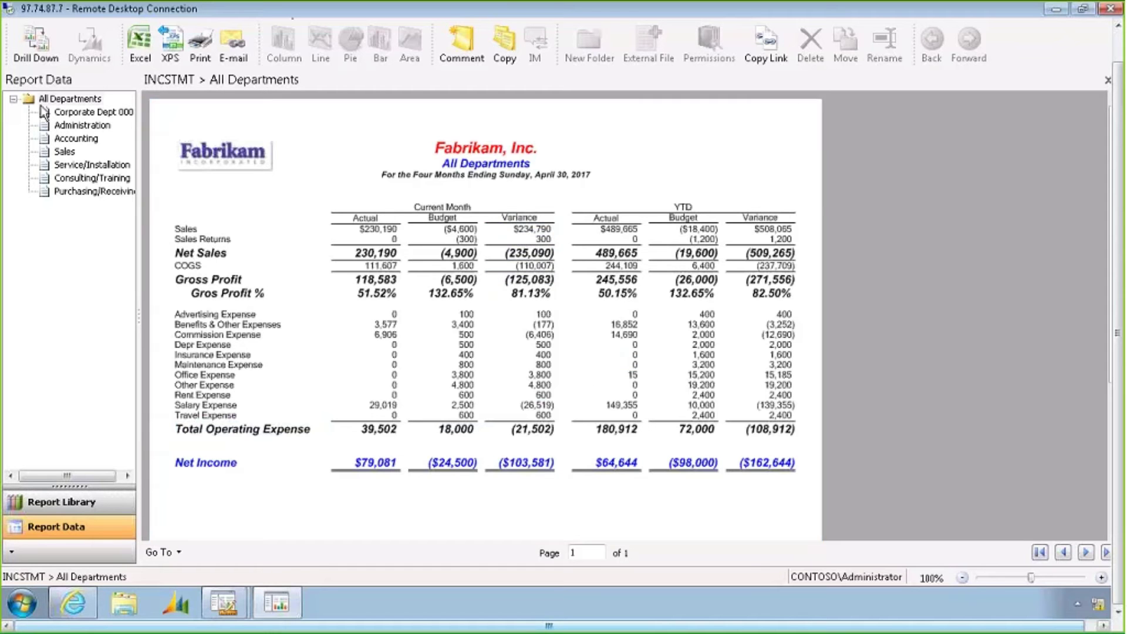
Step: Select All Departments in the INCSTMT report and display the Fact Pane beside it
left_click(61, 100)
left_click(1118, 46)
left_click(159, 47)
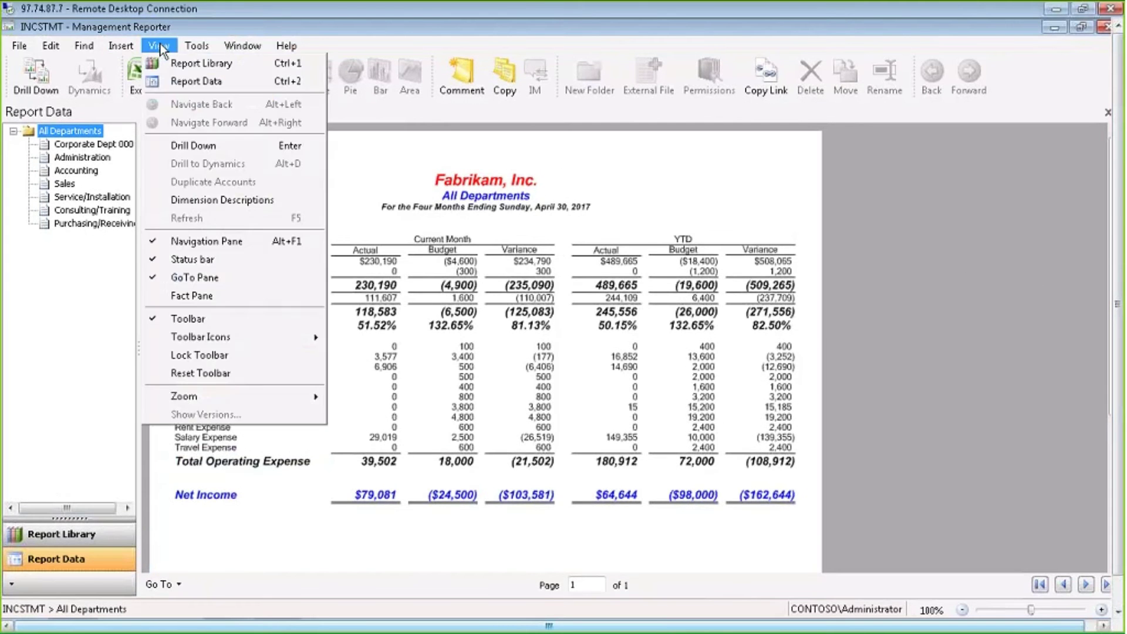
left_click(196, 296)
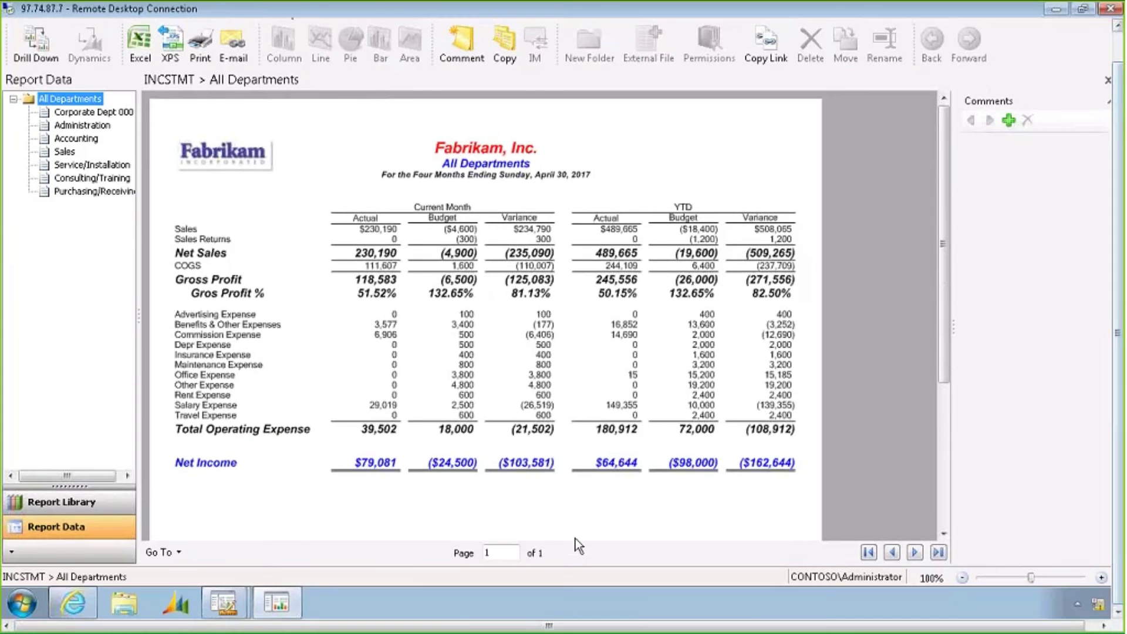
Step: Switch to the INCSTMT report definition in the designer and look through the row, column and reporting tree definition lists, ending on Report Definitions
mouse_move(231, 605)
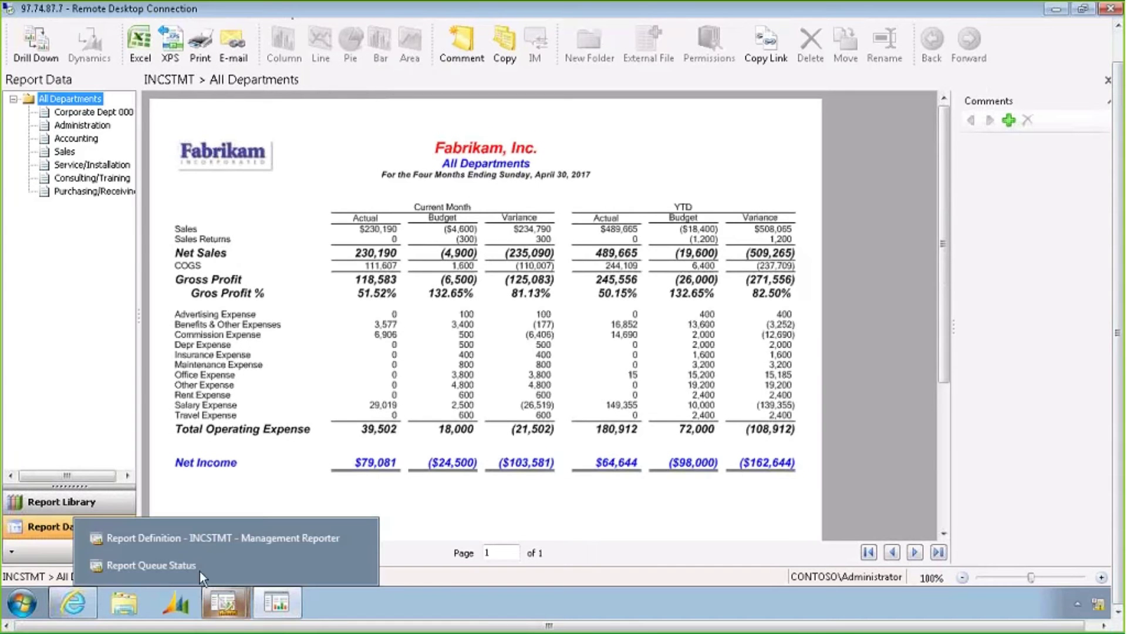
left_click(194, 538)
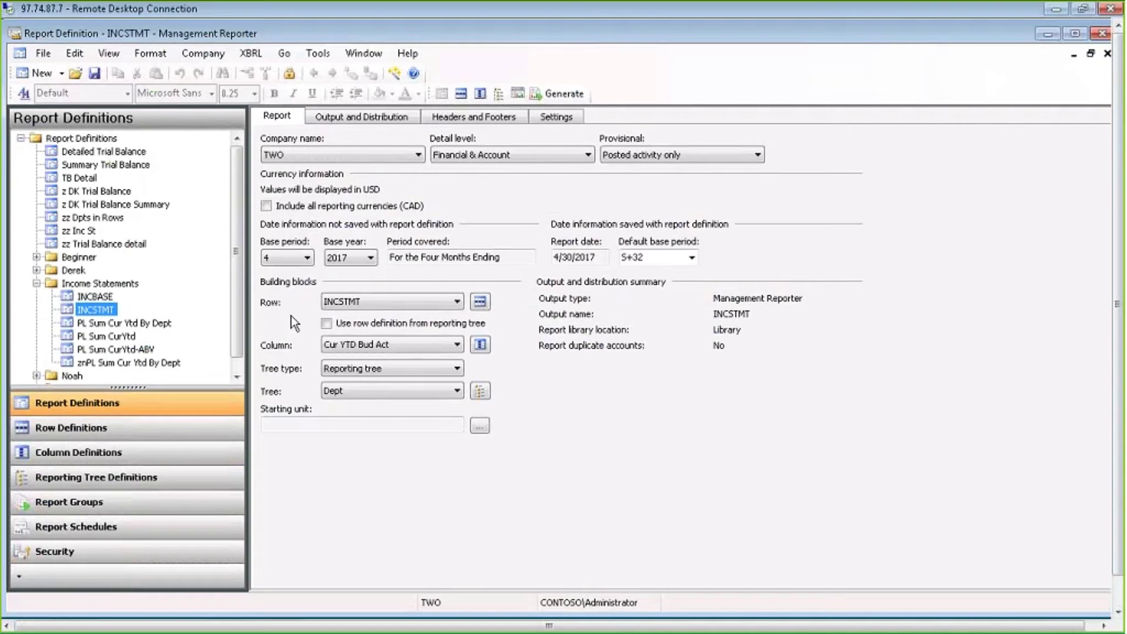
left_click(82, 139)
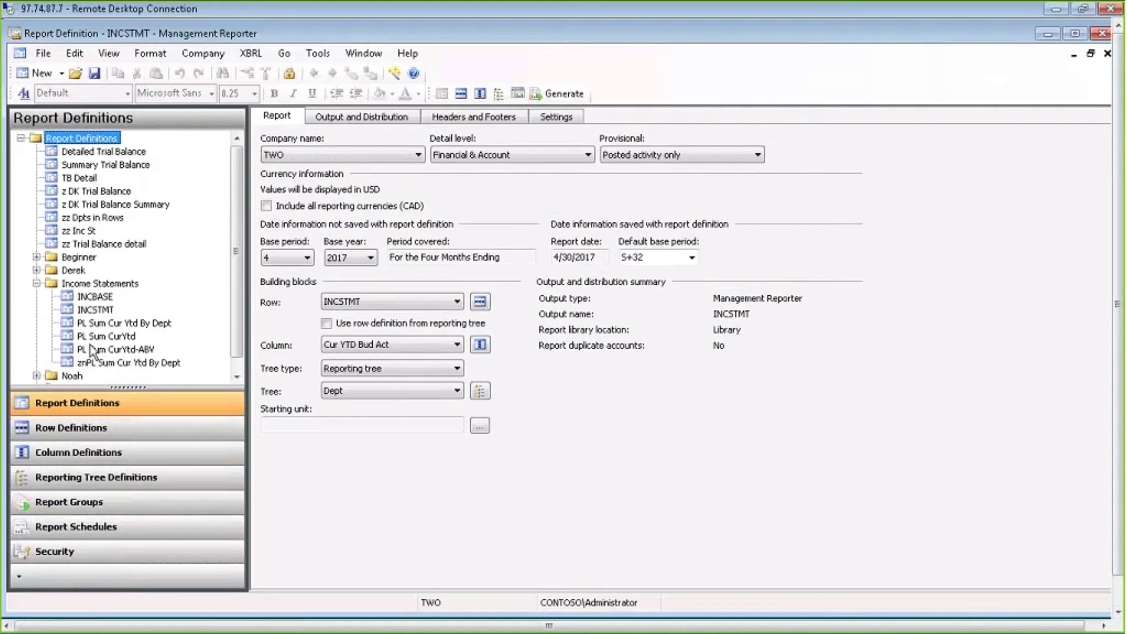
left_click(97, 433)
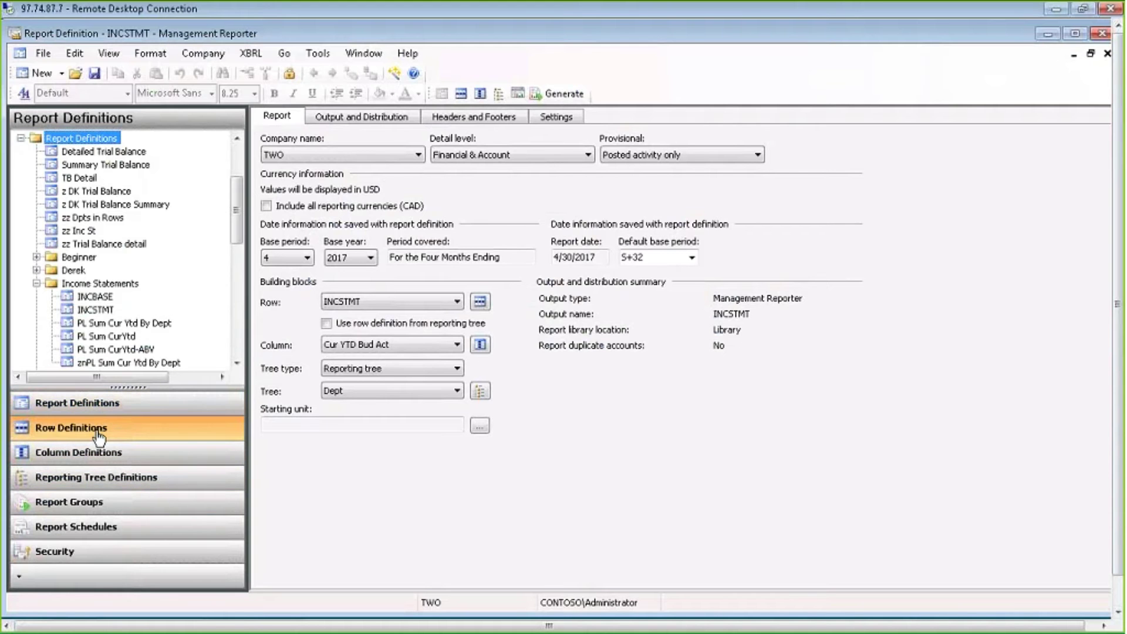
left_click(239, 150)
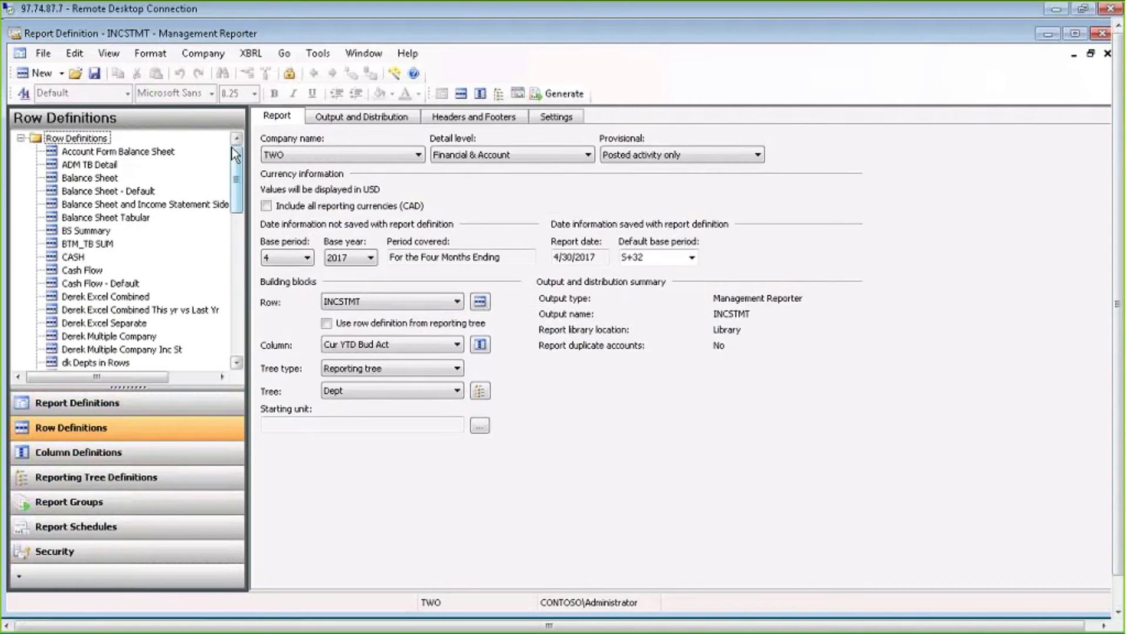
left_click(85, 143)
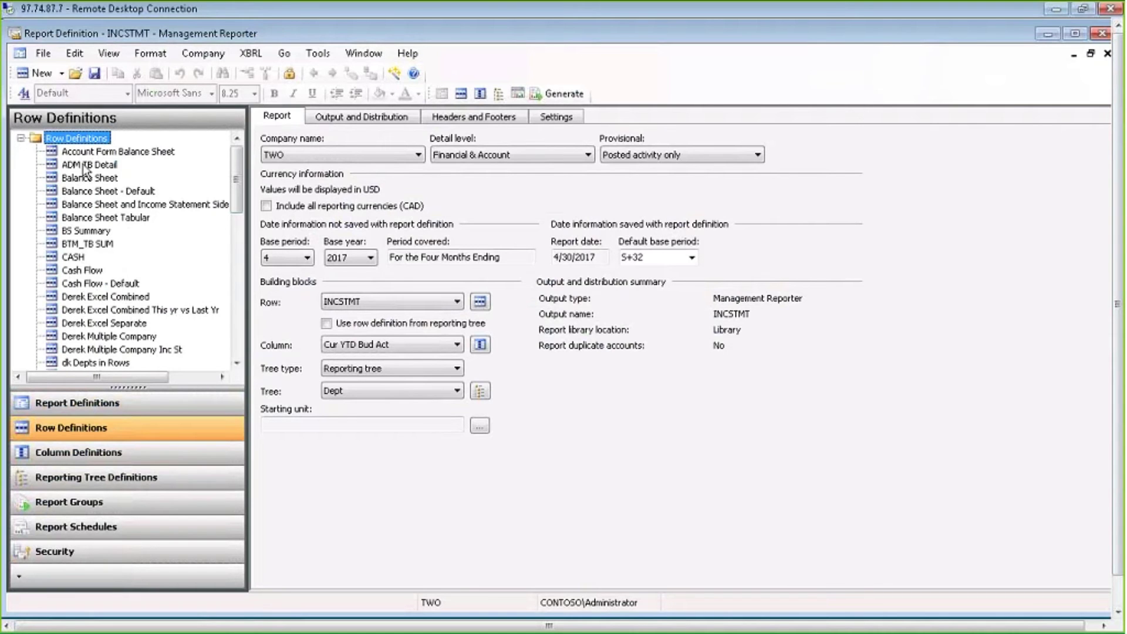
left_click(100, 456)
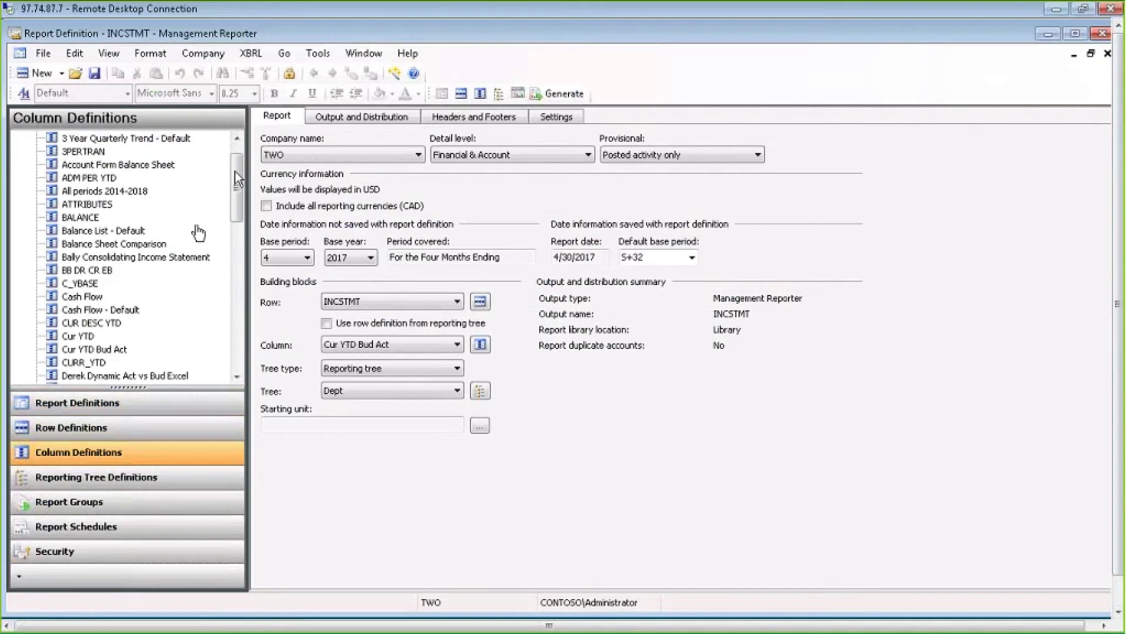
left_click(236, 140)
left_click(236, 139)
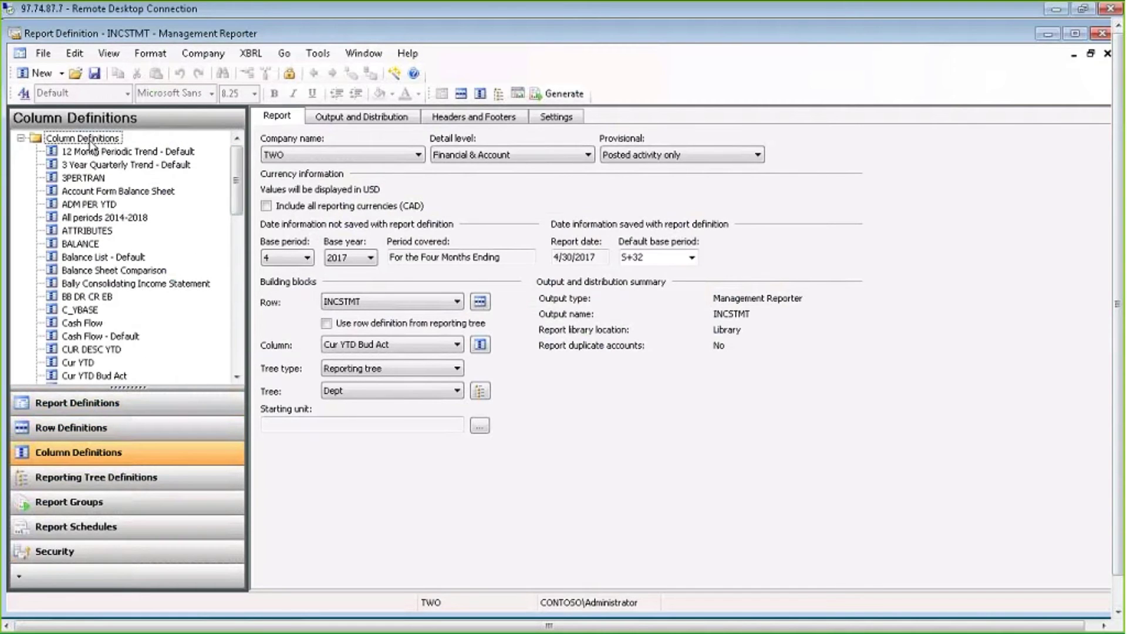
left_click(92, 474)
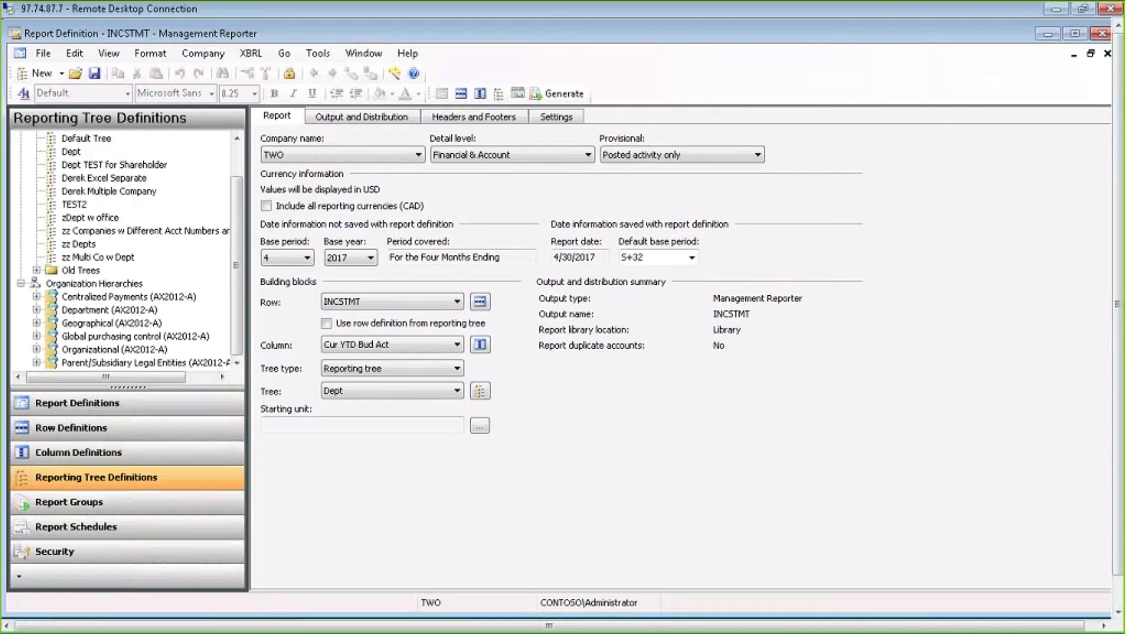
left_click(117, 411)
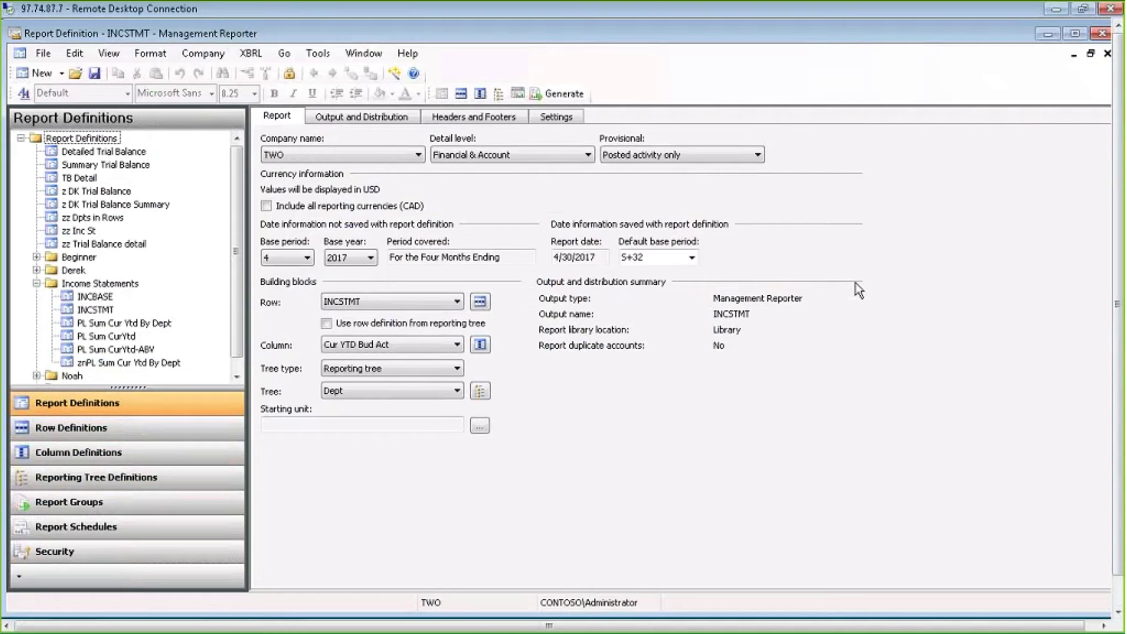
Step: Open the INCSTMT row definition from the report definition and narrow the Related Formulas / Rows / Units column
left_click(461, 94)
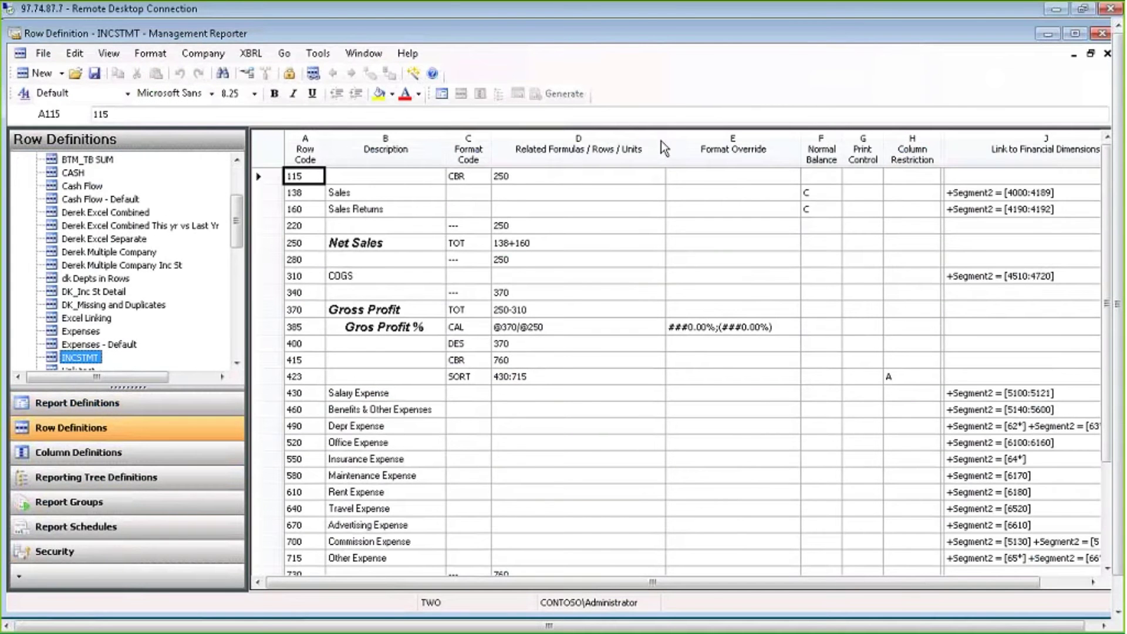
left_click_drag(664, 147, 577, 147)
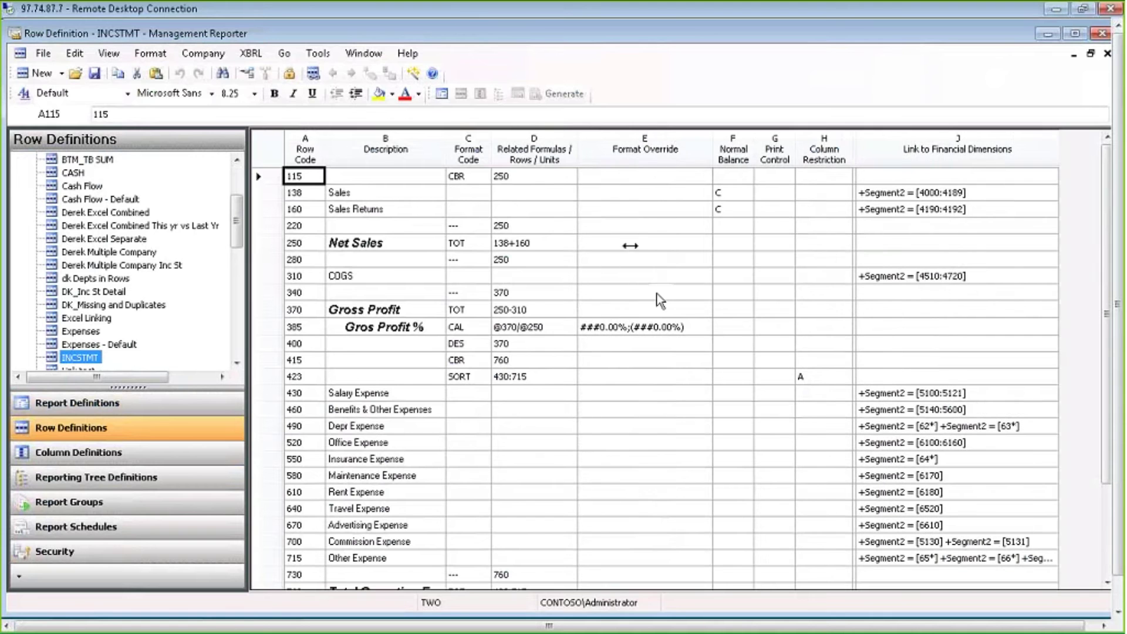
Step: Examine the Sales and Sales Returns row codes and the Depr Expense row's link to financial dimensions
left_click(315, 210)
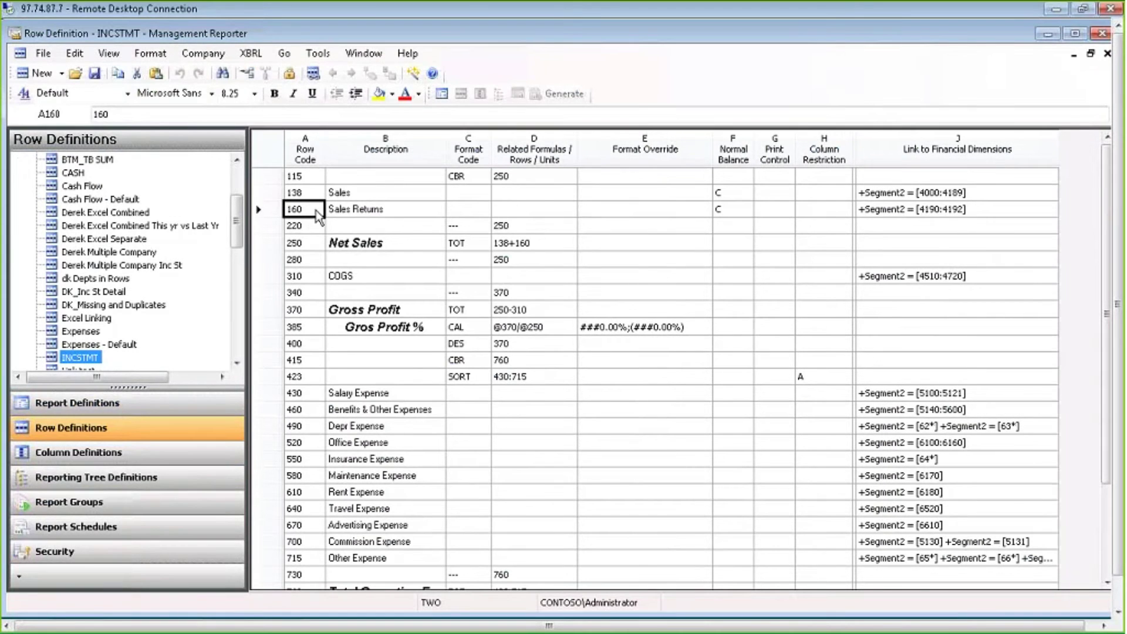
left_click(278, 196)
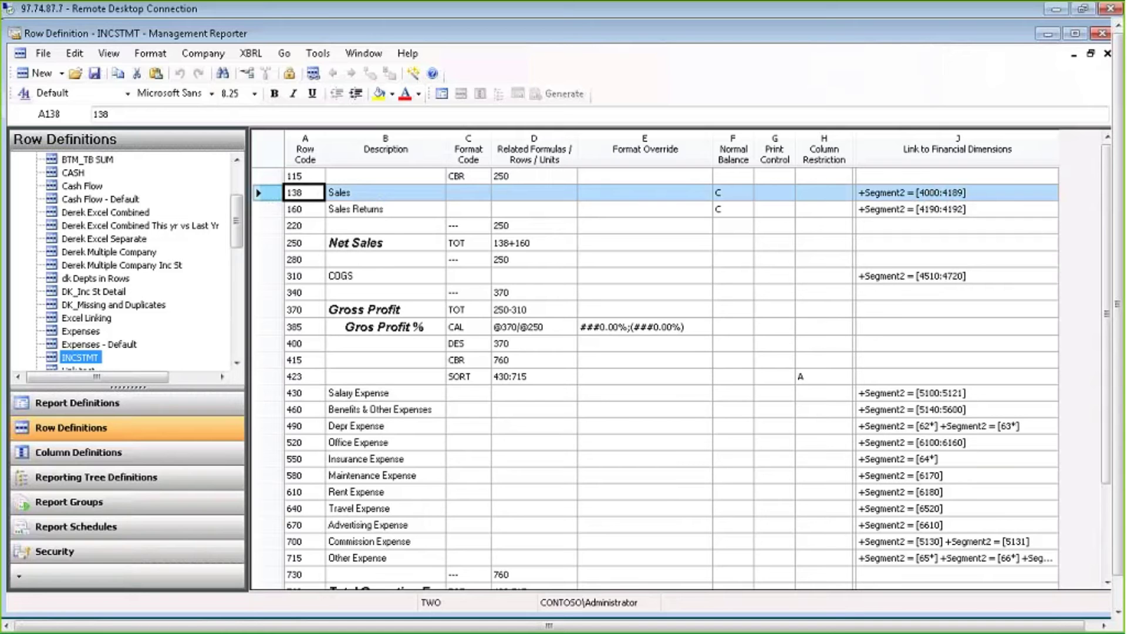
left_click(1023, 429)
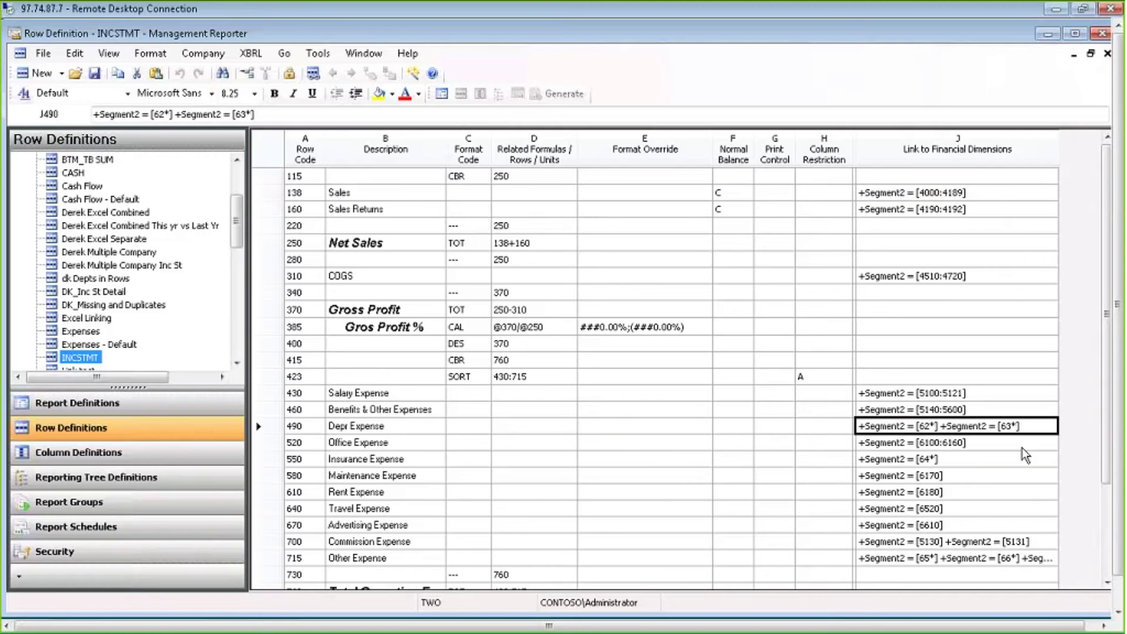
left_click_drag(1022, 448, 1013, 449)
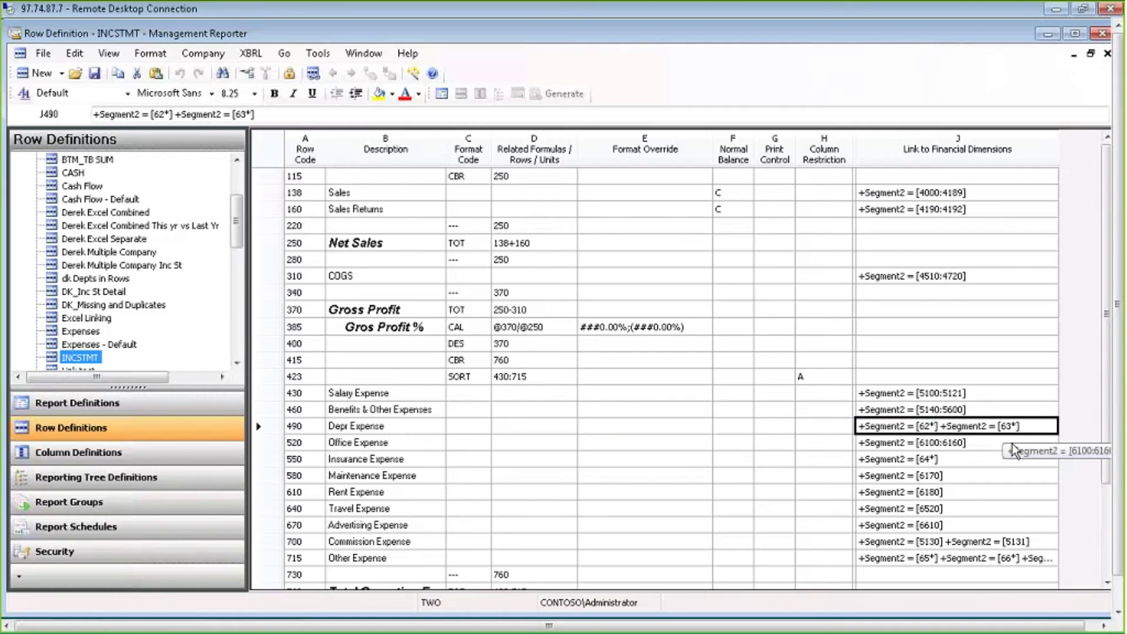
Step: Examine the Net Sales row's description, format code and related formula against the Sales and Sales Returns rows it refers to
left_click(392, 191)
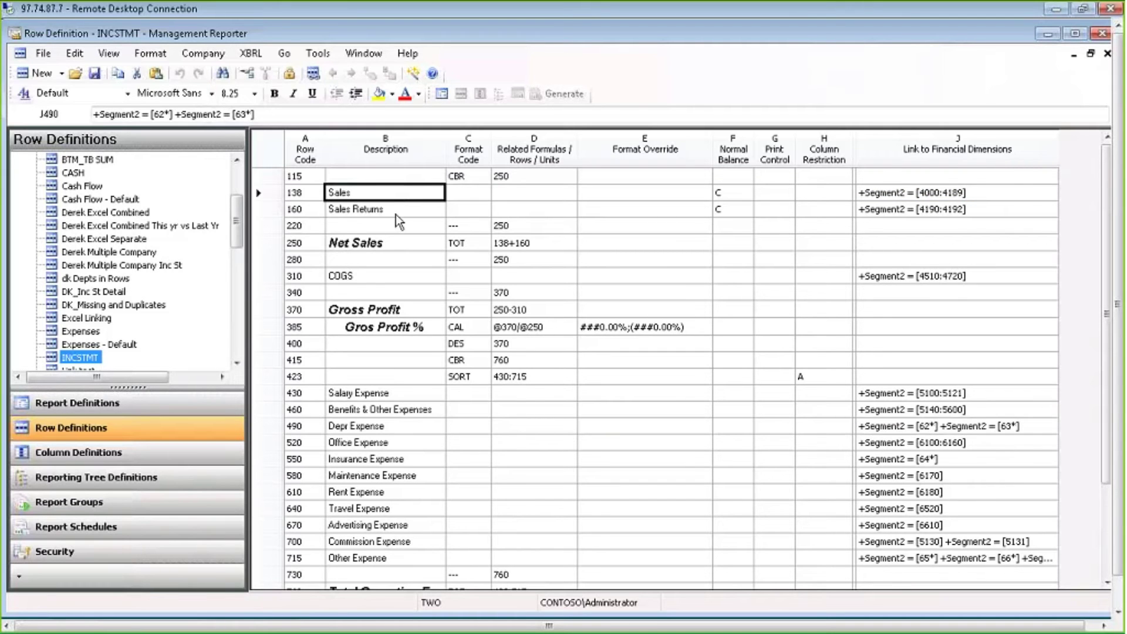
left_click(396, 214)
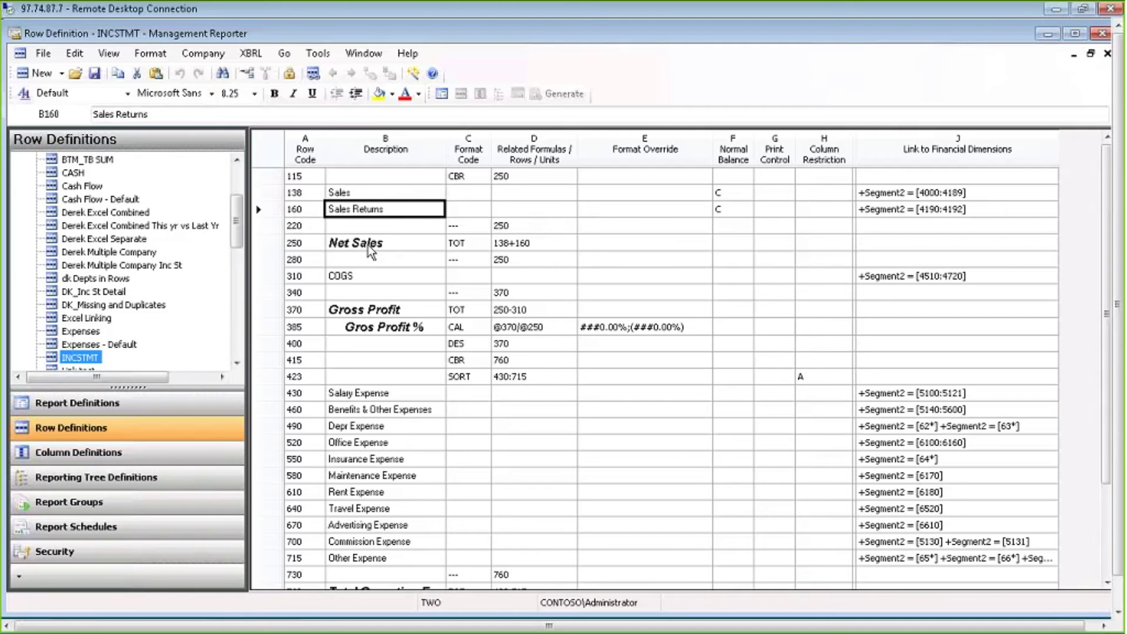
left_click(368, 245)
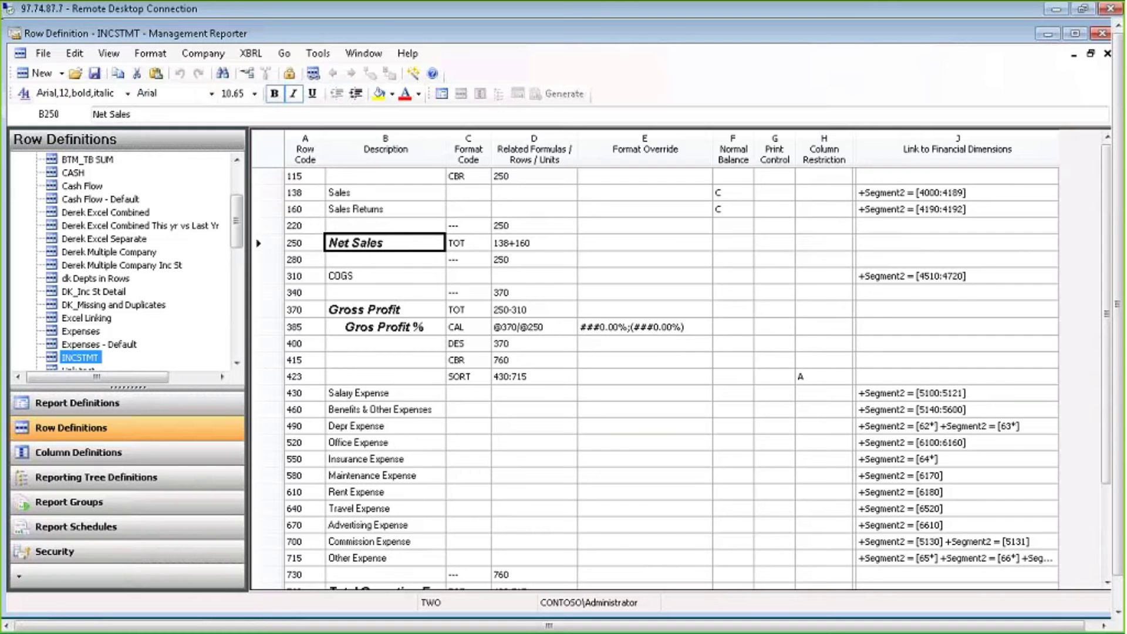
left_click(470, 245)
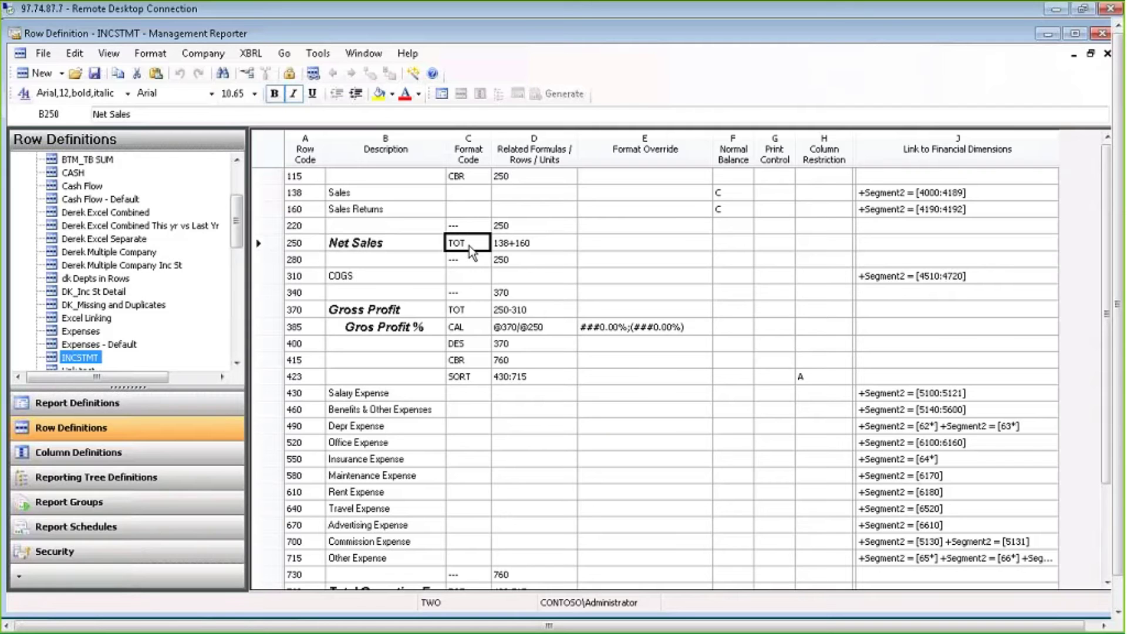
left_click(382, 249)
left_click(467, 249)
left_click(540, 245)
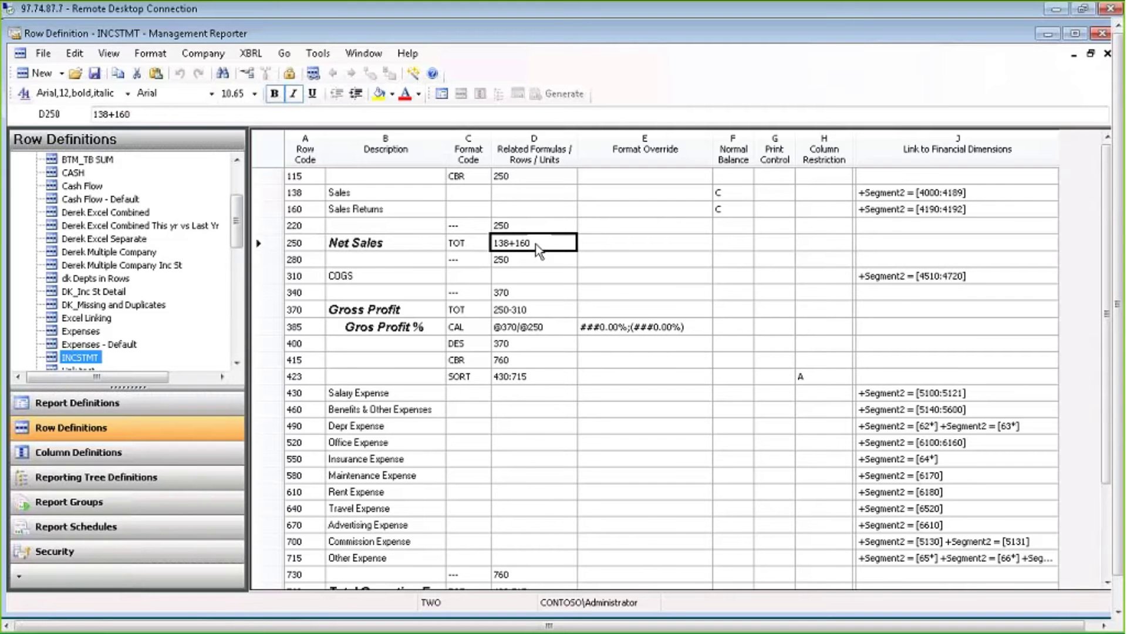
left_click(302, 189)
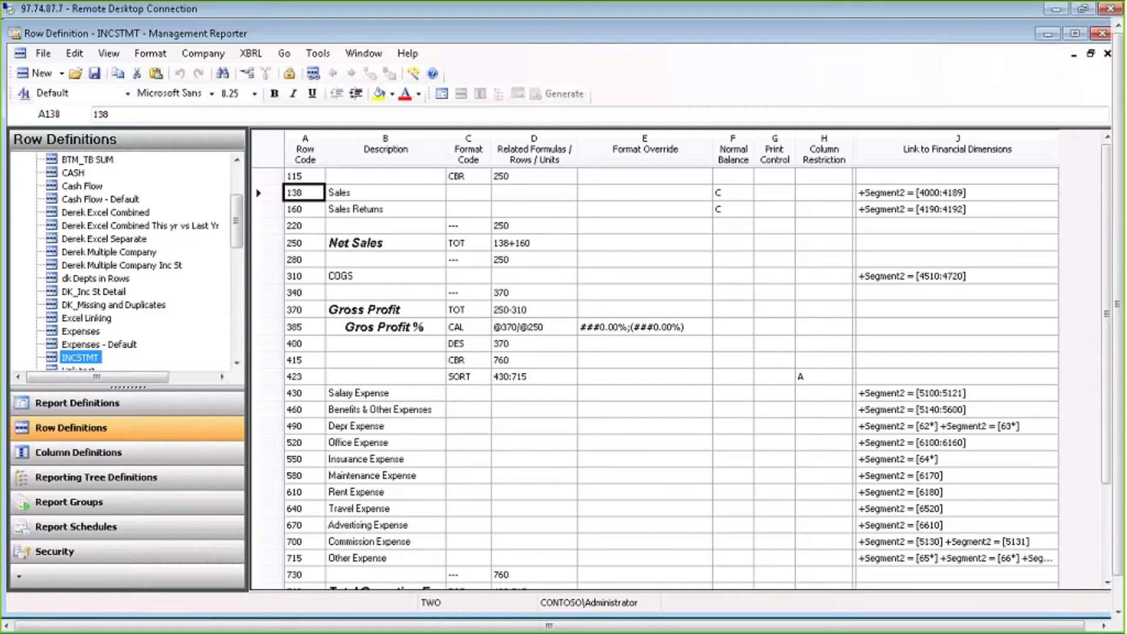
left_click(534, 244)
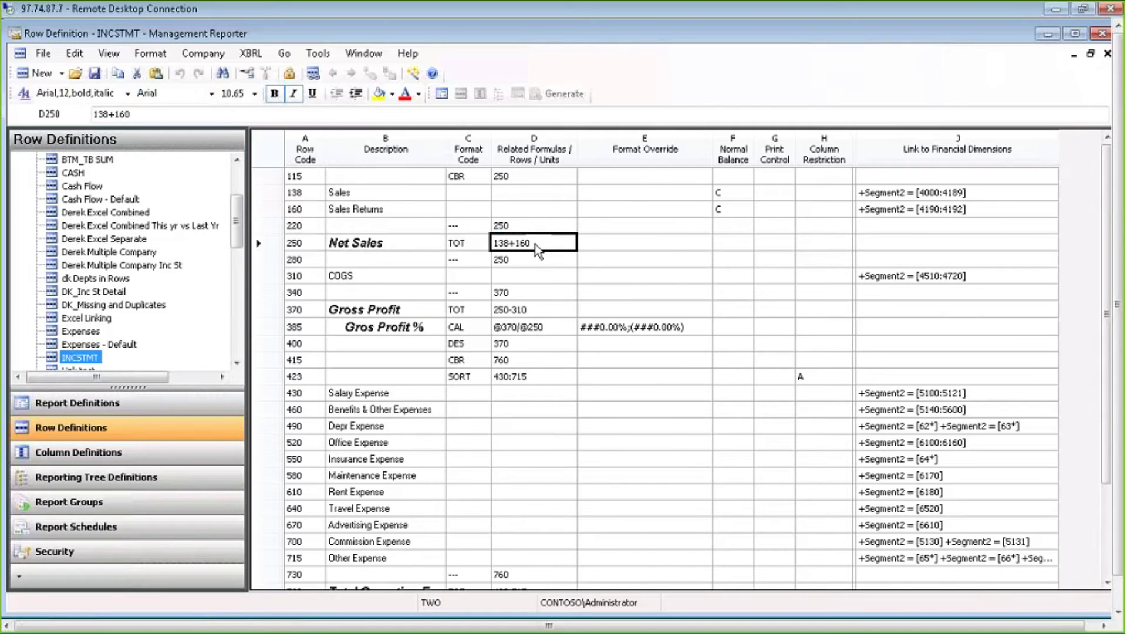
left_click(309, 214)
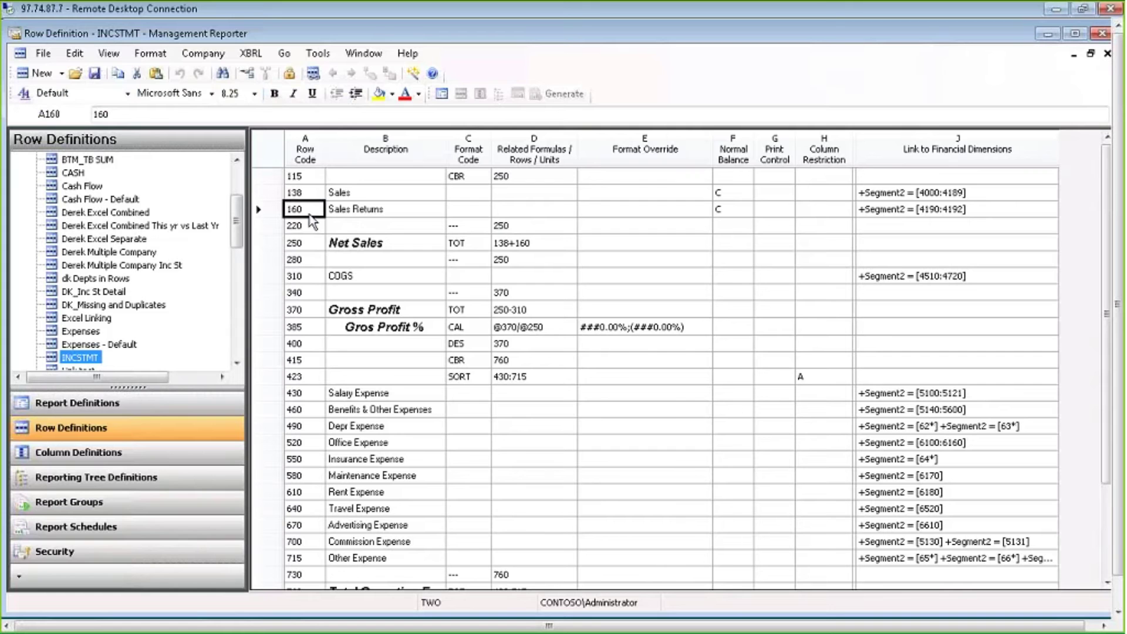
left_click(537, 249)
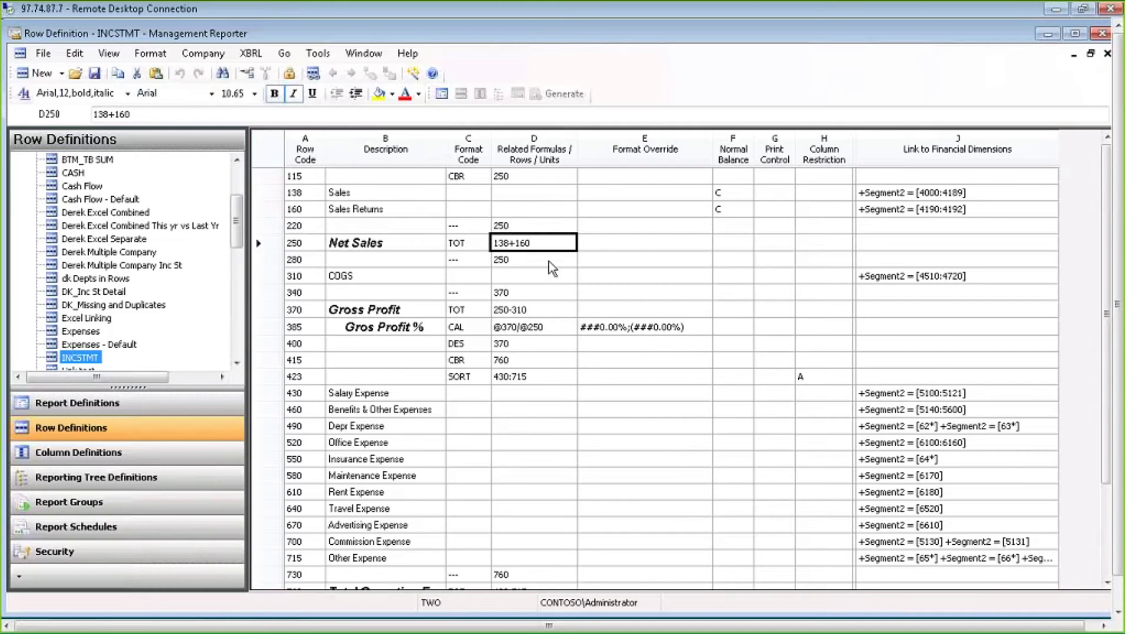
Step: Inspect the format override of the gross profit percentage row and the normal balance setting of the Sales row
left_click(670, 331)
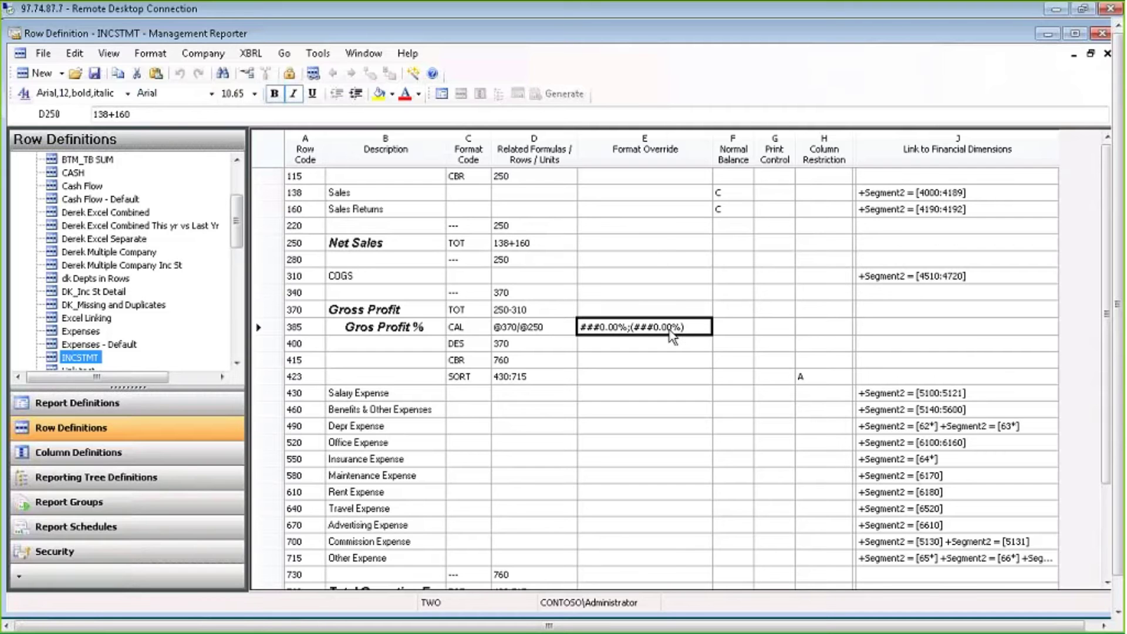
left_click(270, 334)
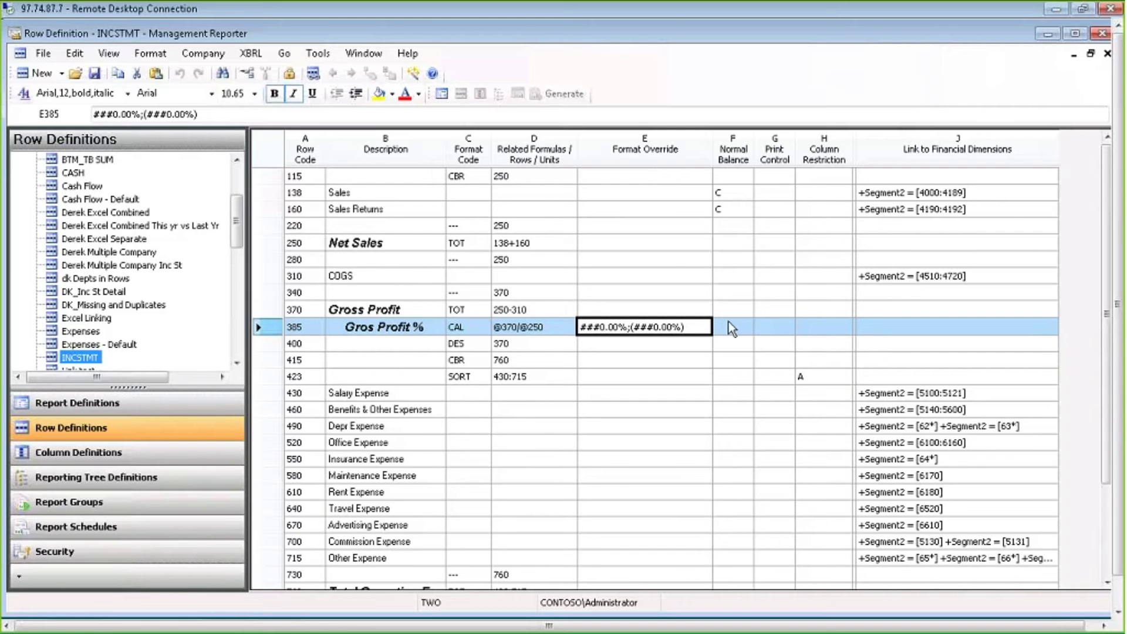
left_click(734, 192)
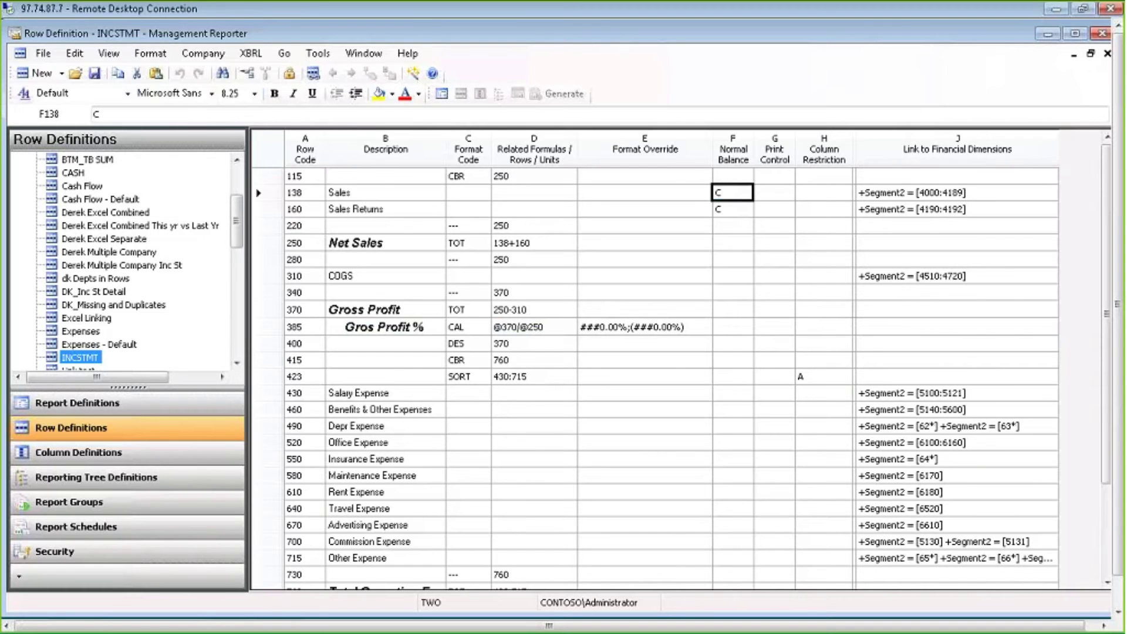
Step: Append five blank rows after the last row of the INCSTMT row definition
scroll(358, 241, "down", 2)
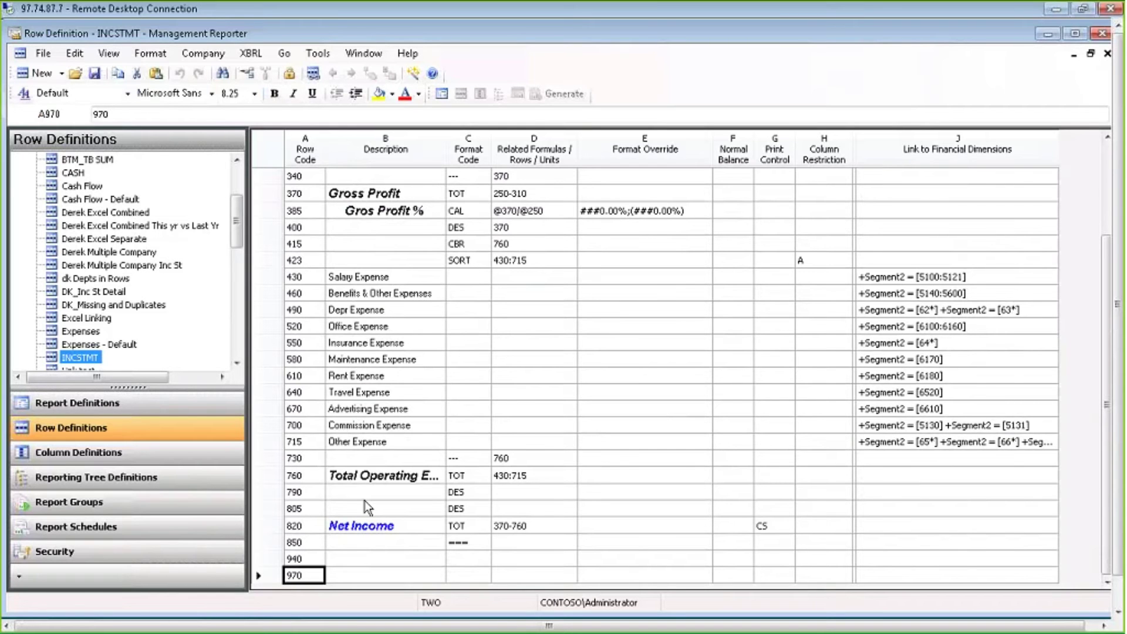
key("Down")
key("Down")
key("Down")
key("Down")
key("Down")
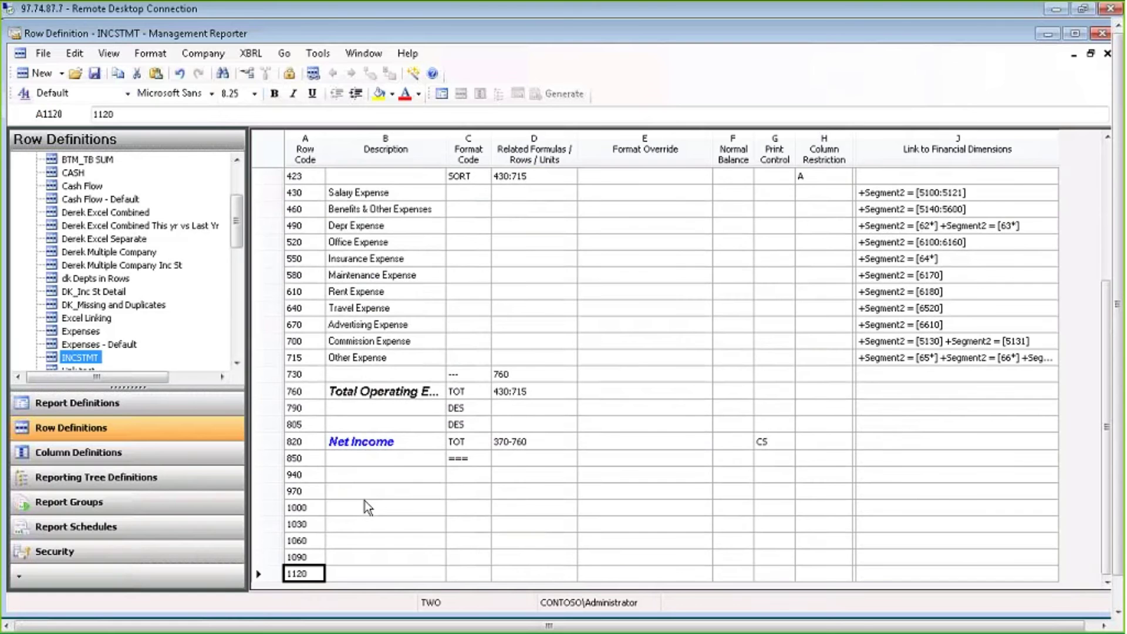
Step: Go back up through the INCSTMT row definition to its first row
key("Up")
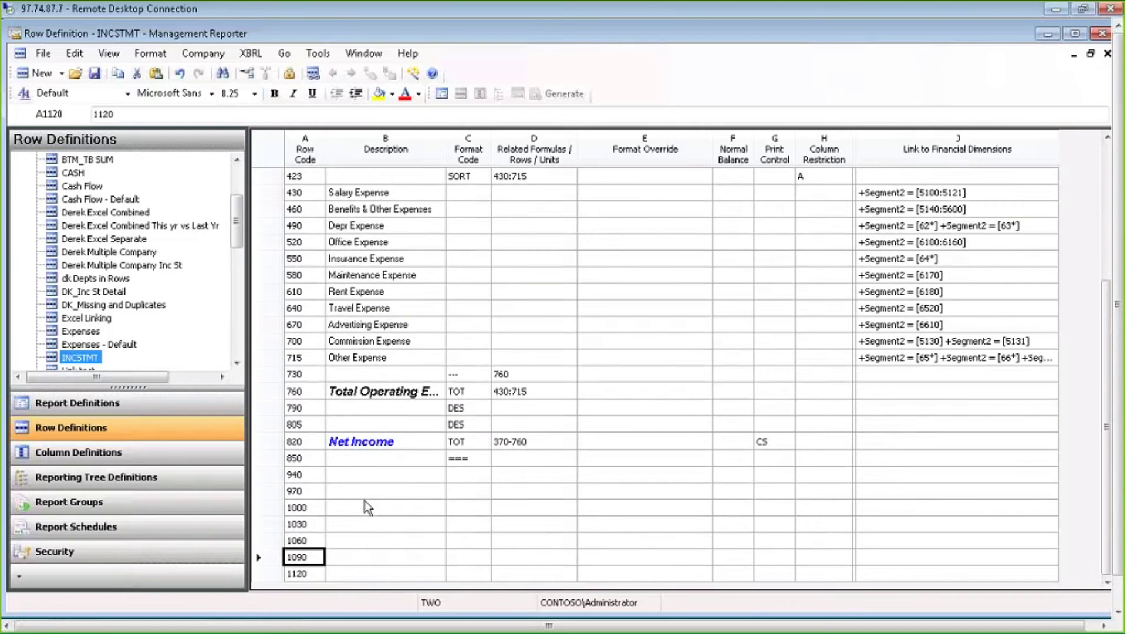
key("Up")
key("Up")
key("Up")
key("Up")
key("Up")
key("Up")
key("Up")
key("Up")
key("Up")
key("Up")
key("Up")
key("Up")
key("Up")
key("Up")
key("Up")
key("Up")
key("Up")
key("Up")
key("Up")
key("Up")
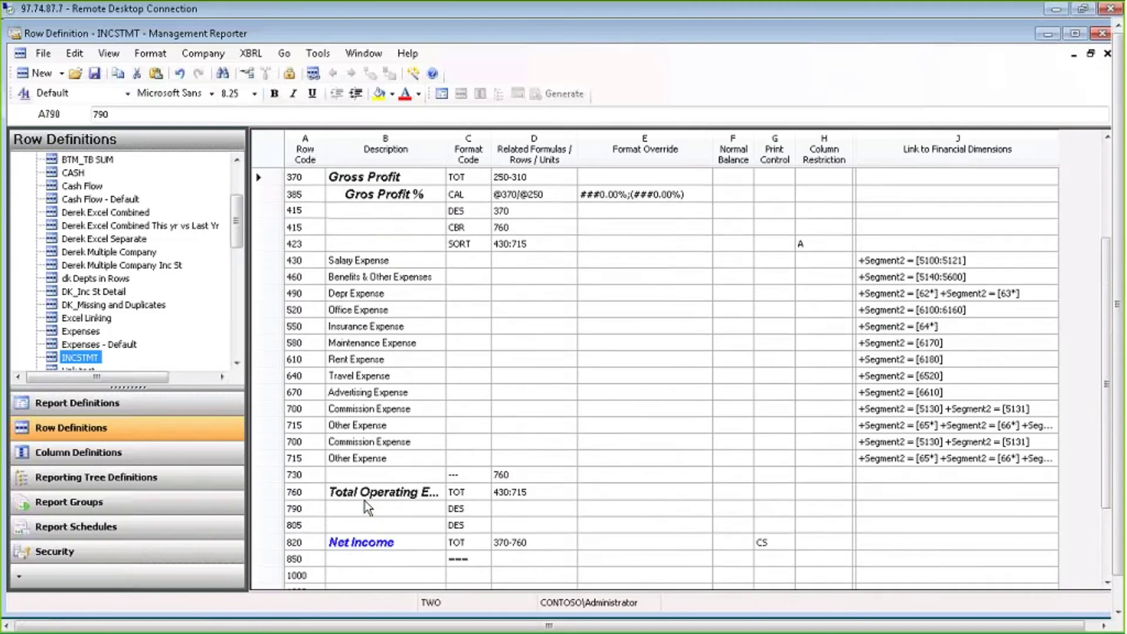
key("Up")
key("Up")
key("Up")
key("Up")
key("Up")
key("Up")
key("Up")
key("Up")
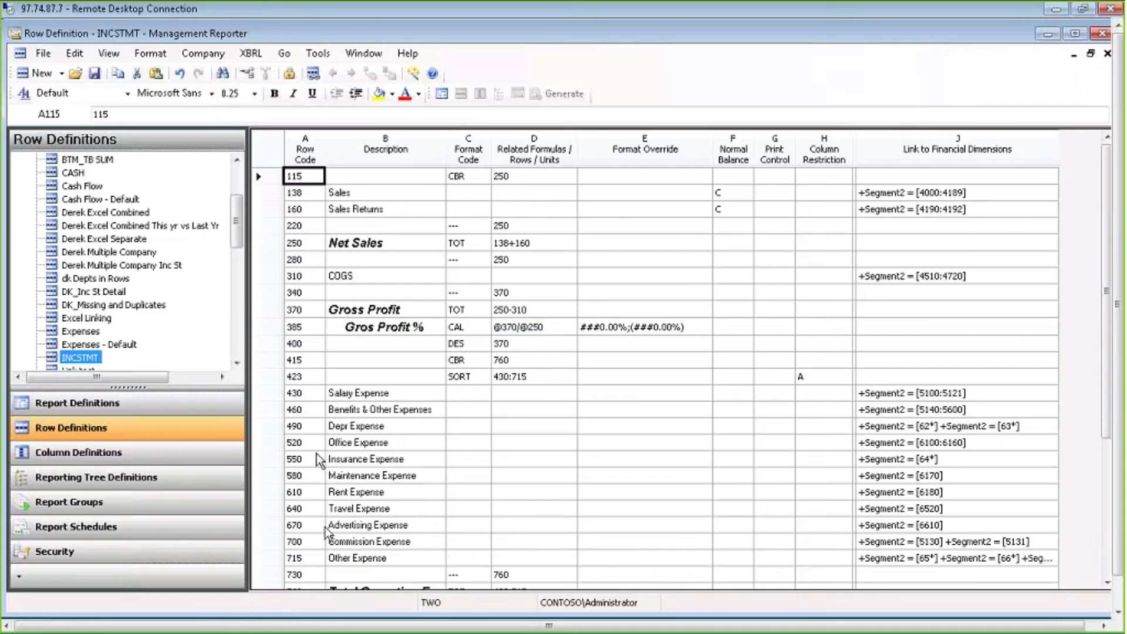
Step: Examine the format code and related row of the first row, code 115, against the Net Sales row code
left_click(519, 180)
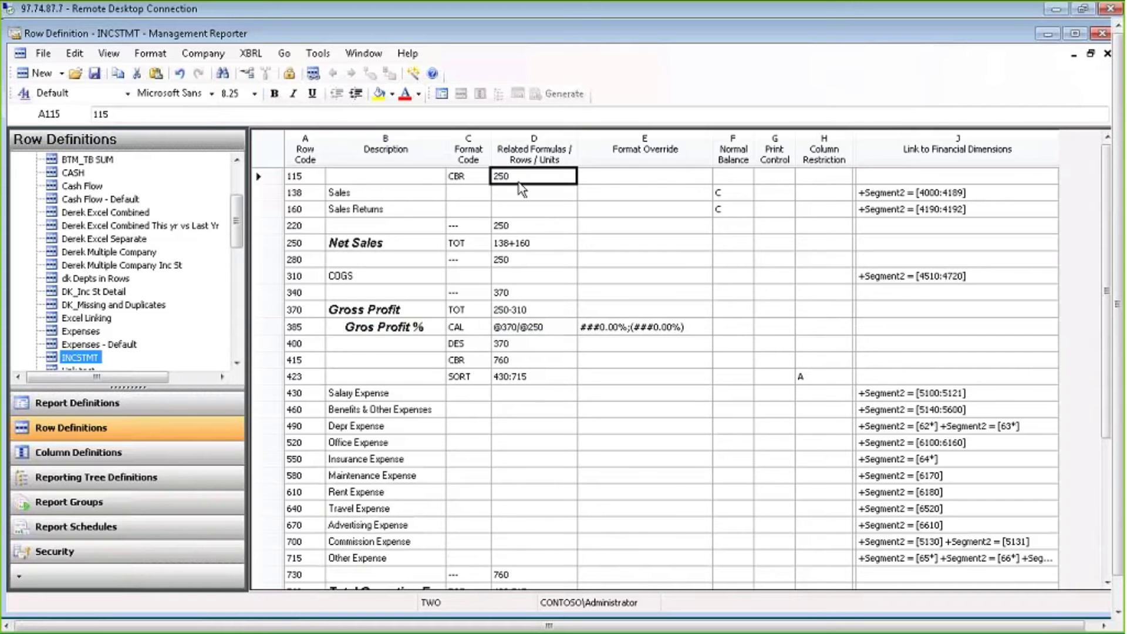
left_click(466, 184)
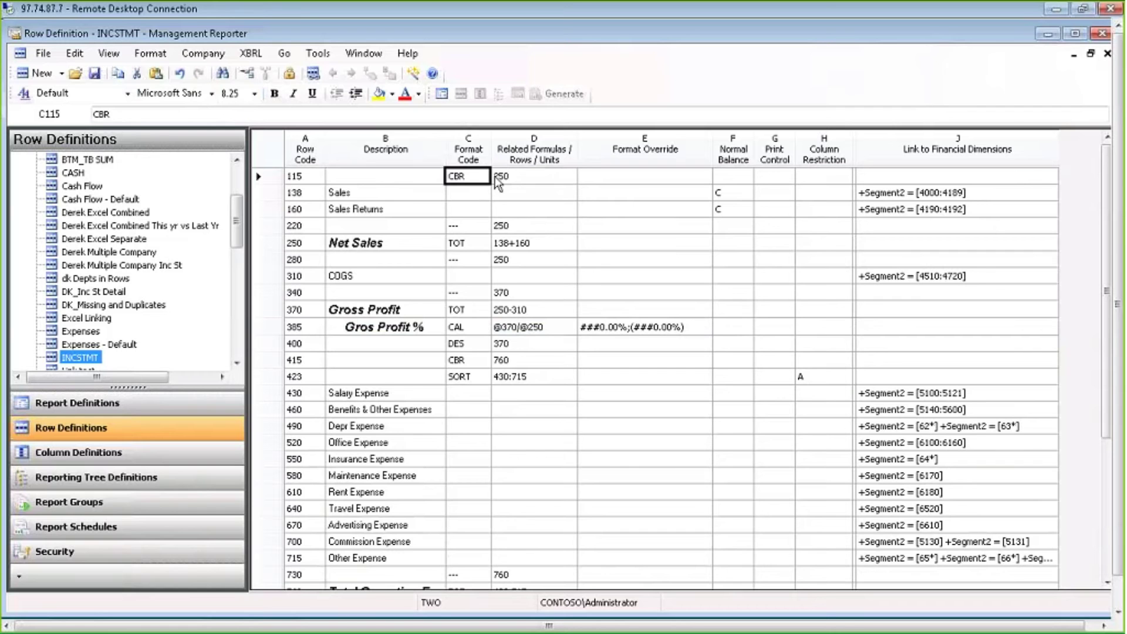
left_click(515, 178)
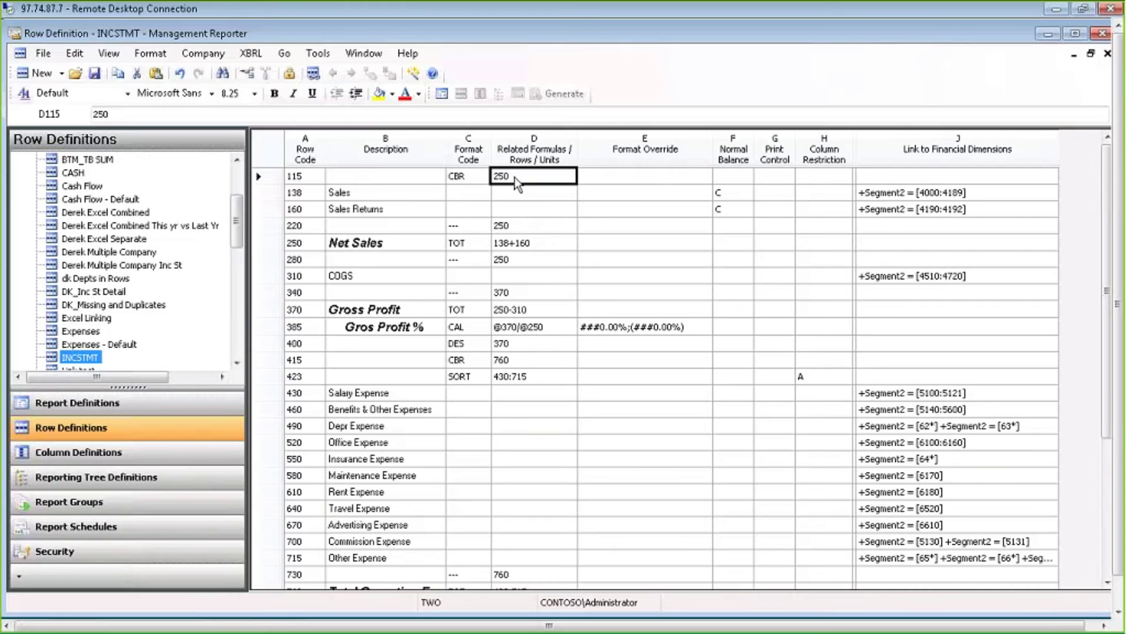
left_click(302, 248)
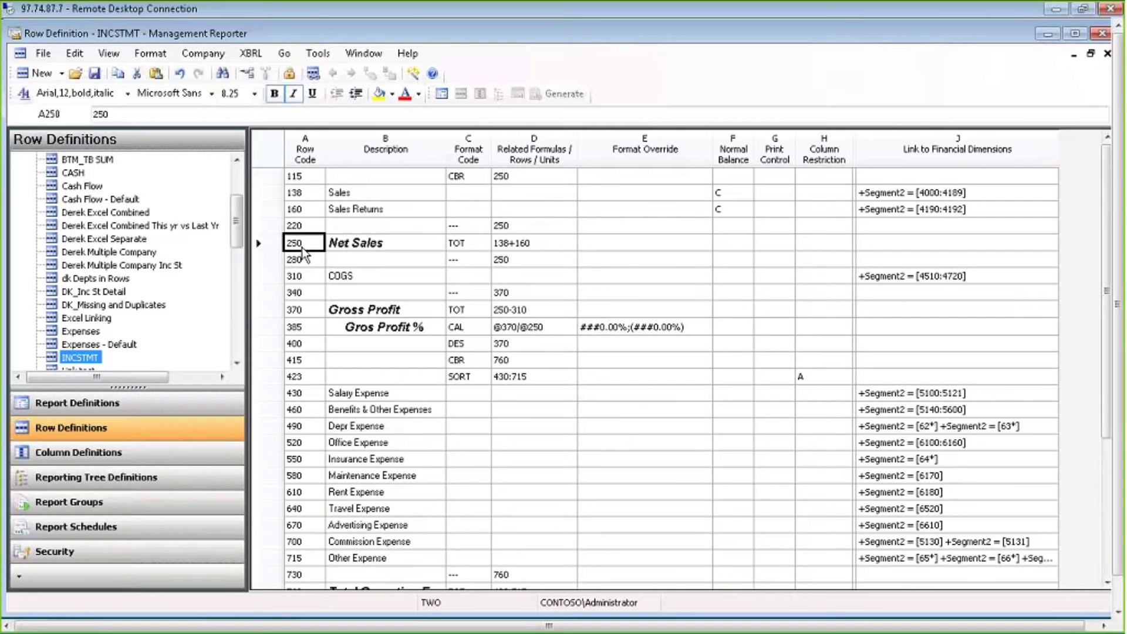
Step: Examine the underscore row above Net Sales, comparing its format code and related row with the Net Sales row code
left_click(412, 195)
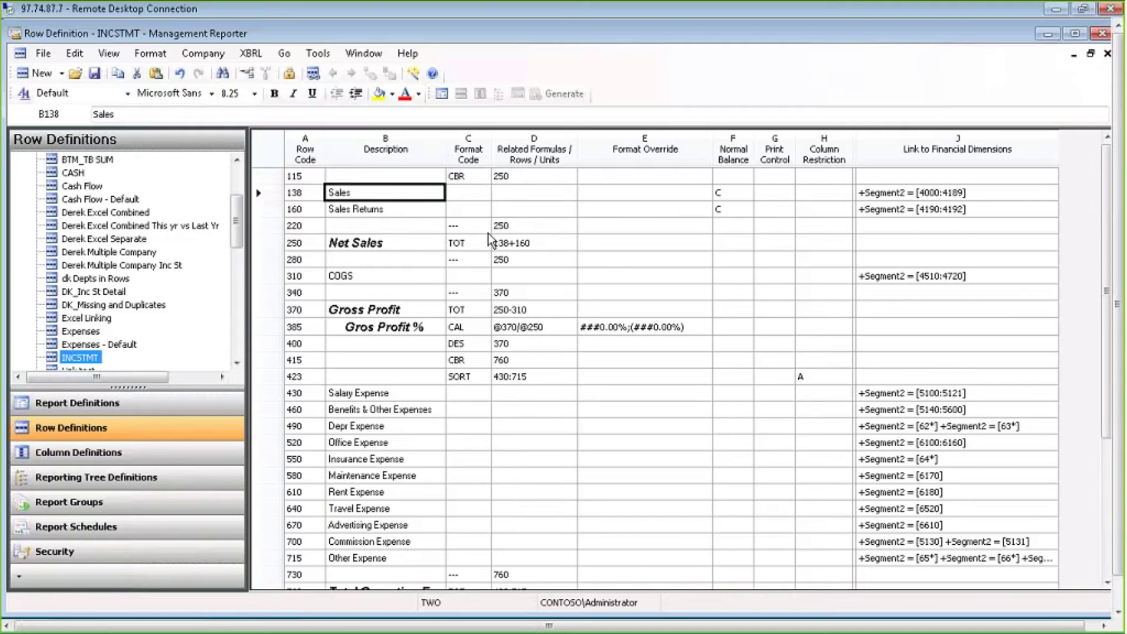
left_click(513, 227)
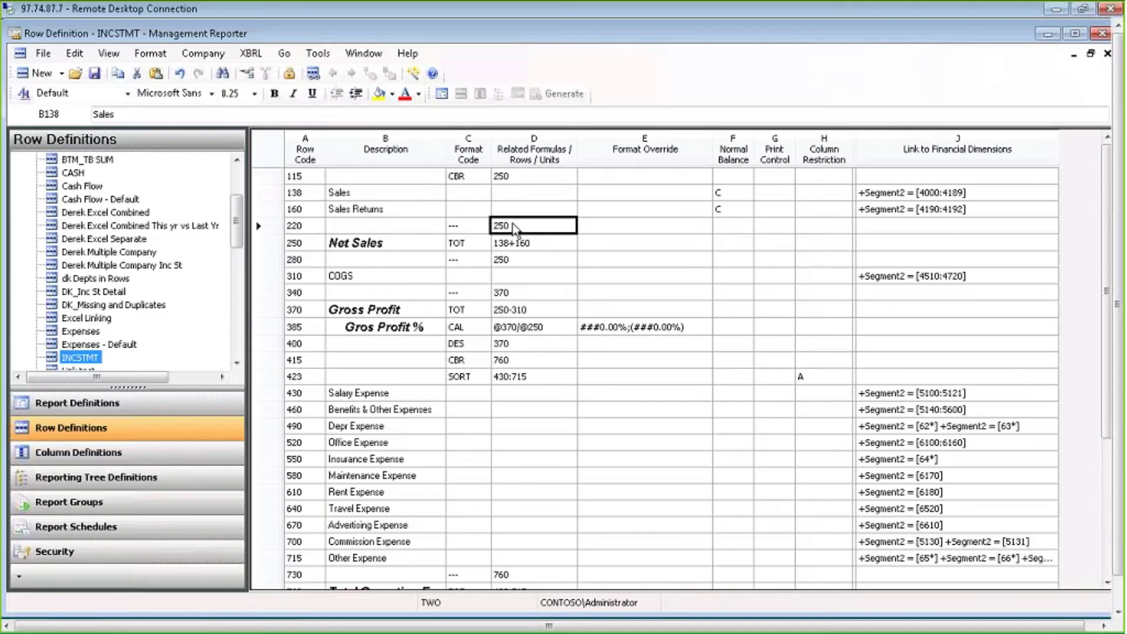
left_click(469, 231)
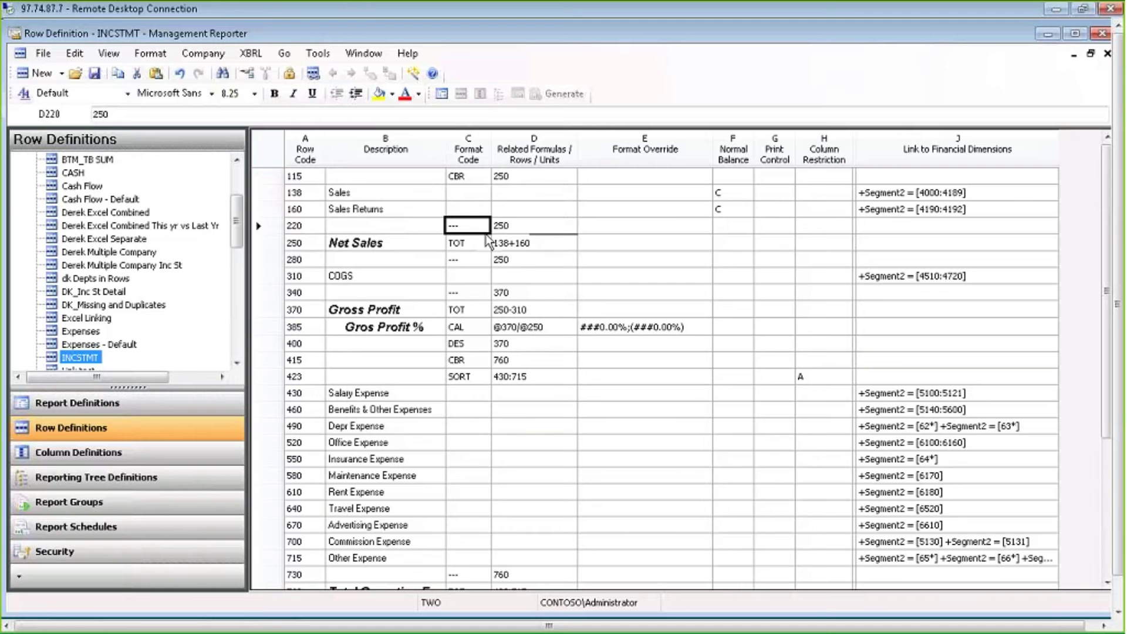
left_click(519, 227)
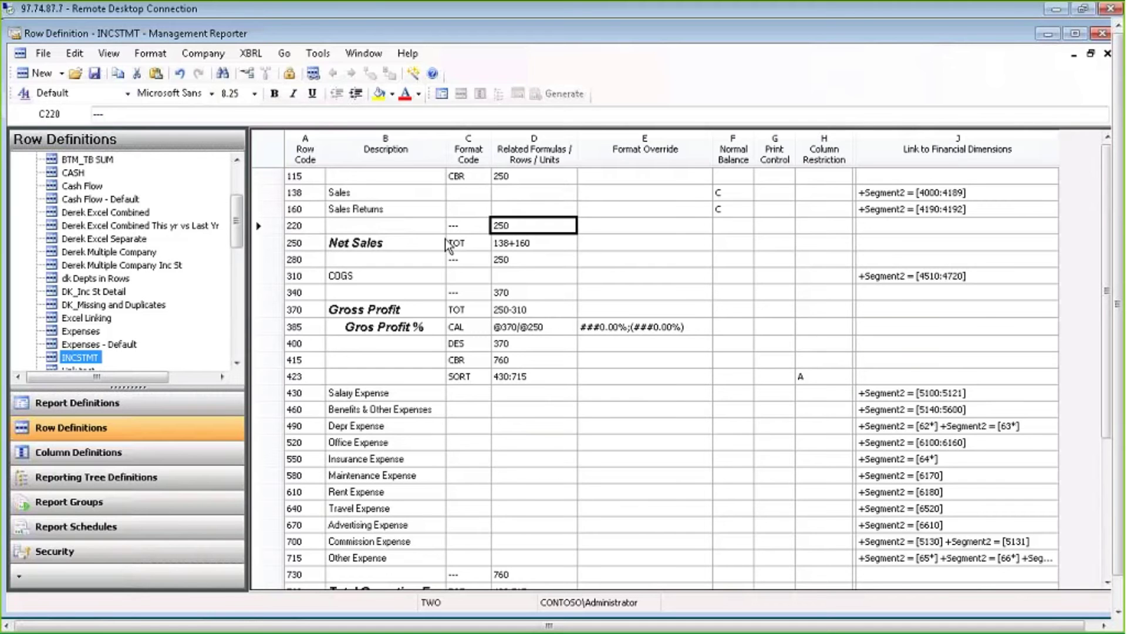
left_click(300, 247)
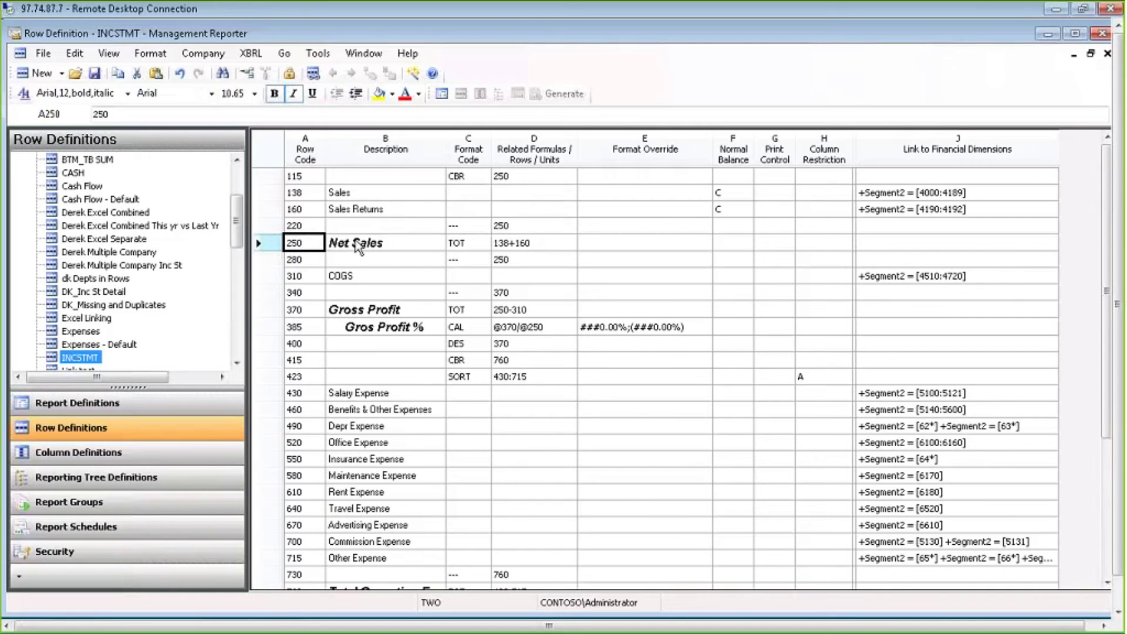
left_click(468, 226)
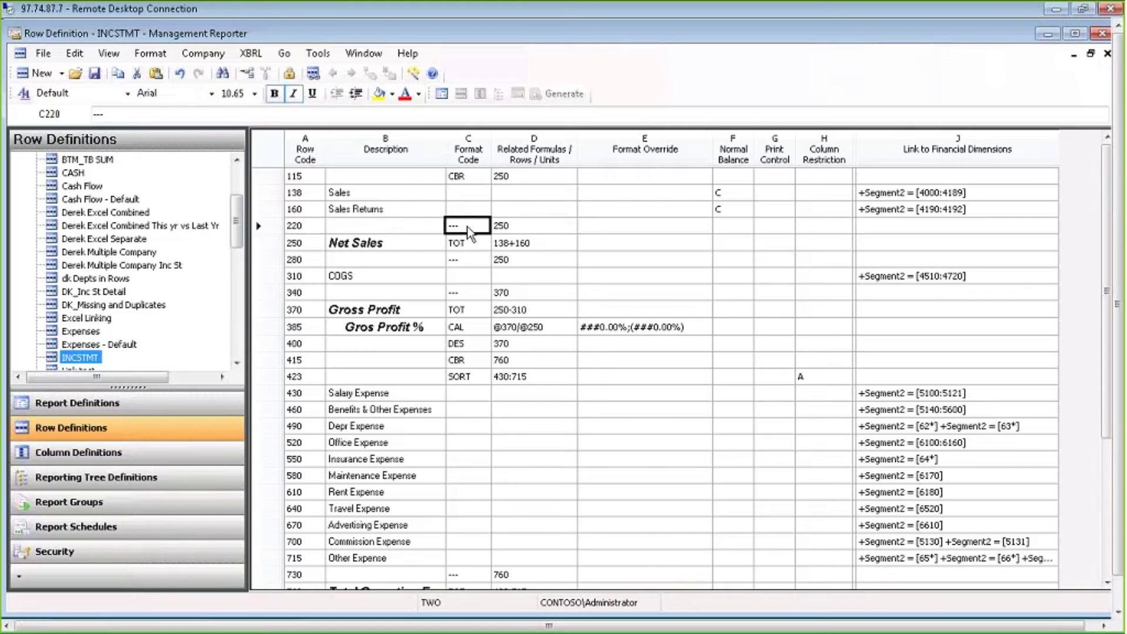
left_click(510, 229)
left_click(324, 243)
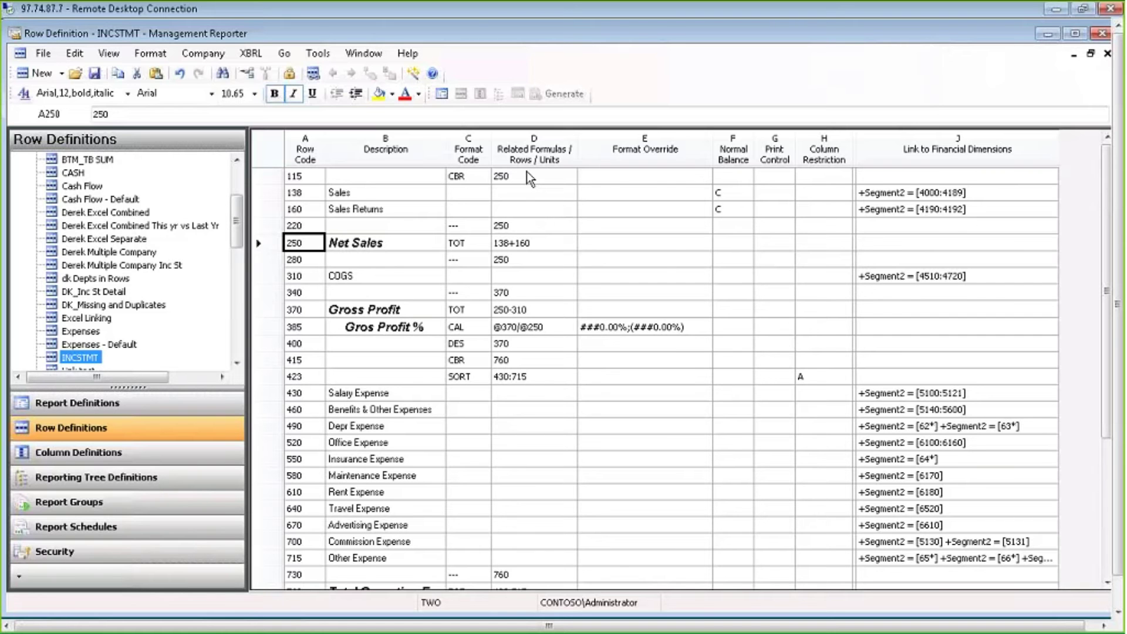
Step: Review the format code options of row 115 and choose CBR (Change base row for percentage allocation)
left_click(477, 181)
left_click(477, 181)
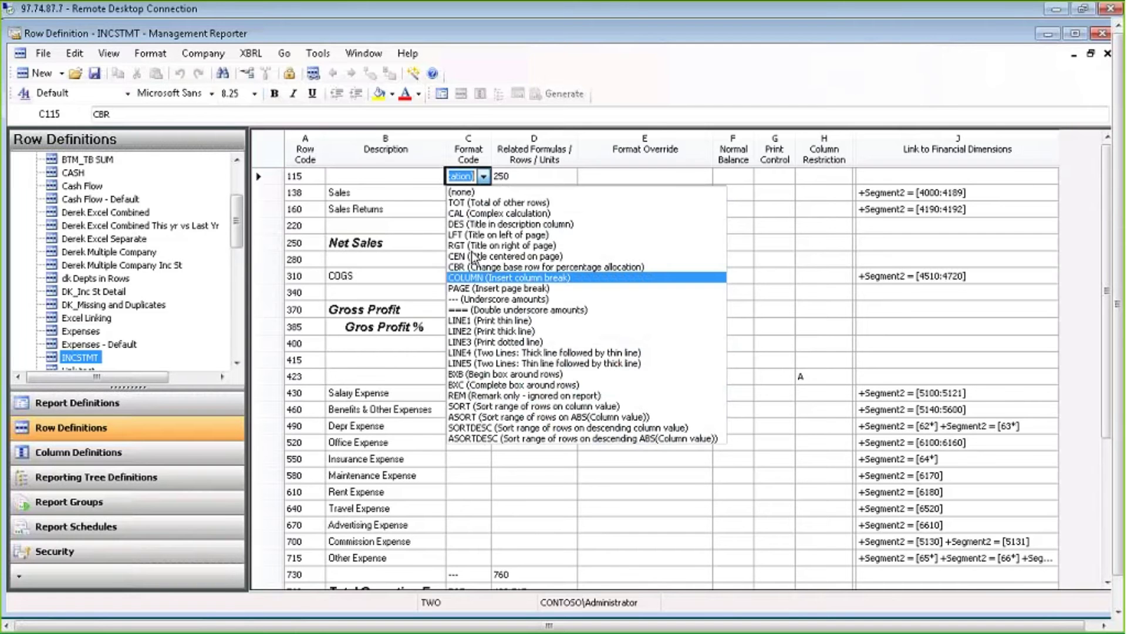
left_click(501, 267)
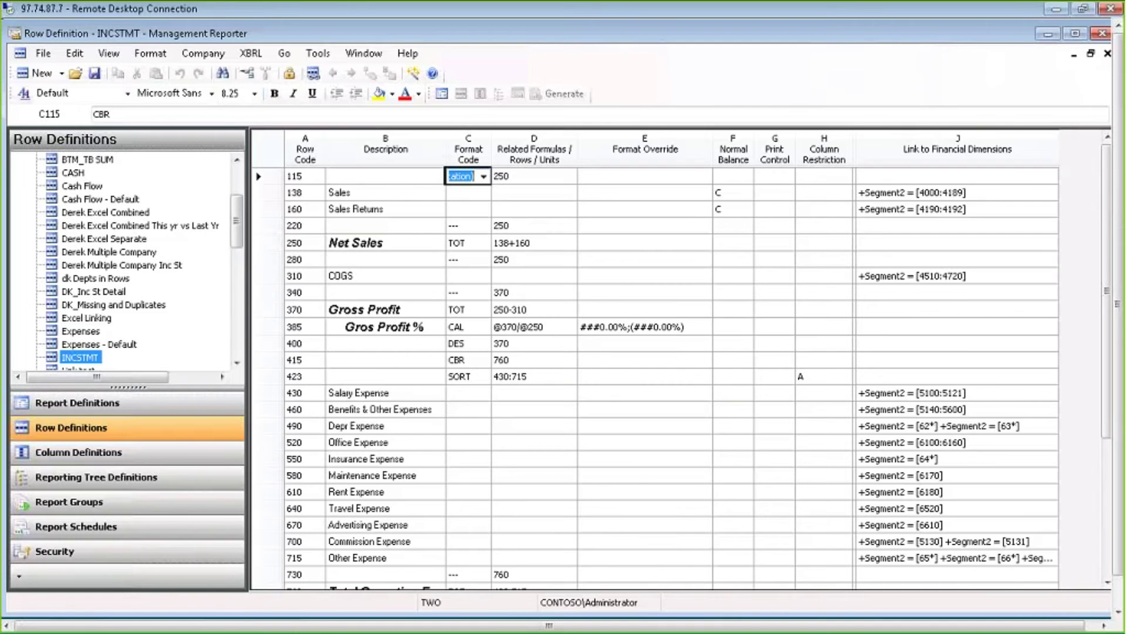
left_click(780, 197)
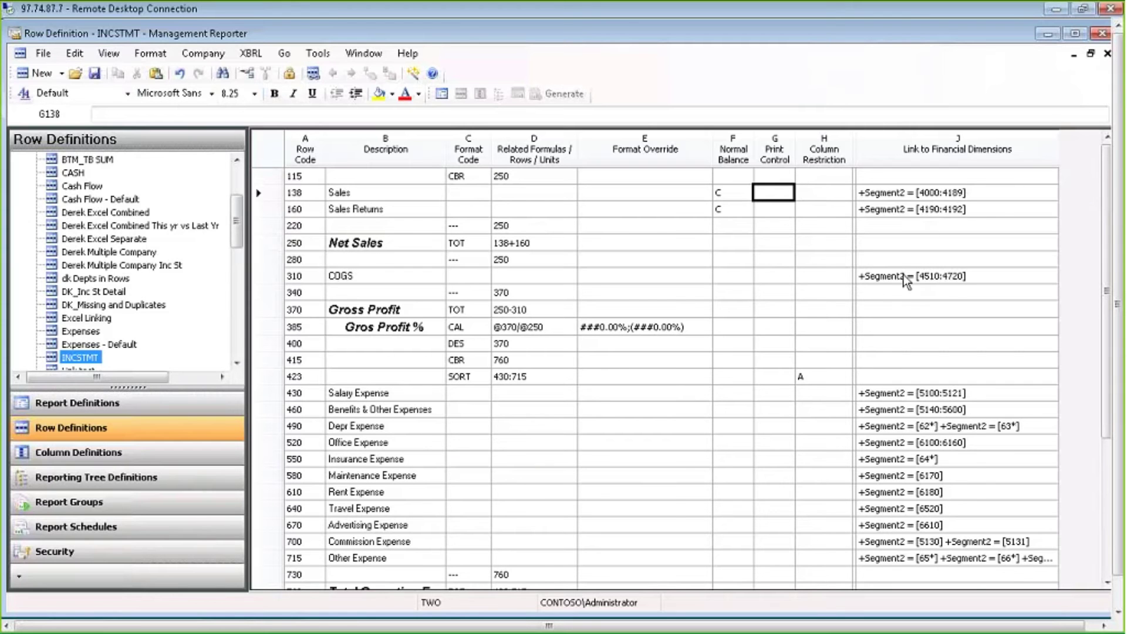
Step: Inspect the segment ranges in the Sales row's link to financial dimensions and close the dimensions without changes
double_click(959, 192)
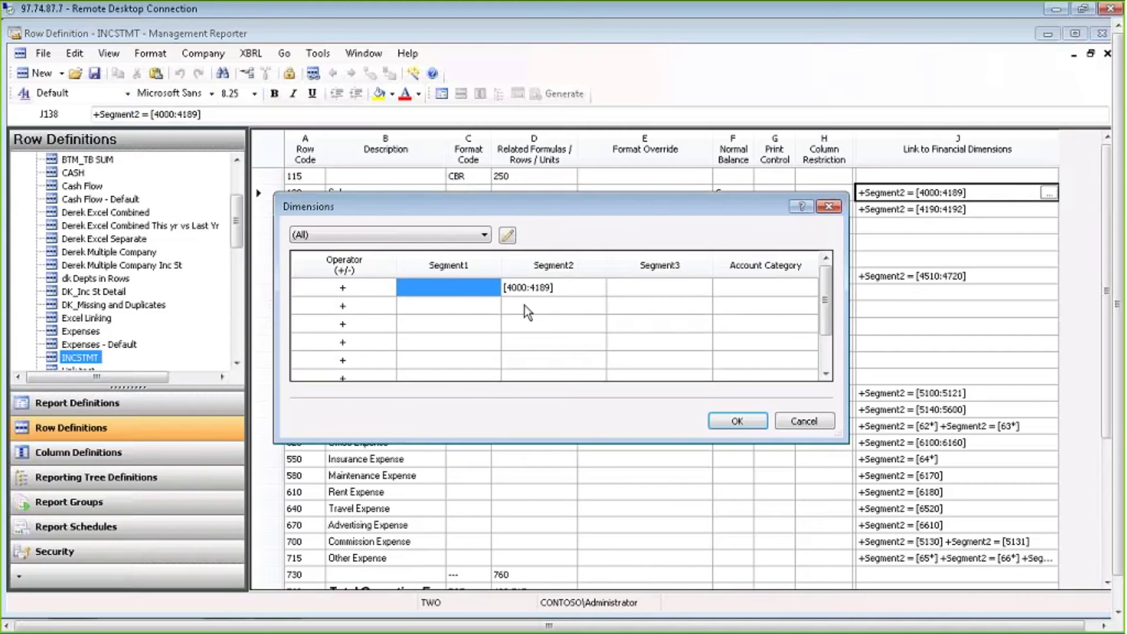
left_click(555, 295)
left_click(668, 287)
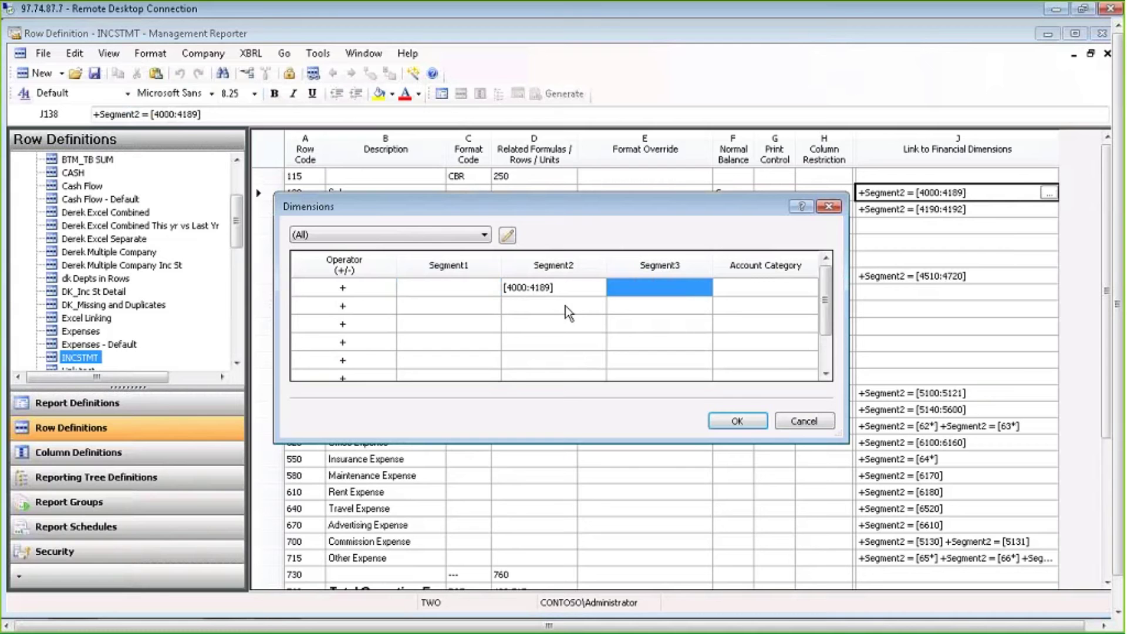
left_click(445, 304)
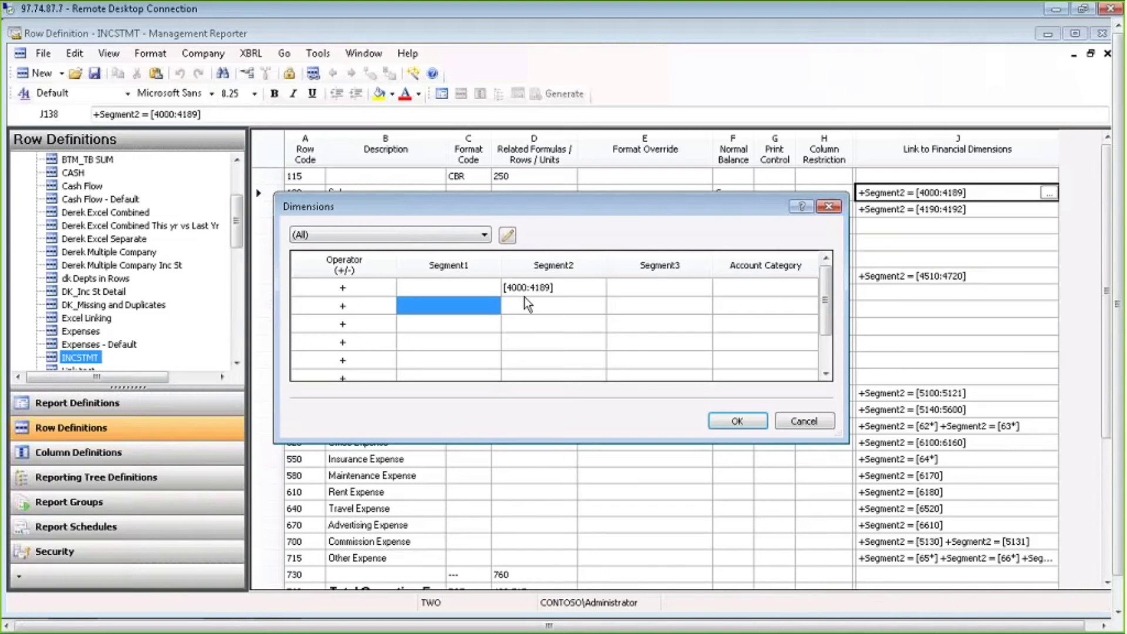
left_click(804, 422)
Step: Review the Sales row's normal balance options and choose C (Sign on account balance will be reversed)
left_click(519, 193)
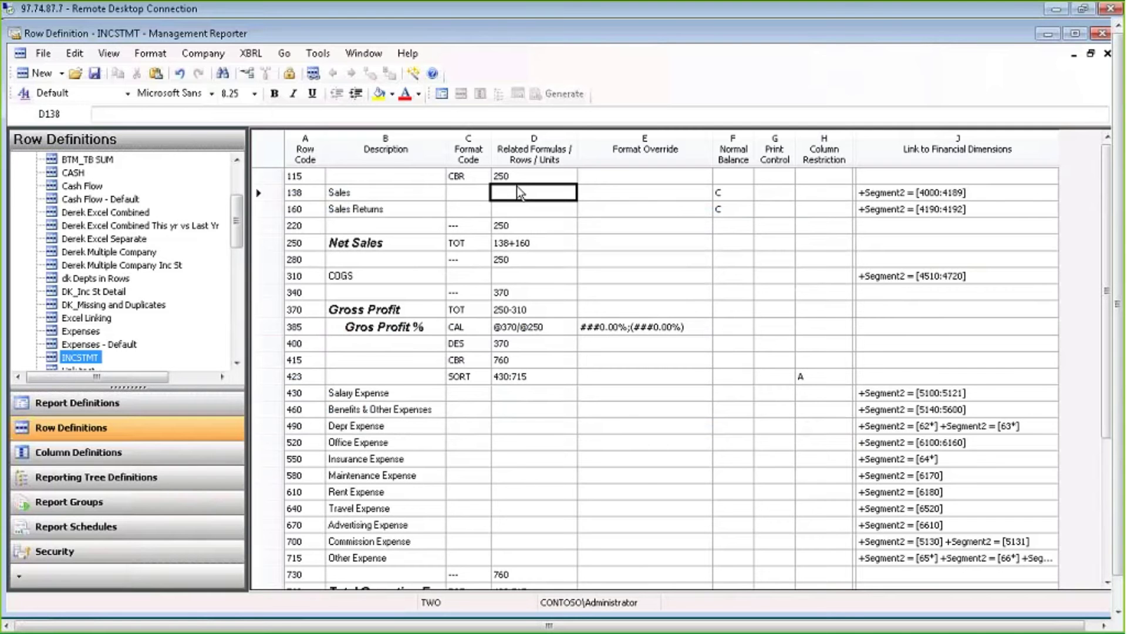
left_click(732, 193)
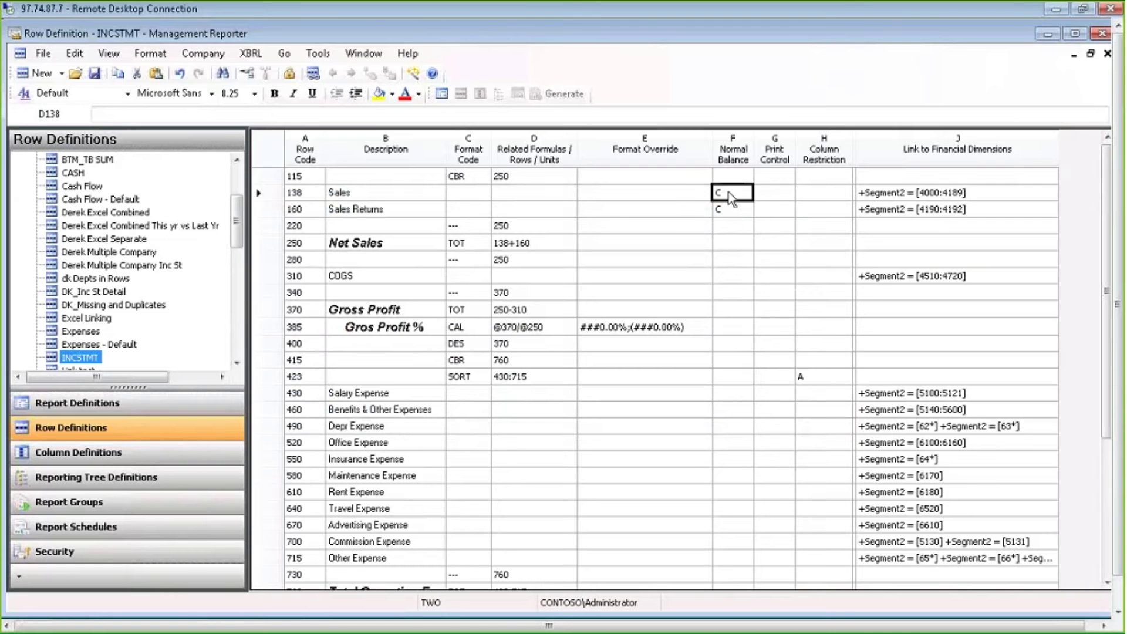
left_click(269, 195)
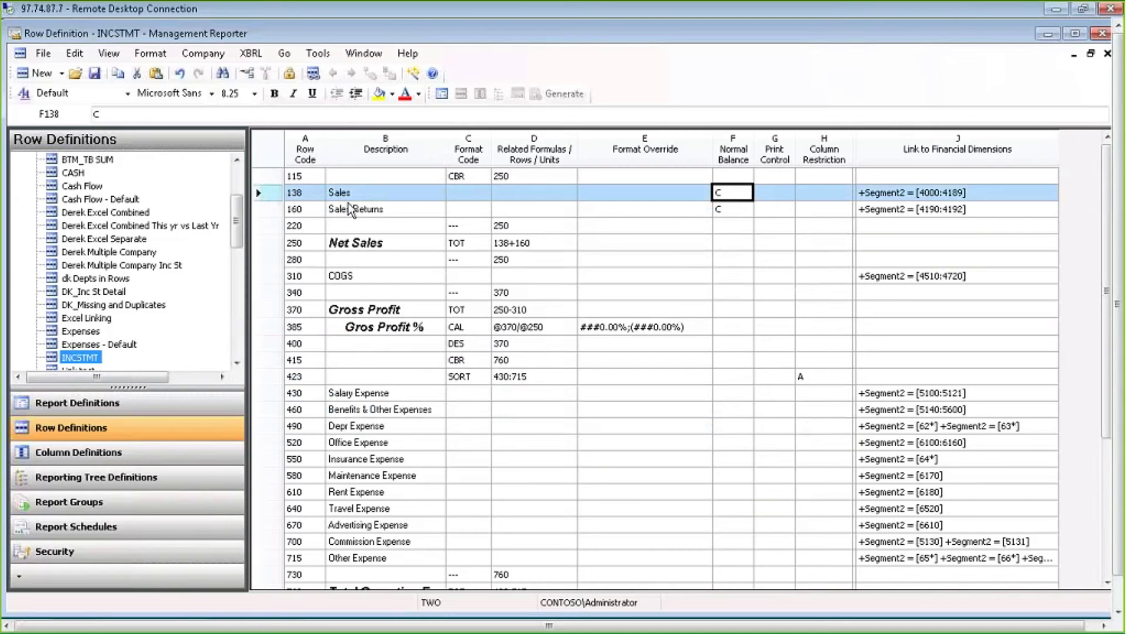
left_click(737, 198)
left_click(736, 198)
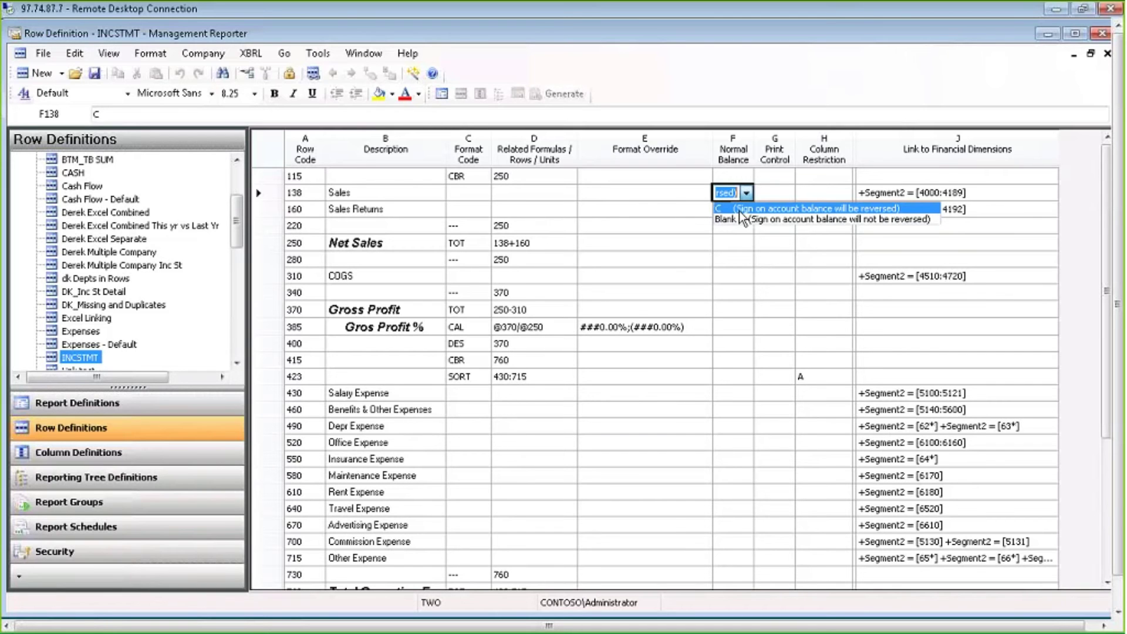
left_click(739, 209)
left_click(769, 195)
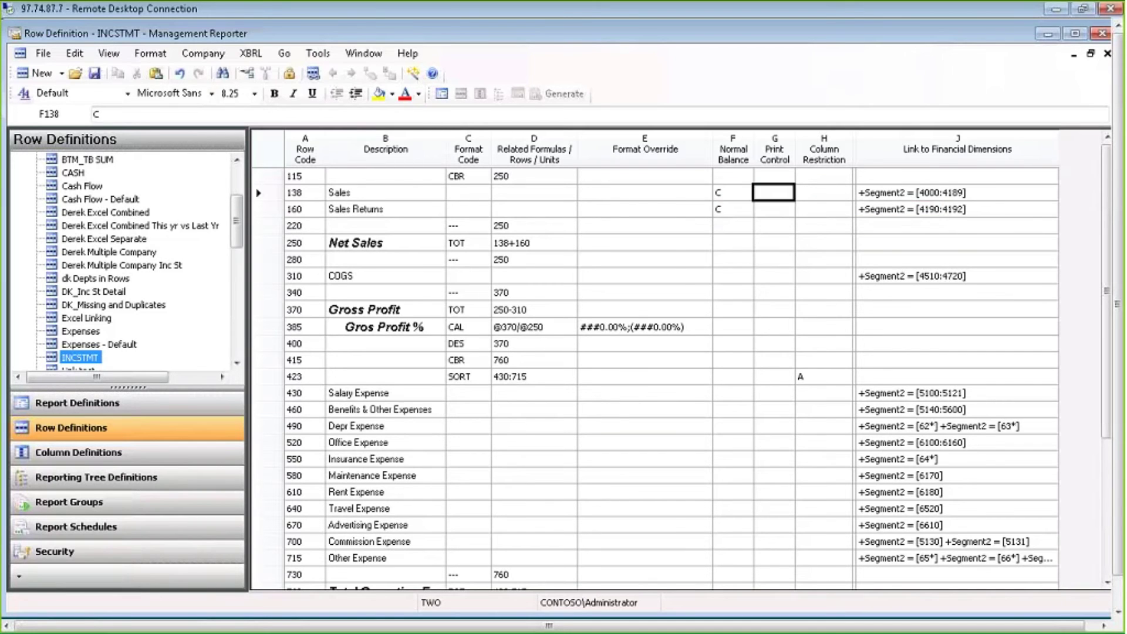
Step: Check the SORT row's column restriction and set the Sales row's column restriction to F
left_click(833, 378)
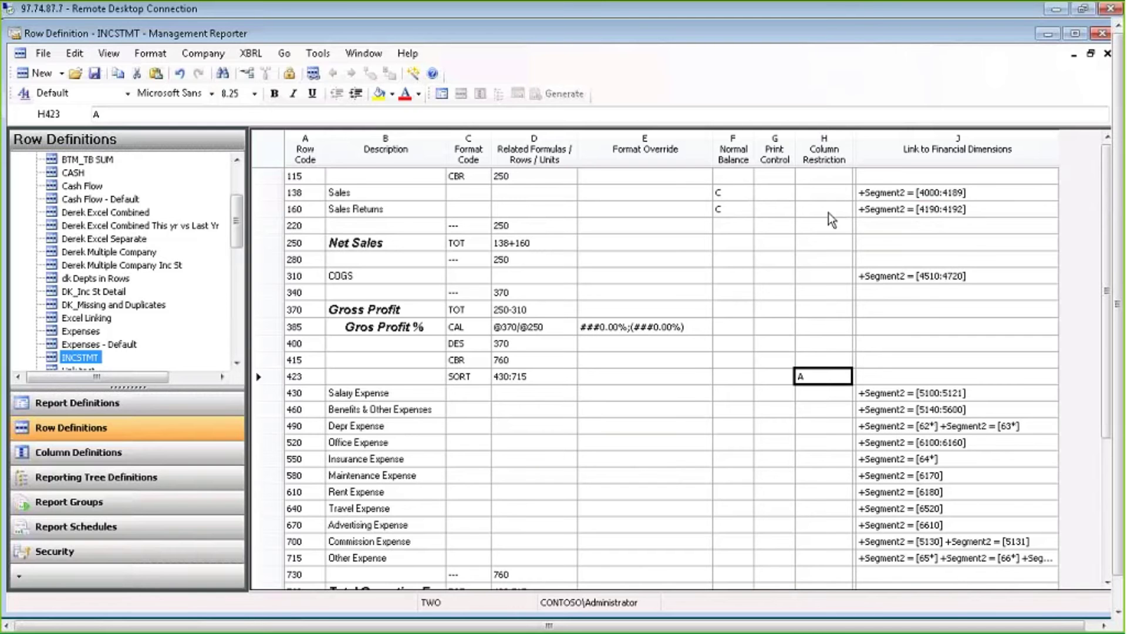
left_click(276, 193)
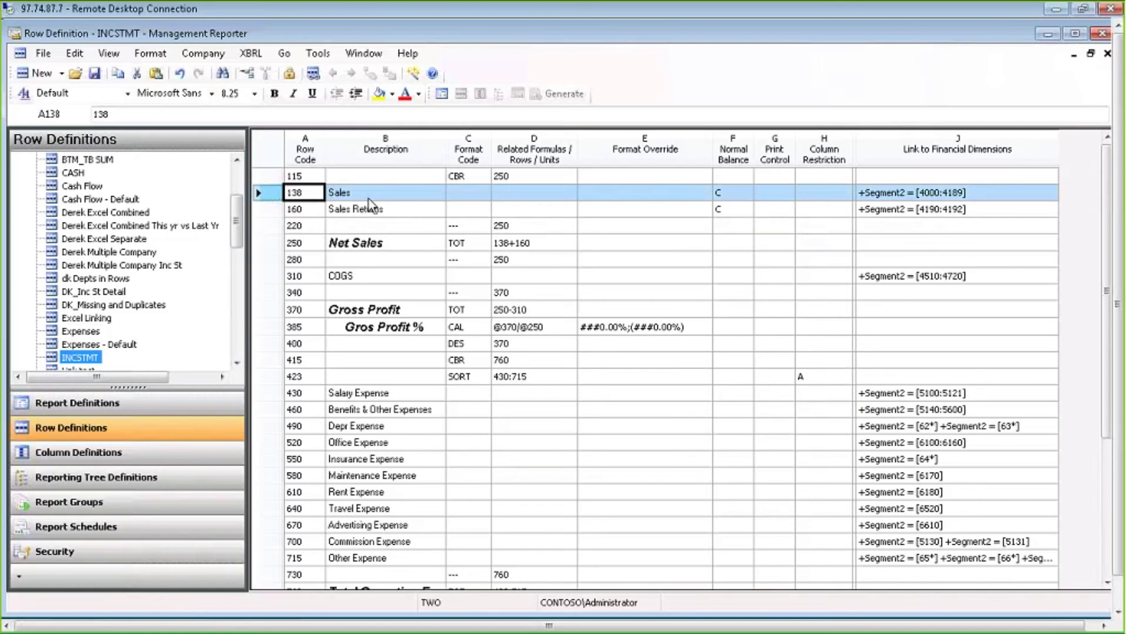
left_click(822, 192)
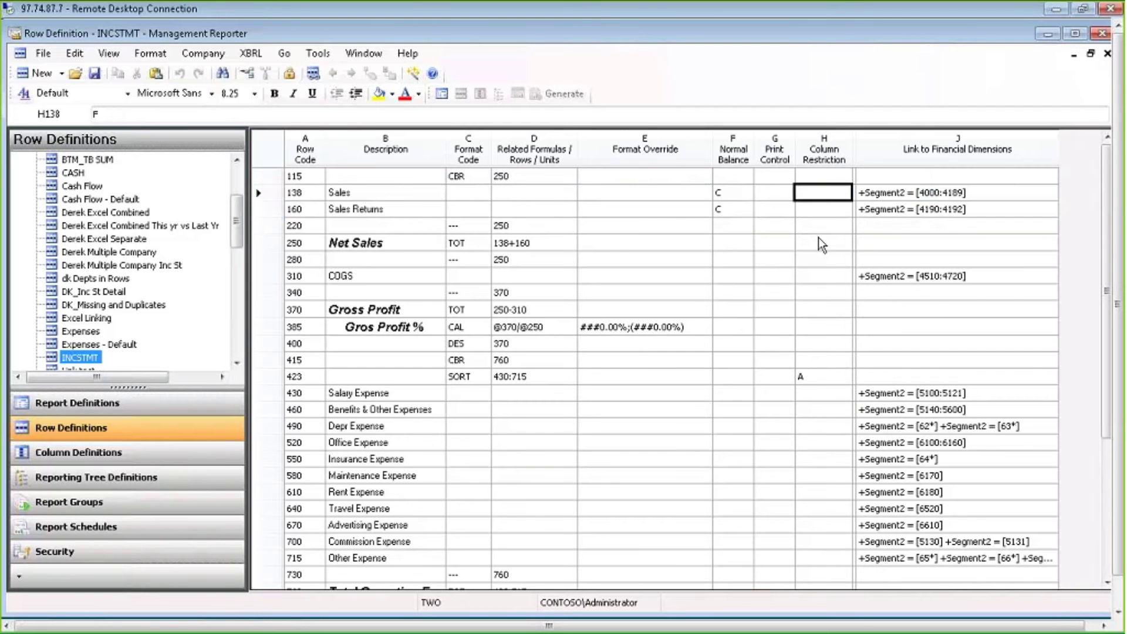
type("F")
key("Return")
key("Up")
left_click(269, 192)
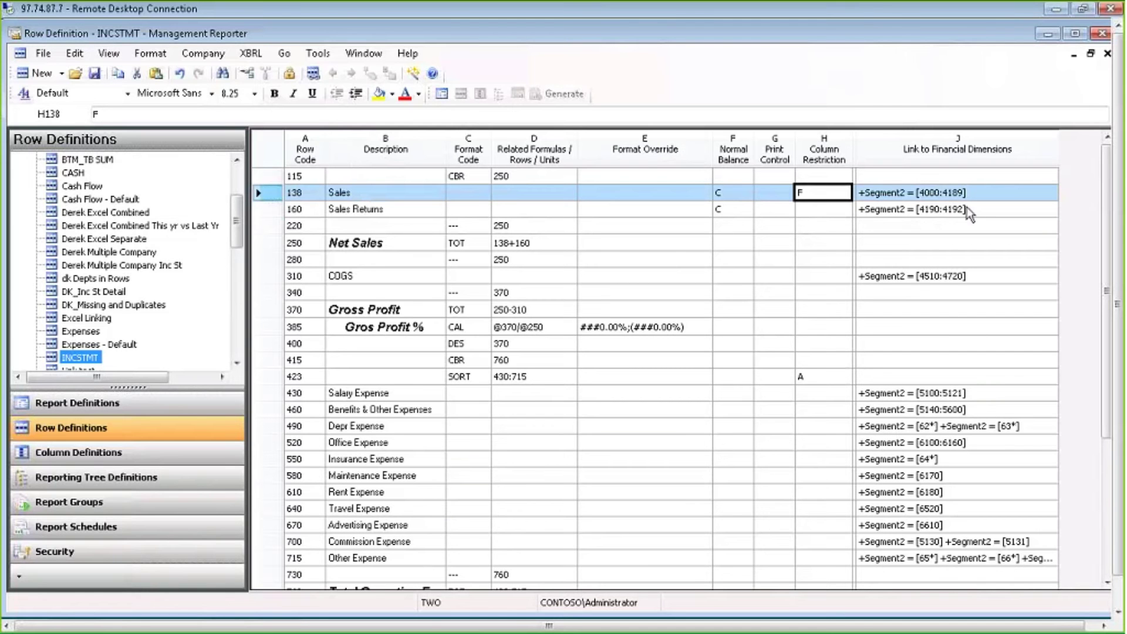
Step: Clear the column restriction from the Sales row
left_click(815, 210)
left_click(815, 196)
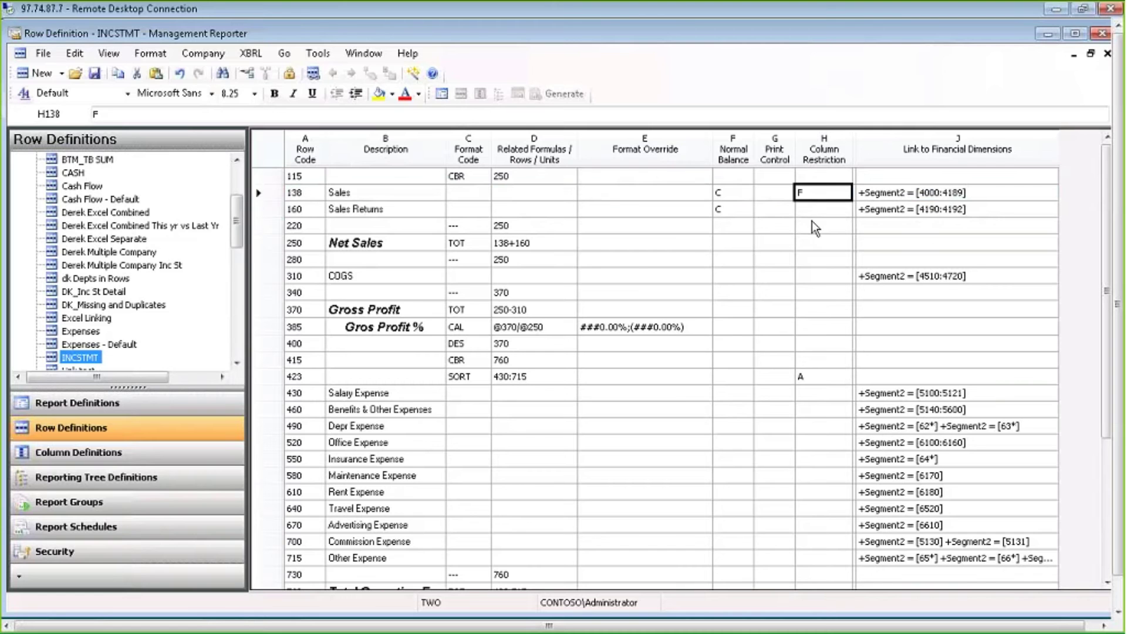
key("Delete")
left_click(772, 227)
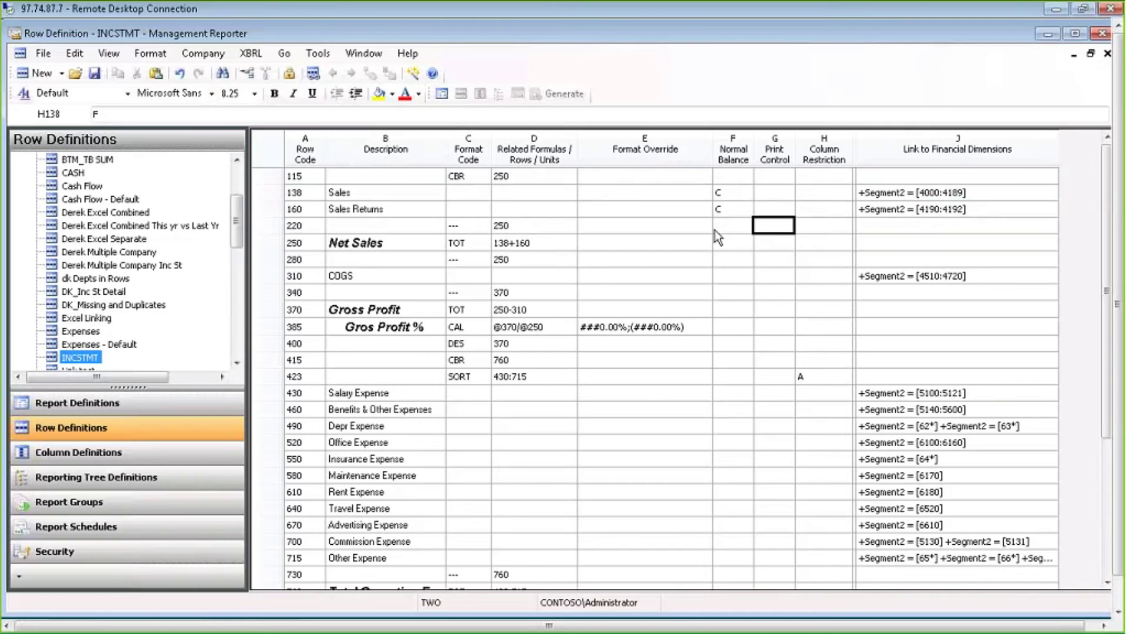
left_click(679, 230)
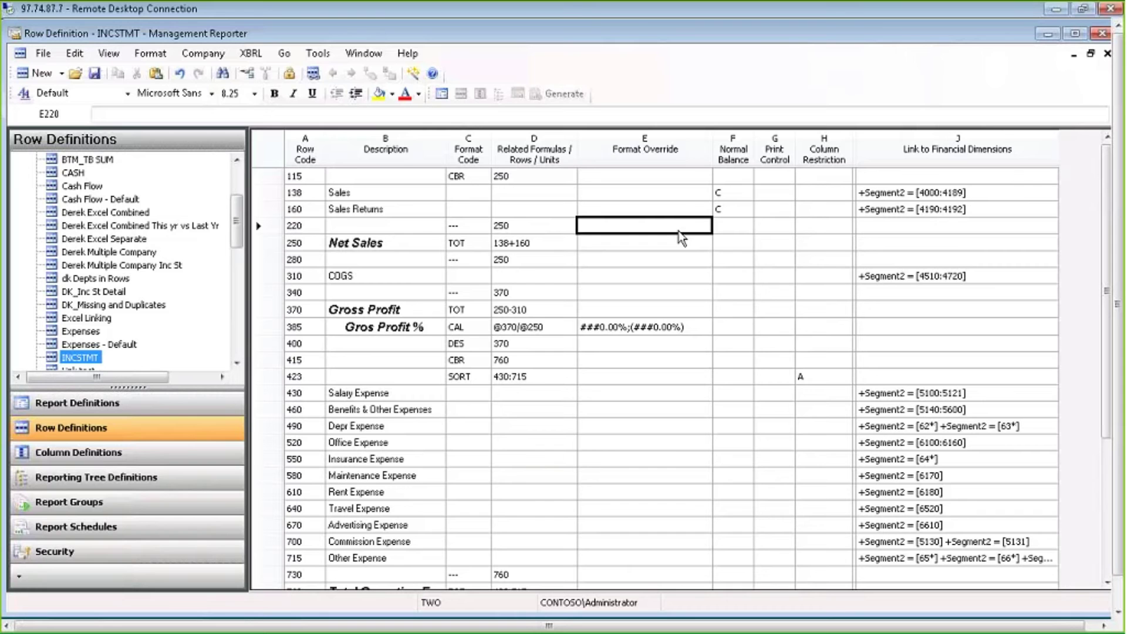
left_click(822, 197)
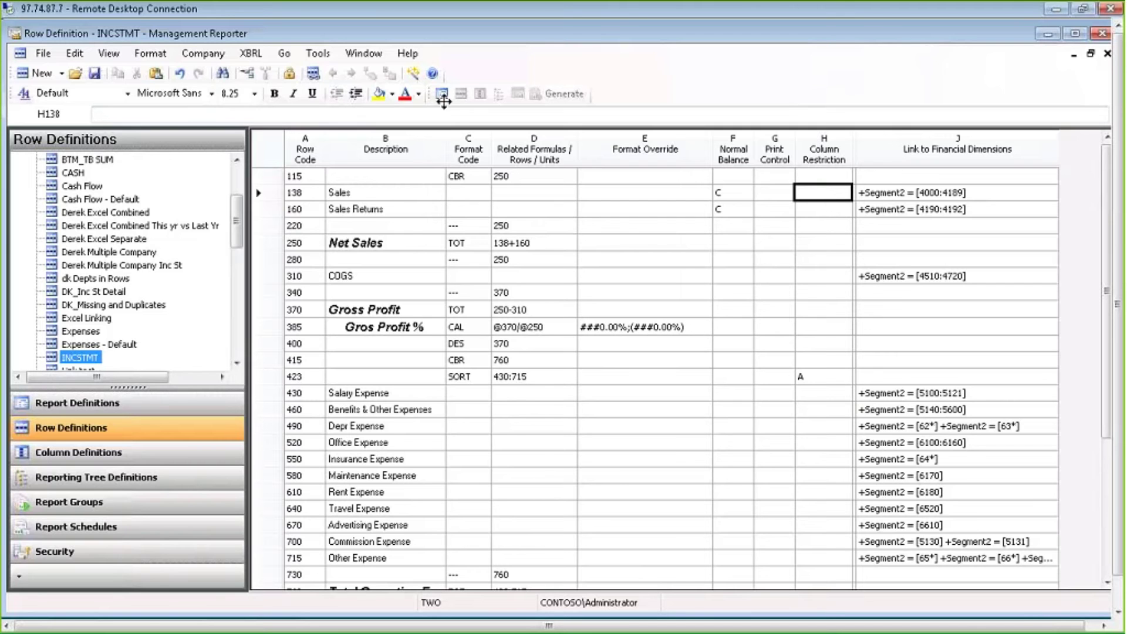
Step: Switch to the Cur YTD Bud Act column definition and look across its columns from A to I
left_click(364, 54)
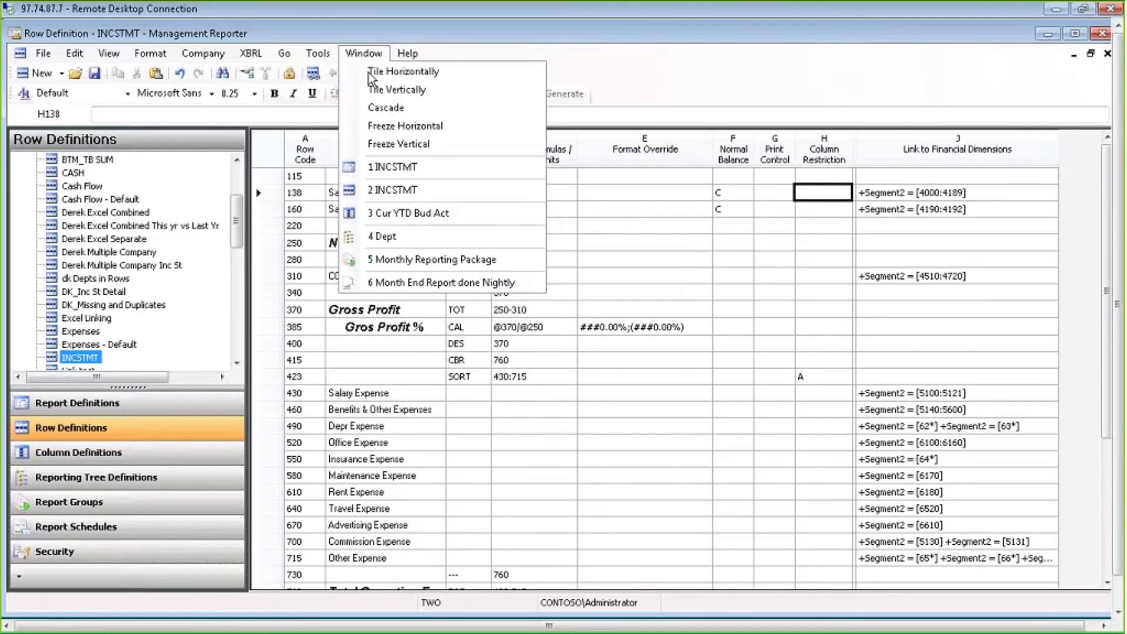
left_click(394, 215)
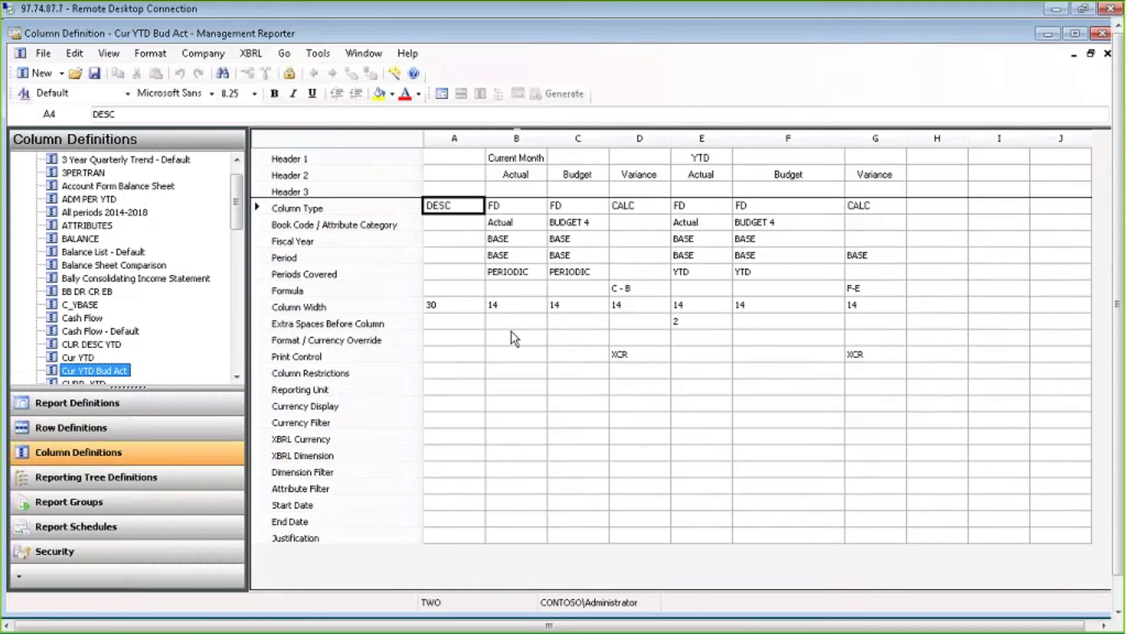
left_click(452, 138)
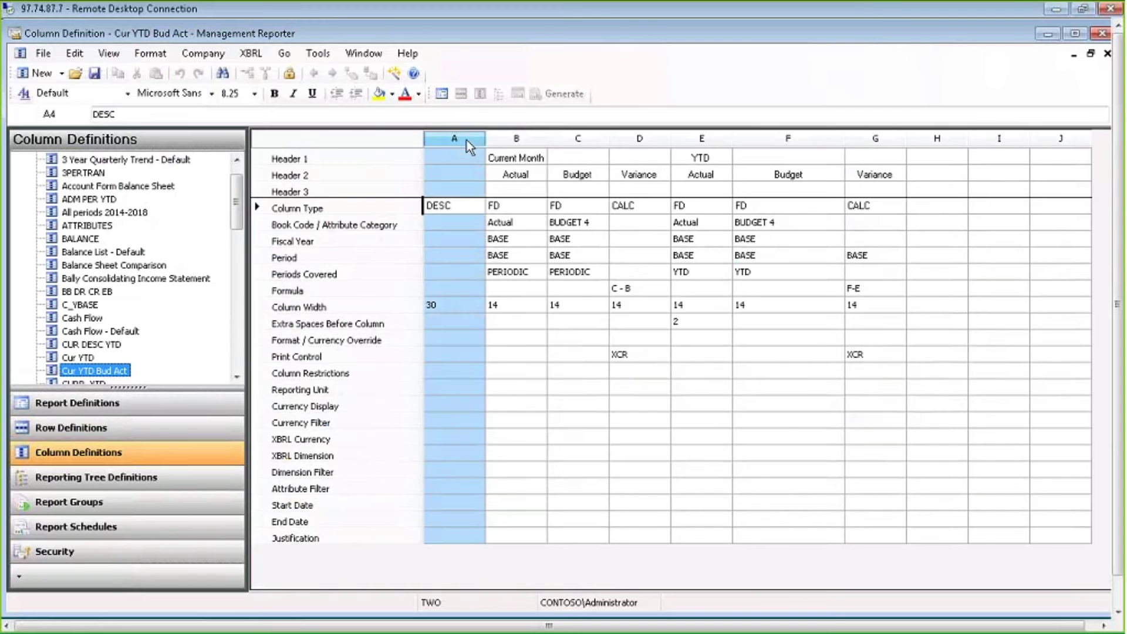
left_click(876, 139)
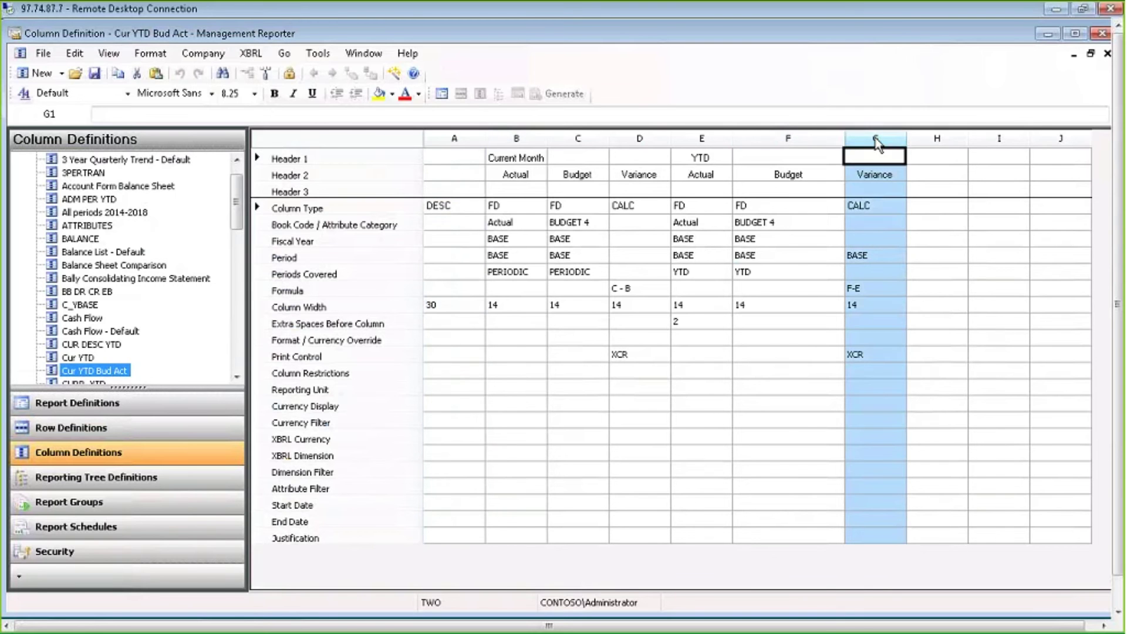
left_click(931, 145)
left_click(999, 140)
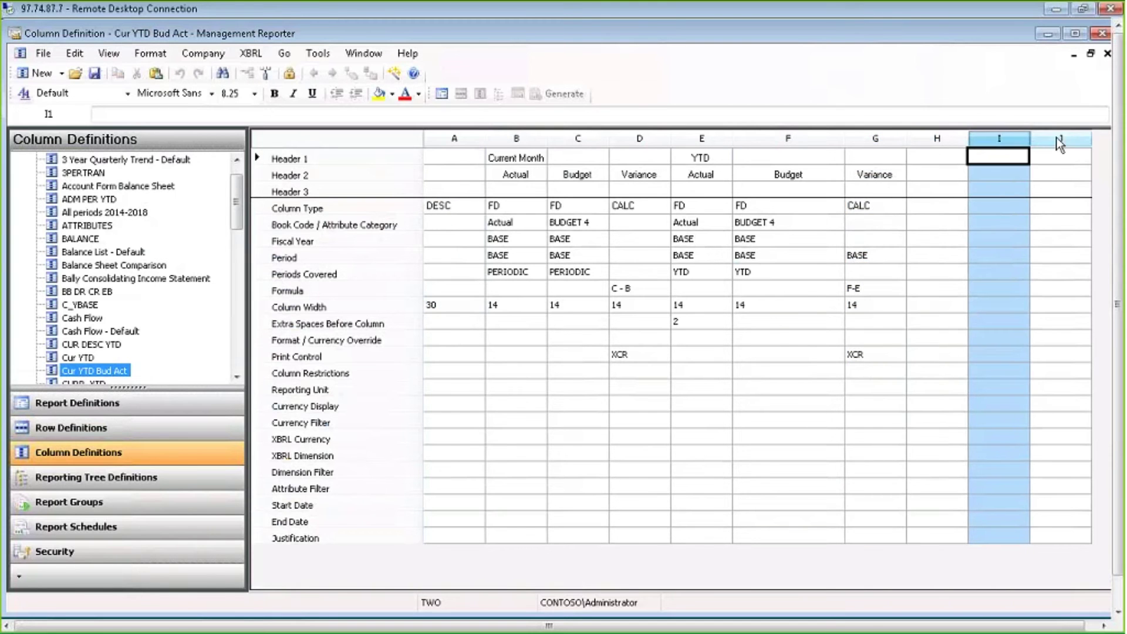
Step: Look at column J, the three header rows and the Column Type row in the column definition
left_click(1056, 138)
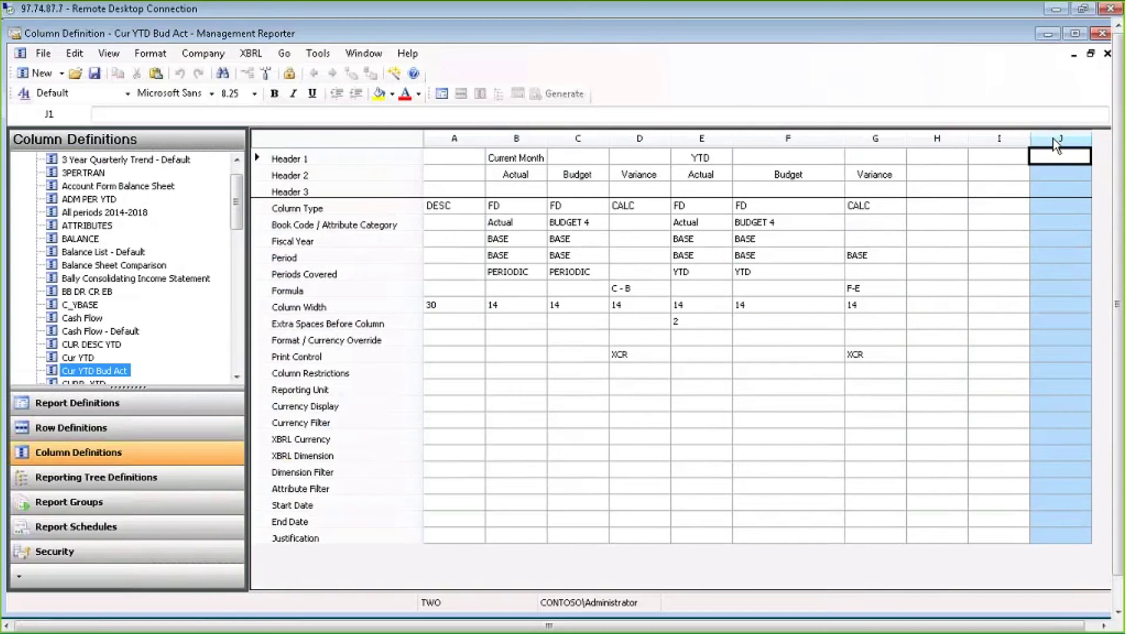
left_click(398, 158)
left_click(398, 173)
left_click(407, 187)
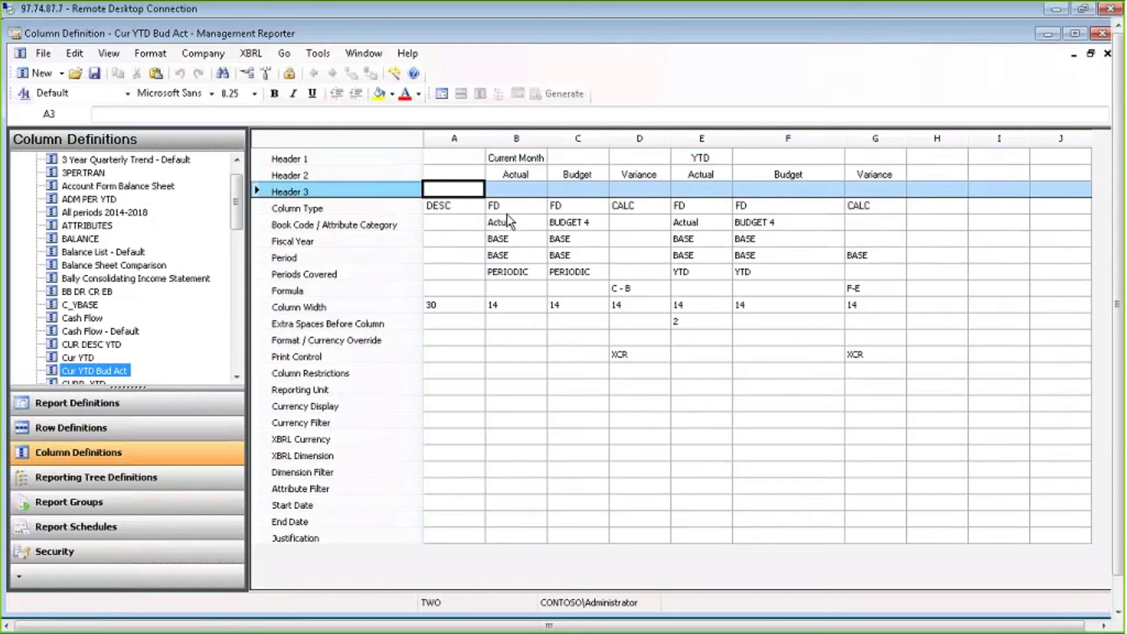
left_click(410, 210)
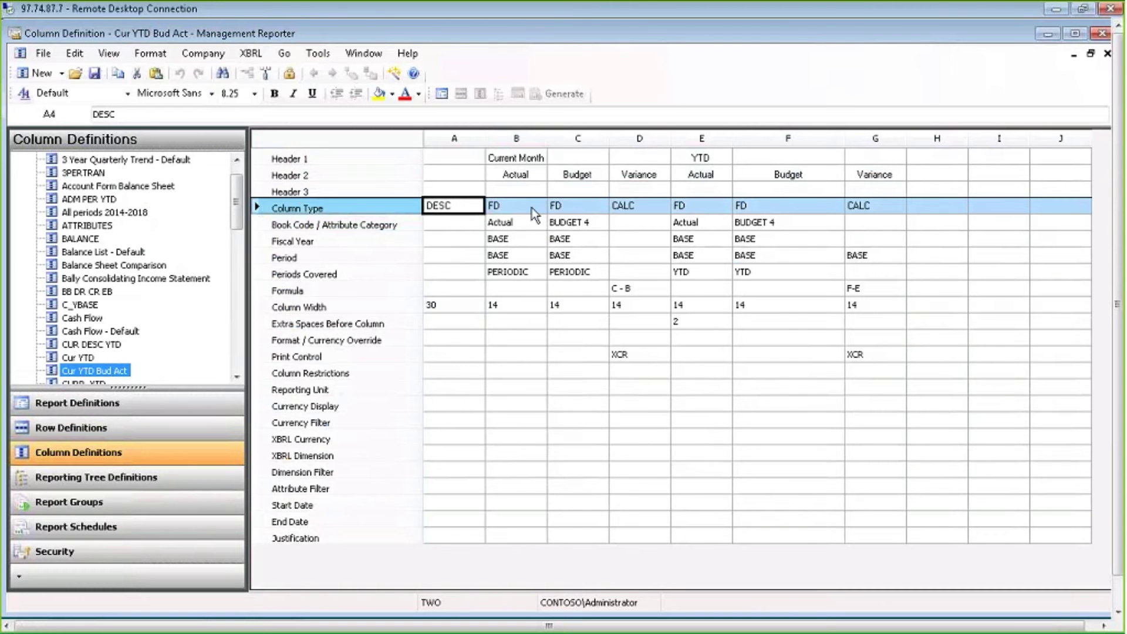
Step: Compare the financial dimension columns B, C, E and F with the calculated variance columns D and G
left_click(533, 136)
left_click(577, 139)
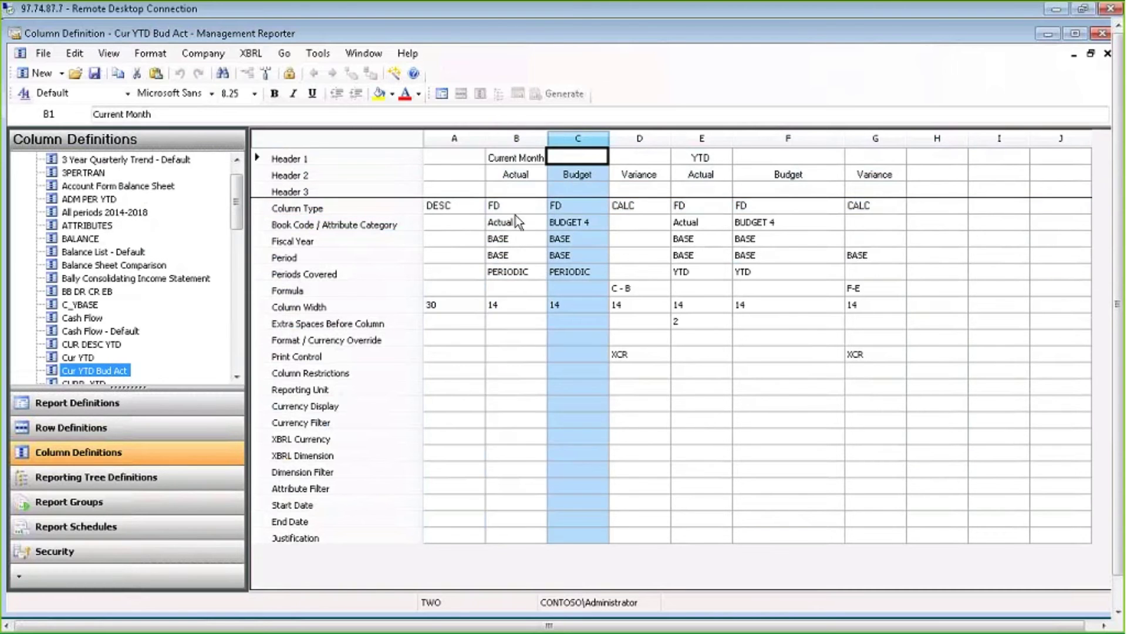
left_click(516, 207)
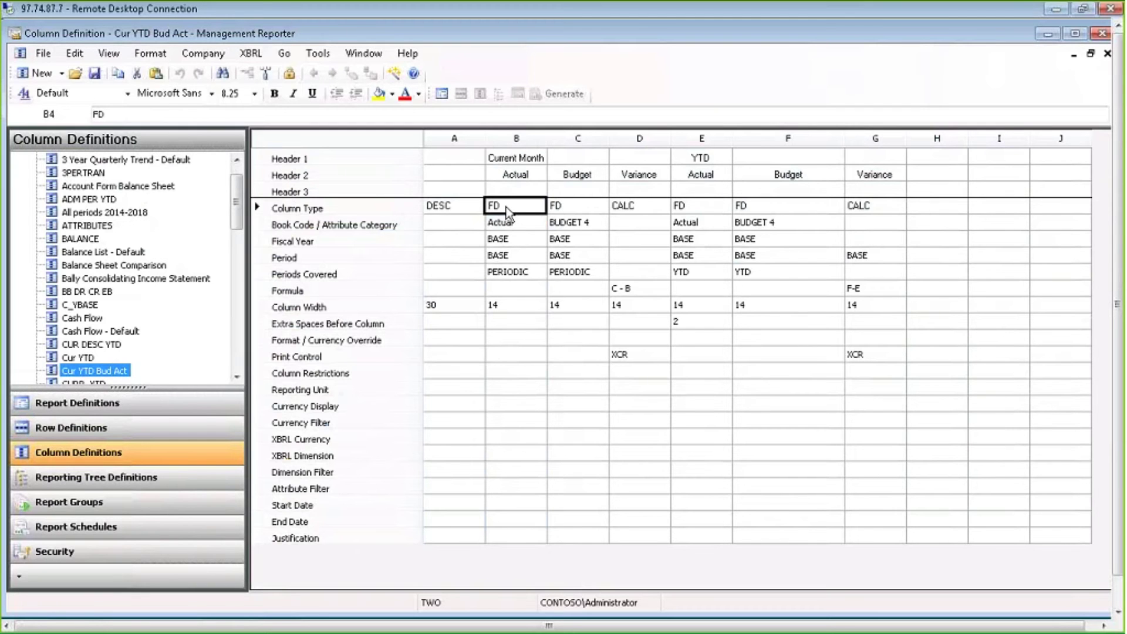
left_click(711, 140)
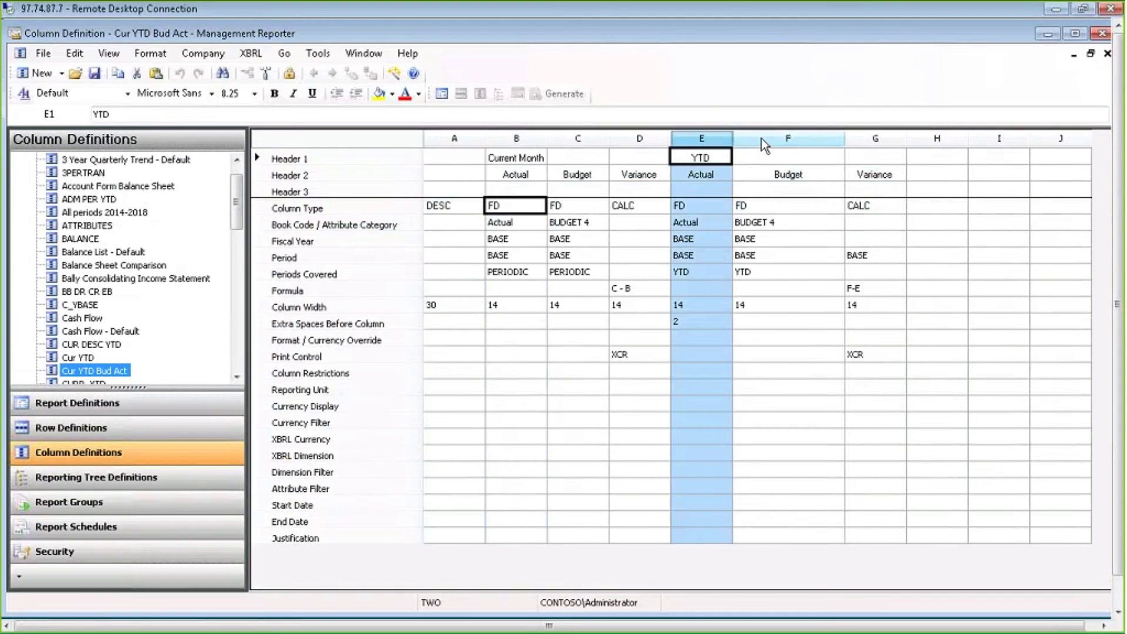
left_click(760, 139)
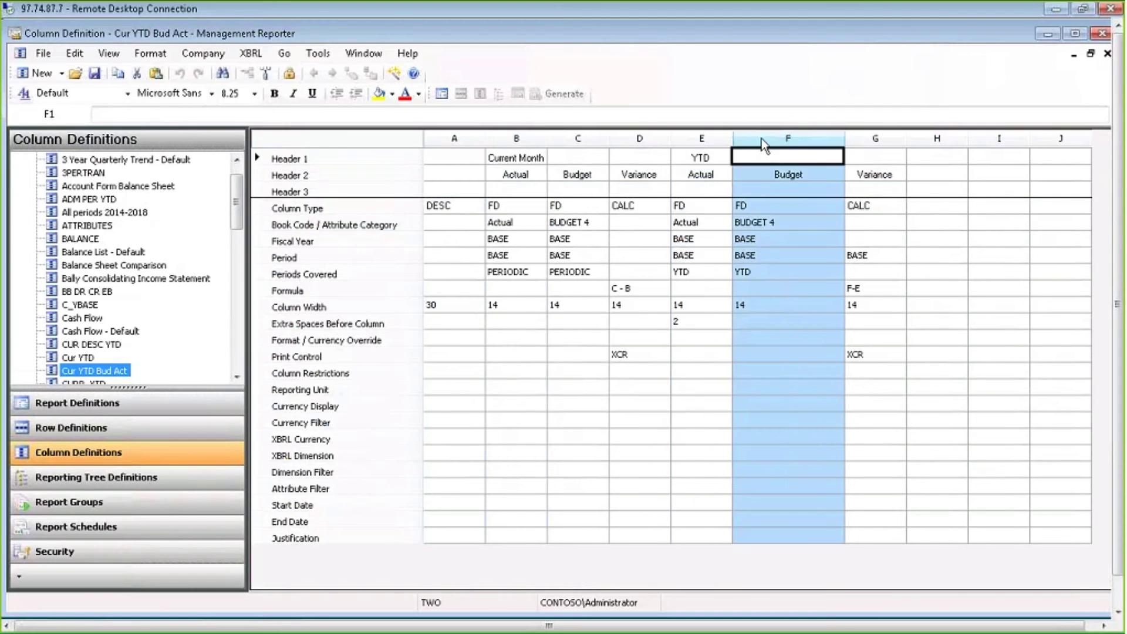
left_click(646, 143)
left_click(886, 145)
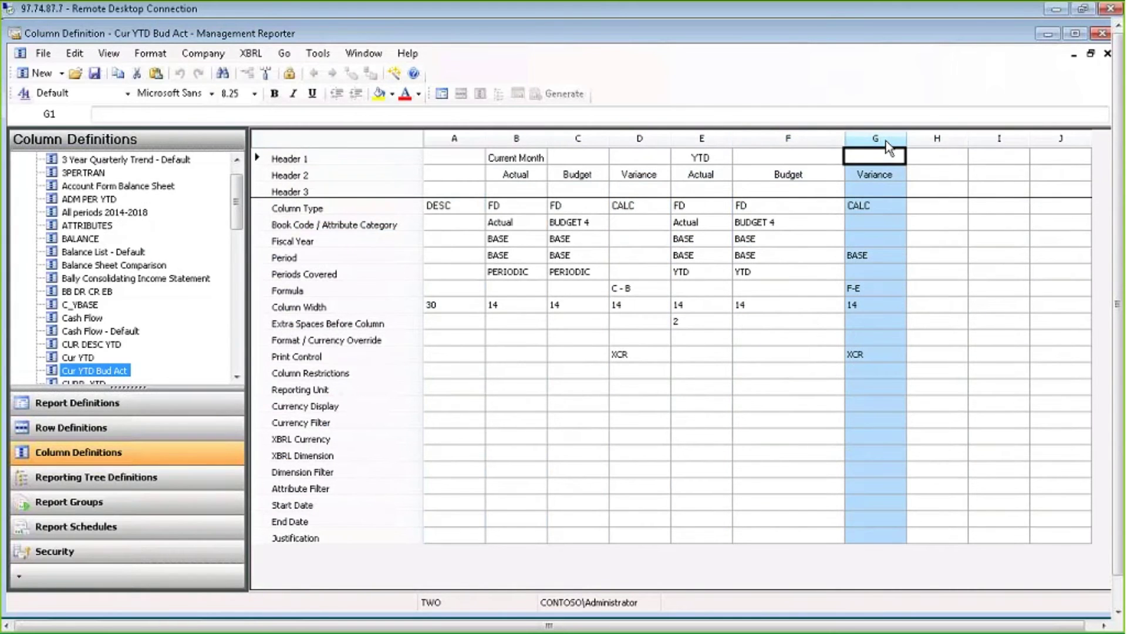
left_click(509, 207)
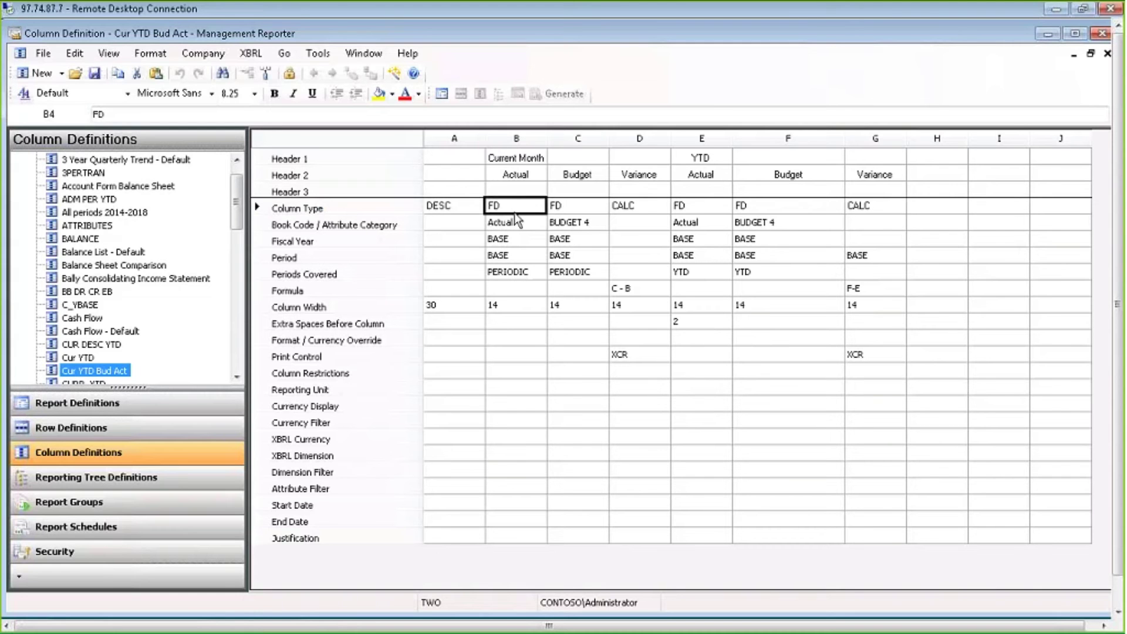
Step: Review the Book Code / Attribute Category, Fiscal Year and Period rows, including the period of column B
left_click(382, 223)
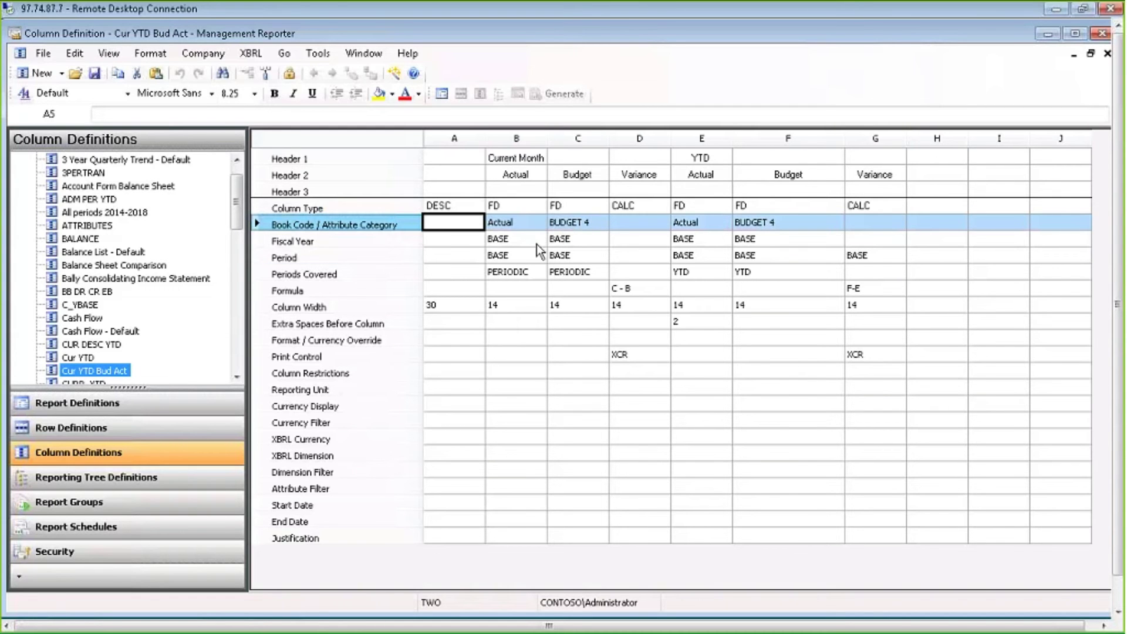
left_click(417, 246)
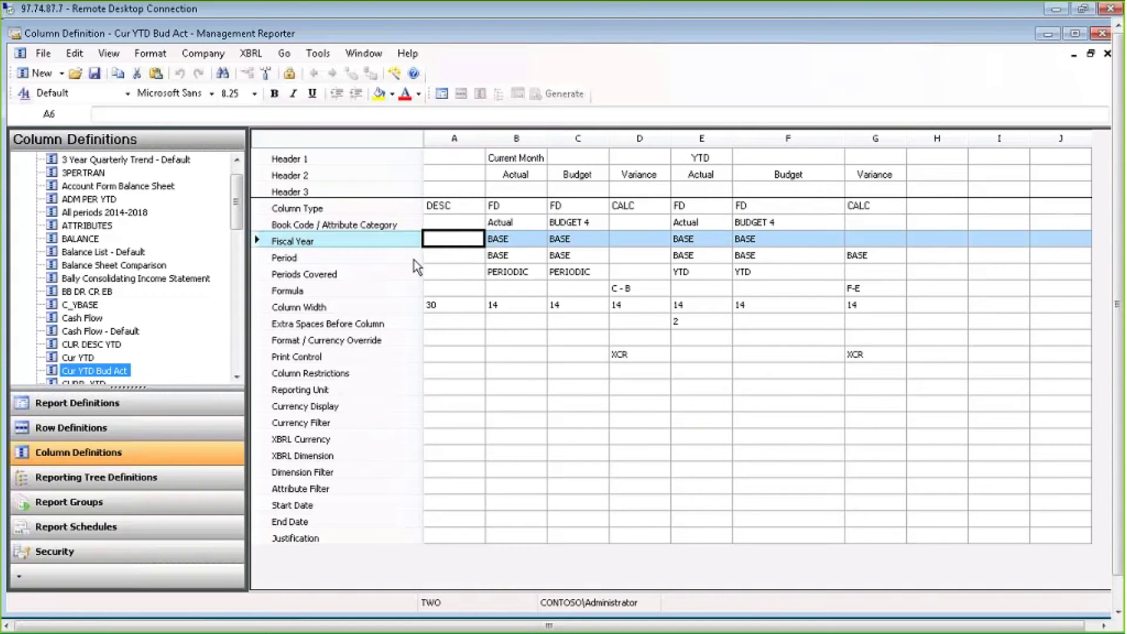
left_click(414, 259)
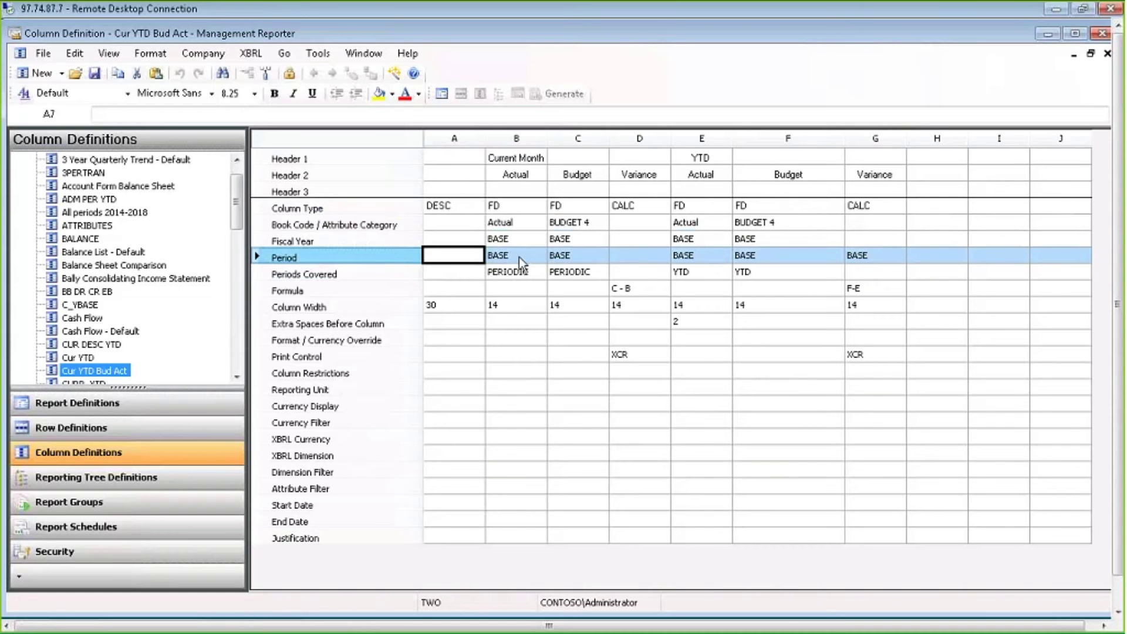
left_click(516, 139)
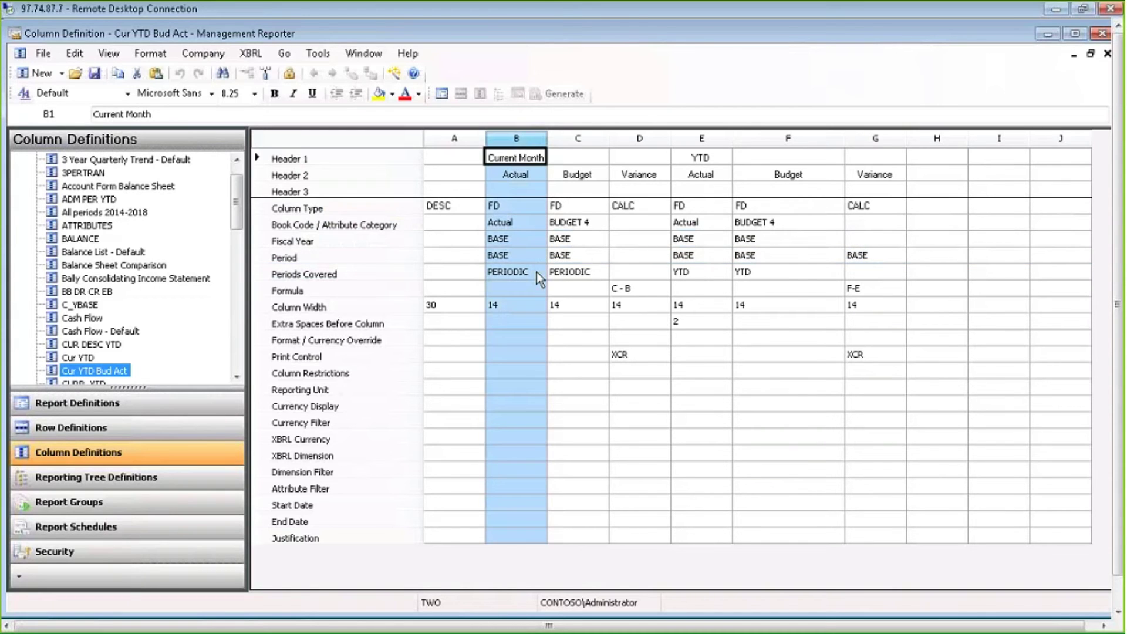
left_click(510, 256)
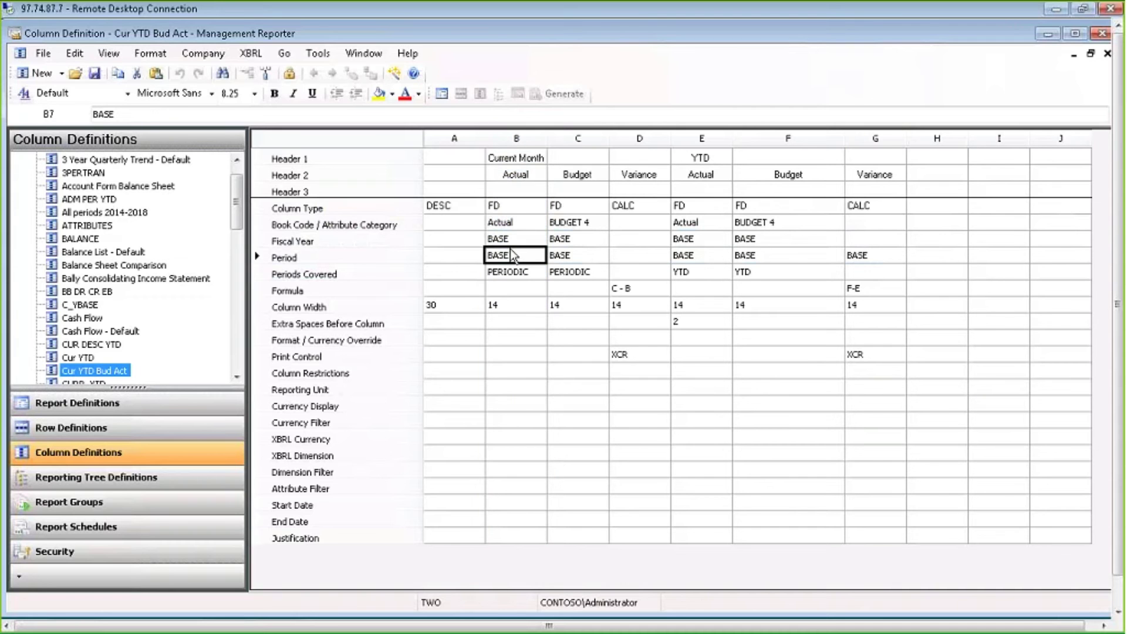
Step: Set the fiscal year of the current-month Actual column B to 2014
left_click(511, 240)
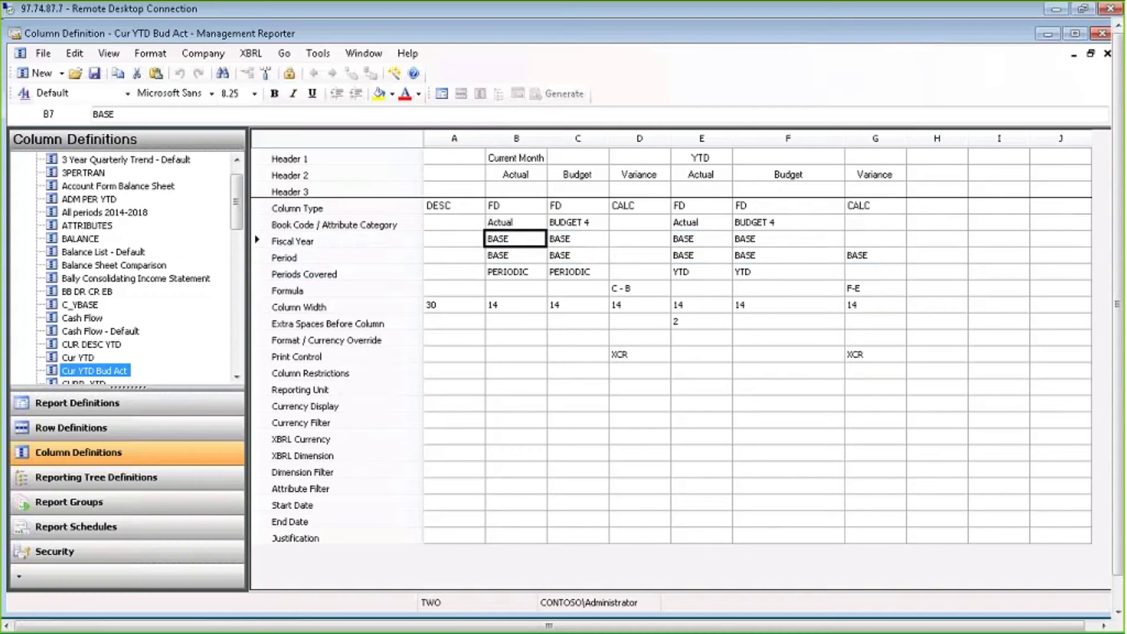
type("20")
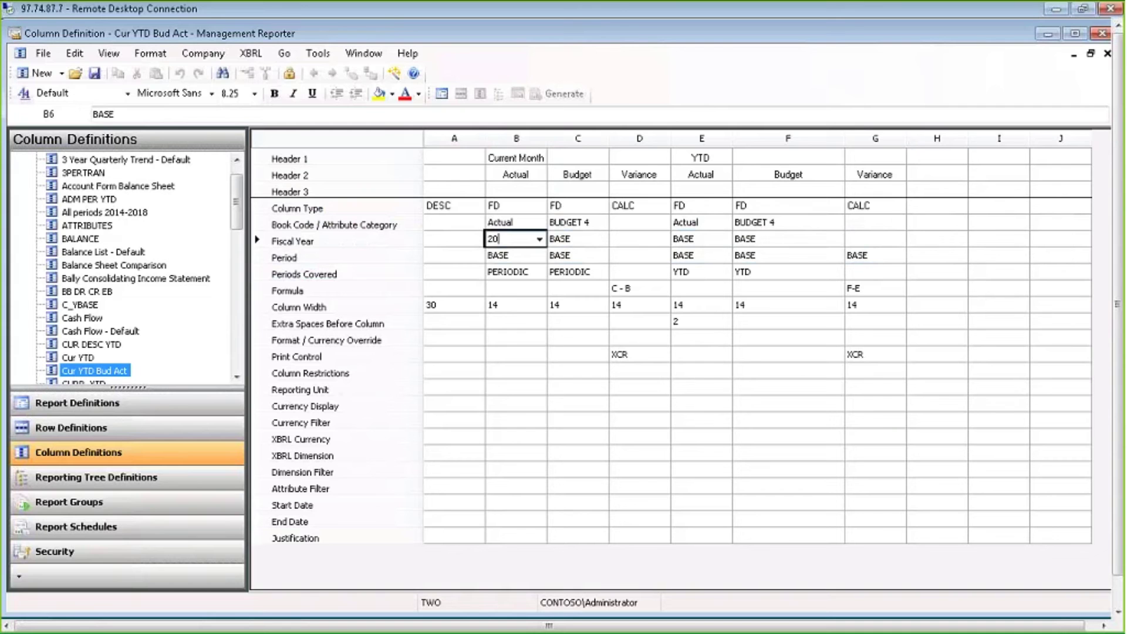
type("14")
key("Return")
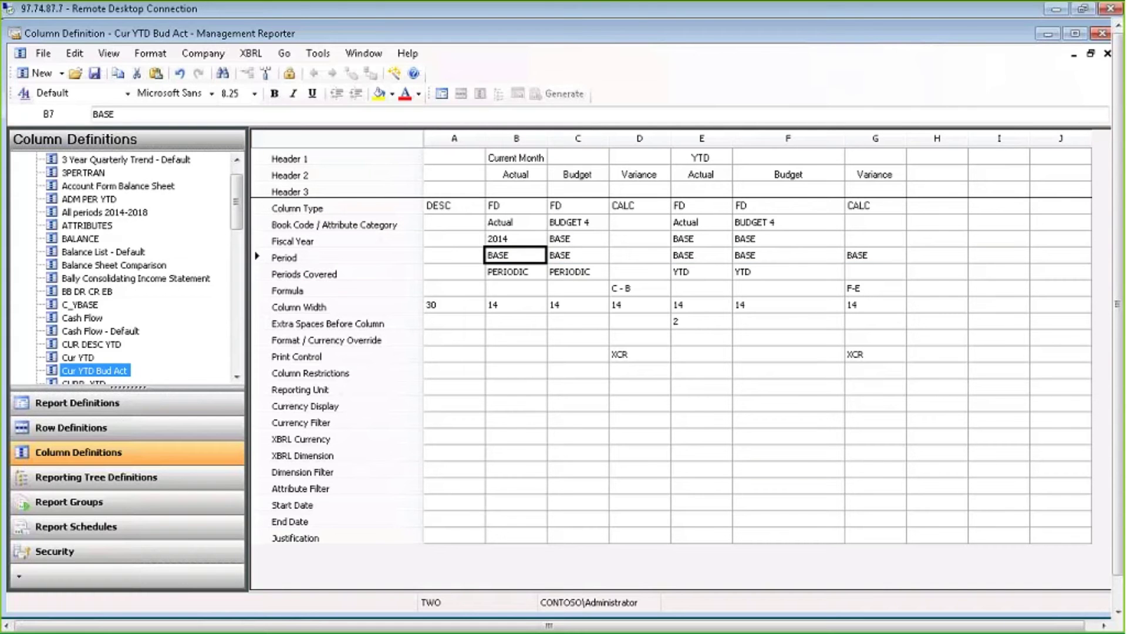
Step: Restore column B's fiscal year to BASE
left_click(515, 239)
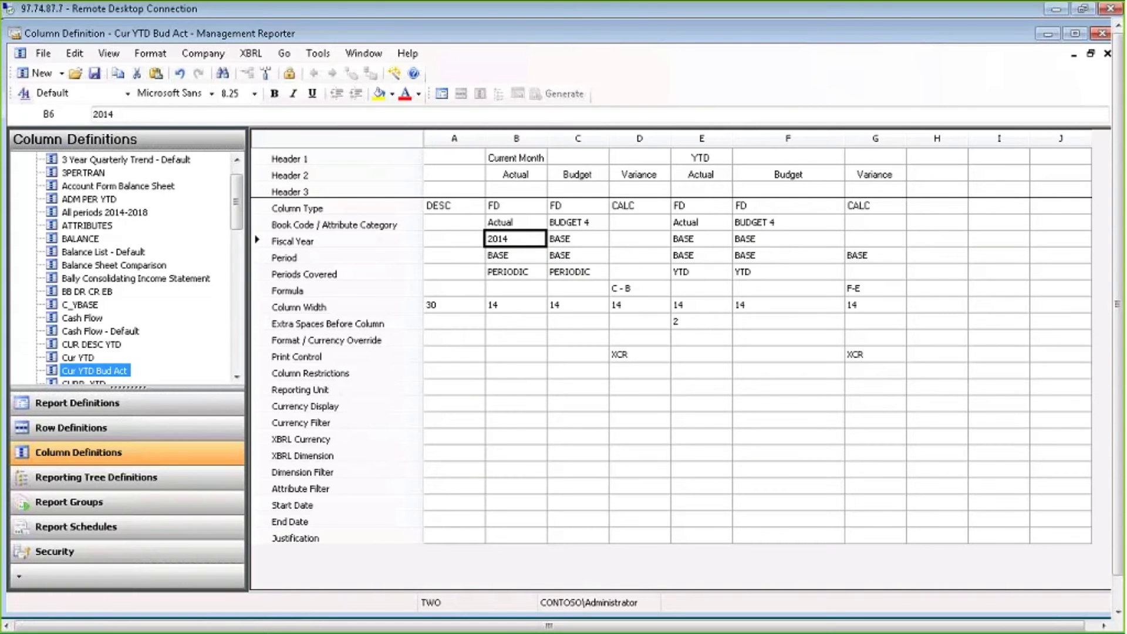
type("BASE")
key("Return")
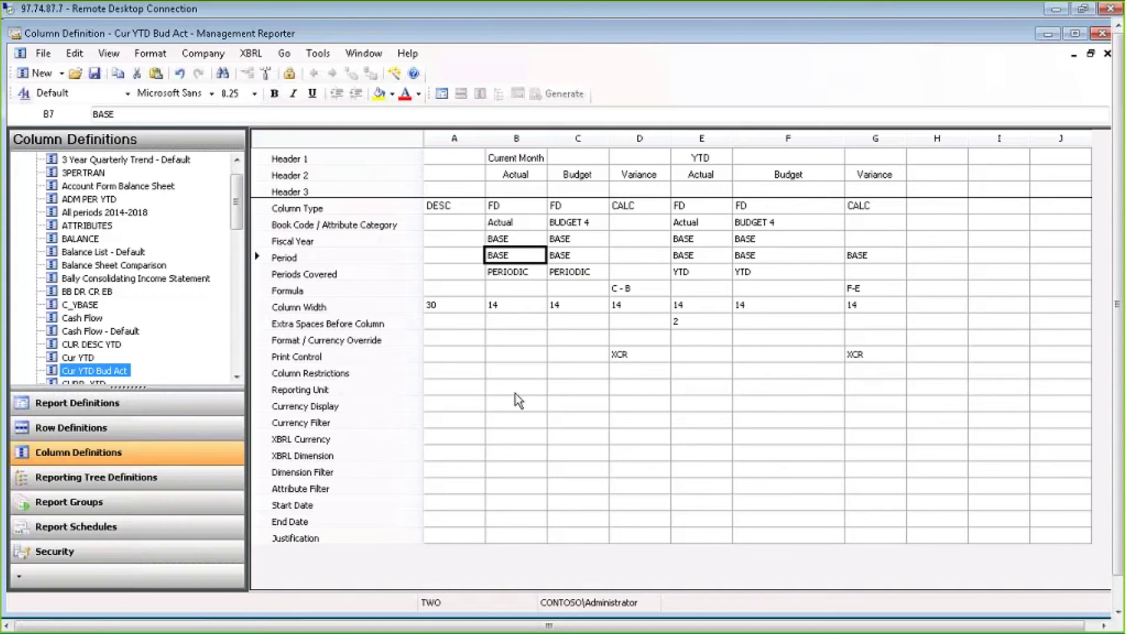
Step: Review the Periods Covered row and the options available for it in column B, keeping the existing choice
left_click(410, 274)
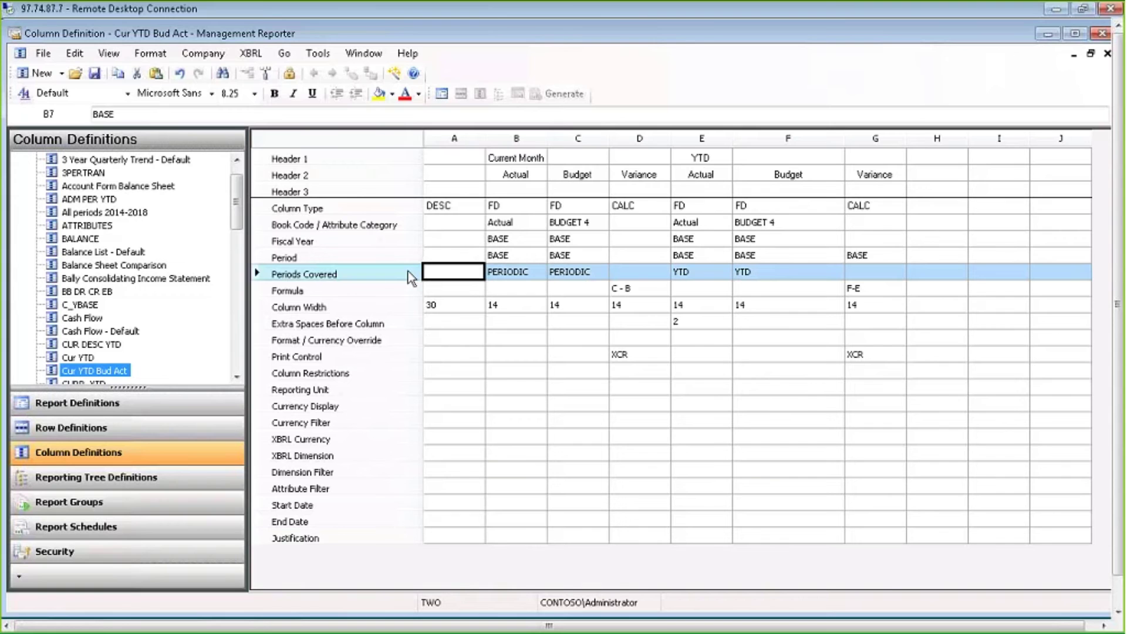
left_click(534, 275)
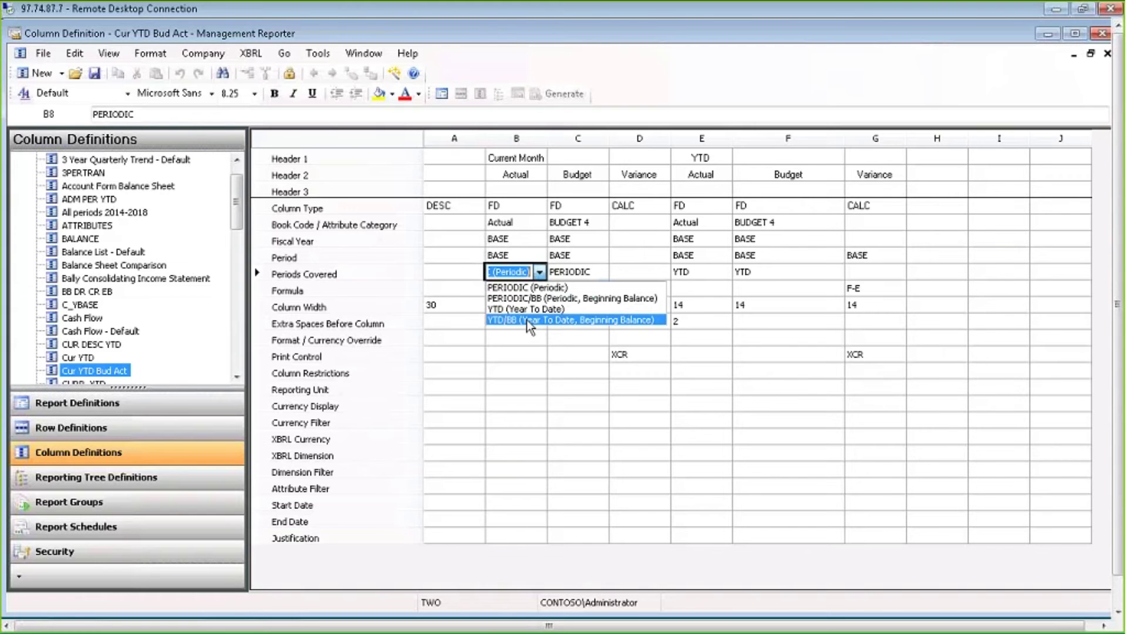
left_click(592, 274)
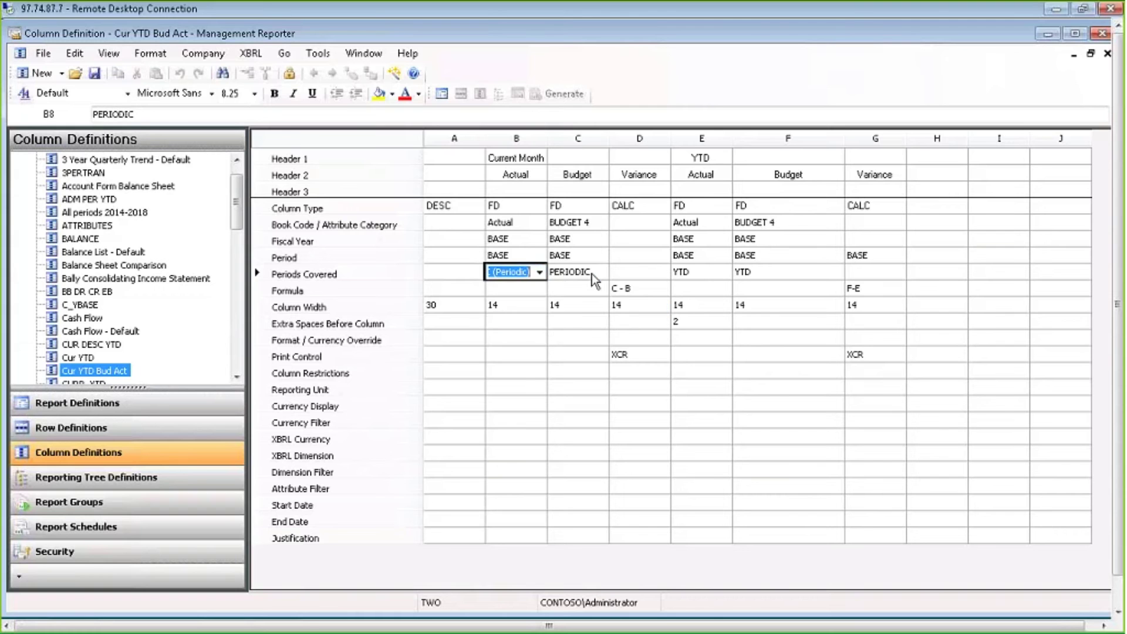
left_click(592, 274)
Step: Check the current-month Variance column's type and formula, and list the column types available for the empty column H
left_click(639, 210)
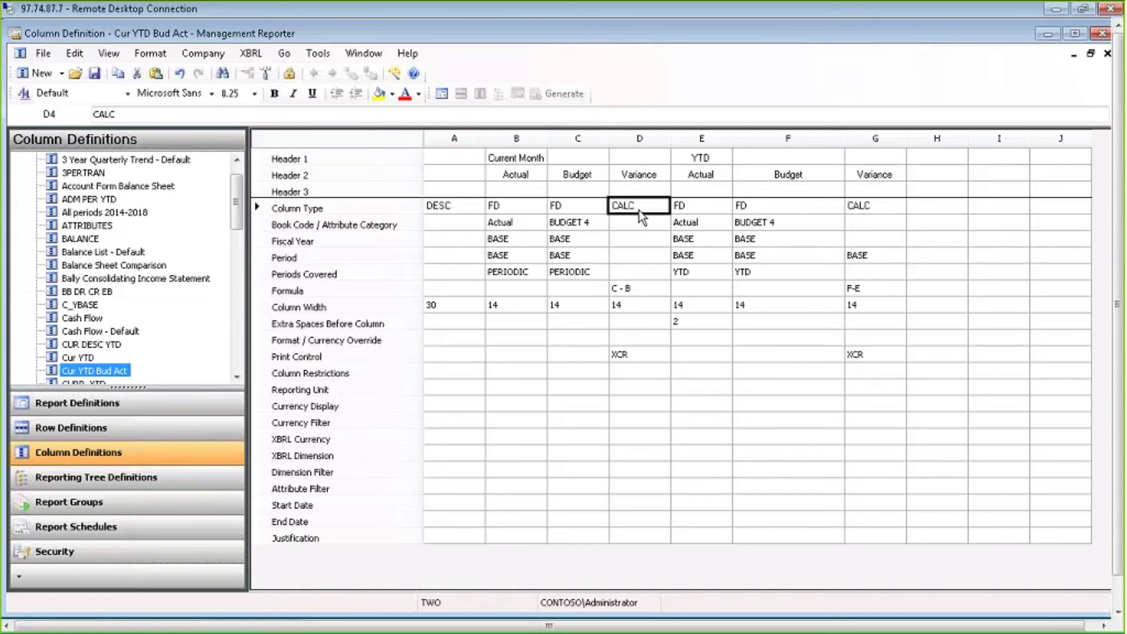
left_click(635, 290)
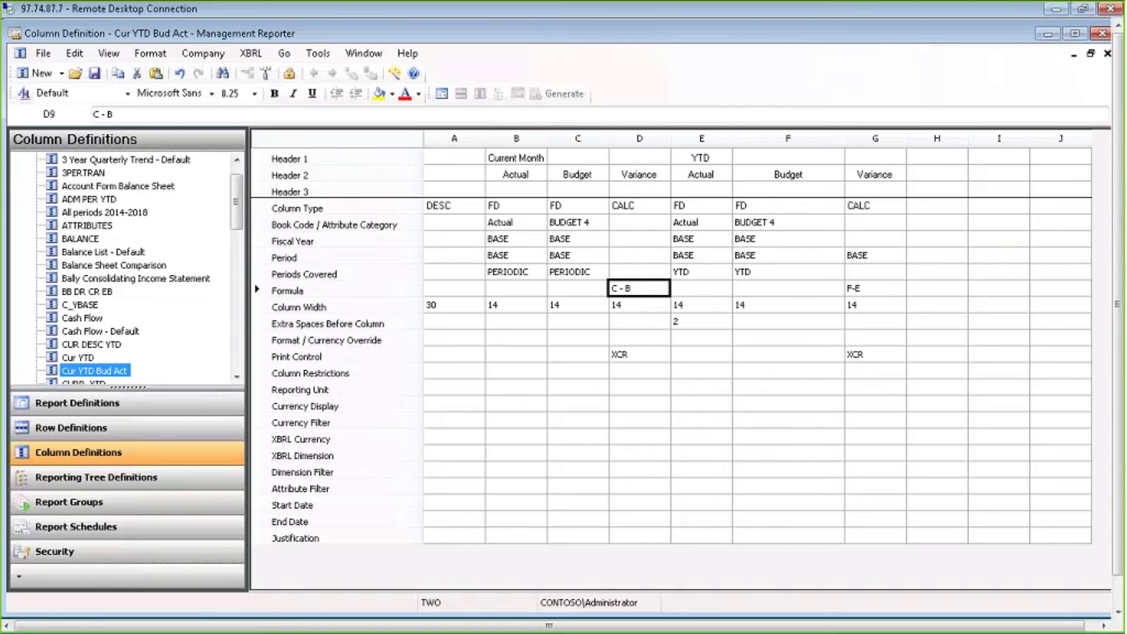
left_click(940, 211)
left_click(940, 211)
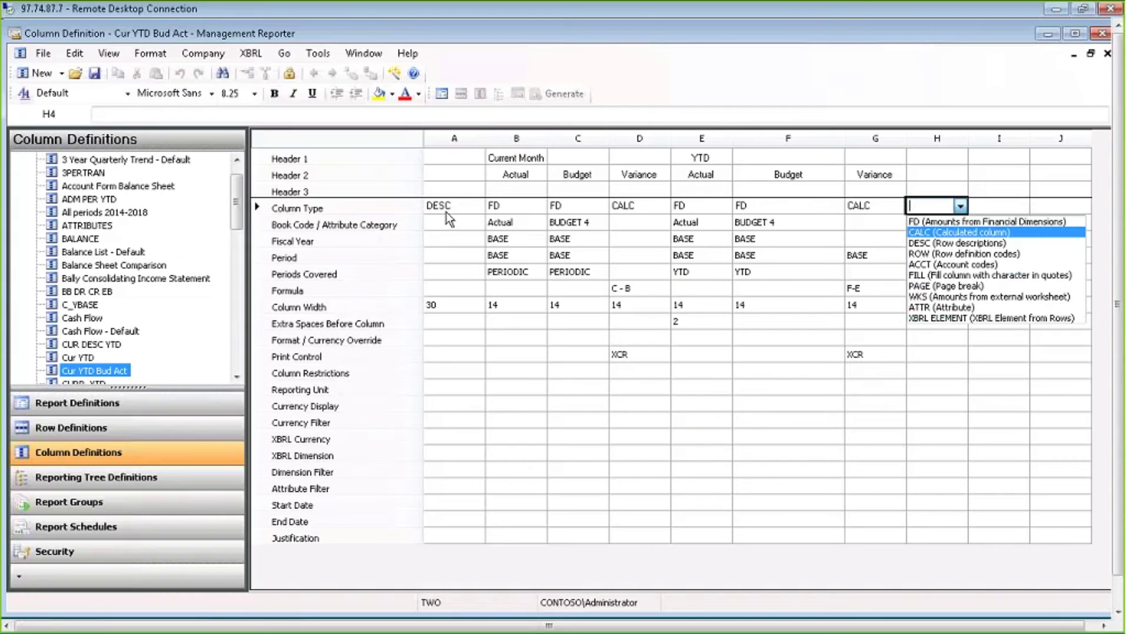
key("Escape")
Step: Examine the column type of column A and select the whole column
left_click(456, 239)
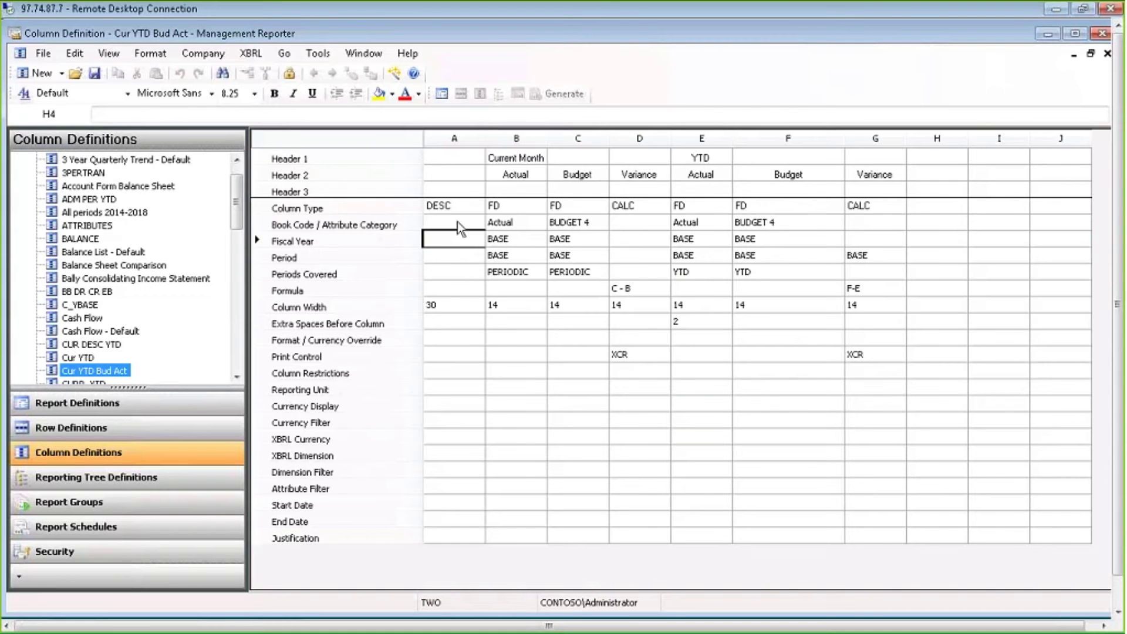
left_click(457, 221)
left_click(458, 212)
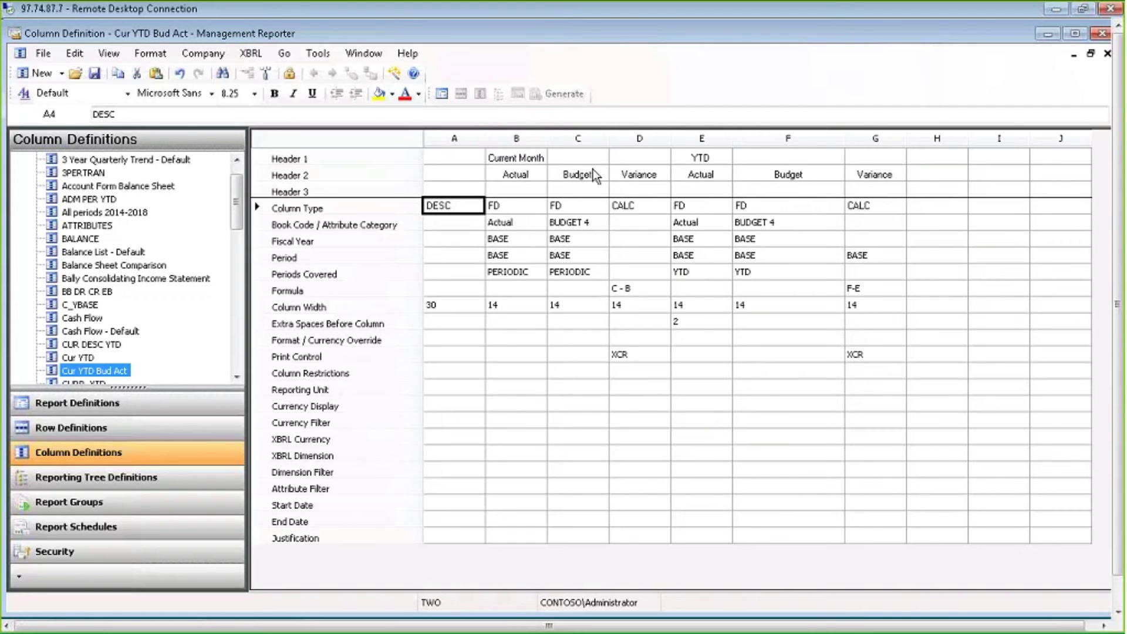
left_click(470, 139)
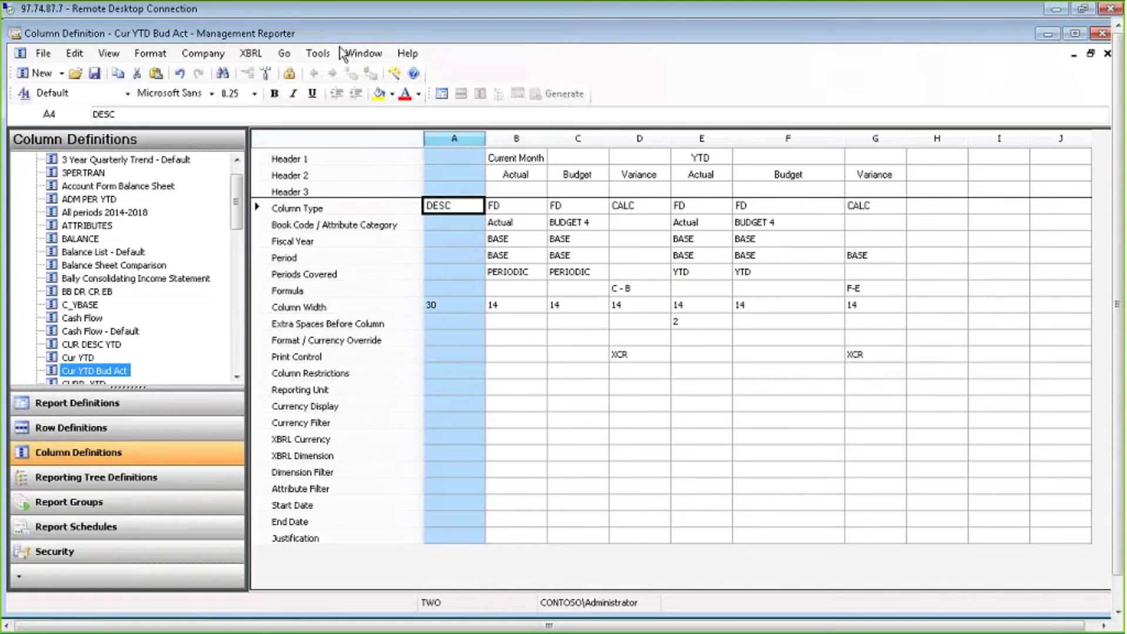
Step: Switch to the INCSTMT row definition and check the column restriction of the SORT row 423
left_click(364, 53)
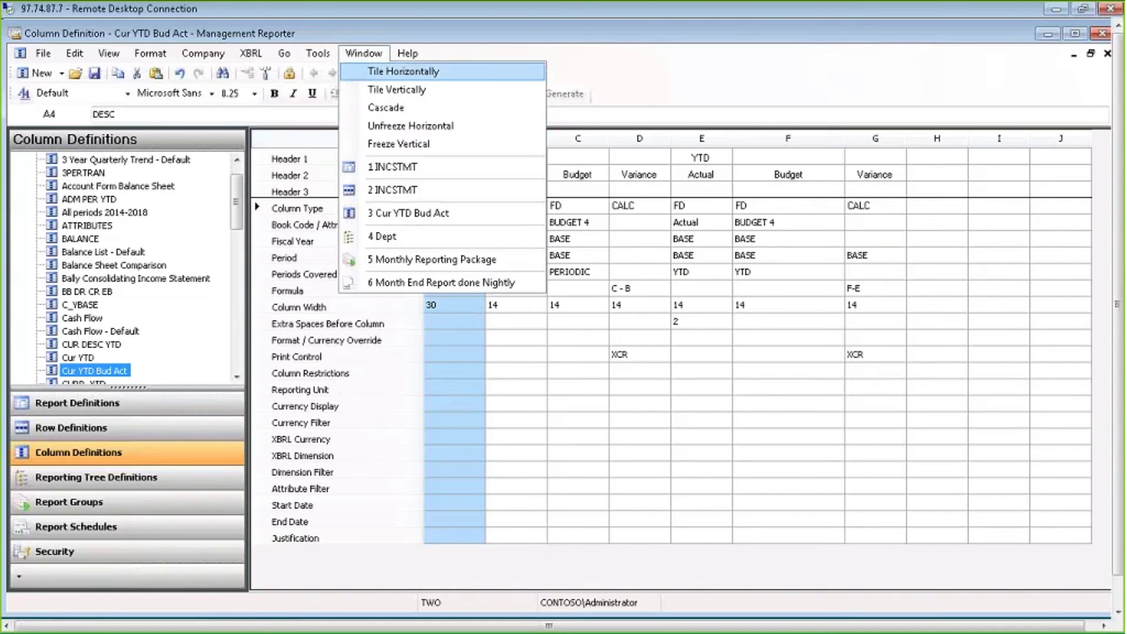
left_click(376, 190)
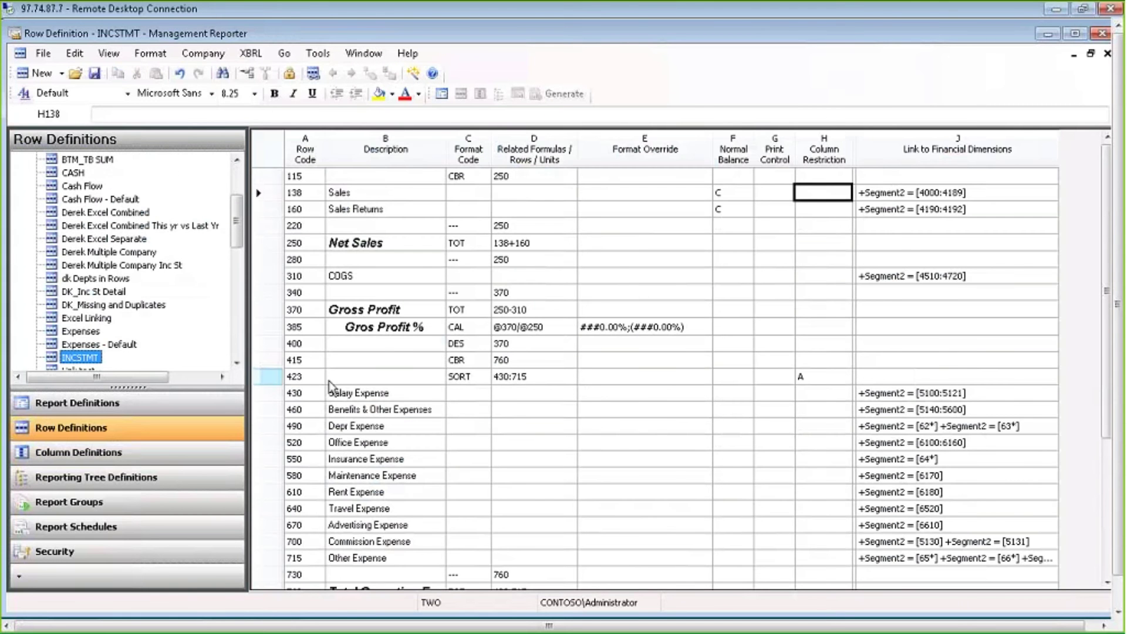
left_click(832, 380)
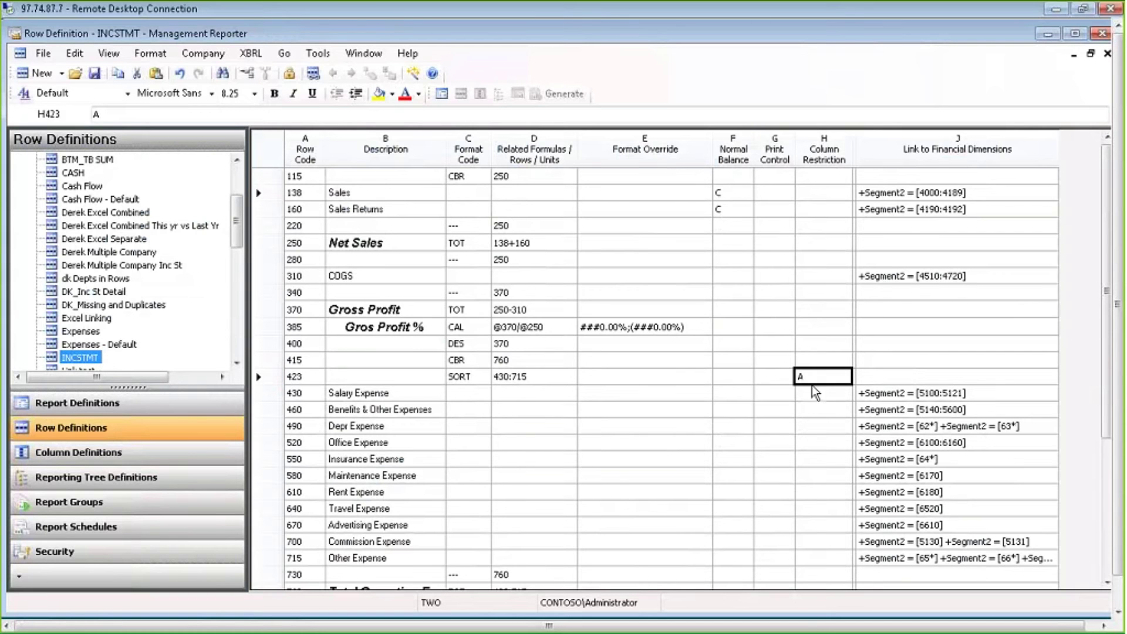
Step: Compare the expense rows from Salary Expense to Other Expense with the SORT row's column restriction and the totals below them
left_click(277, 396)
left_click(276, 558, "ctrl")
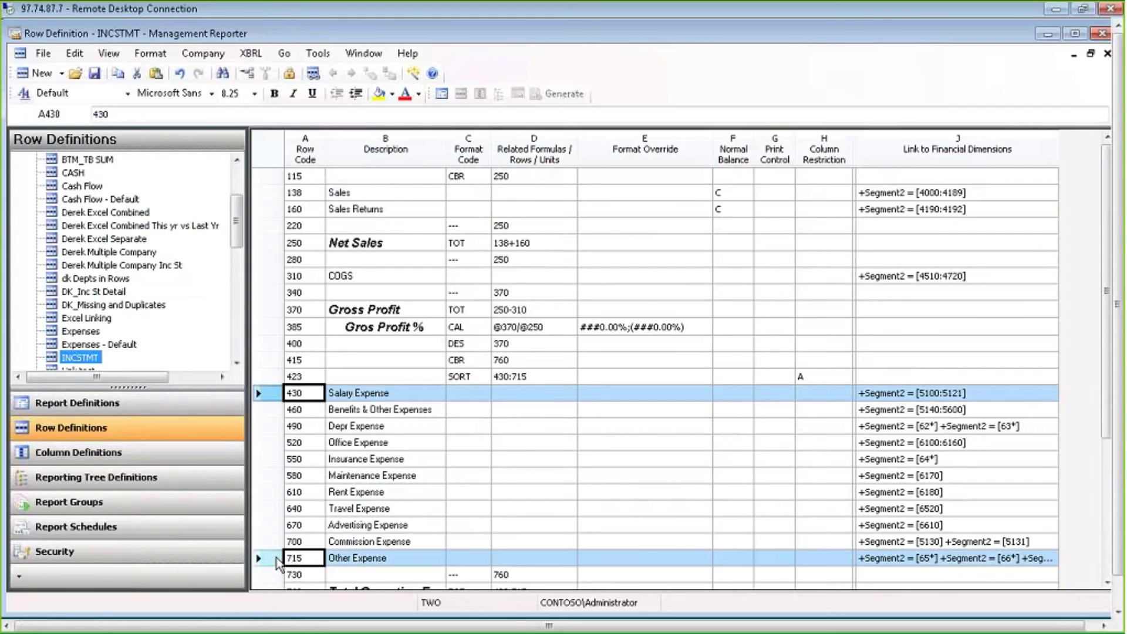
left_click(816, 379)
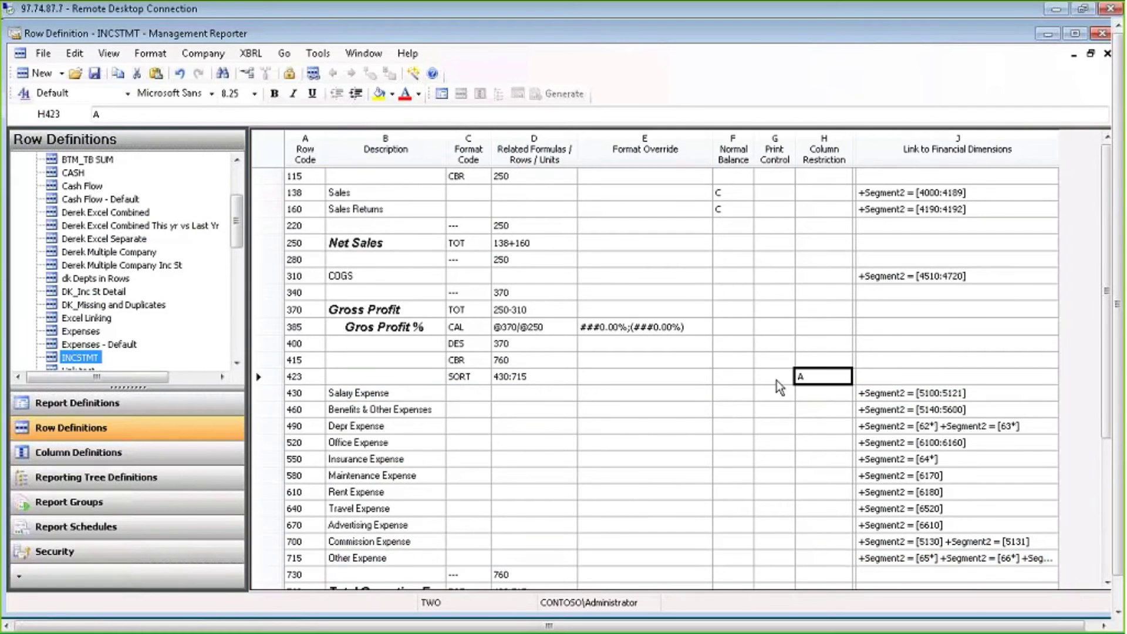
scroll(505, 396, "down", 4)
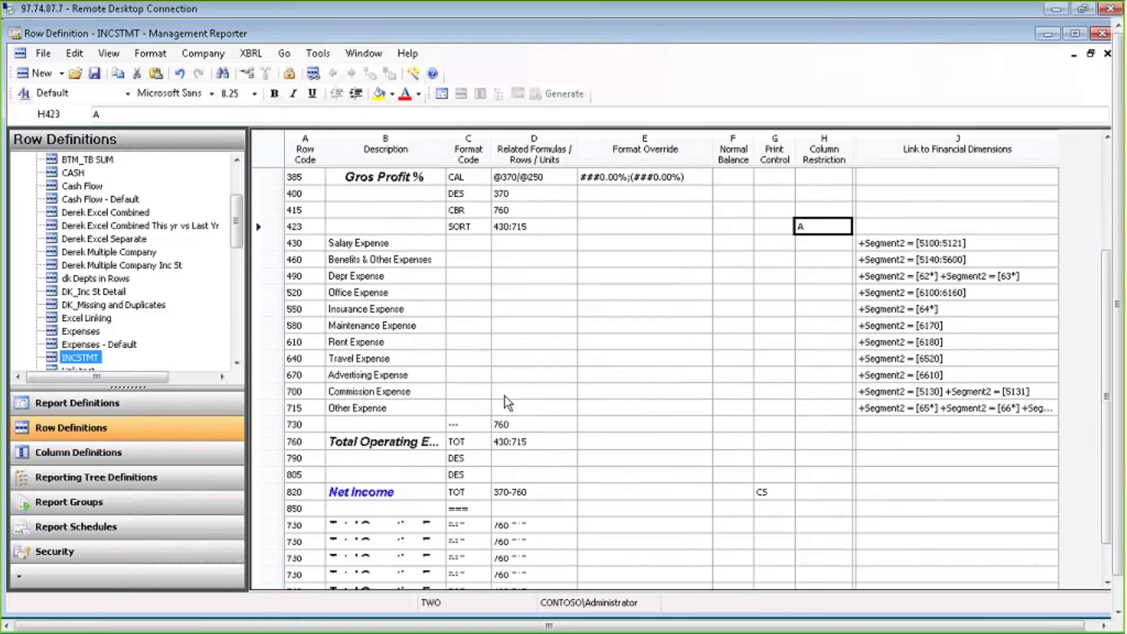
scroll(513, 393, "up", 1)
scroll(513, 393, "up", 2)
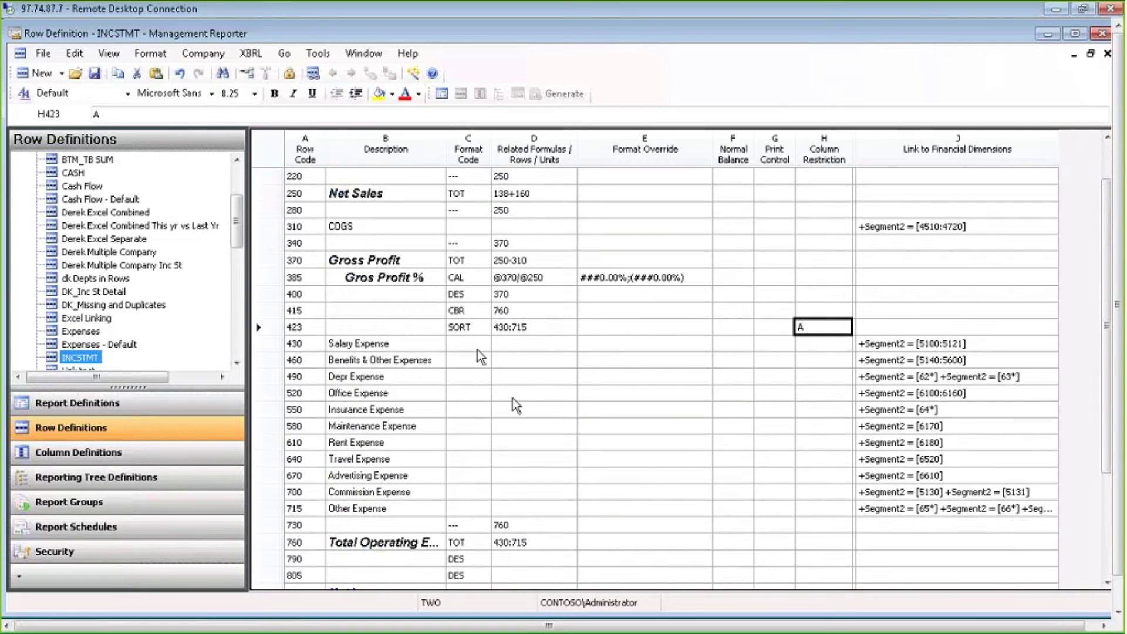
Step: Check the format code and the related row range of the SORT row 423
left_click(474, 327)
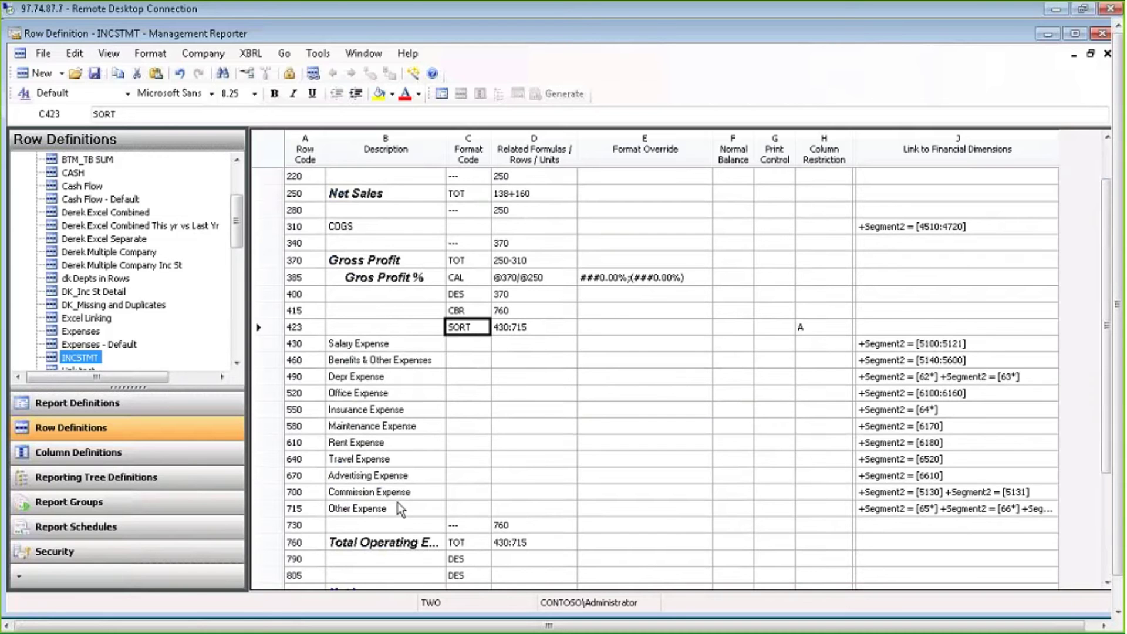
left_click(272, 327)
left_click(470, 331)
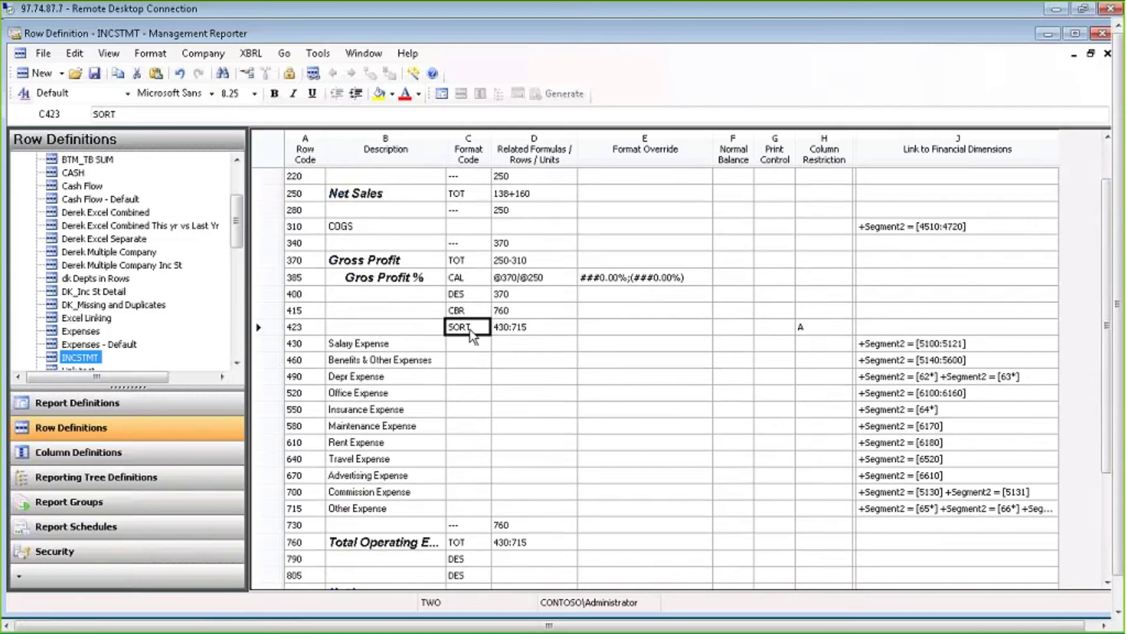
left_click(529, 328)
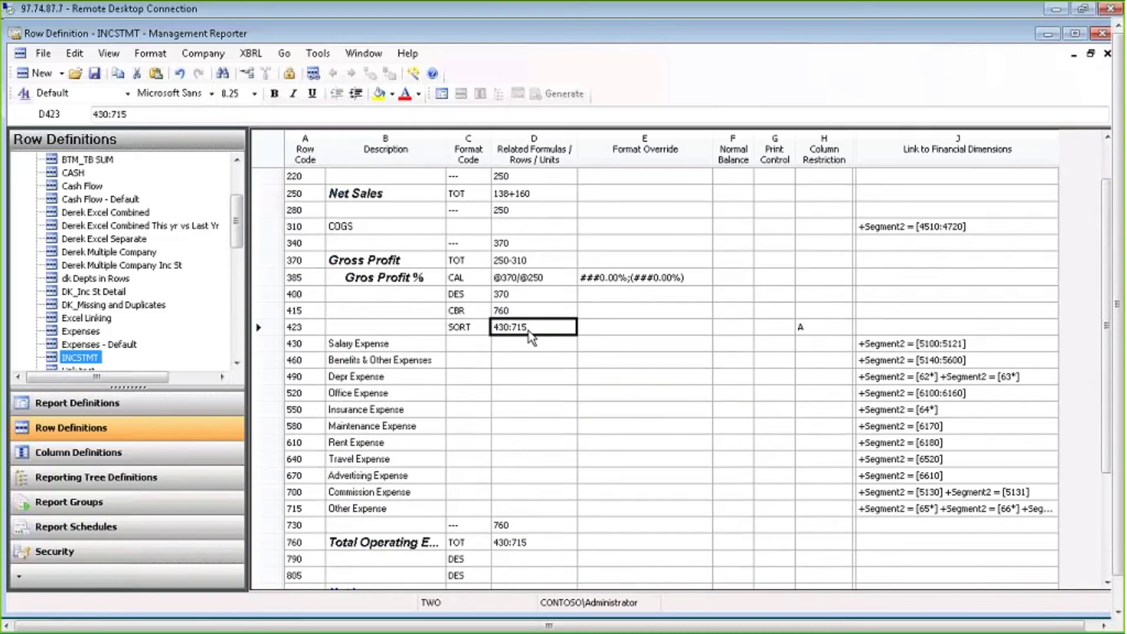
Step: Trace the sorted expense rows from 430 to 715, and check the SORT row's column restriction again
left_click(305, 345)
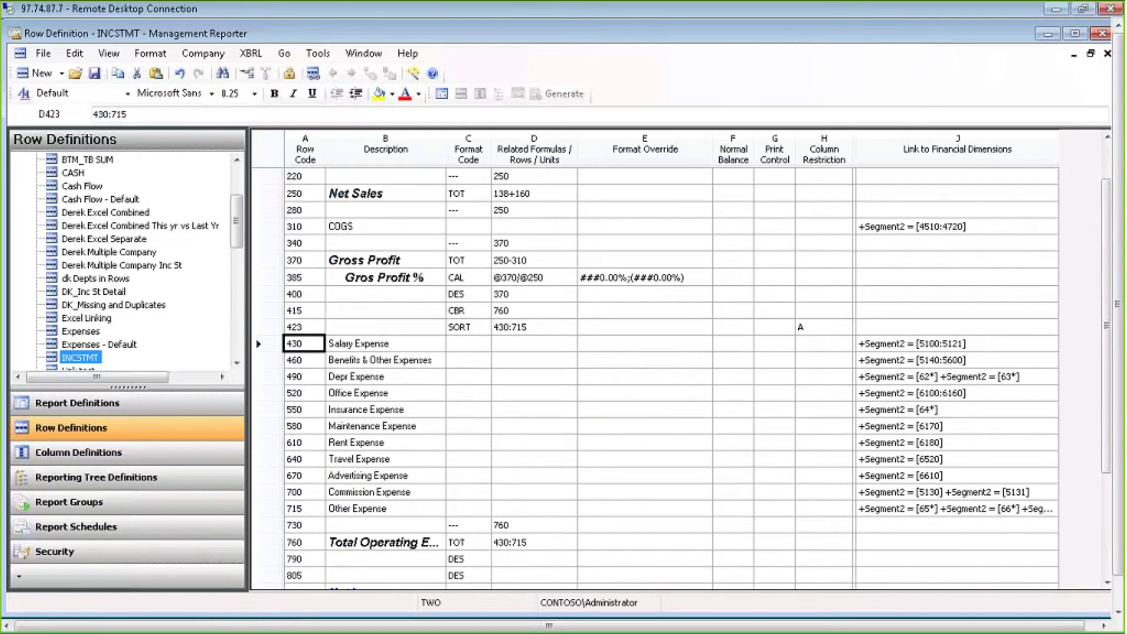
left_click(299, 514)
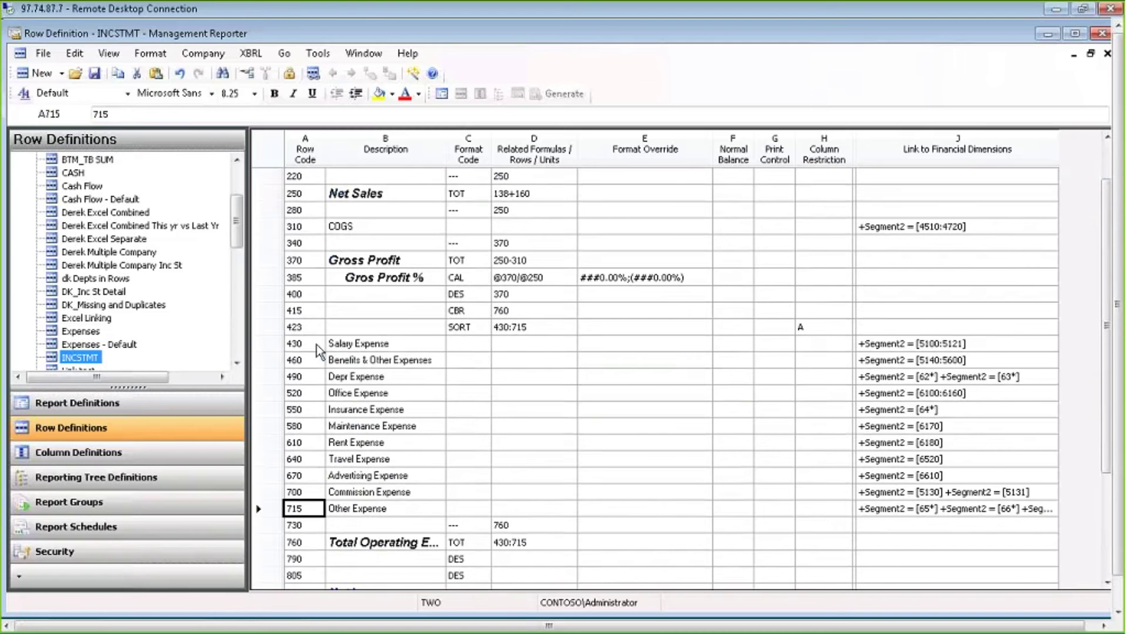
left_click_drag(316, 344, 377, 521)
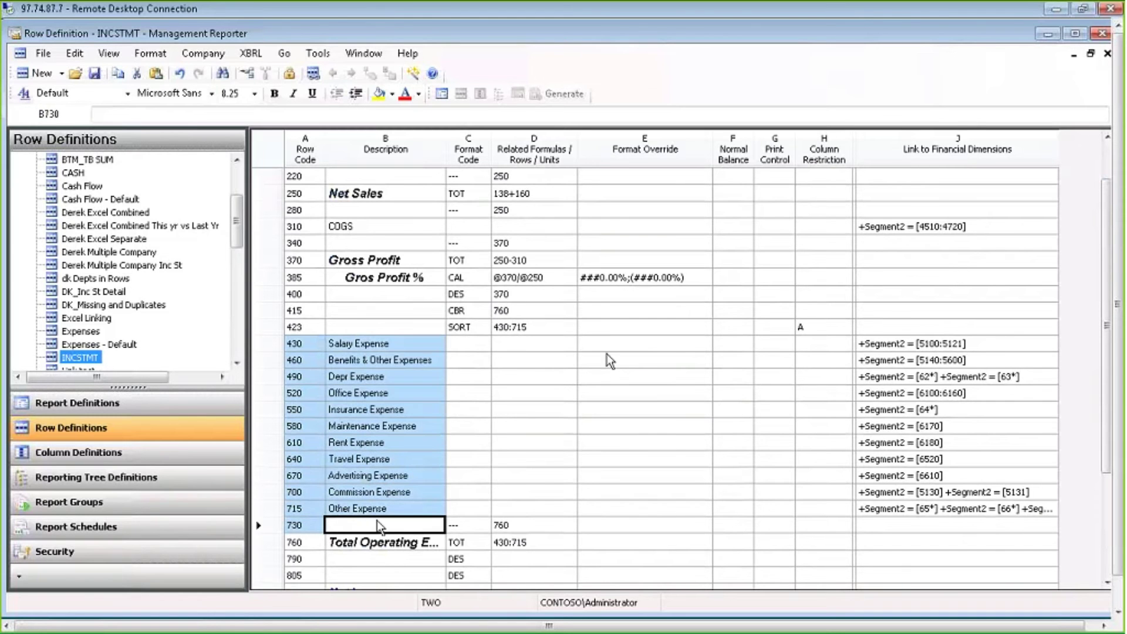
left_click(277, 332)
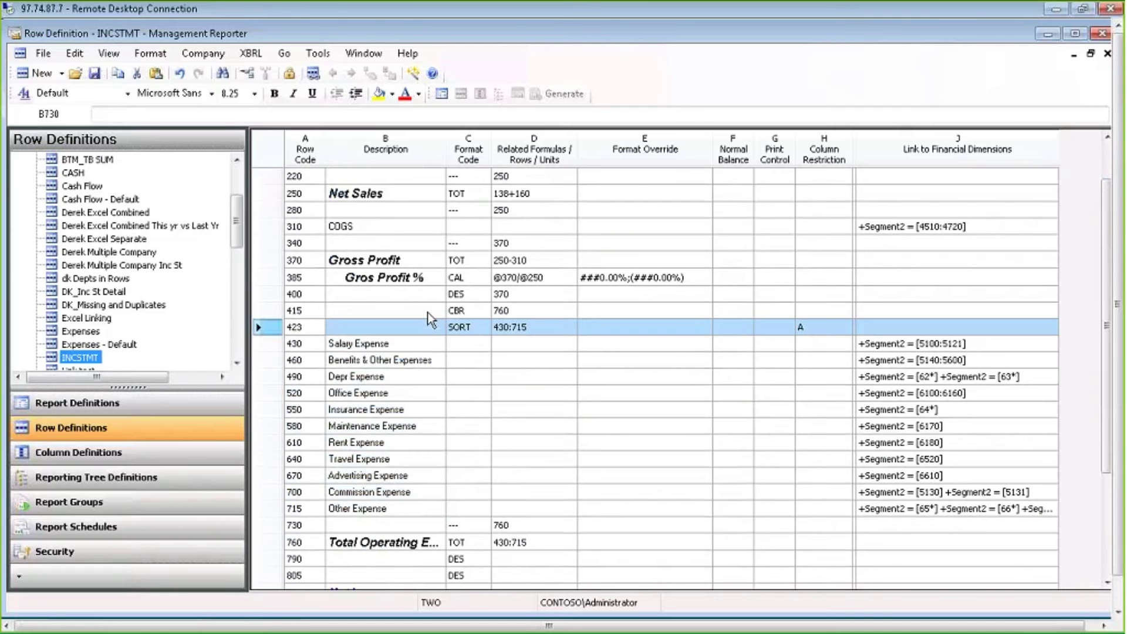
left_click(821, 326)
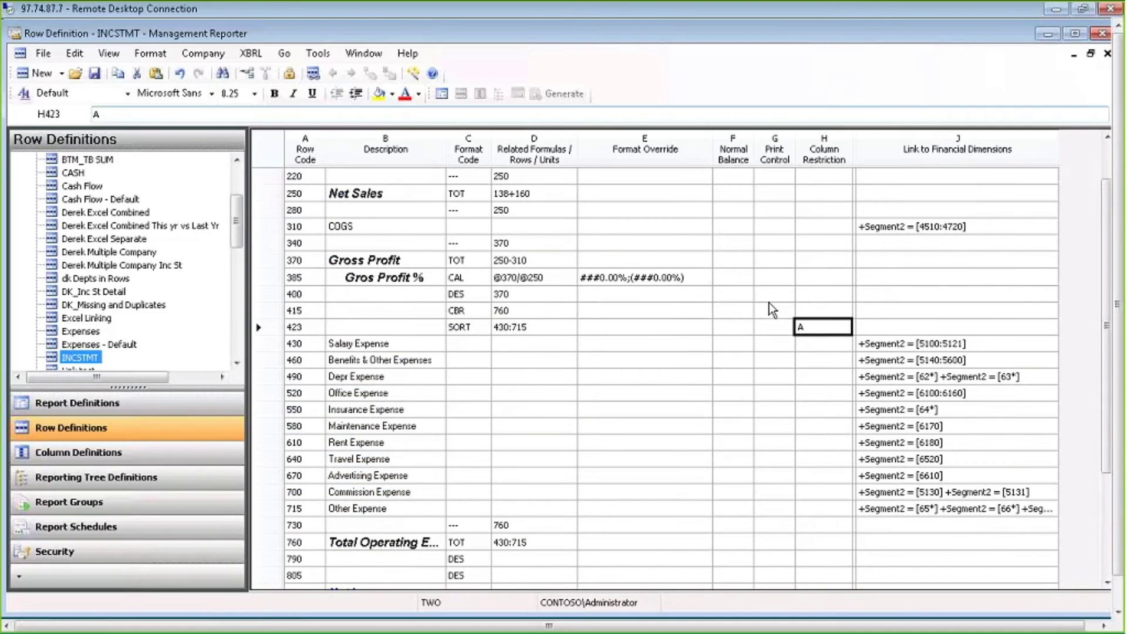
Step: Switch through the Cur YTD Bud Act column definition and the INCSTMT report definition to the Dept reporting tree
left_click(363, 53)
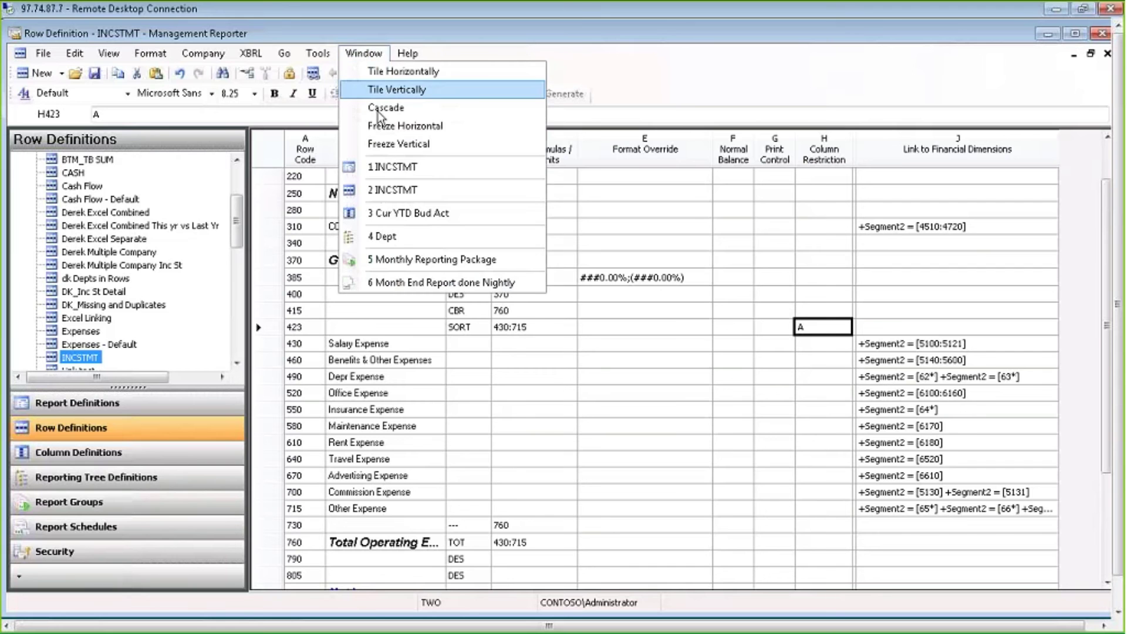
left_click(388, 215)
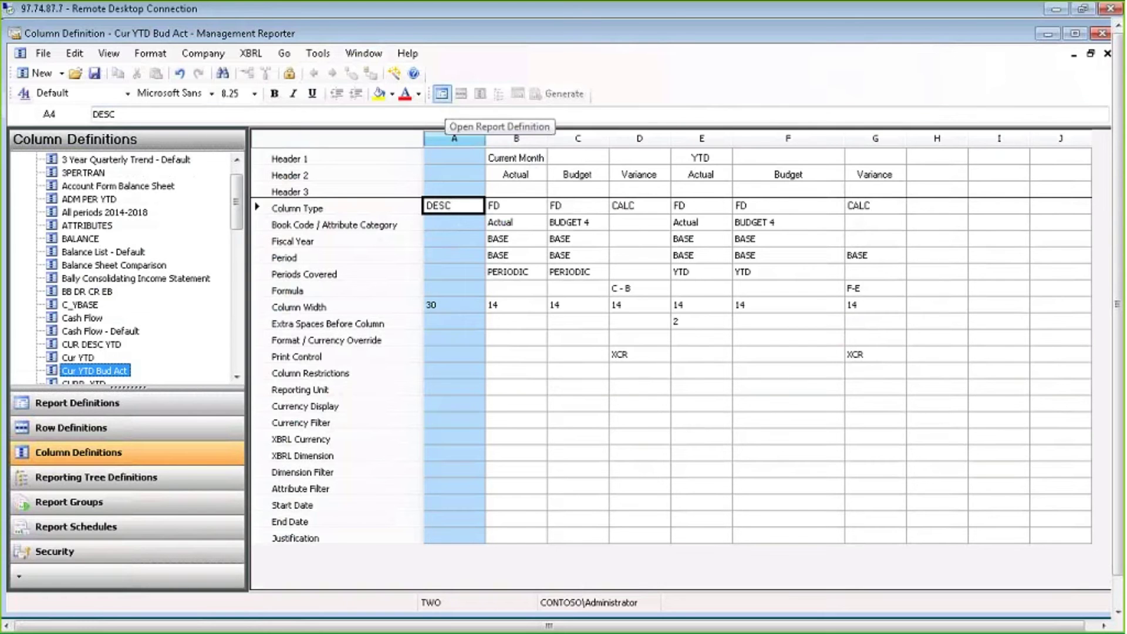
left_click(442, 95)
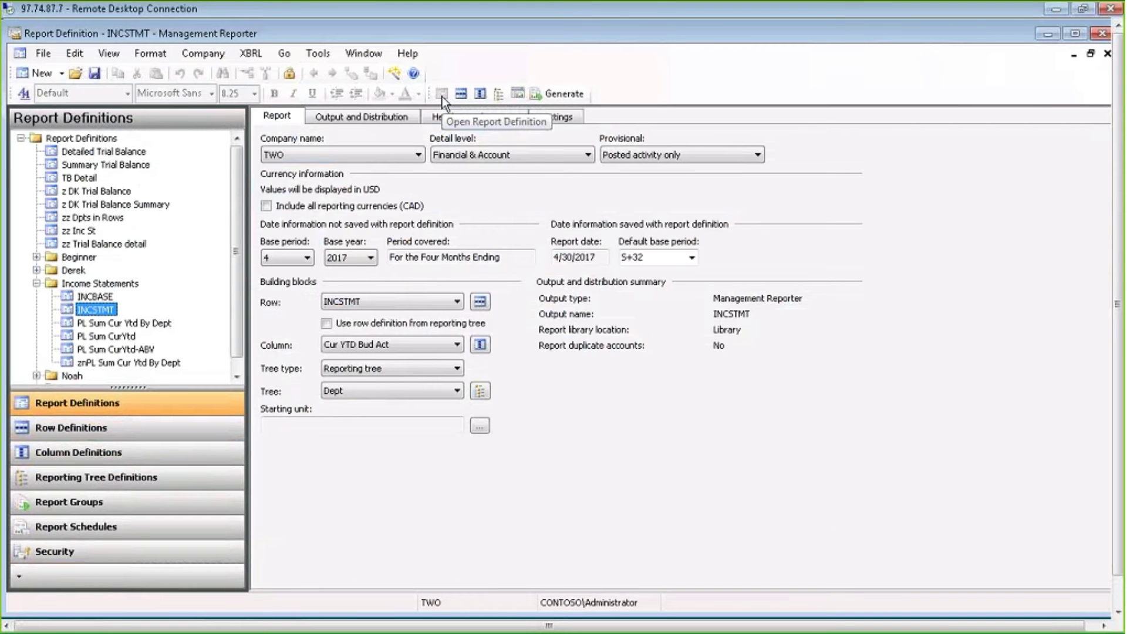
left_click(500, 94)
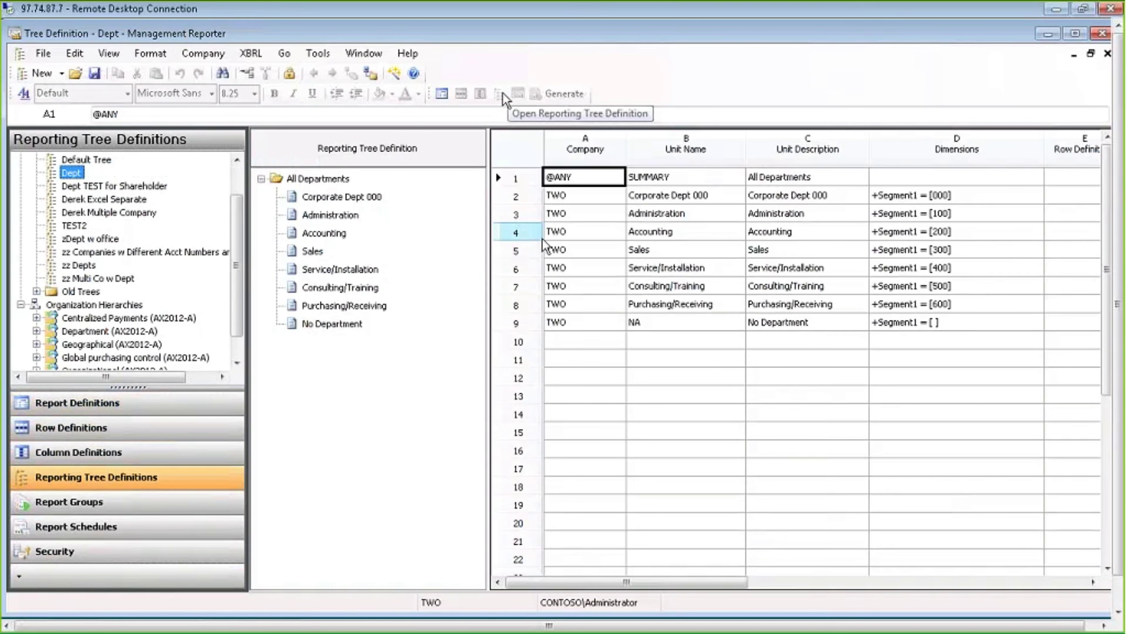
Step: Examine the All Departments summary unit and the Corporate Dept 000 and Administration units in the Dept tree
left_click(320, 178)
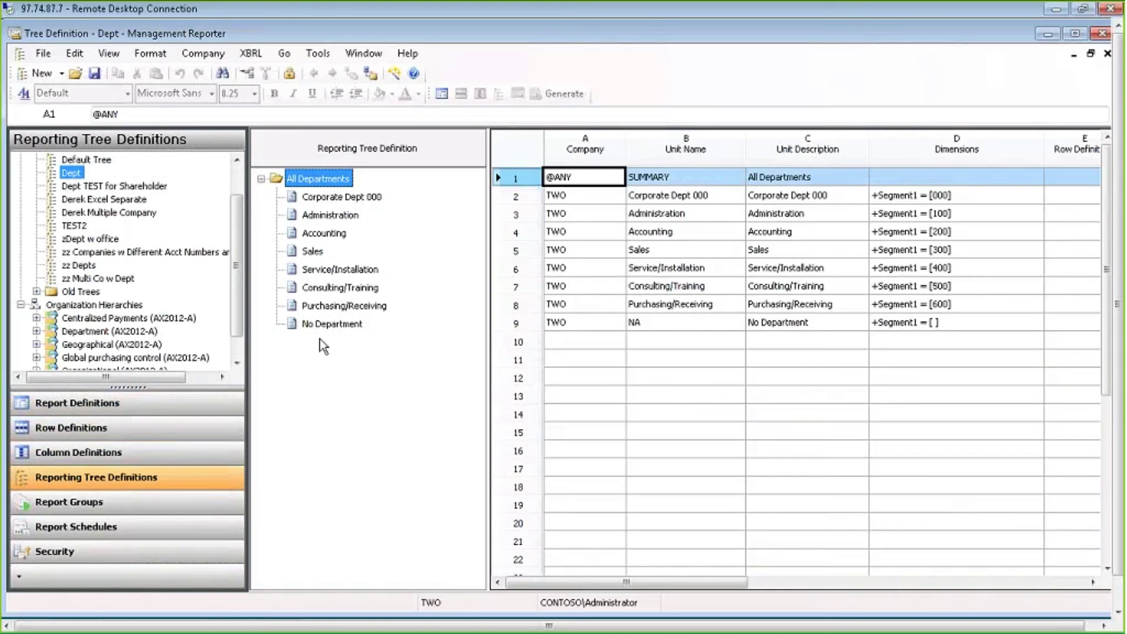
left_click(536, 192)
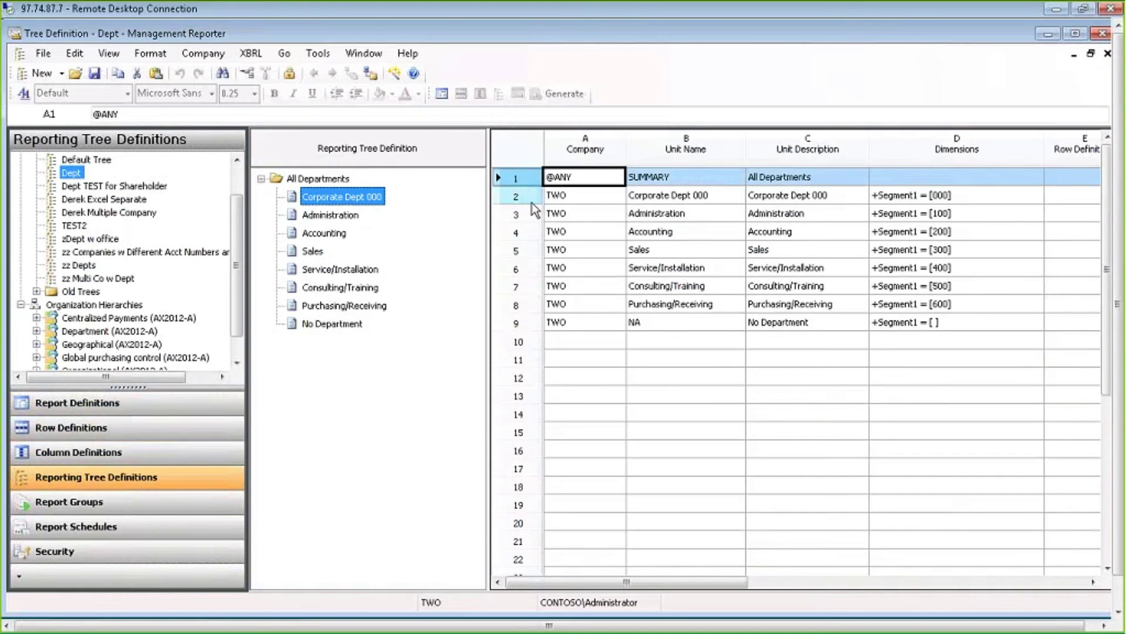
left_click(530, 220)
left_click(534, 222)
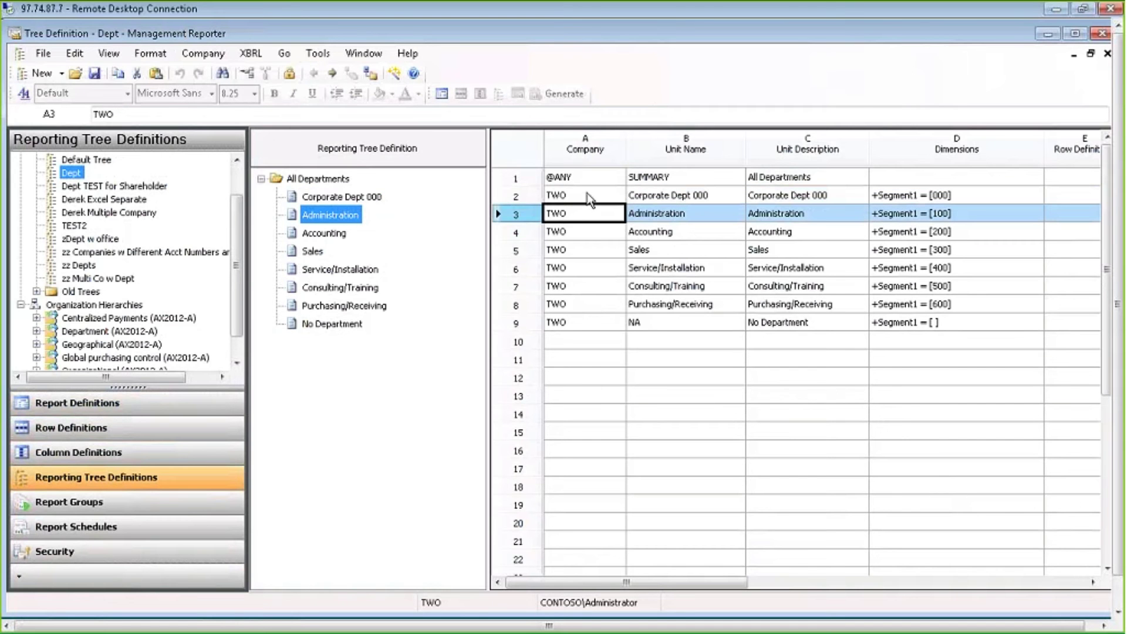
Step: Review the company, unit name, unit description and dimensions of the department units in rows 2 to 9
left_click_drag(589, 193, 580, 350)
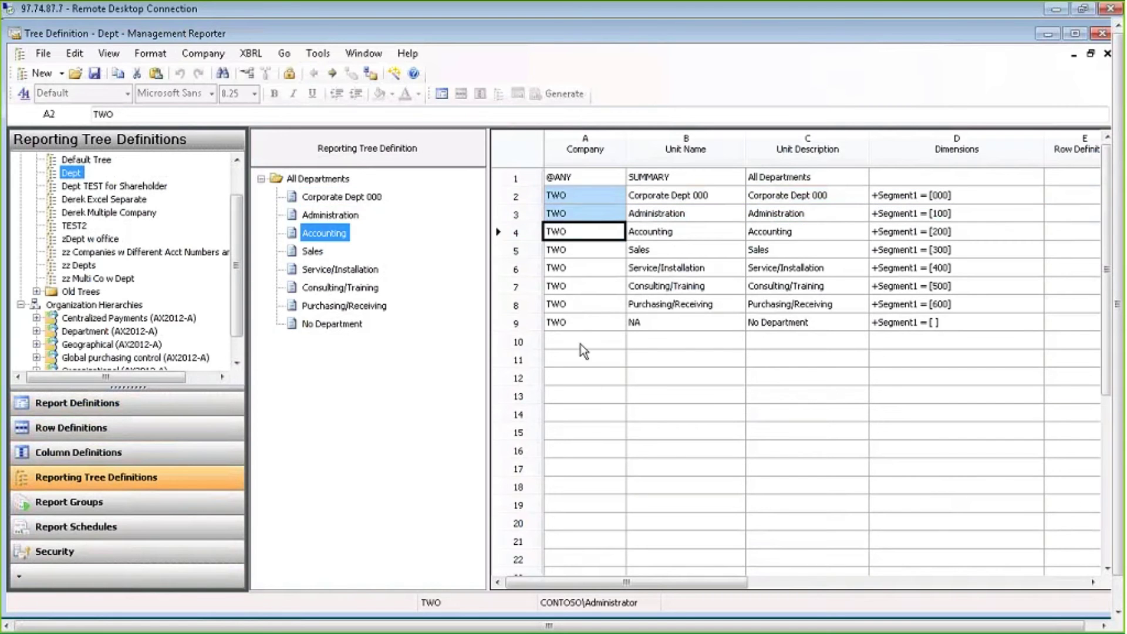
left_click(724, 192)
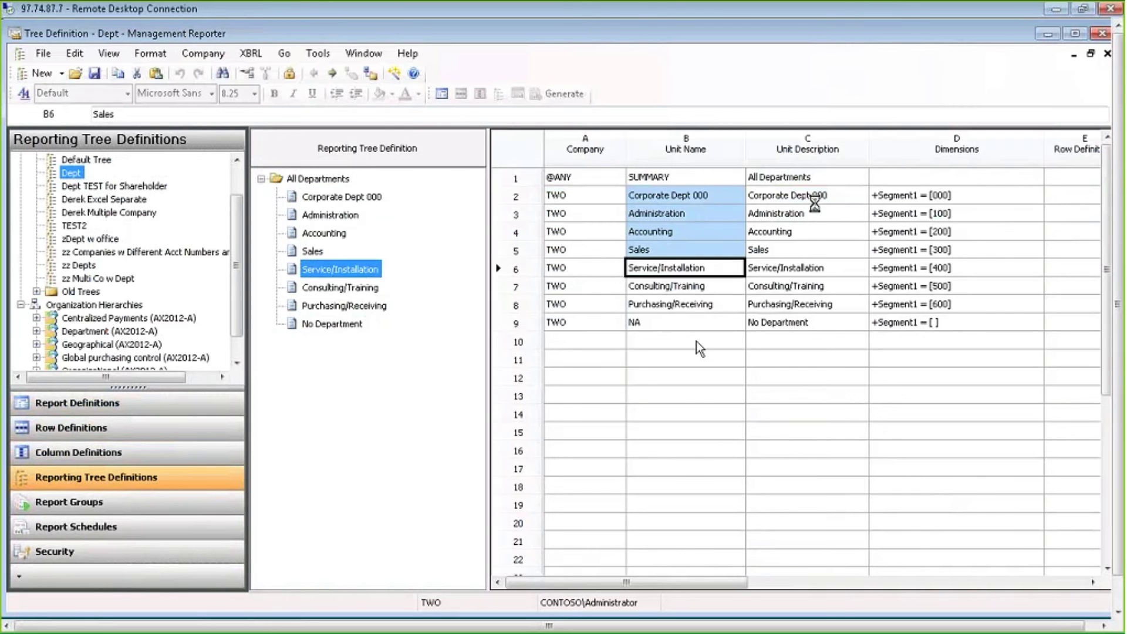
left_click_drag(787, 195, 792, 333)
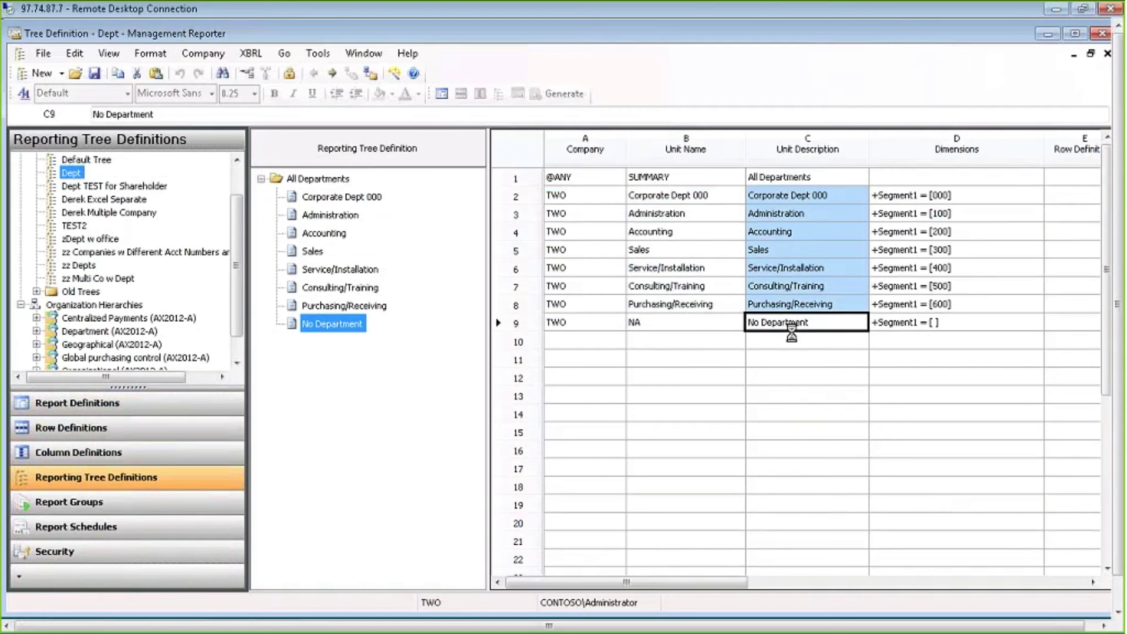
left_click(965, 193)
left_click(963, 214)
left_click_drag(963, 196, 958, 332)
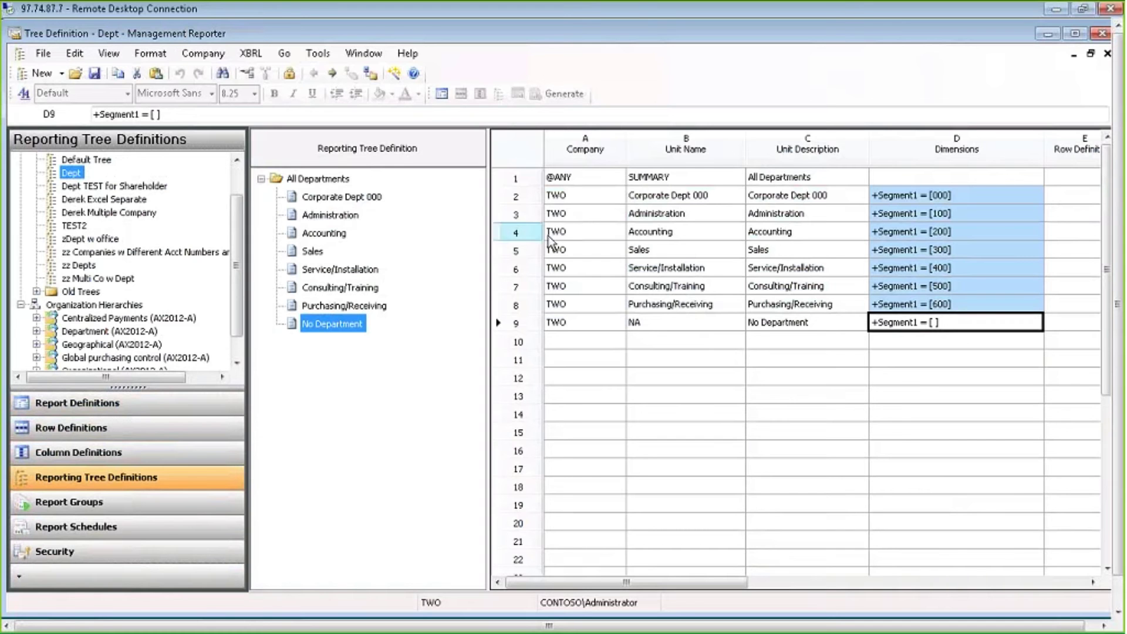
Step: Inspect the Accounting unit's dimension settings across Segment1, Segment2, Segment3 and Account Category, leaving them as they are
left_click(516, 232)
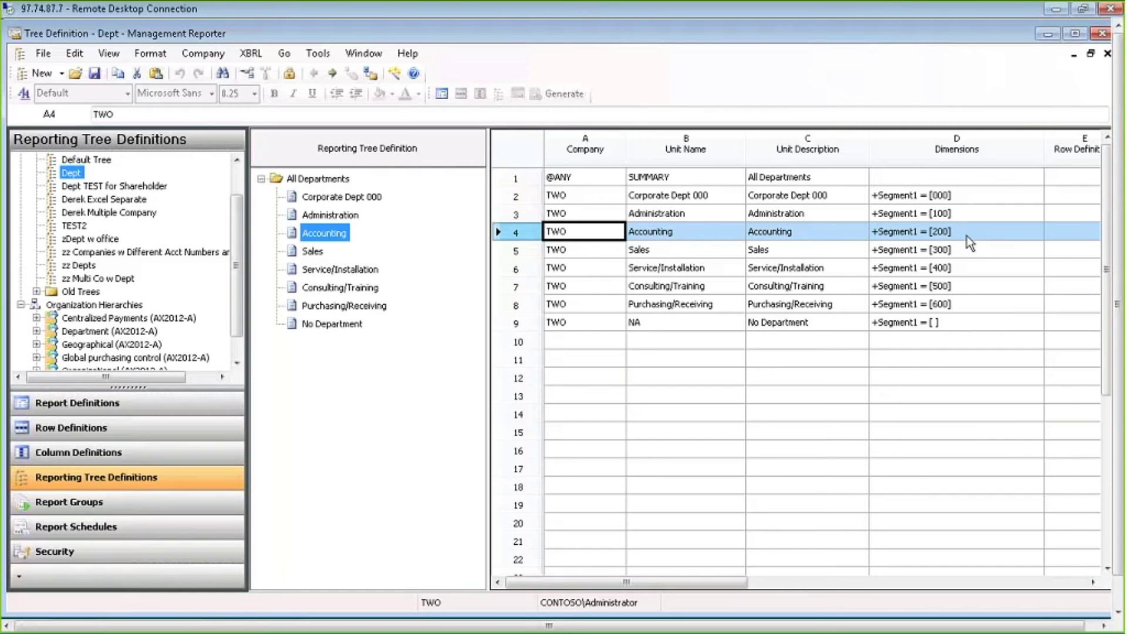
double_click(967, 236)
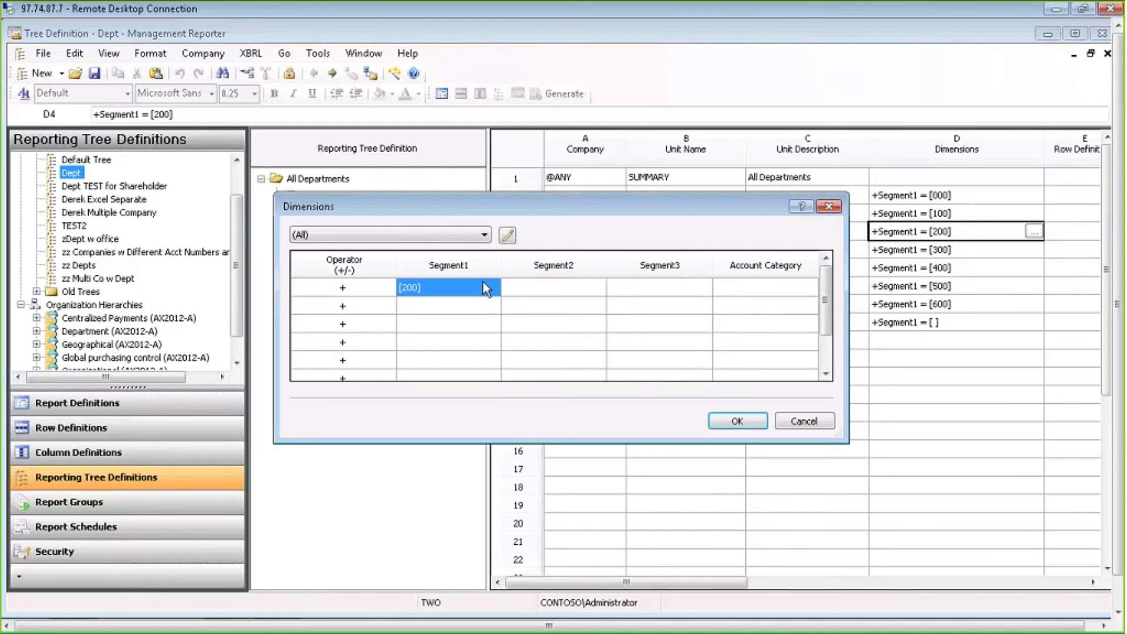
left_click(534, 286)
left_click(654, 287)
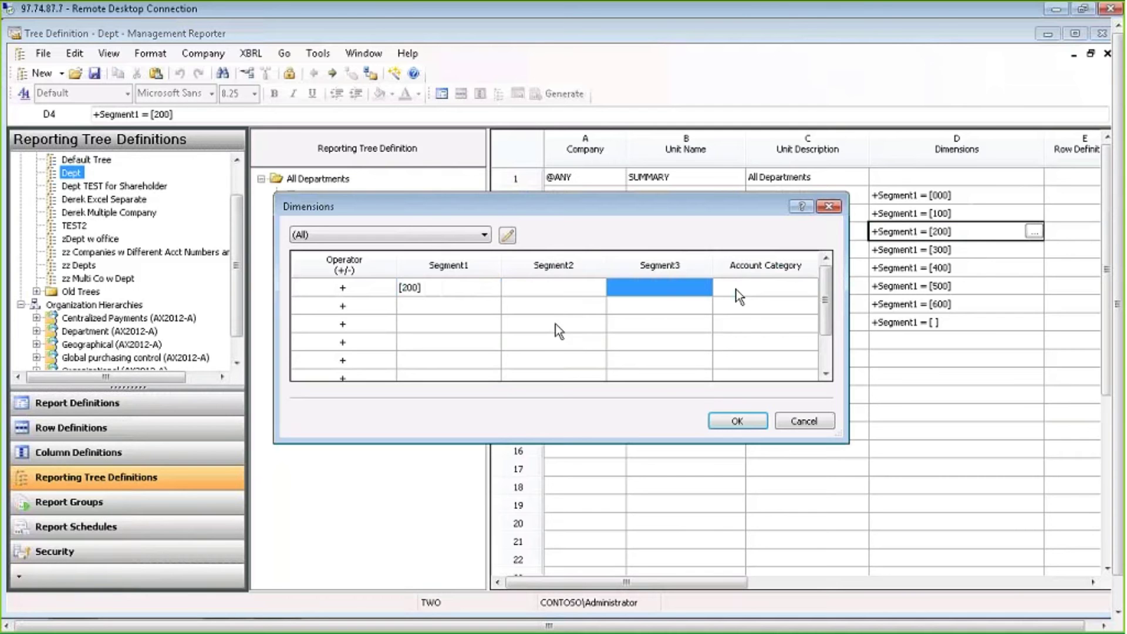
left_click(754, 292)
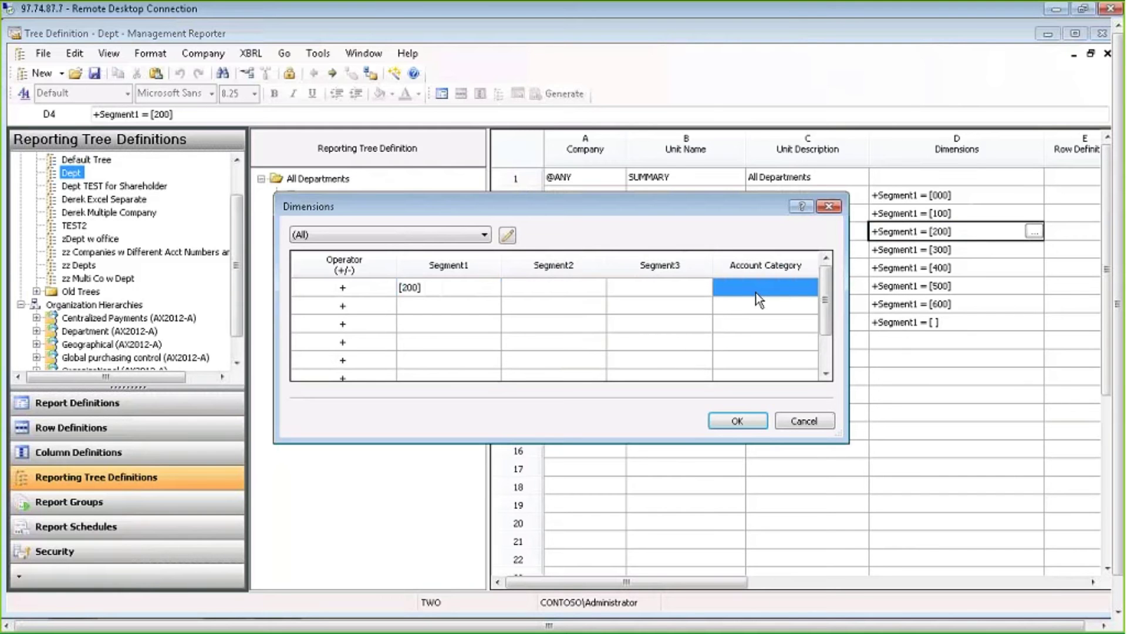
left_click(803, 423)
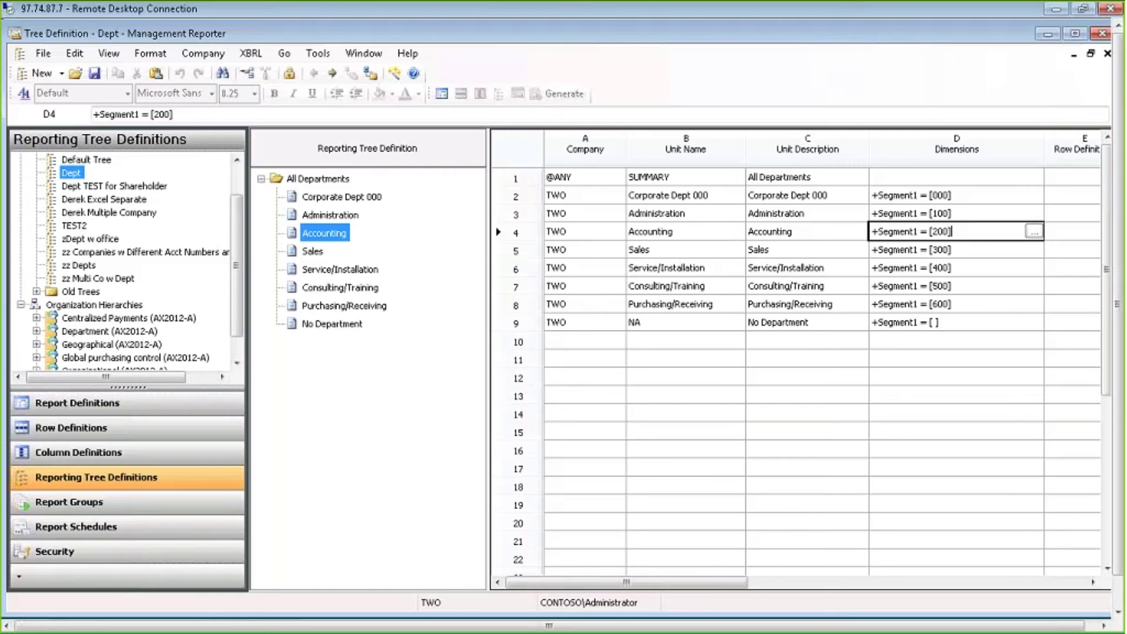
Step: Create a new reporting tree and insert reporting units from the Segment1 and Segment3 dimensions, excluding Account Category
left_click(41, 73)
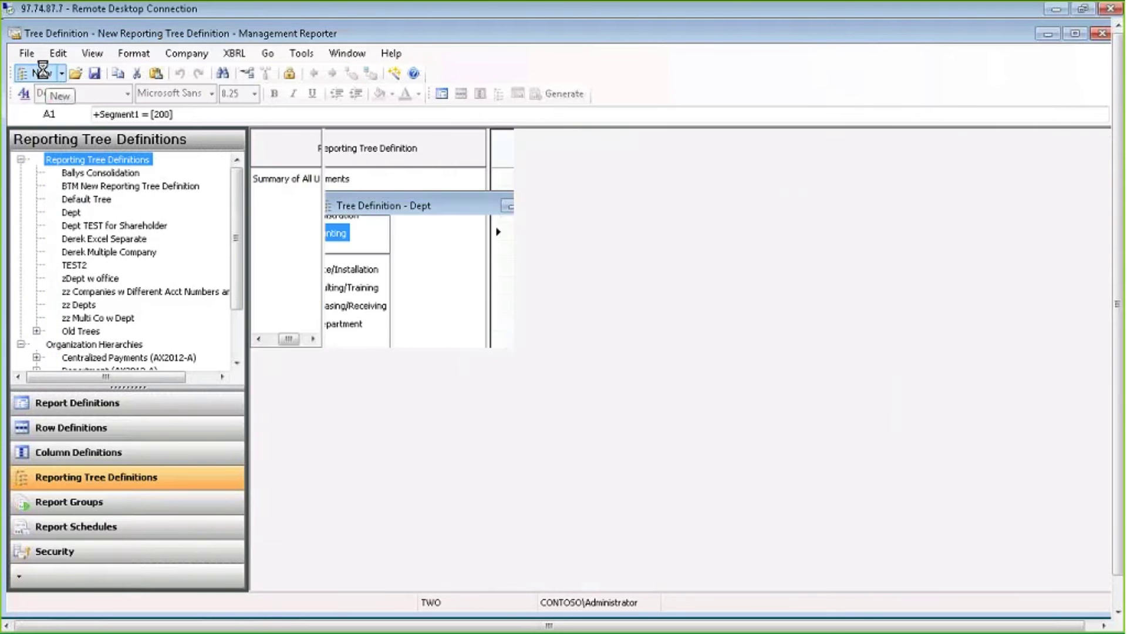
left_click(74, 54)
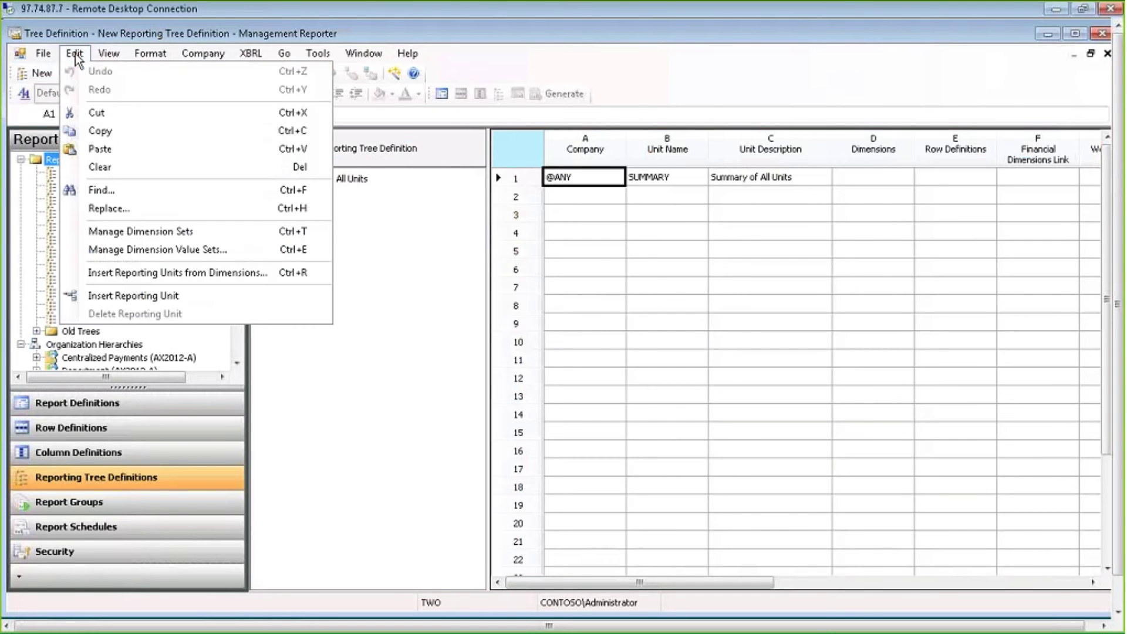
left_click(147, 280)
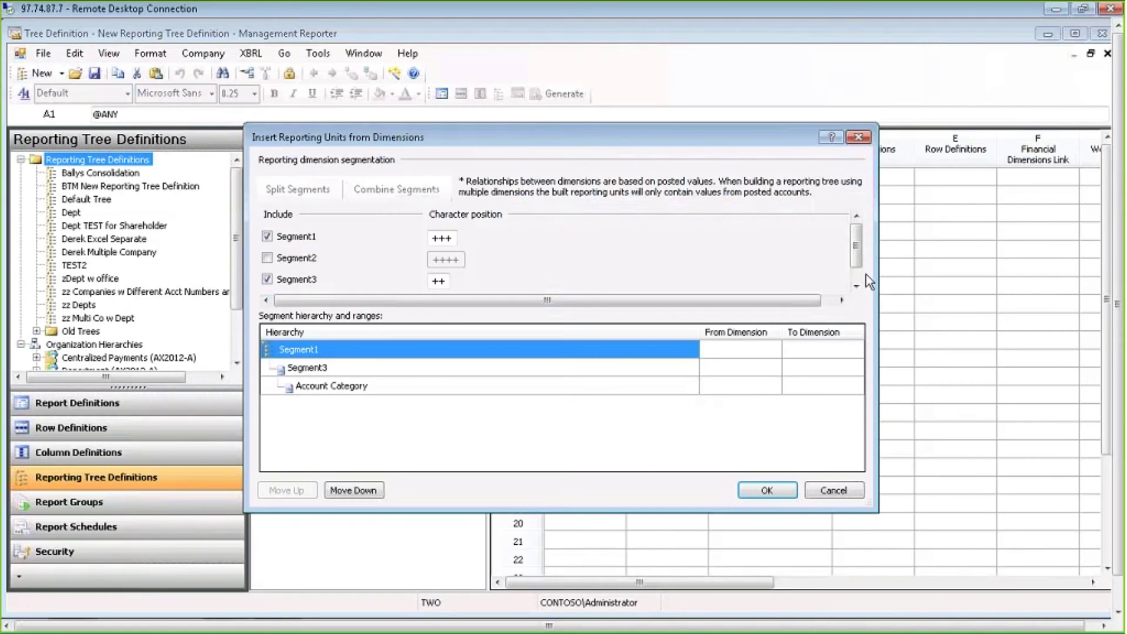
left_click(856, 286)
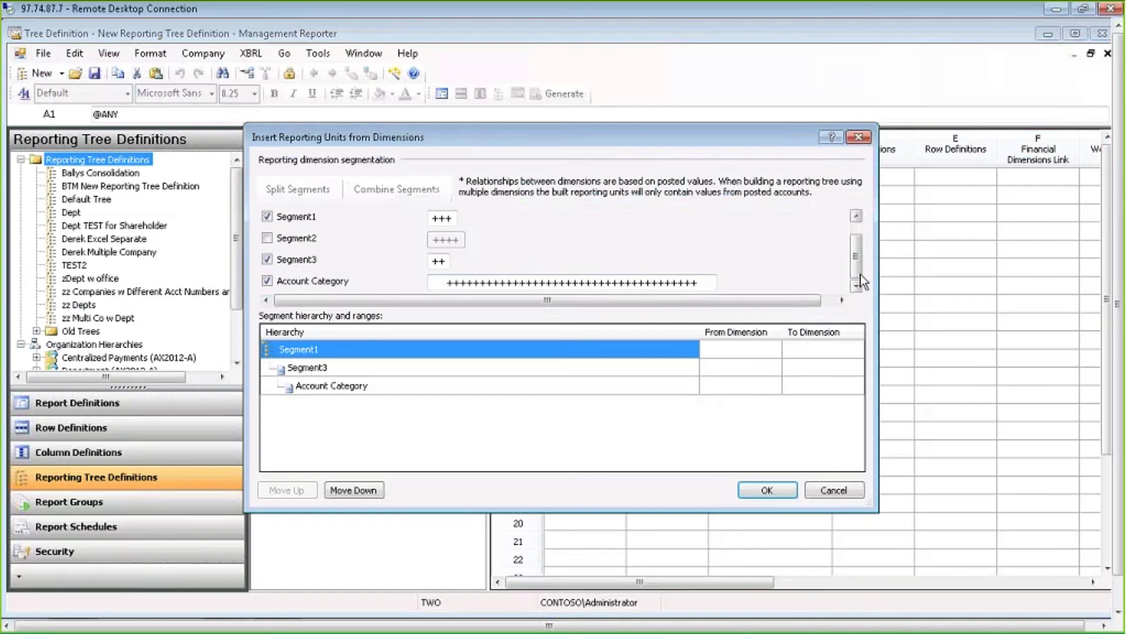
left_click(268, 281)
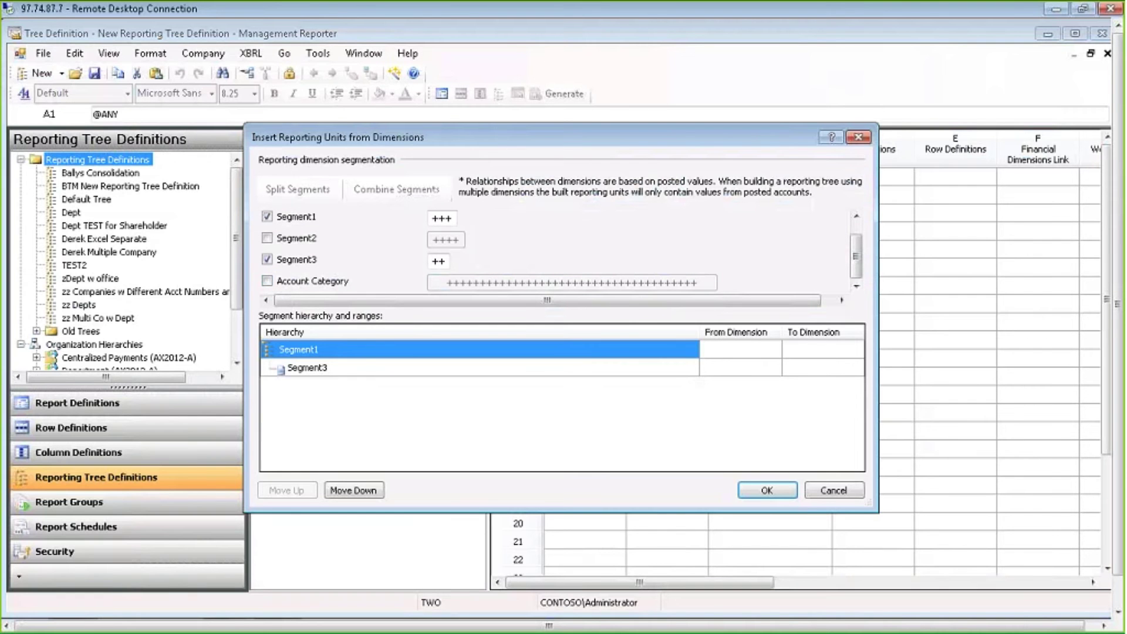
left_click(783, 498)
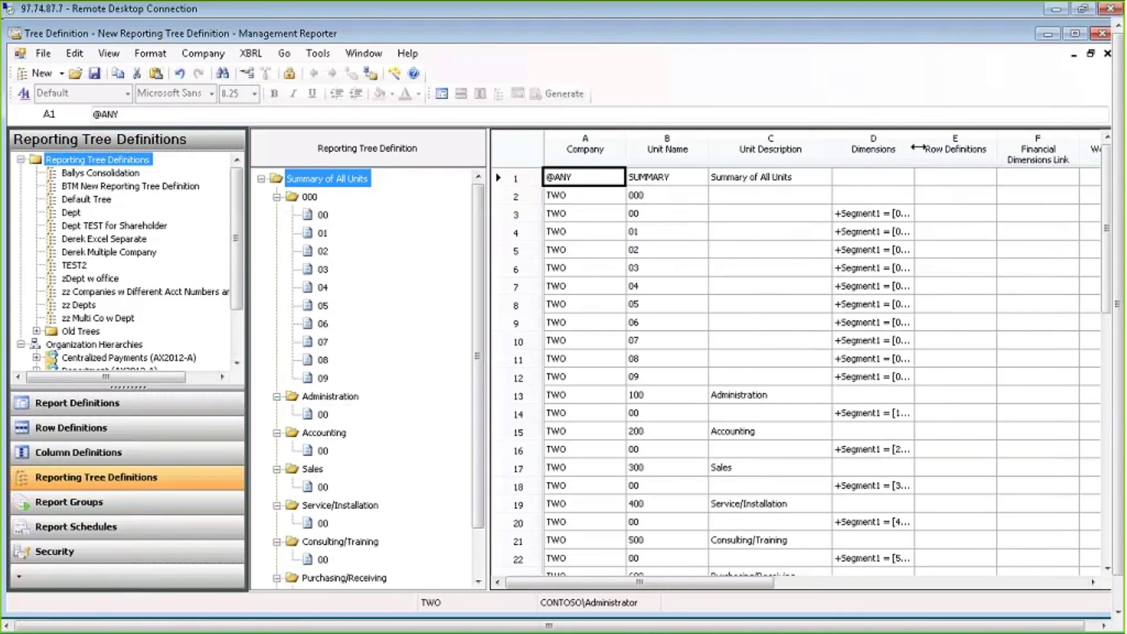
Step: Widen the Dimensions column and review the generated units, checking the Administration description and row 3's description and company
left_click_drag(919, 145, 1048, 146)
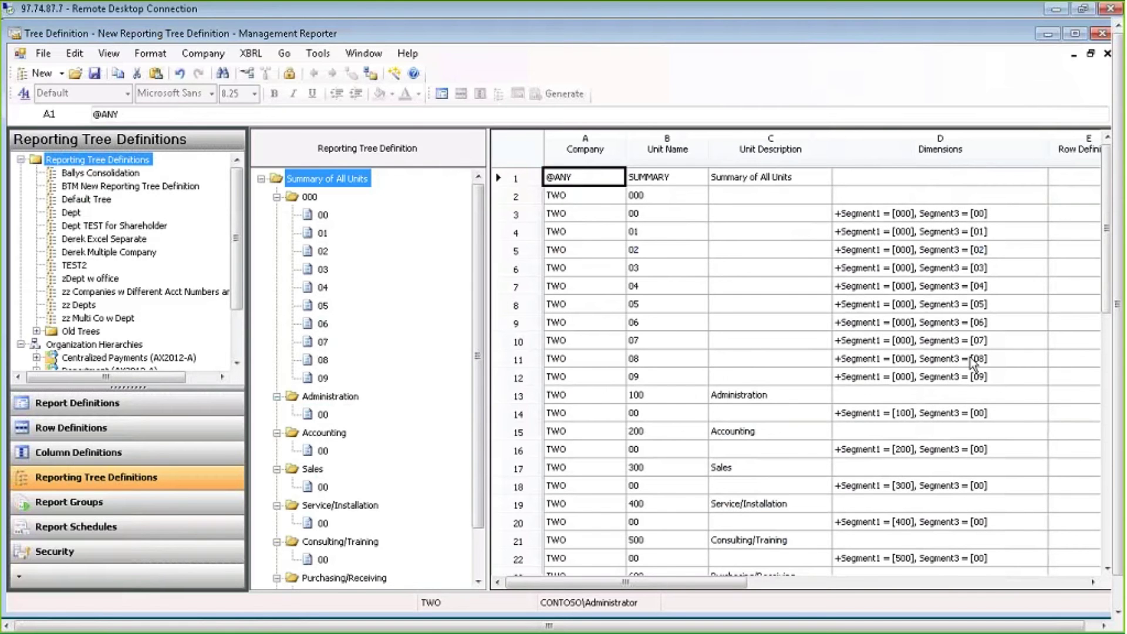
left_click(769, 400)
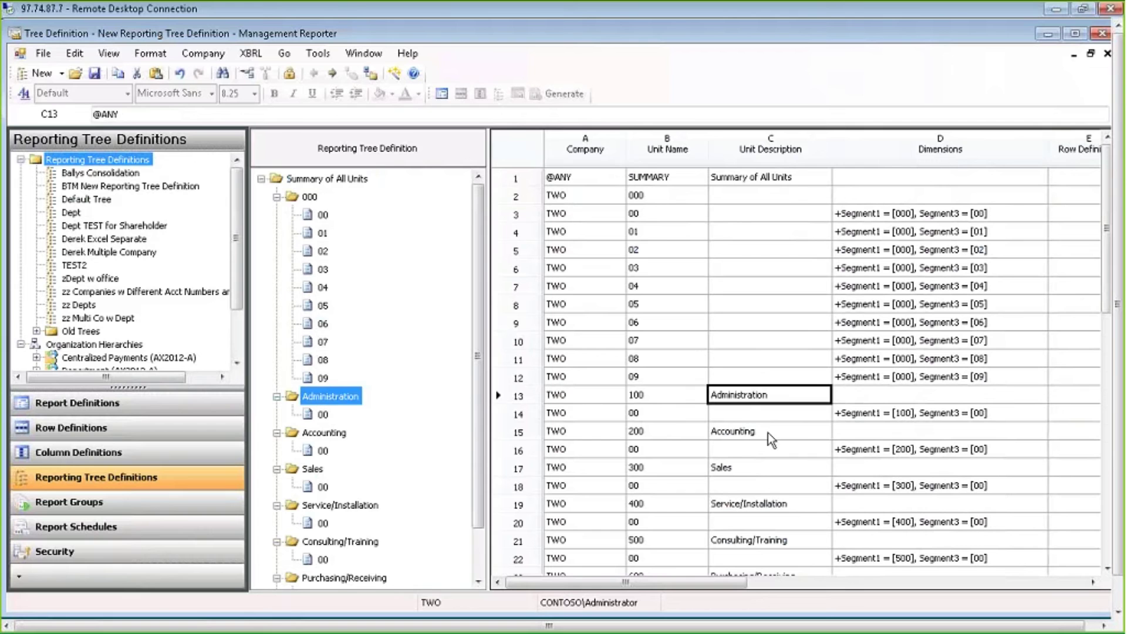
left_click(763, 220)
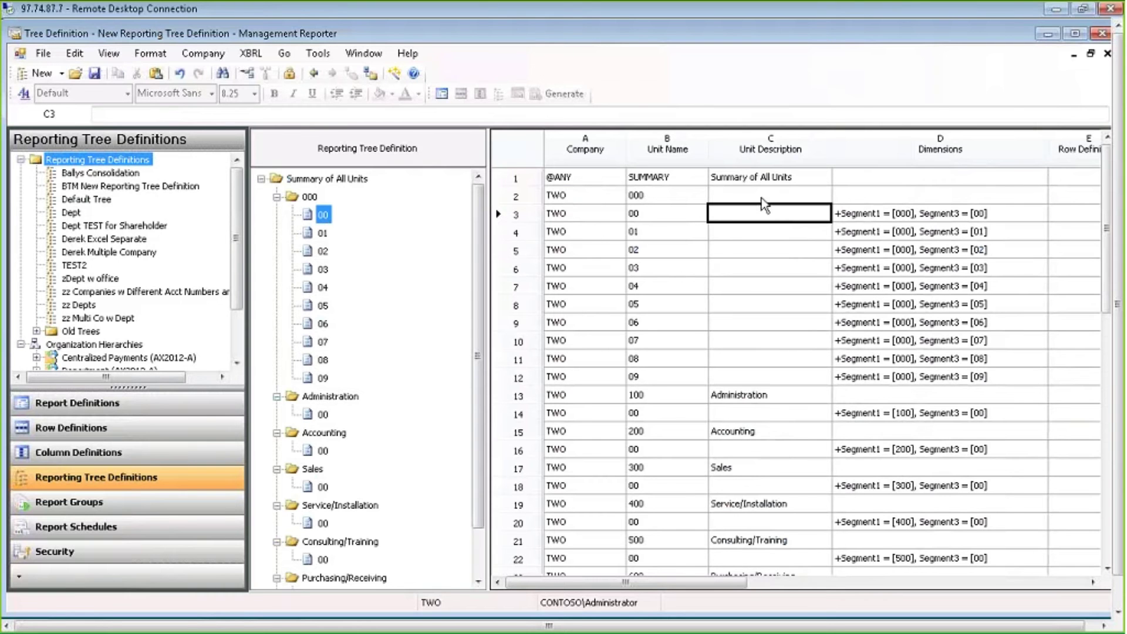
left_click(69, 56)
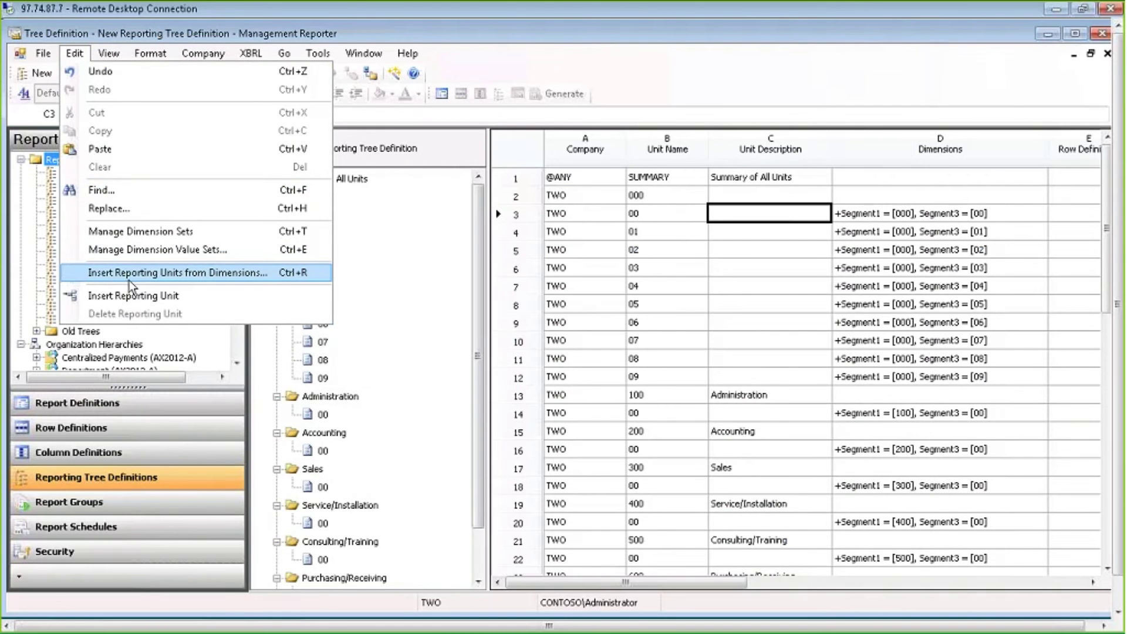
left_click(570, 215)
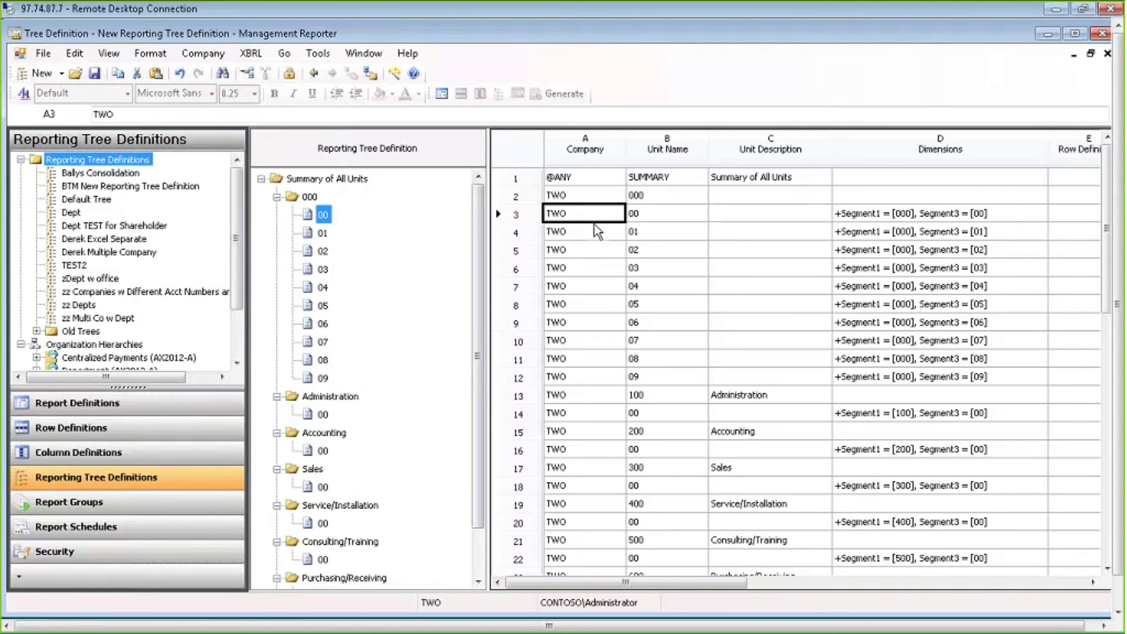
Step: Discard the new reporting tree without saving and open the INCSTMT report definition from the Income Statements folder
left_click(1108, 54)
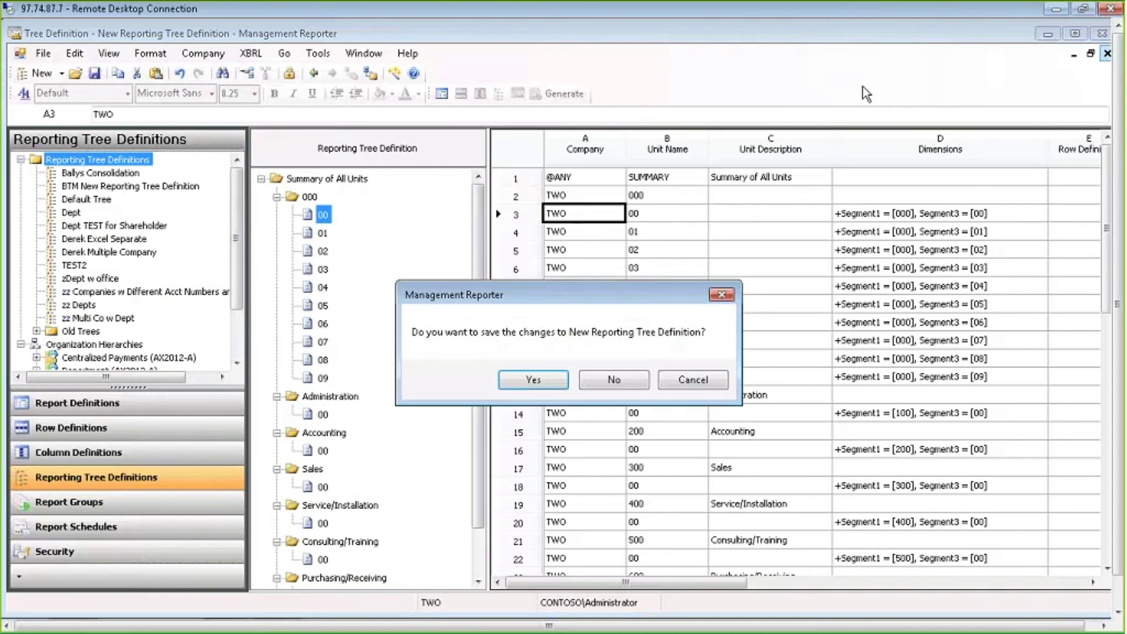
left_click(615, 382)
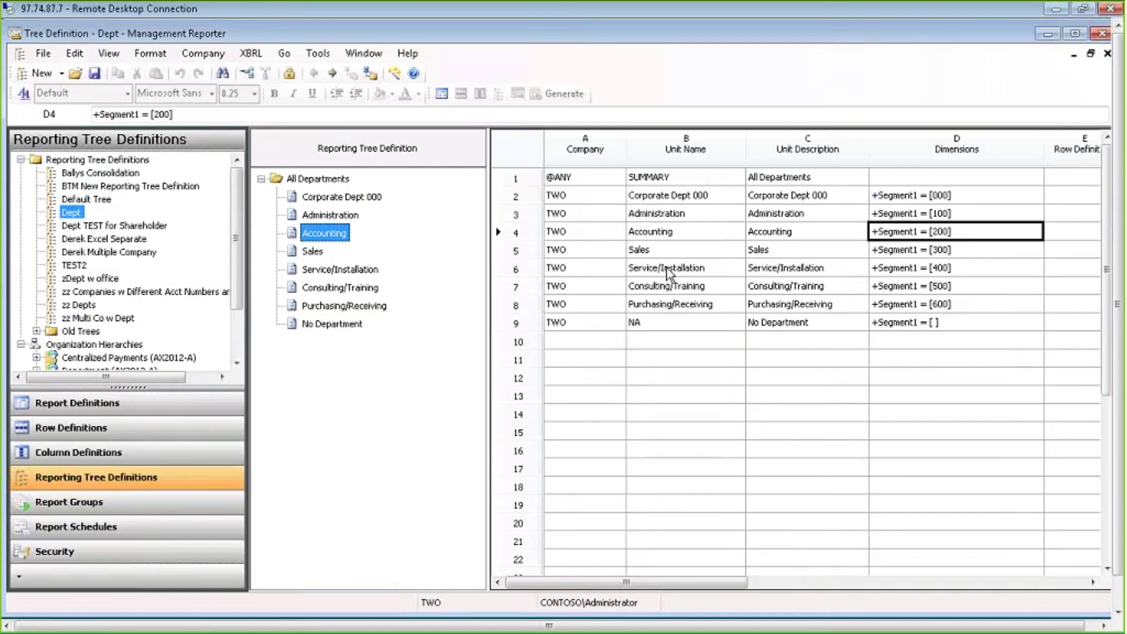
left_click(84, 409)
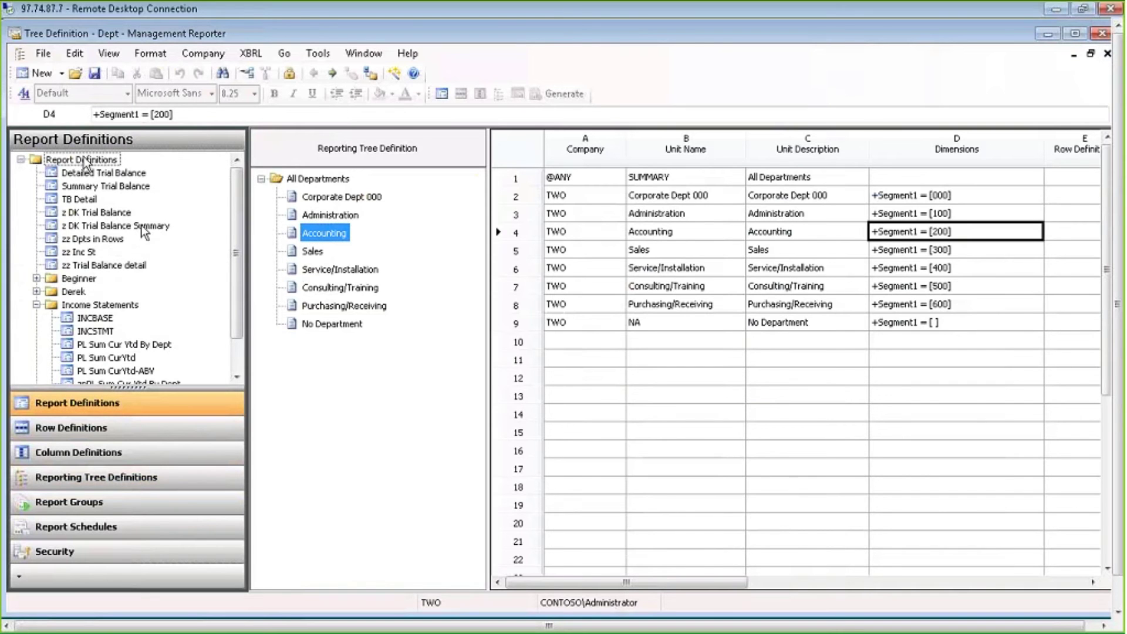
left_click(95, 331)
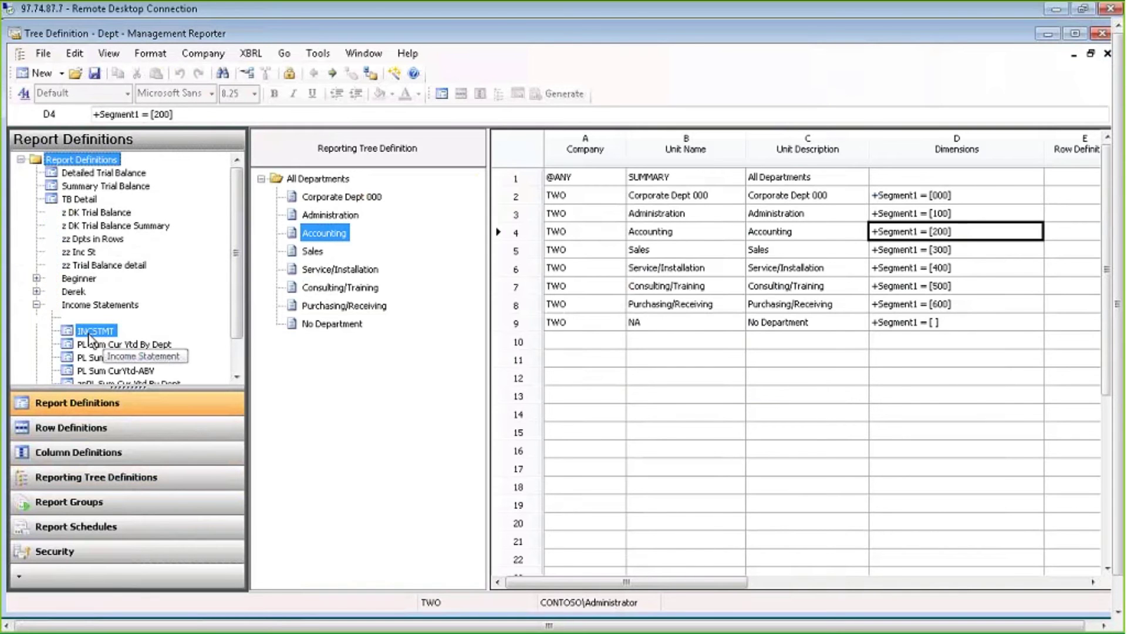
double_click(96, 332)
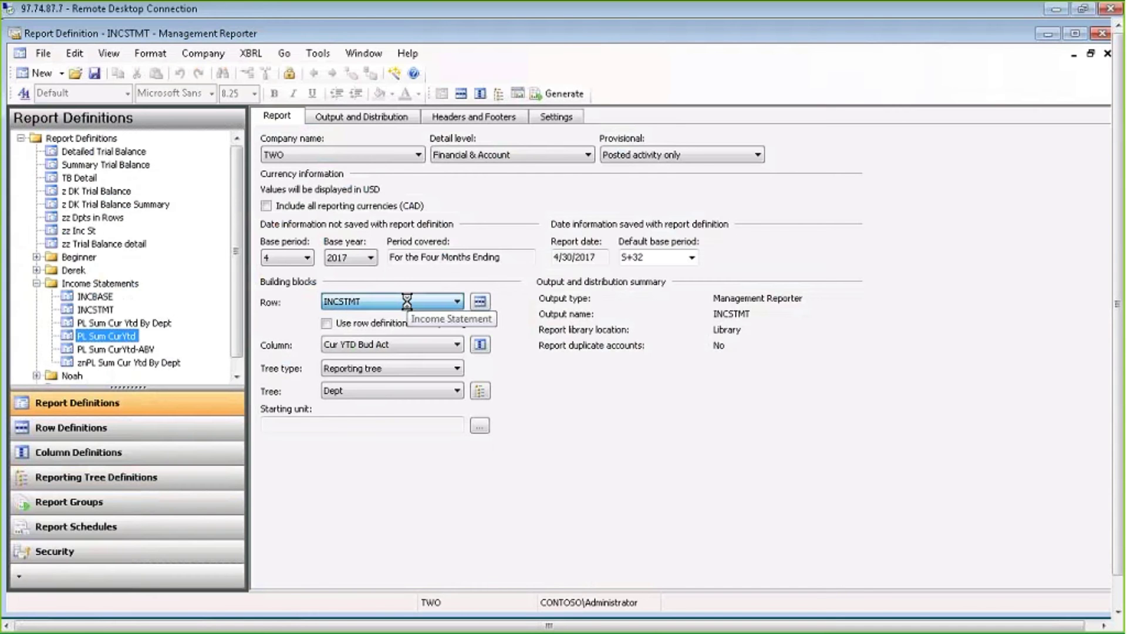
Step: Review the row, column and reporting tree building blocks of the INCSTMT report, leaving the selections as they are
left_click(407, 301)
left_click(404, 305)
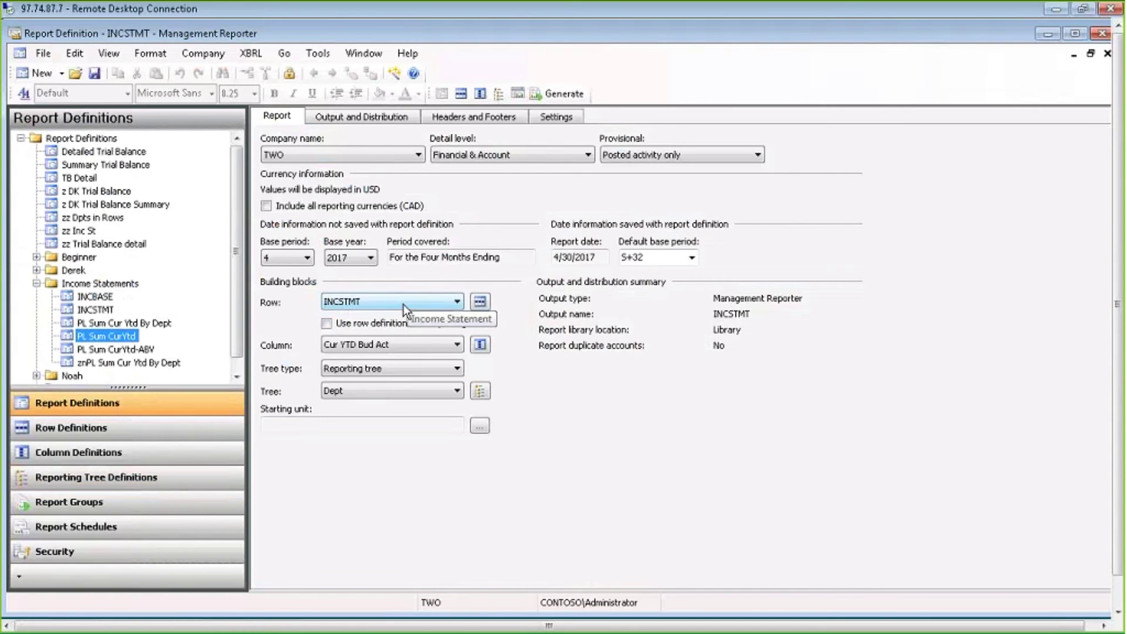
left_click(393, 346)
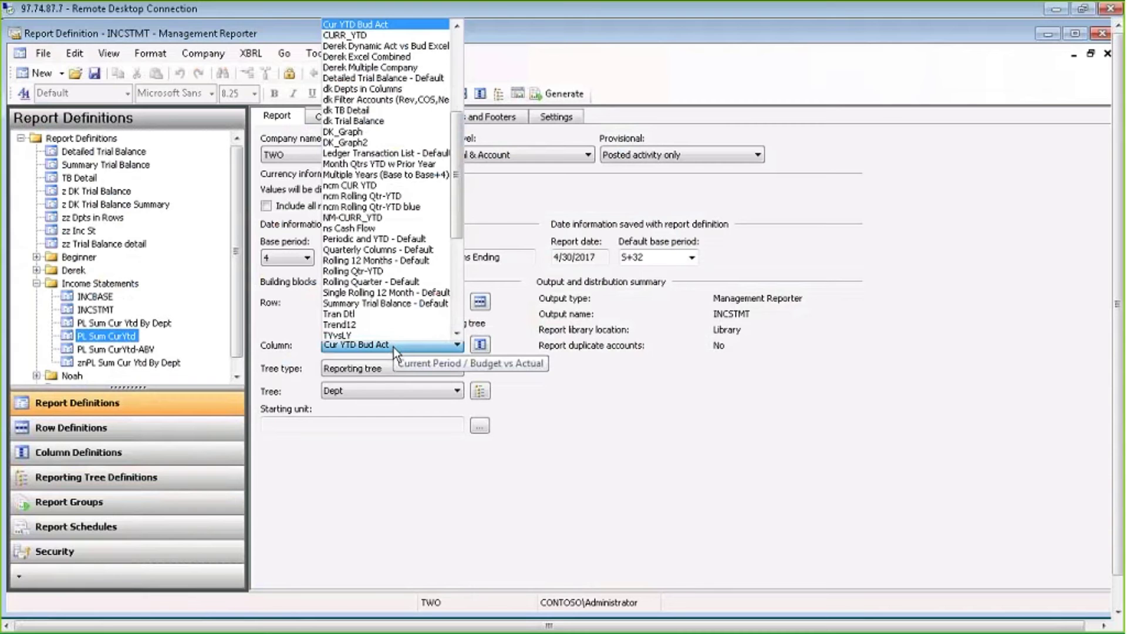
left_click(315, 347)
left_click(369, 392)
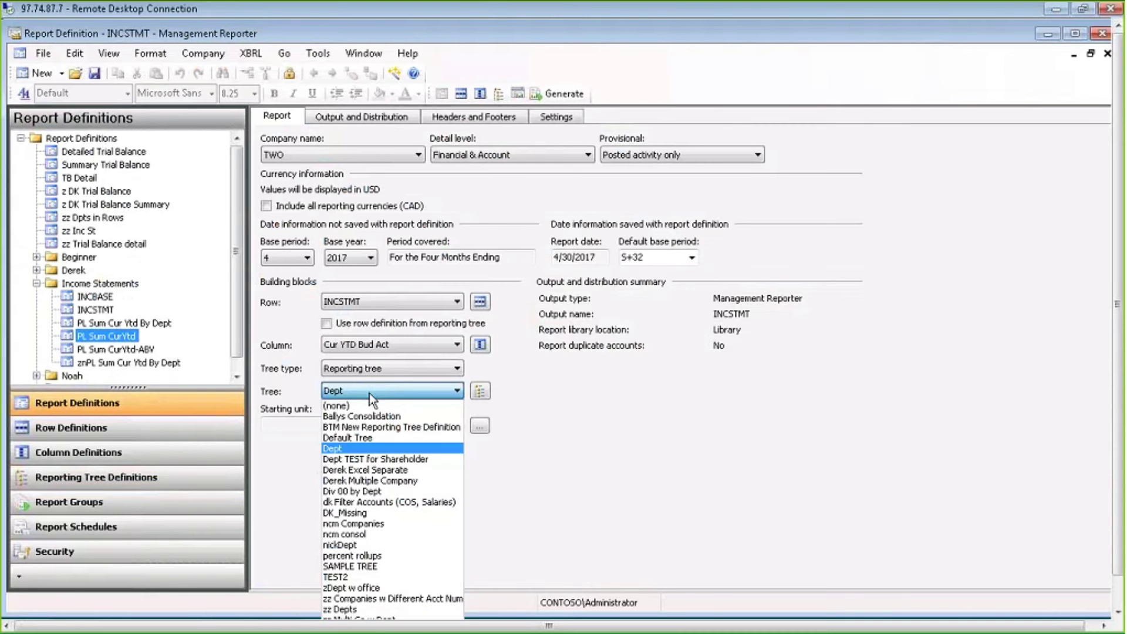
left_click(304, 389)
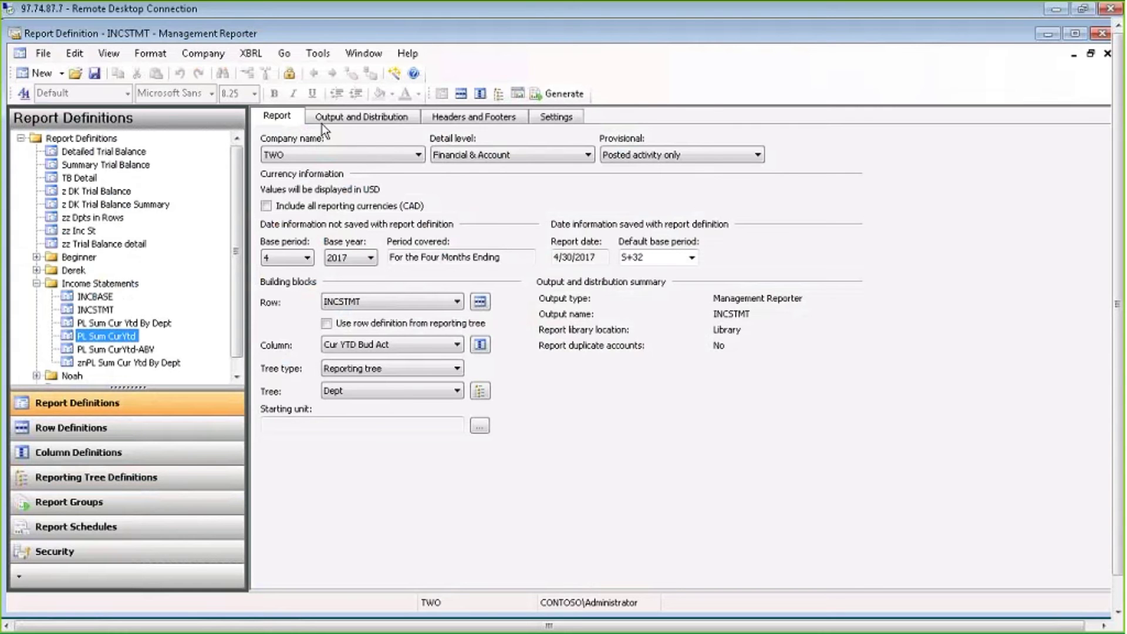
Step: Review the report's output and distribution options, headers and footers, and rounding and formatting settings
left_click(356, 118)
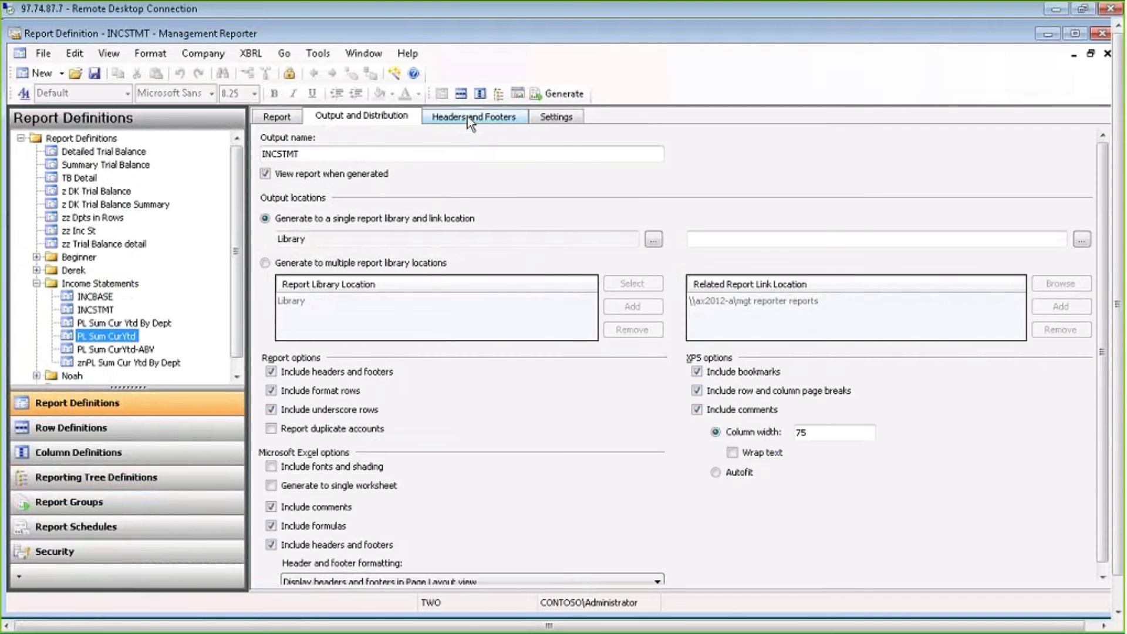
left_click(467, 117)
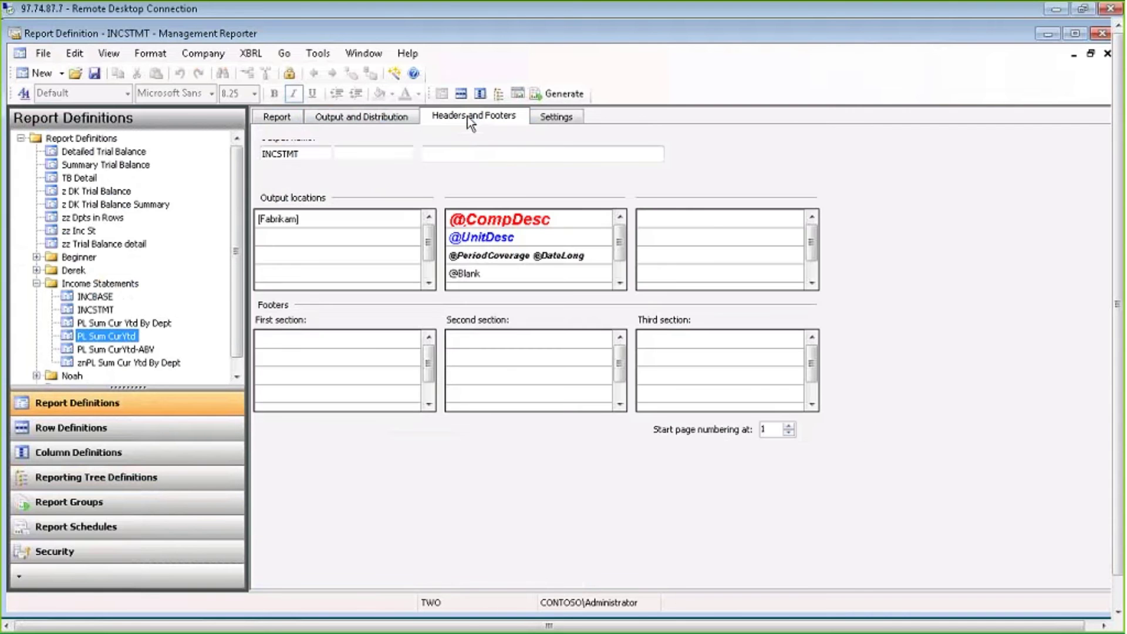
left_click(555, 117)
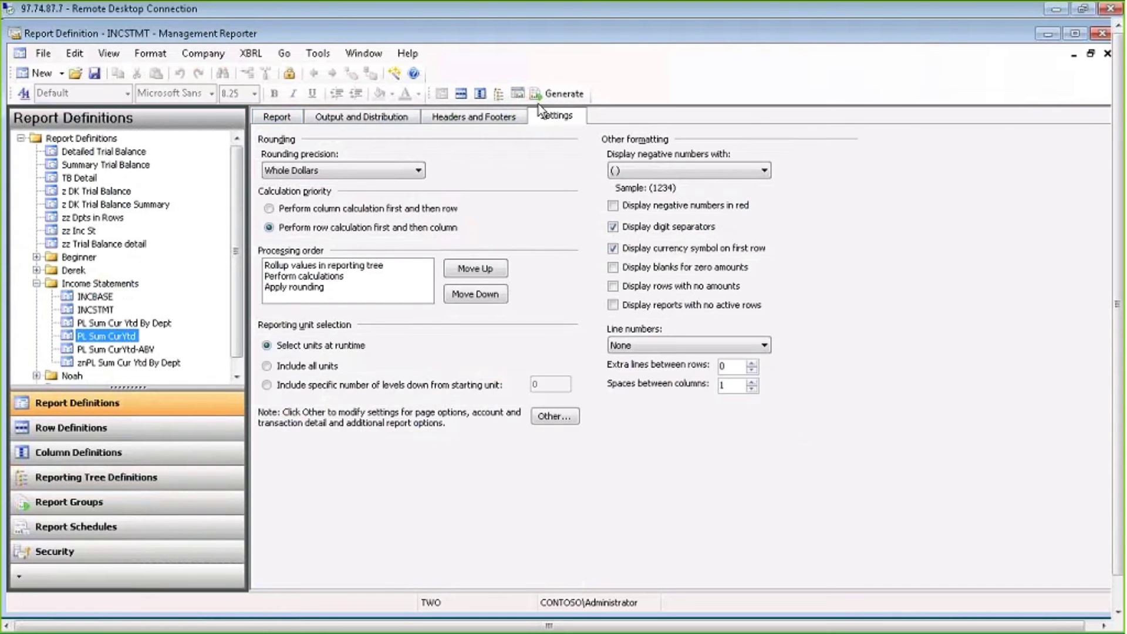
left_click(289, 117)
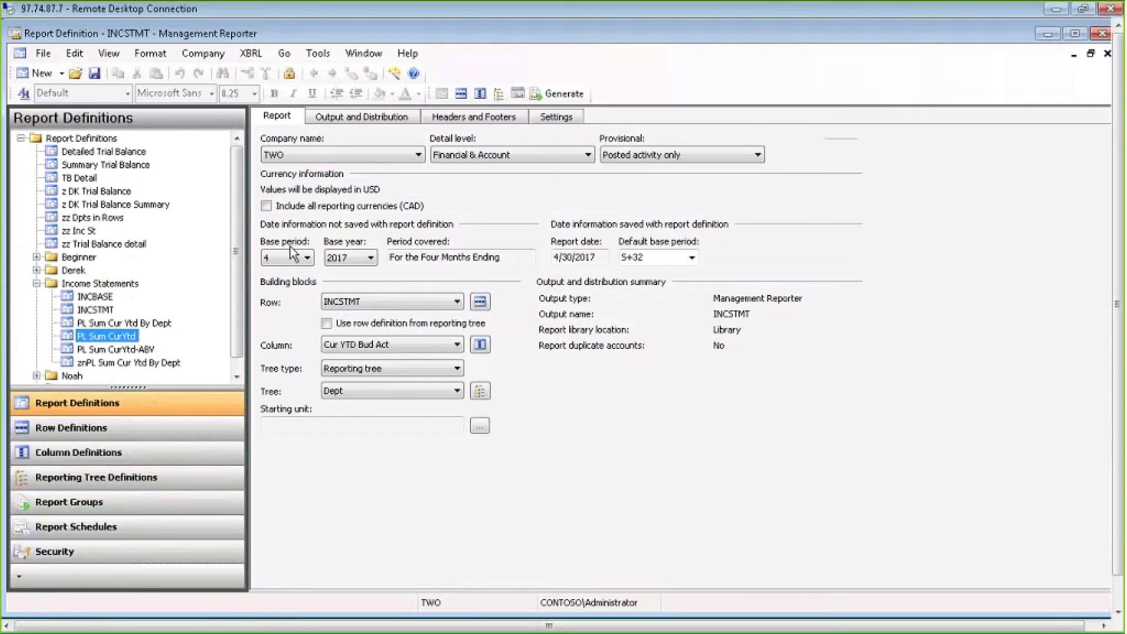
Step: Check the base period and base year choices, keeping period 4 of 2017, and generate the INCSTMT report
left_click(304, 259)
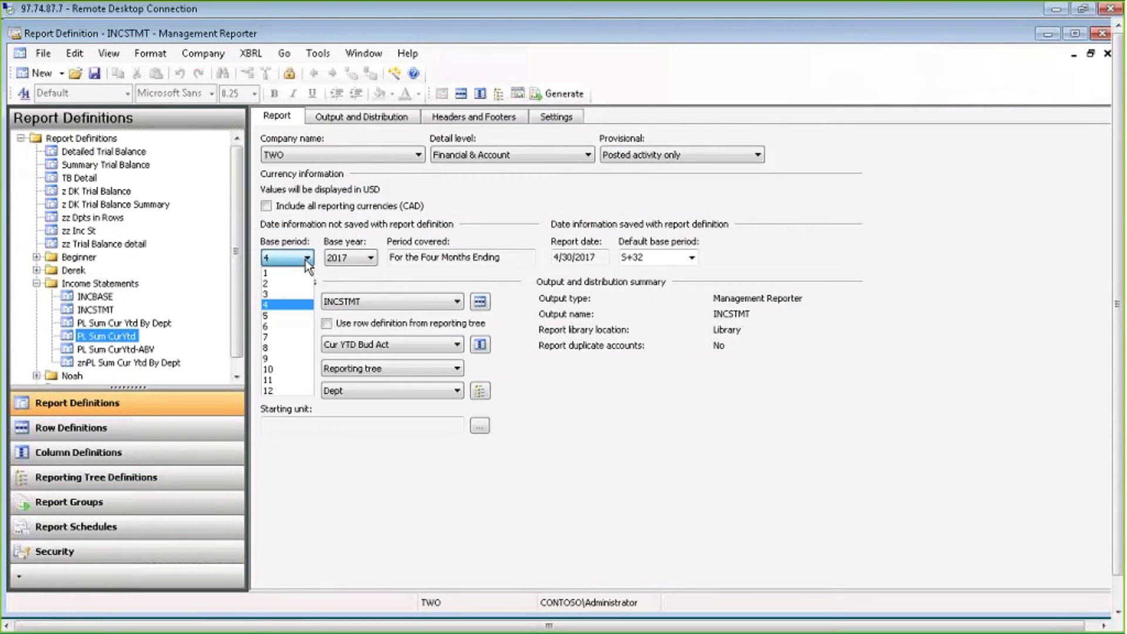
left_click(305, 260)
left_click(371, 261)
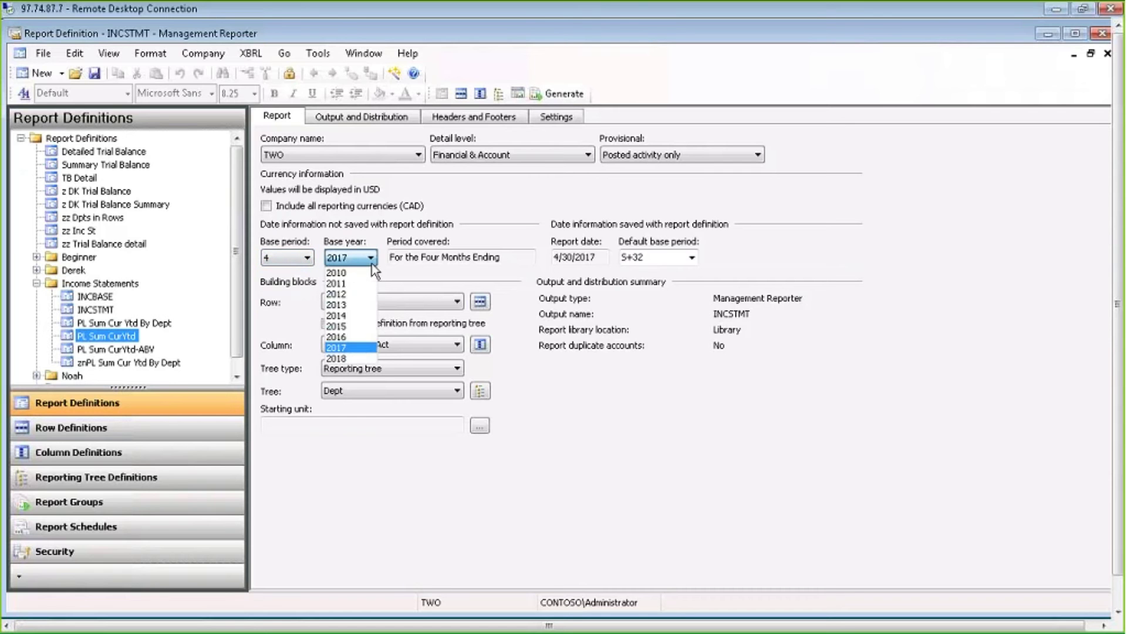
left_click(371, 264)
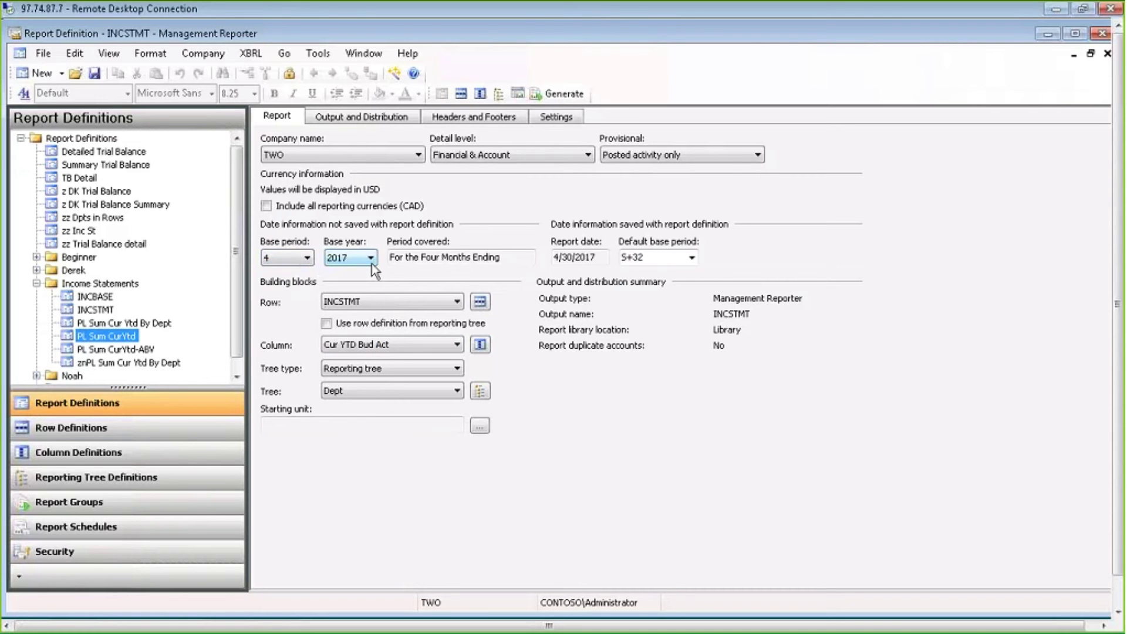
left_click(558, 94)
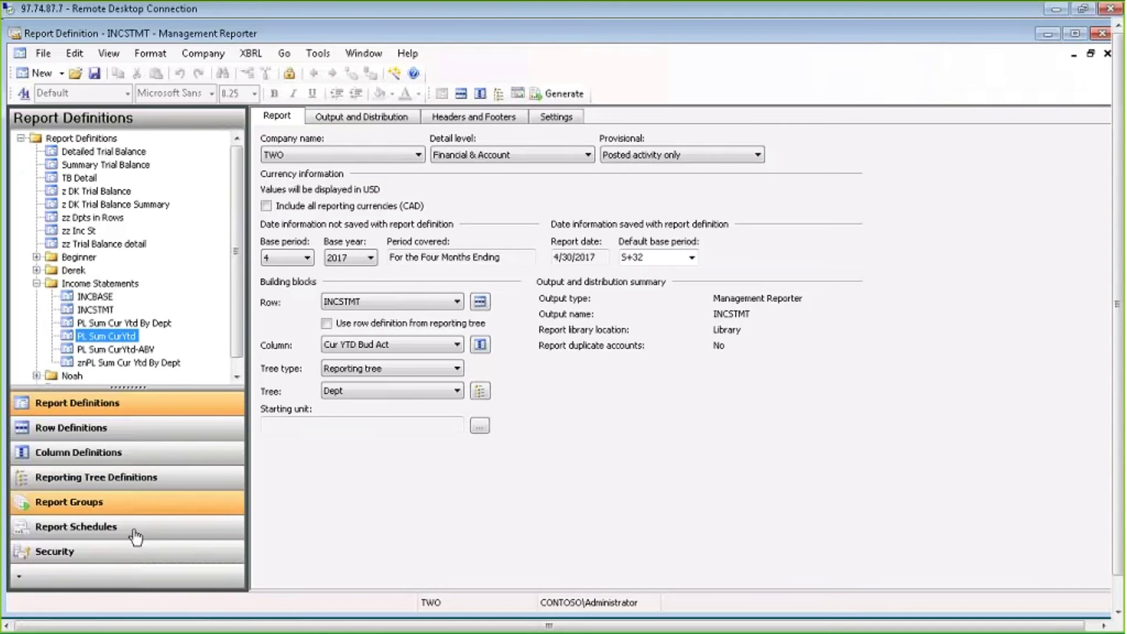
Step: Examine the security setup, comparing the users and their effective roles with the list of groups
left_click(91, 558)
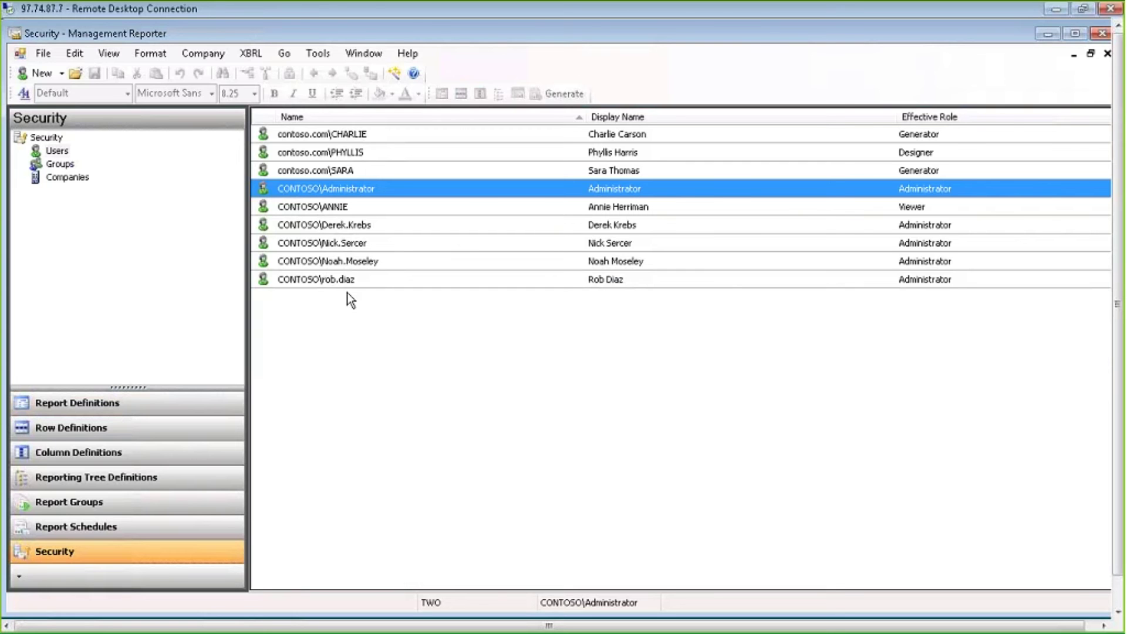
left_click(59, 162)
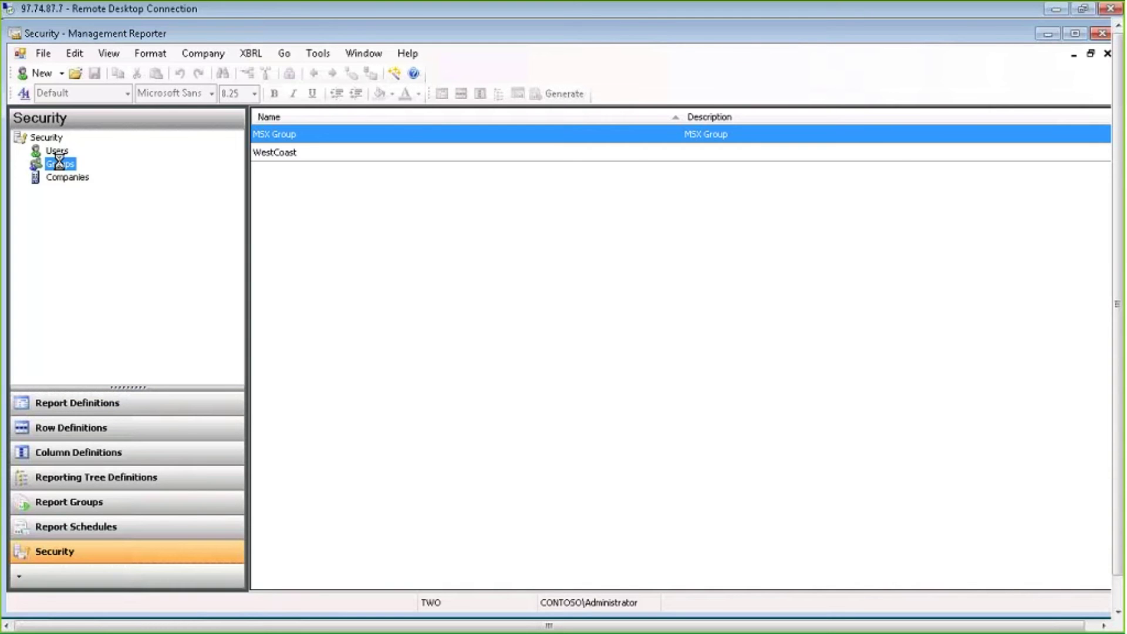
left_click(58, 152)
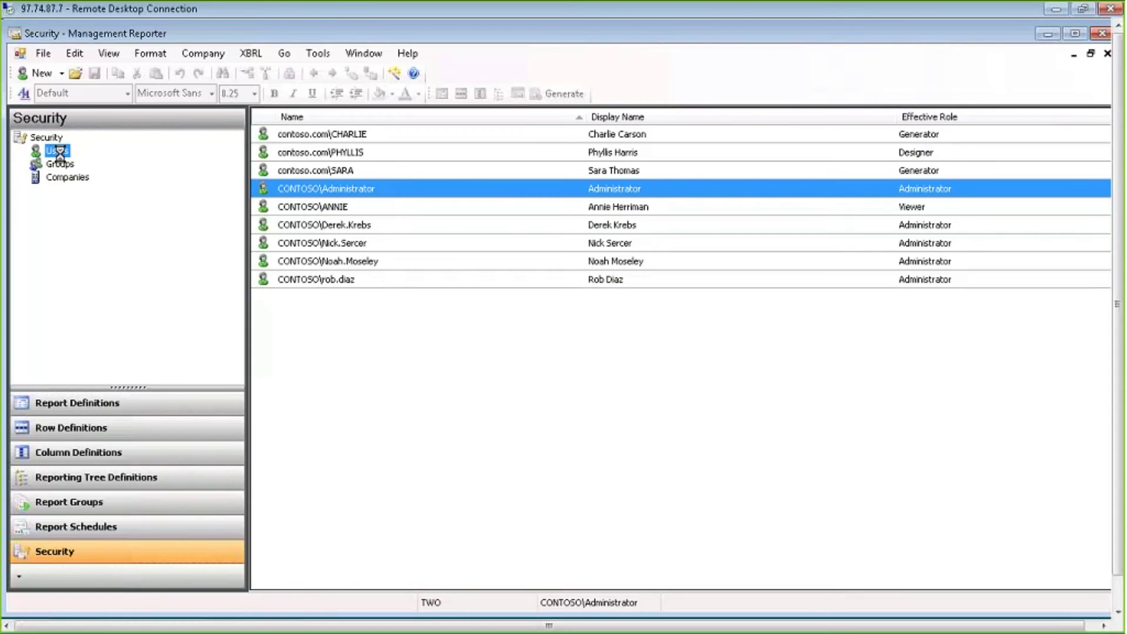
left_click(57, 167)
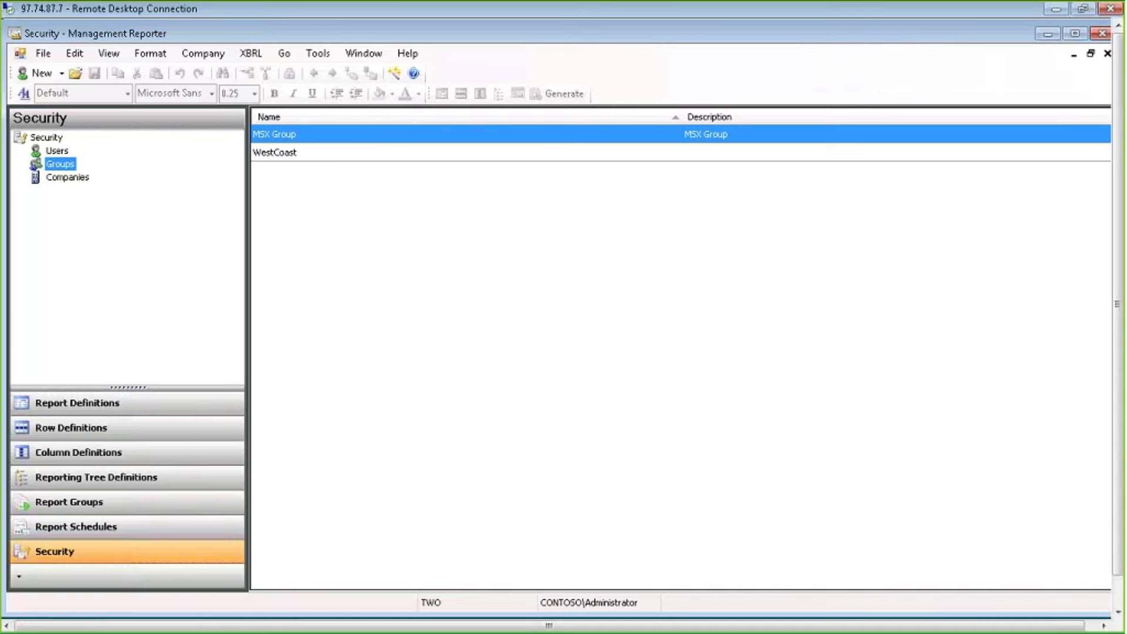
Step: Return to the Dept reporting tree and go through its units from All Departments down to Sales
left_click(370, 54)
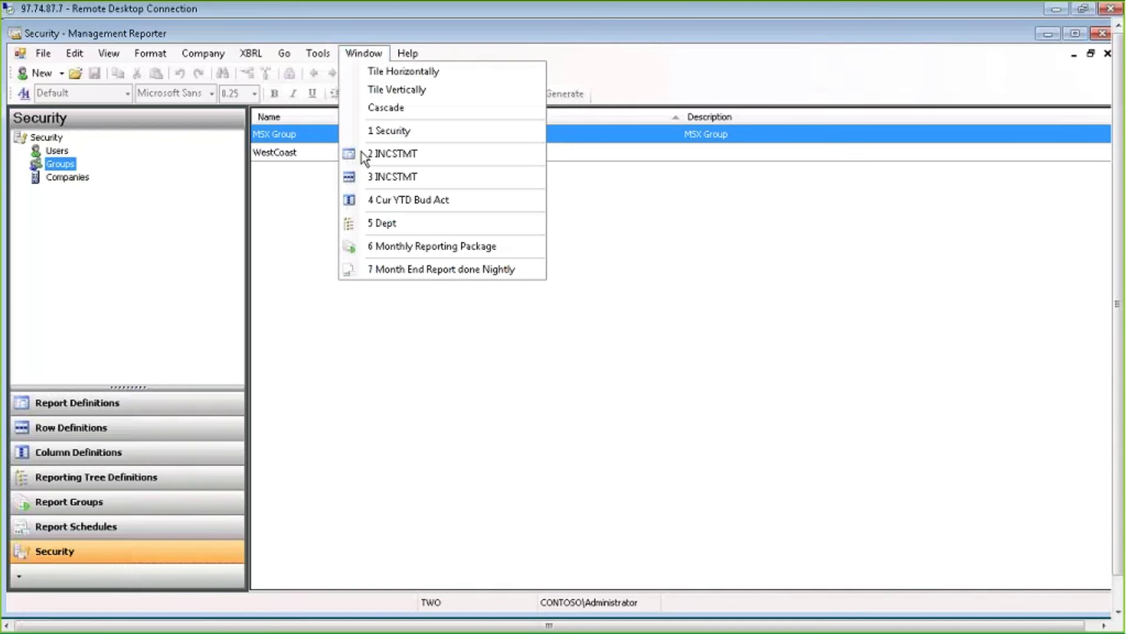
left_click(386, 226)
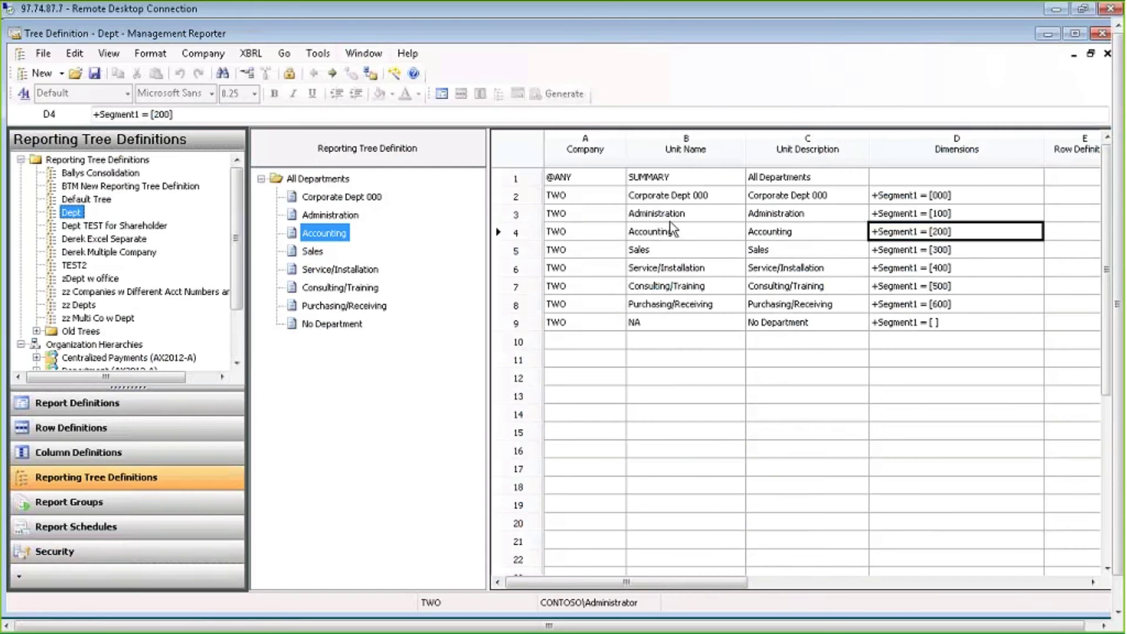
left_click(330, 180)
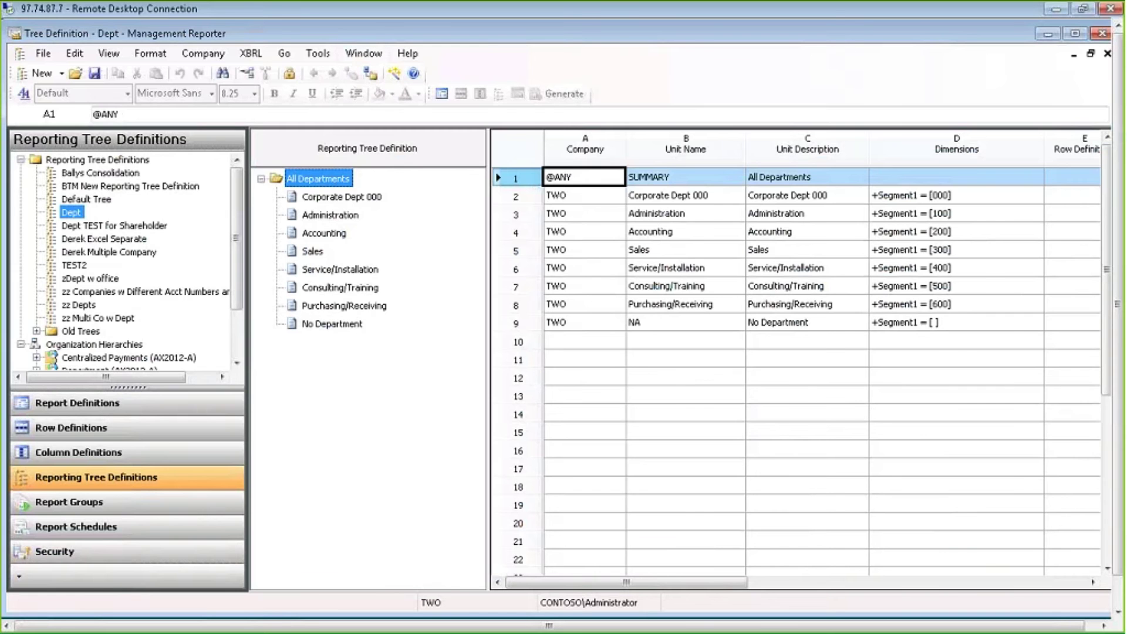
left_click(345, 197)
left_click(344, 215)
left_click(341, 234)
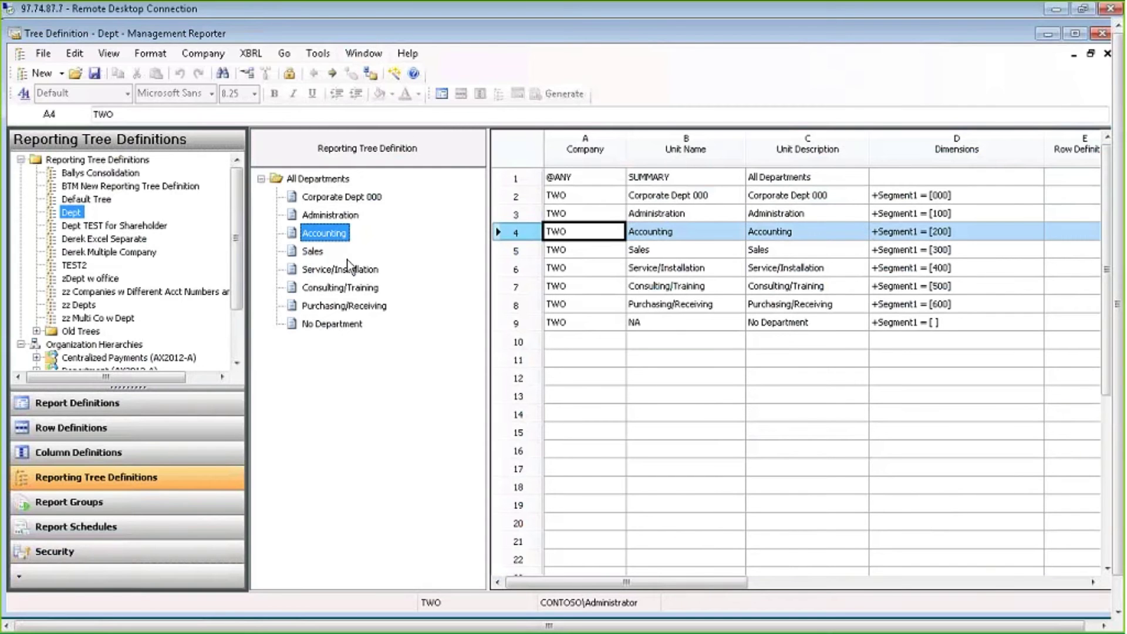
left_click(315, 253)
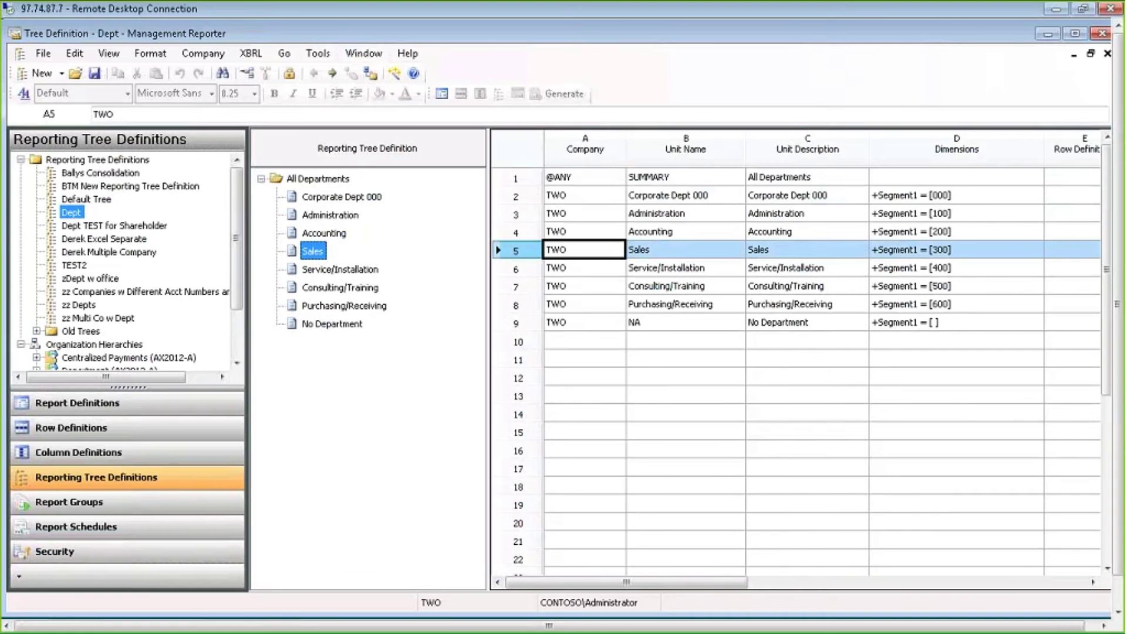
Step: Assign the MSX Group to the Unit Security of the Corporate Dept 000 unit
left_click(1095, 582)
left_click(1095, 582)
left_click(1095, 582)
left_click(1095, 582)
left_click(1096, 582)
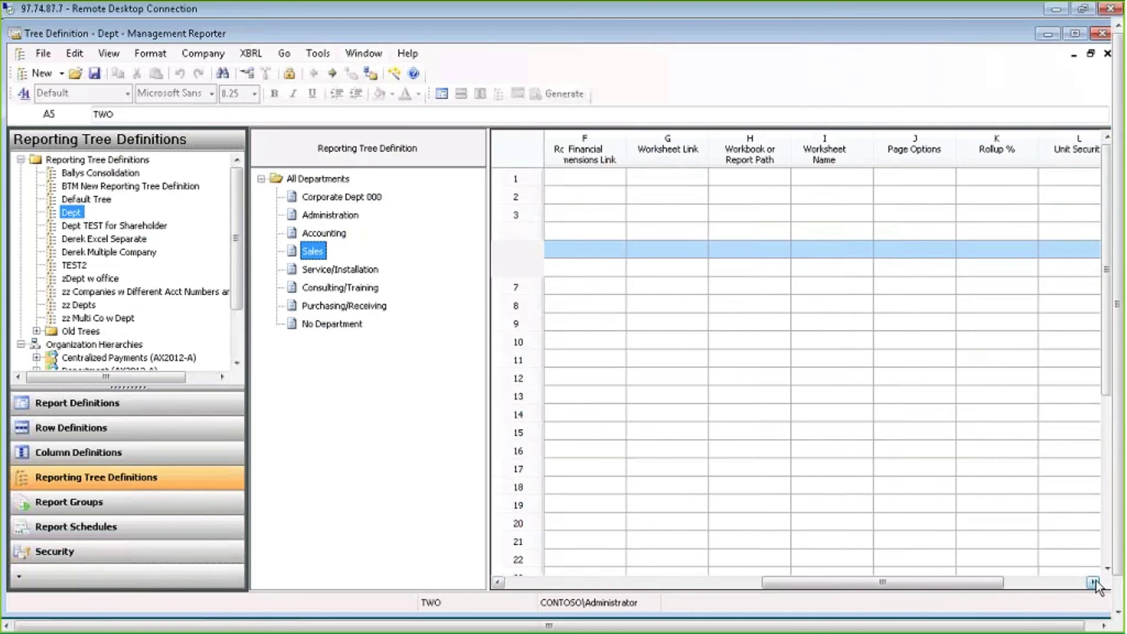
left_click(1096, 582)
left_click(1095, 582)
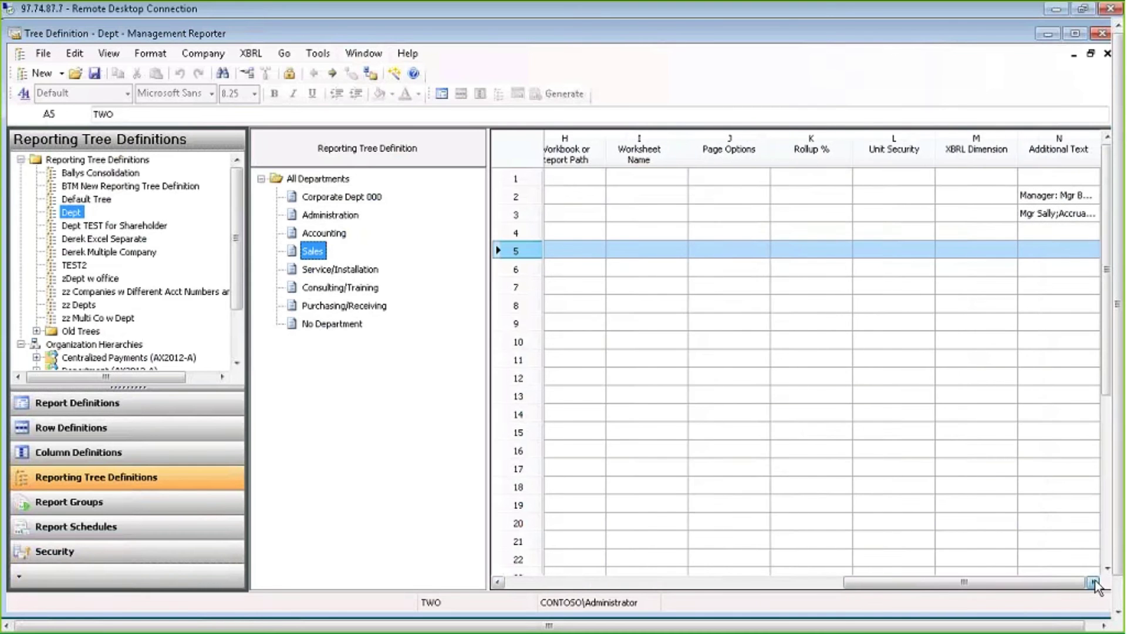
left_click(892, 202)
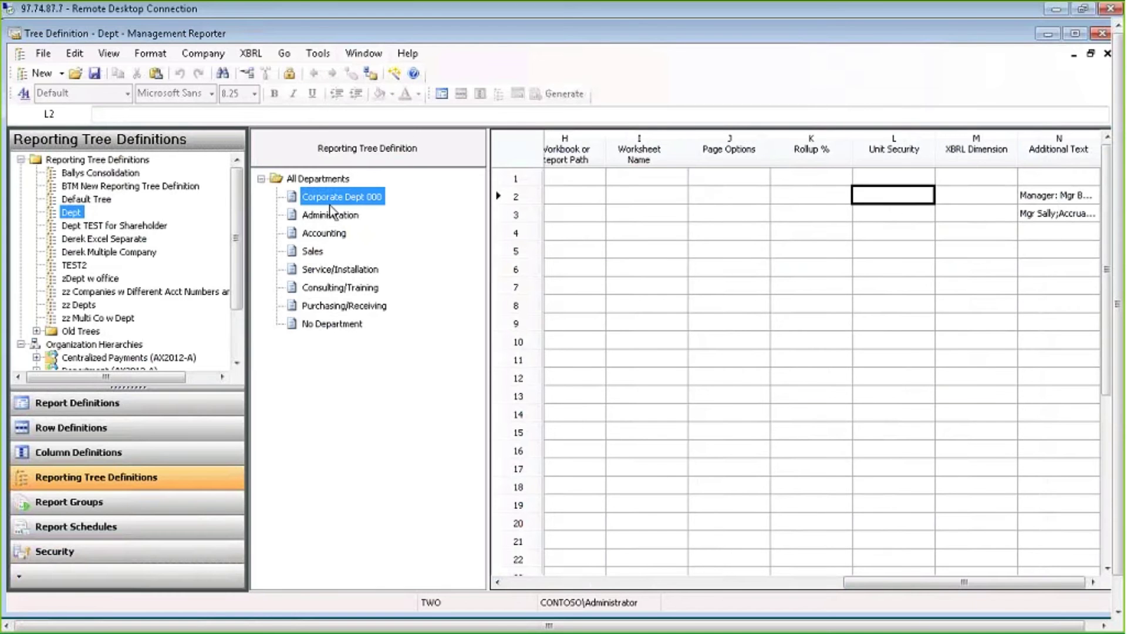
double_click(898, 202)
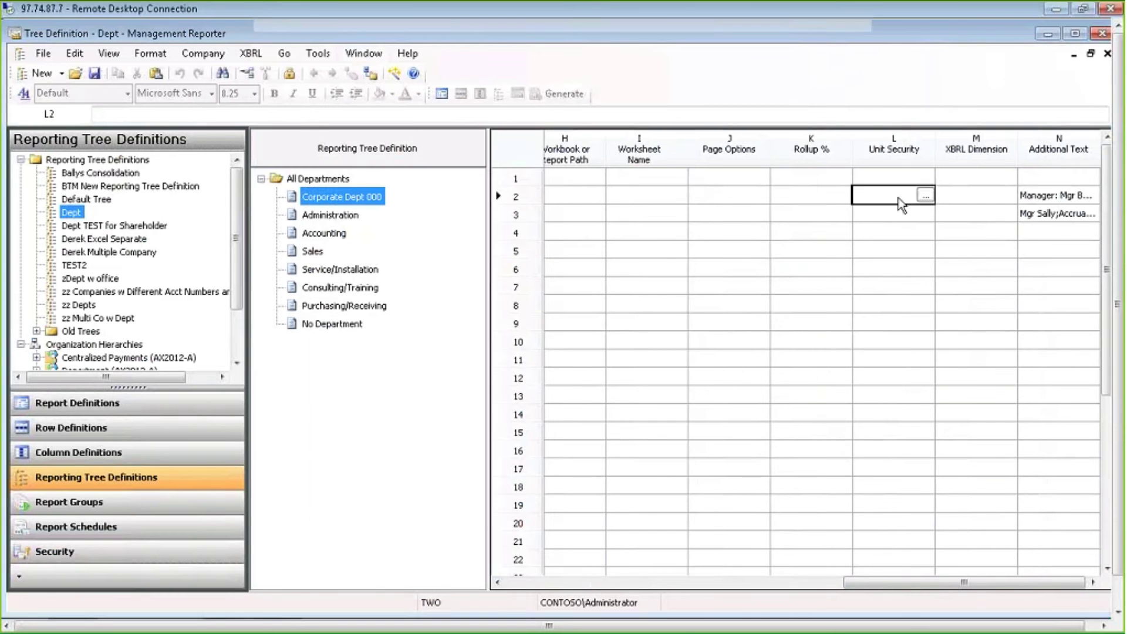
left_click(752, 203)
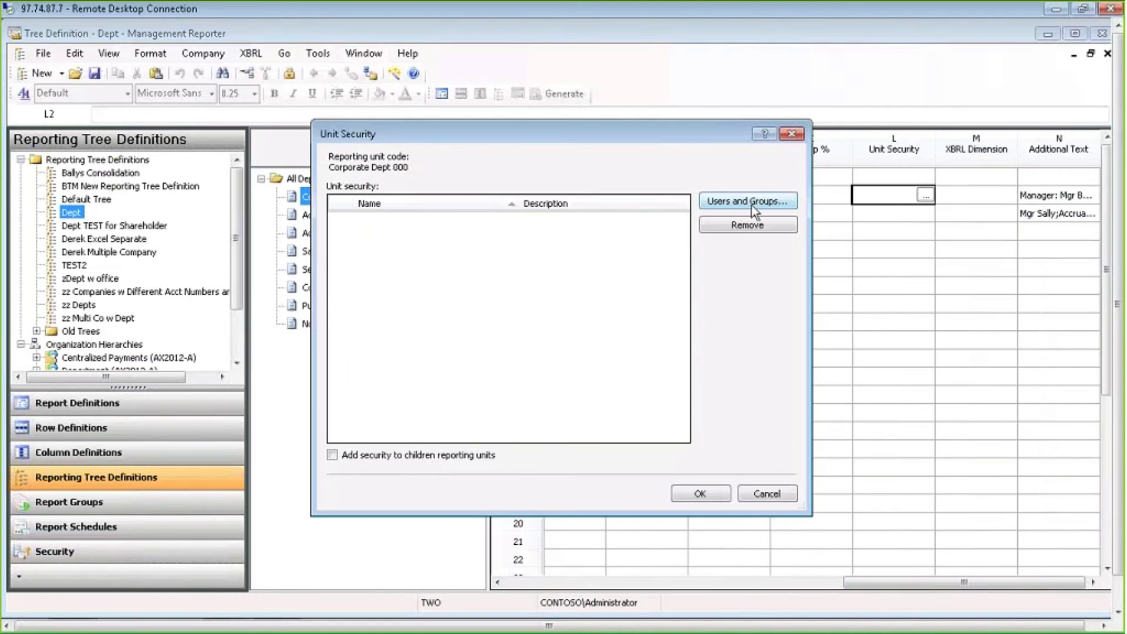
left_click(410, 340)
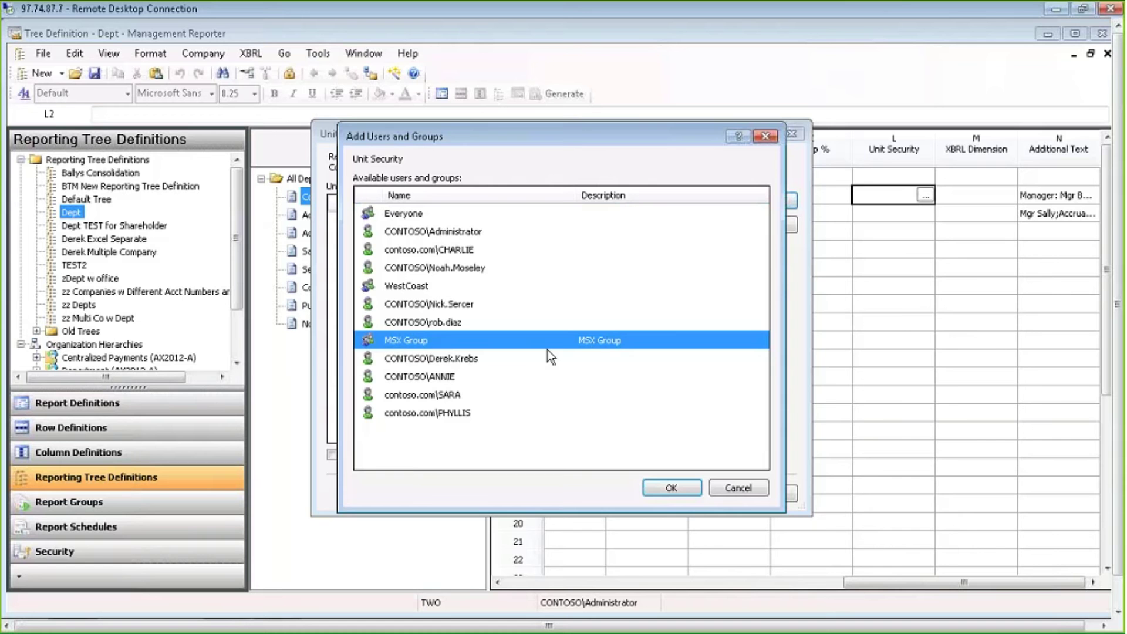
left_click(671, 488)
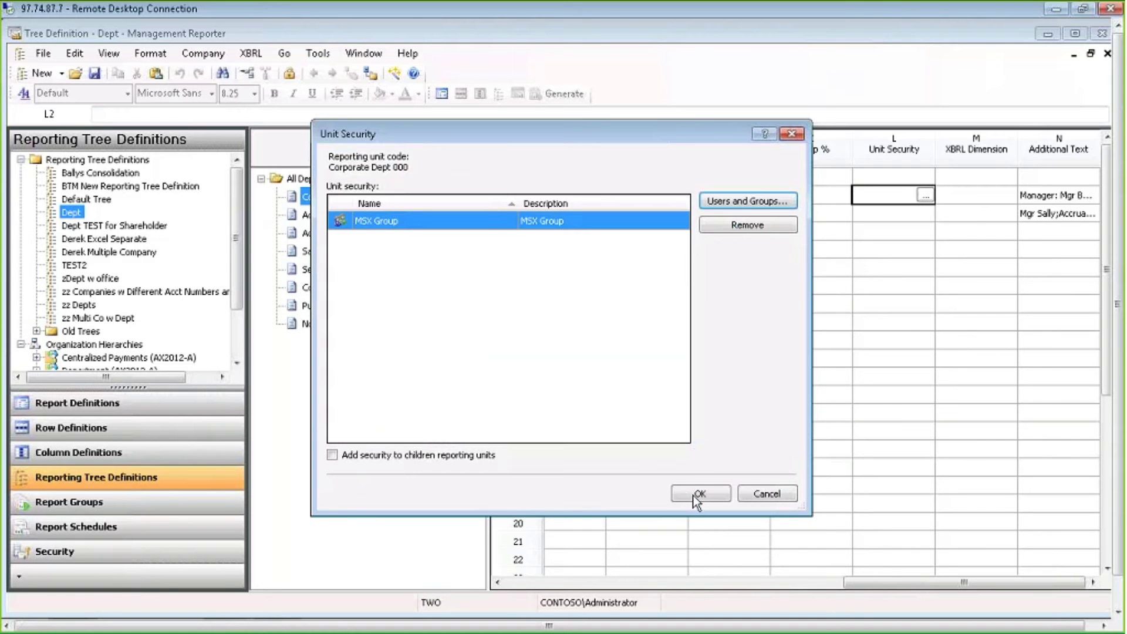
left_click(696, 495)
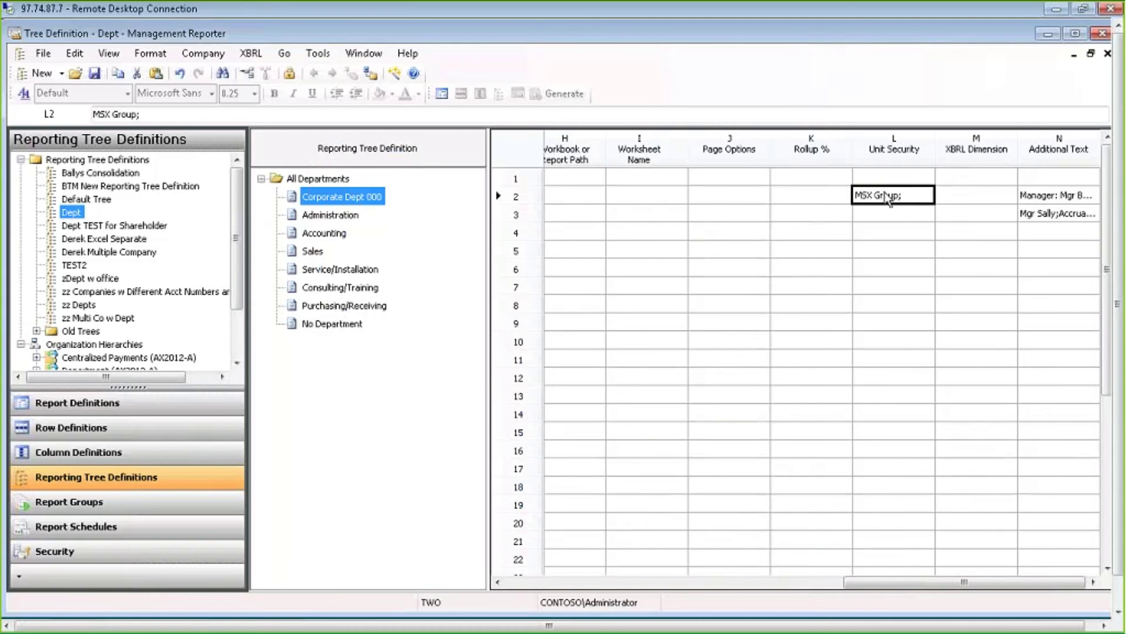
Step: Assign the MSX Group to the Unit Security of the top-level All Departments unit
left_click(891, 178)
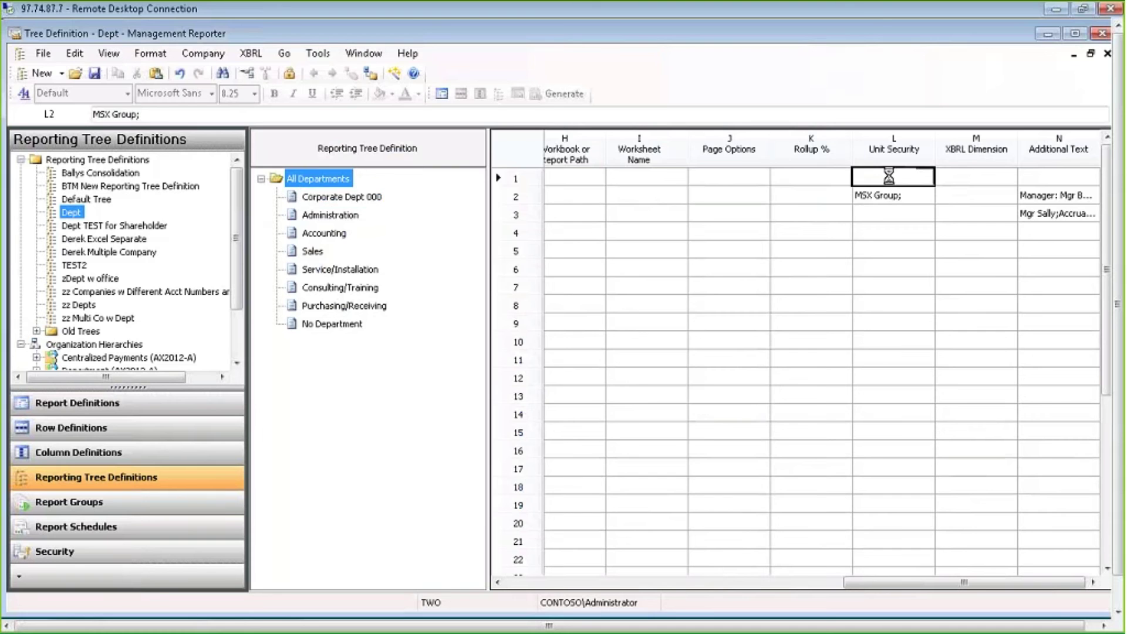
left_click(925, 176)
left_click(763, 197)
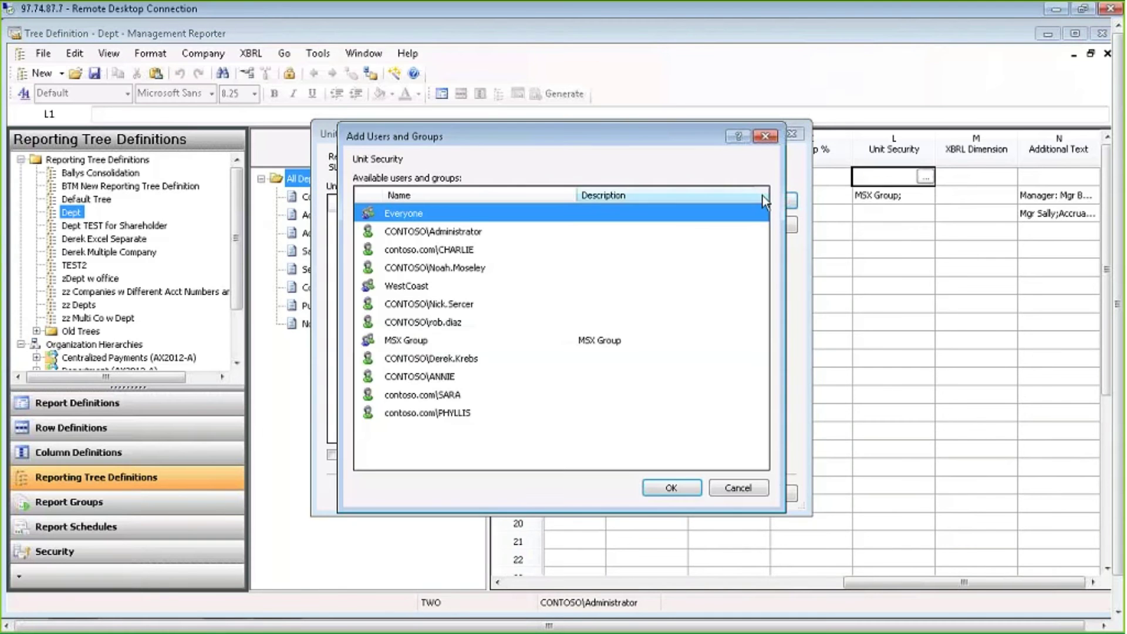
left_click(421, 341, "ctrl")
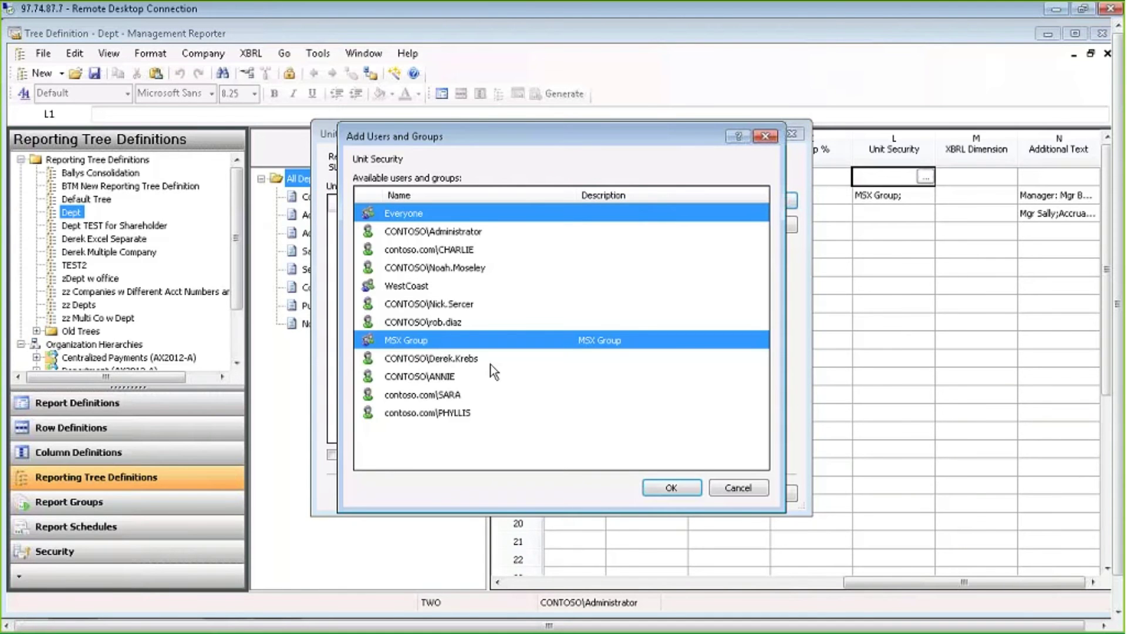
left_click(671, 488)
left_click(702, 494)
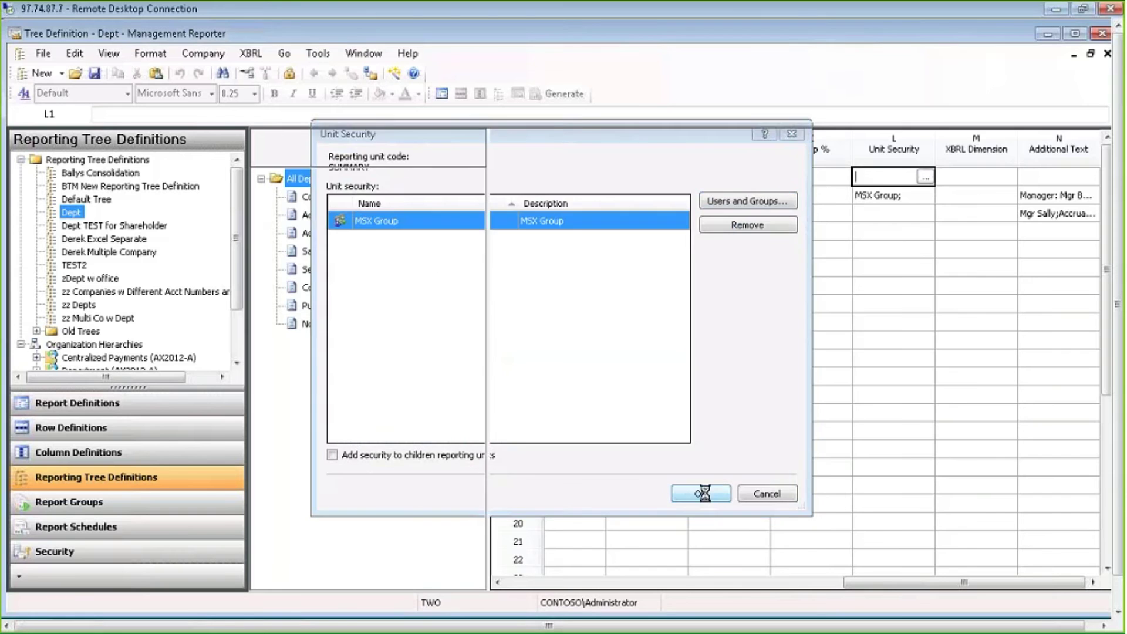
Step: Assign the individual user listed just above MSX Group to the Administration unit's Unit Security and widen the Unit Security column
double_click(875, 226)
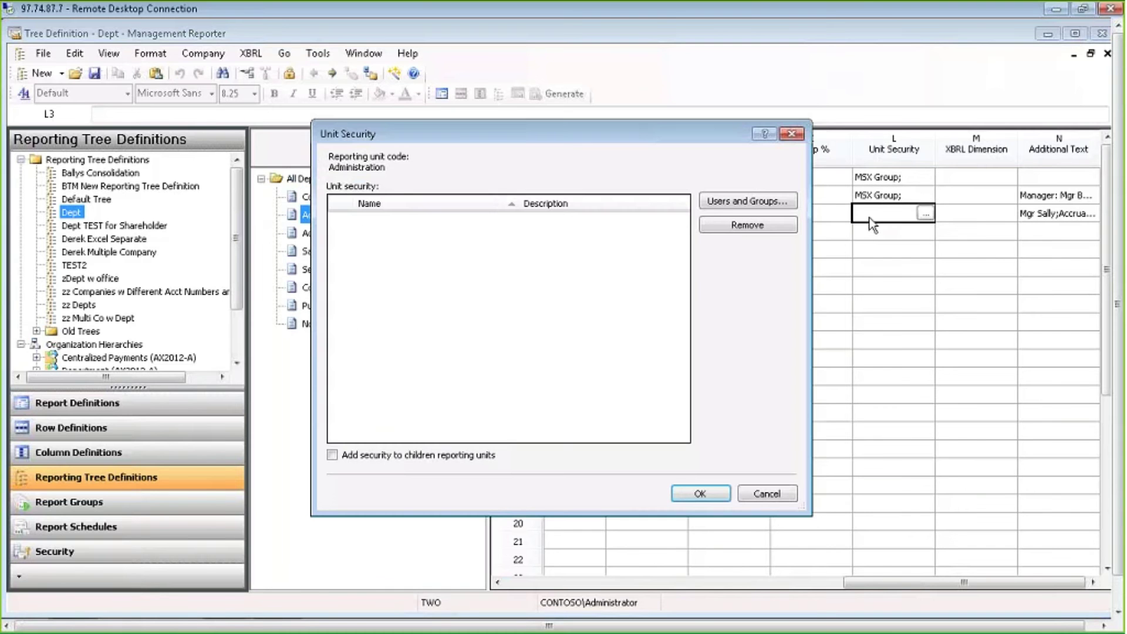
left_click(720, 202)
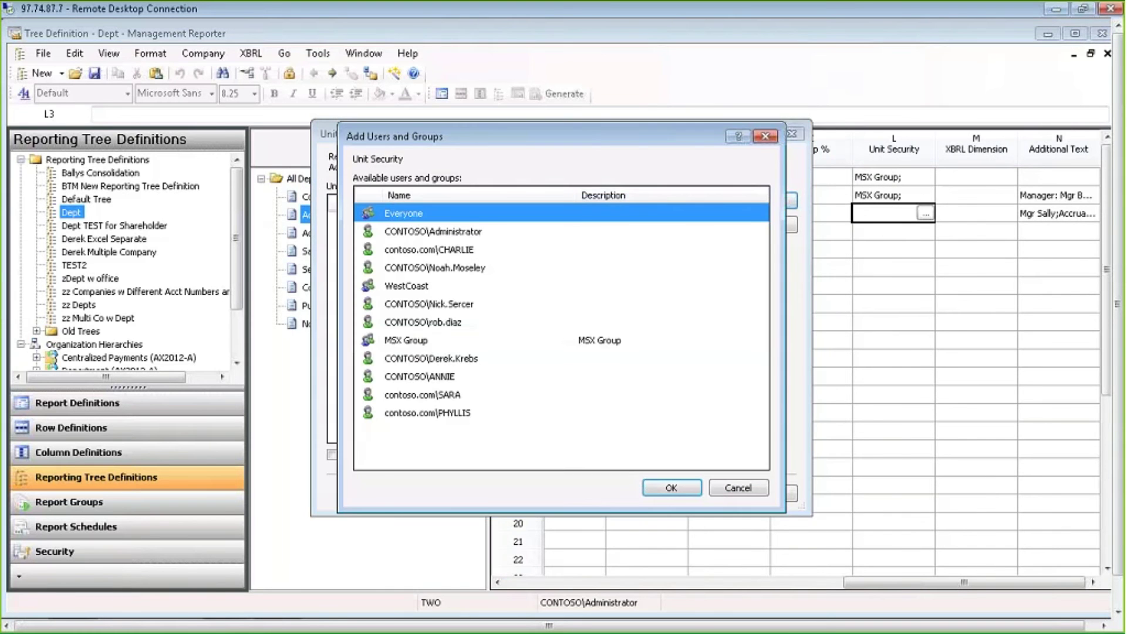
left_click(449, 322)
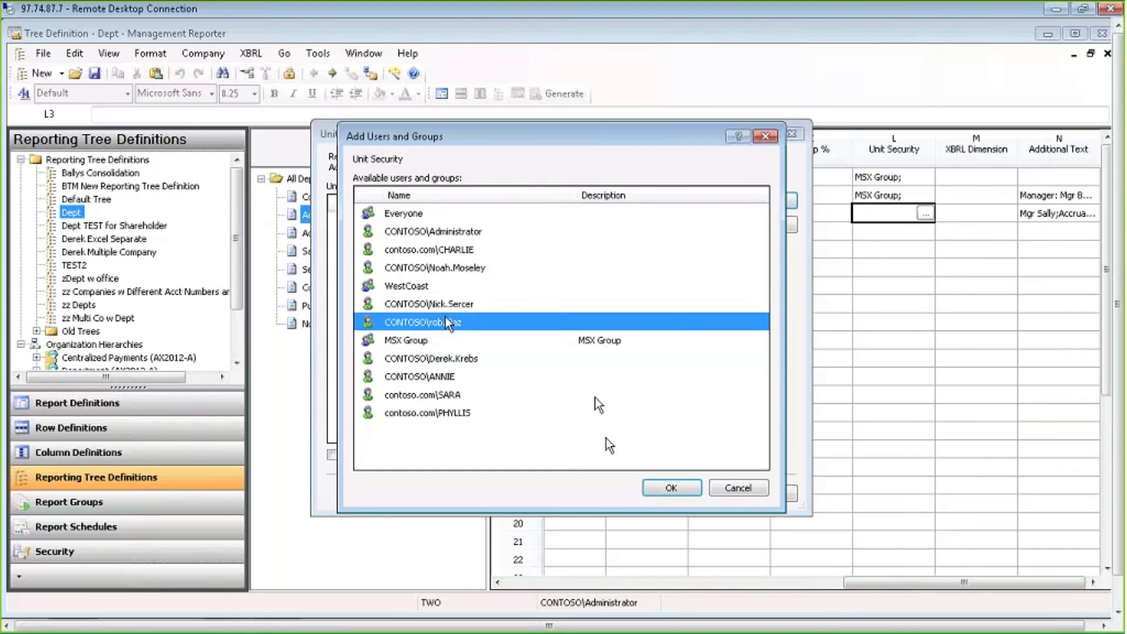
left_click(671, 488)
left_click(700, 493)
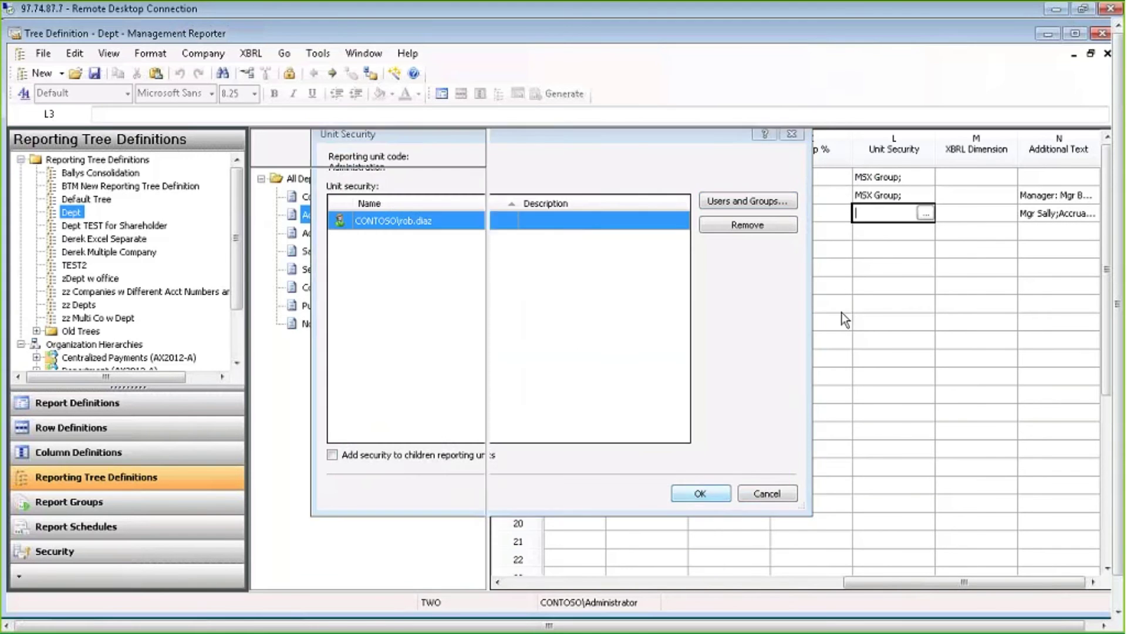
left_click_drag(935, 153, 1000, 155)
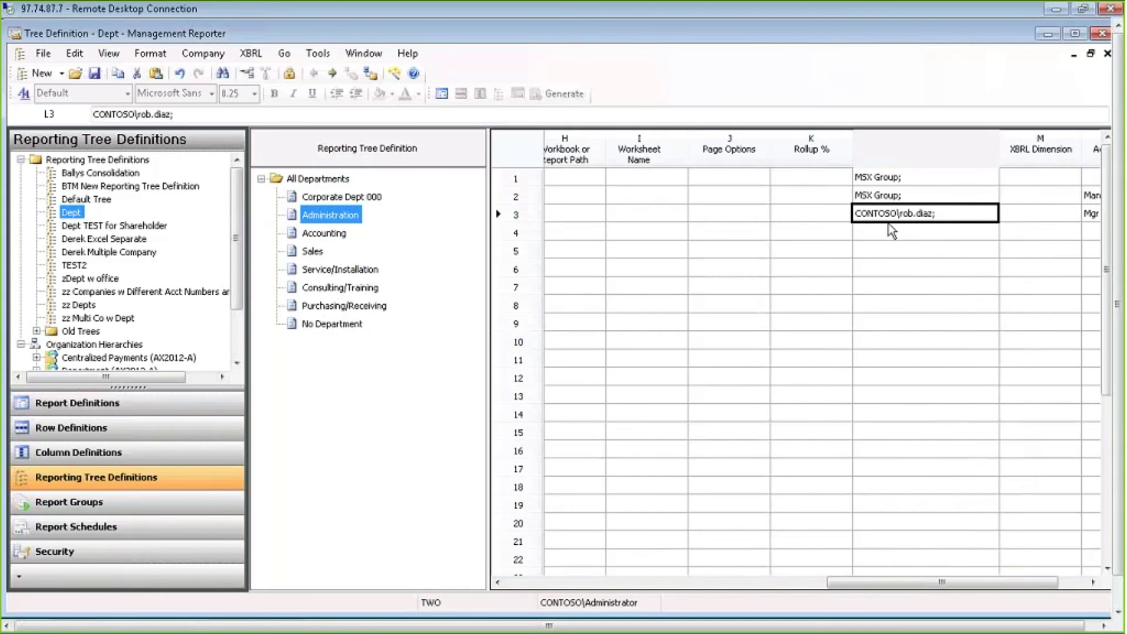
Step: Go through the department units and compare them with the Unit Security entries for Administration and Corporate Dept 000
left_click(318, 206)
left_click(315, 234)
left_click(333, 272)
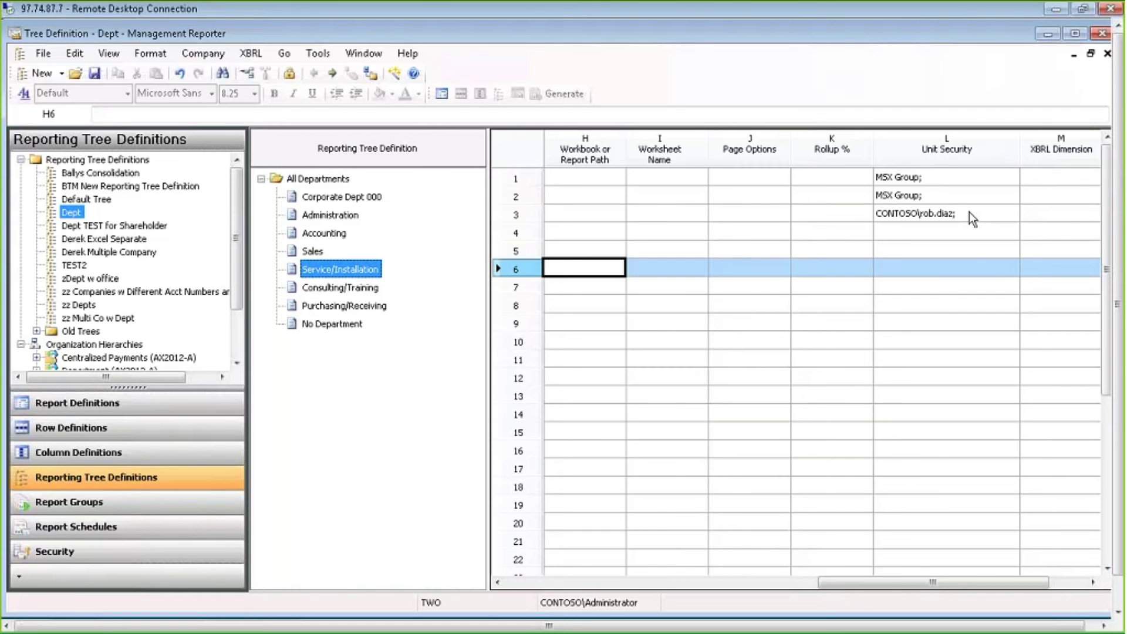
left_click(971, 231)
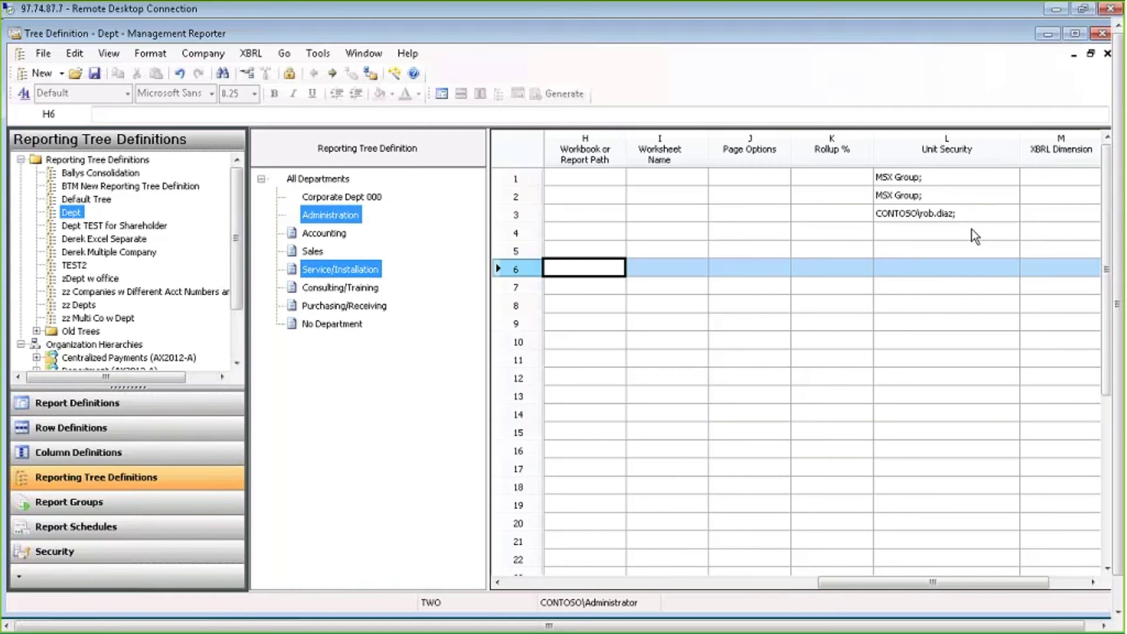
left_click(974, 199)
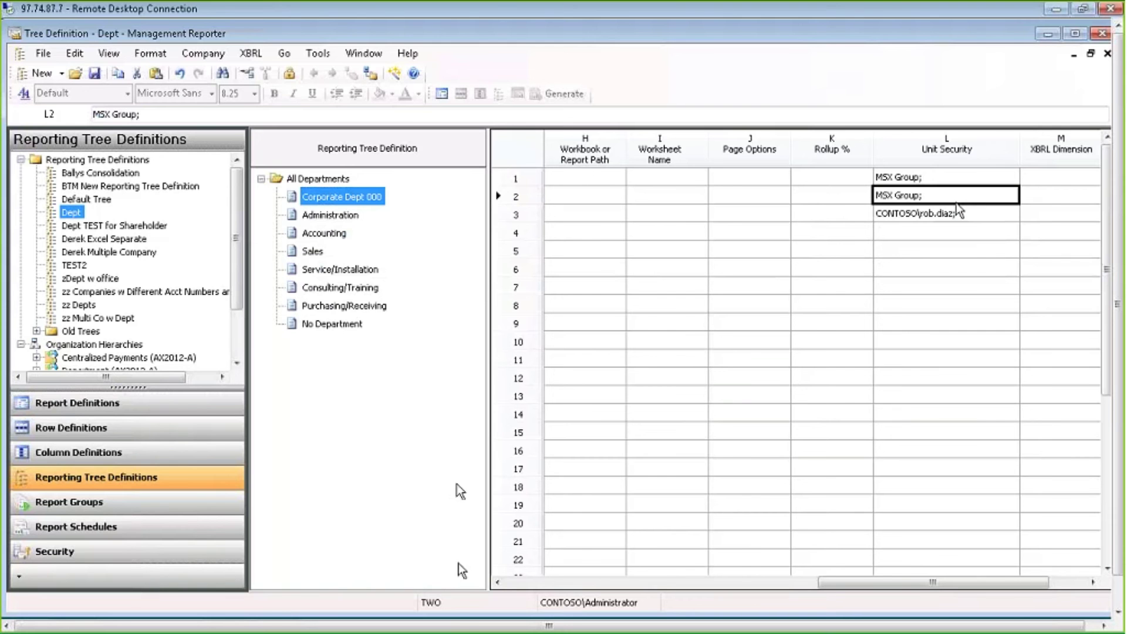
Step: Switch to the report viewer showing the INCSTMT report and open the Report Library
left_click(1118, 612)
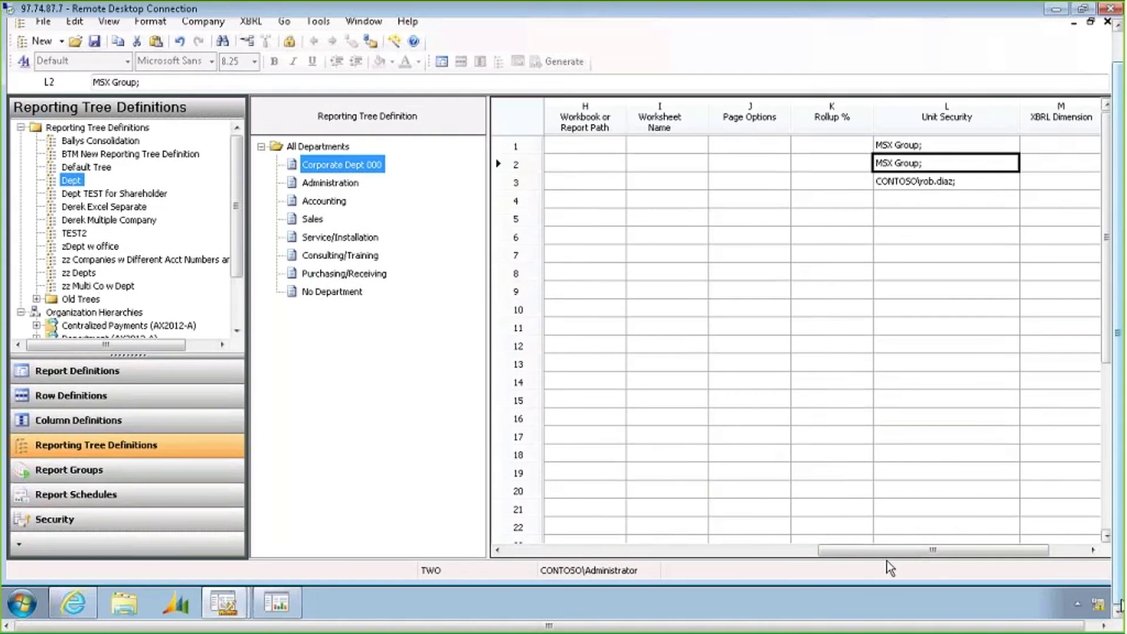
left_click(295, 607)
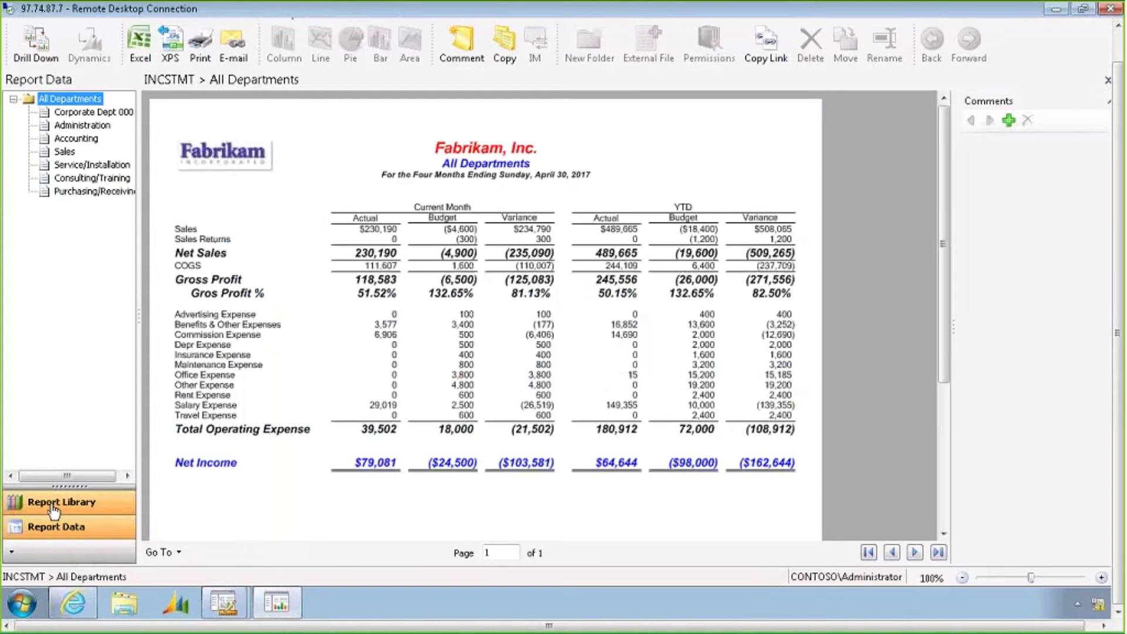
left_click(521, 294)
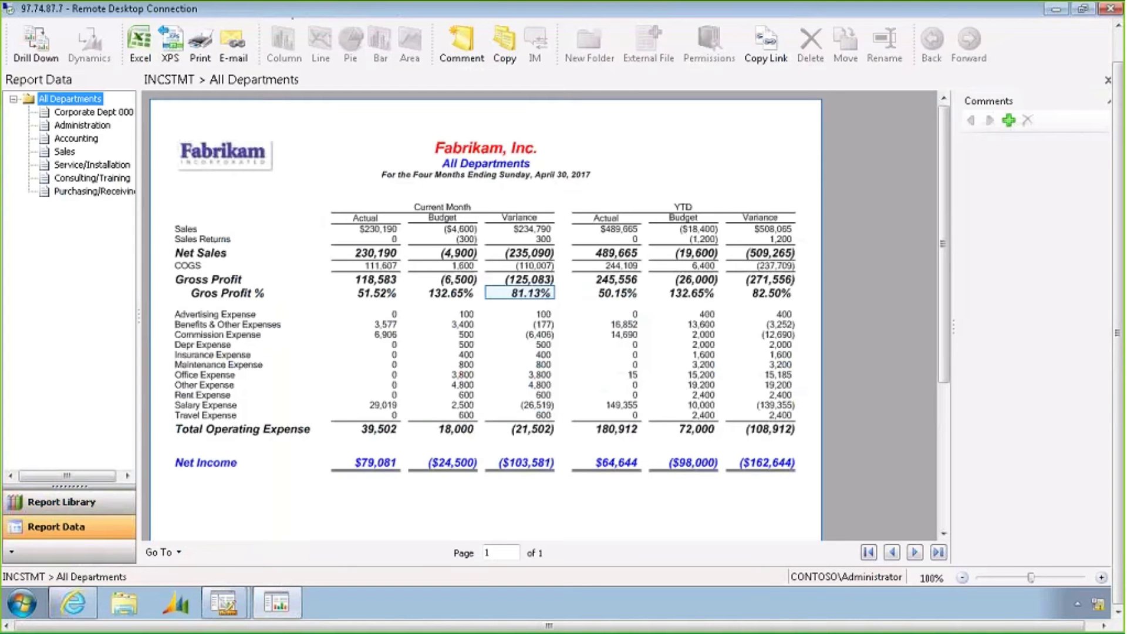
left_click(76, 502)
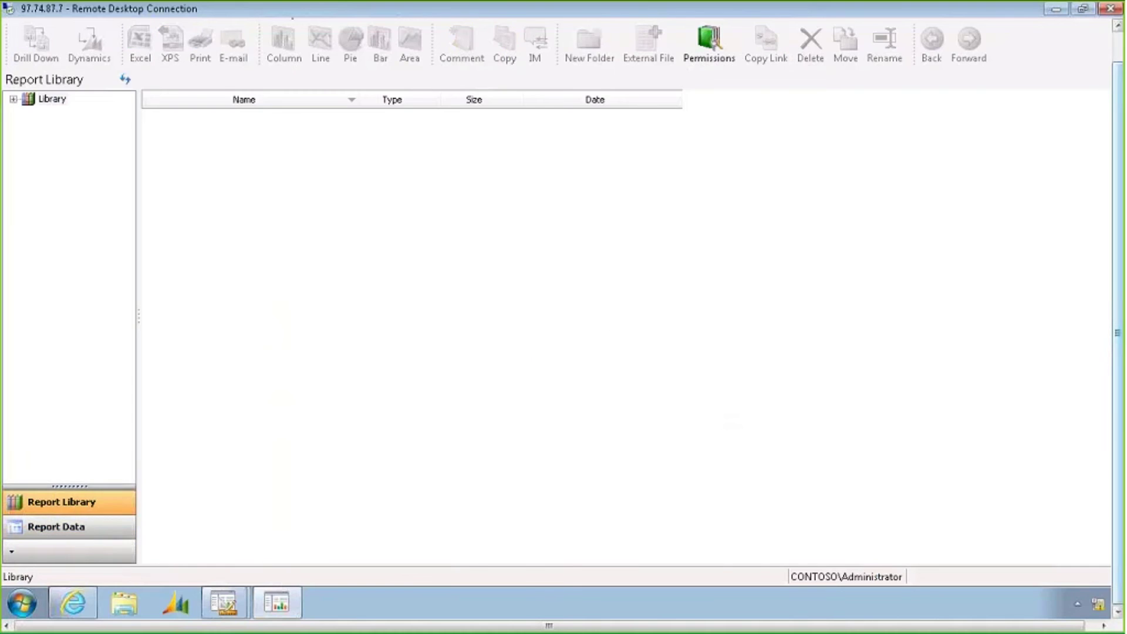
Step: Expand the library's 2012 and 2013 folders and open the contents of the 2013 folder
left_click(12, 132)
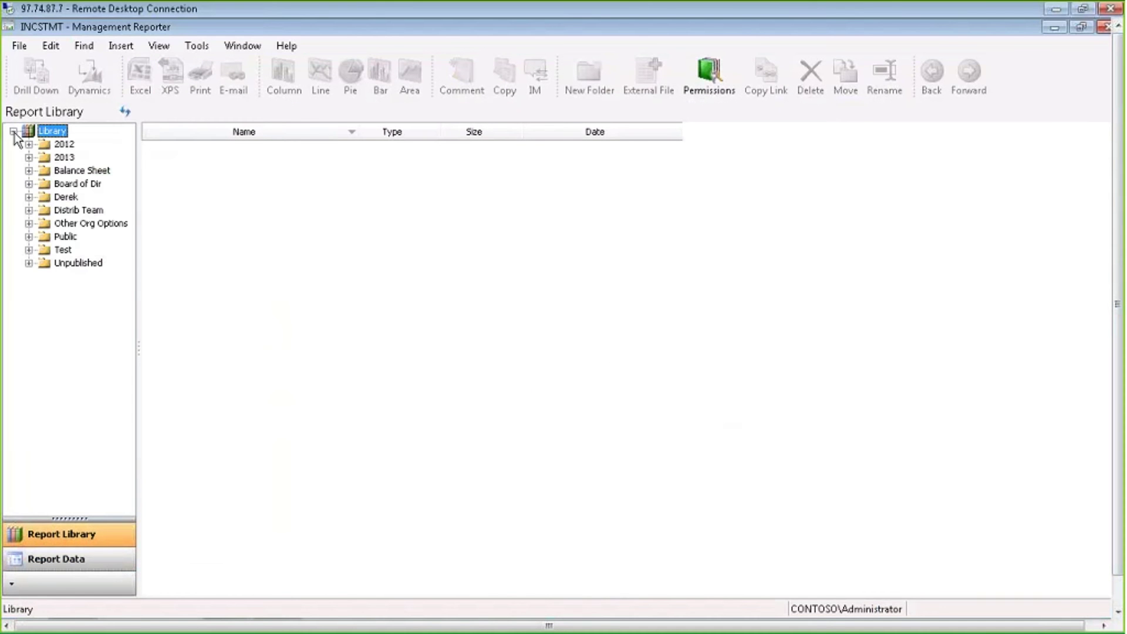
left_click(29, 144)
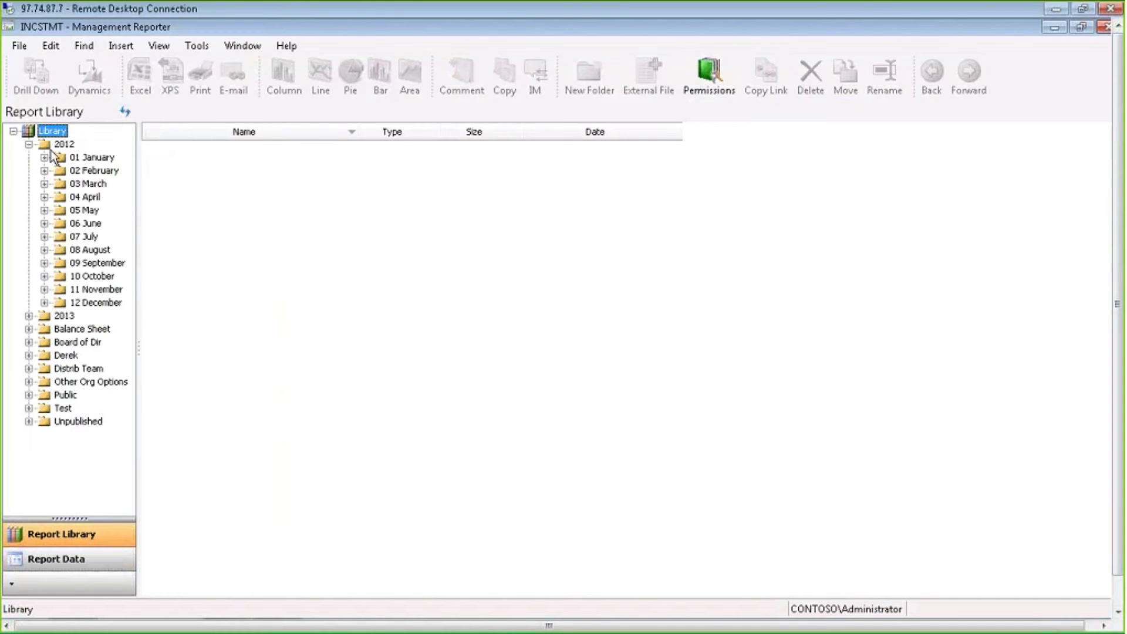
left_click(29, 317)
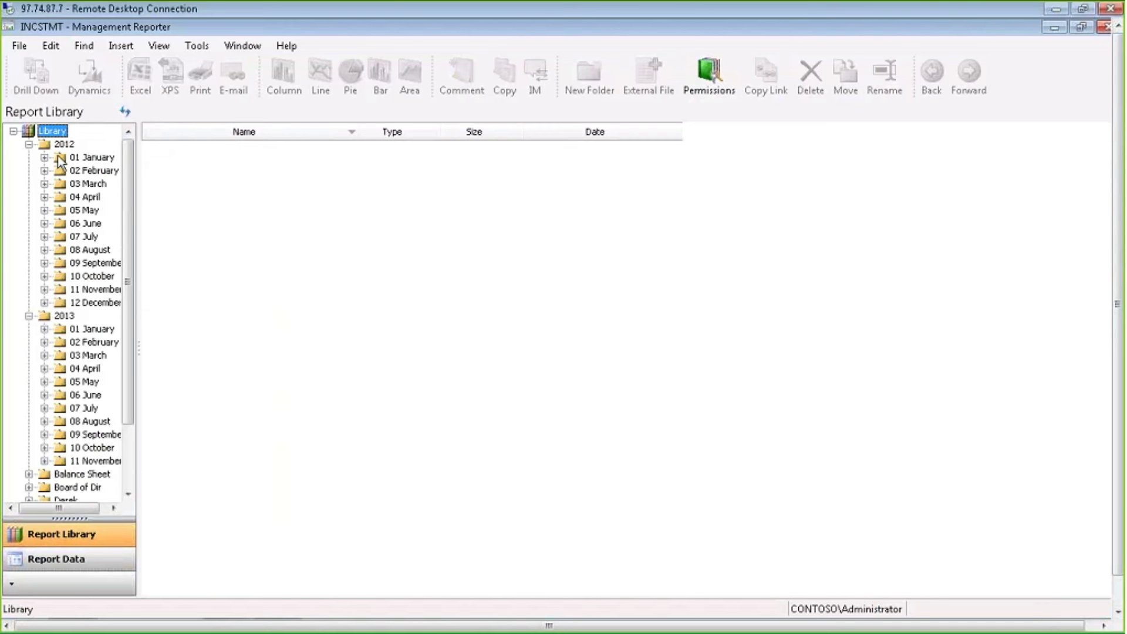
left_click(53, 320)
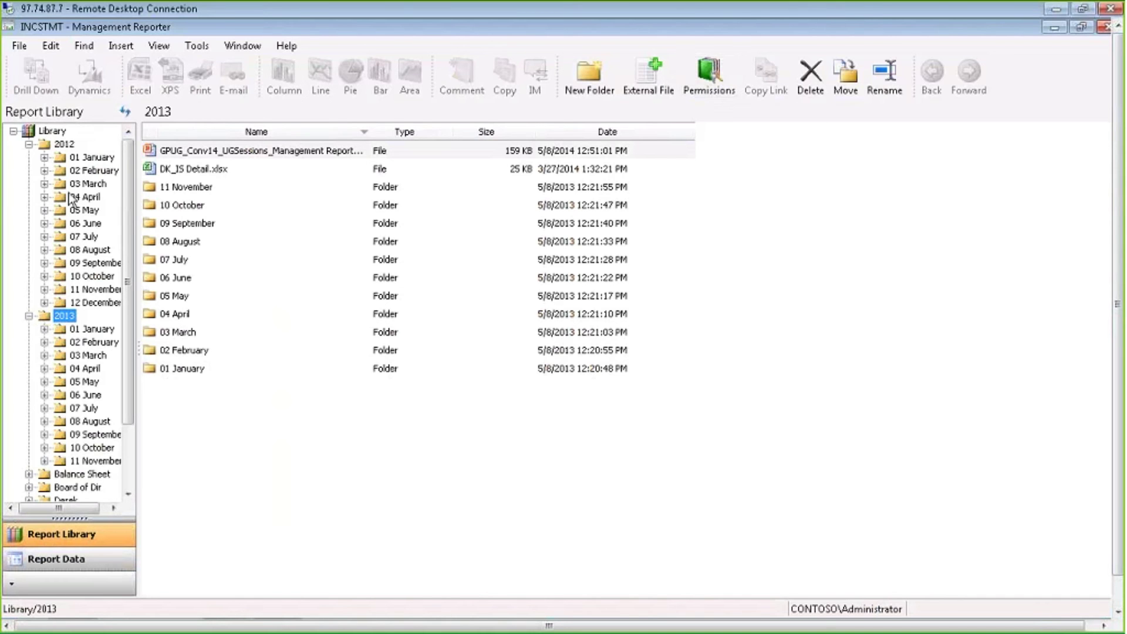
Step: Grant the MSX Group View permission on the 2013 folder of the report library
left_click(716, 72)
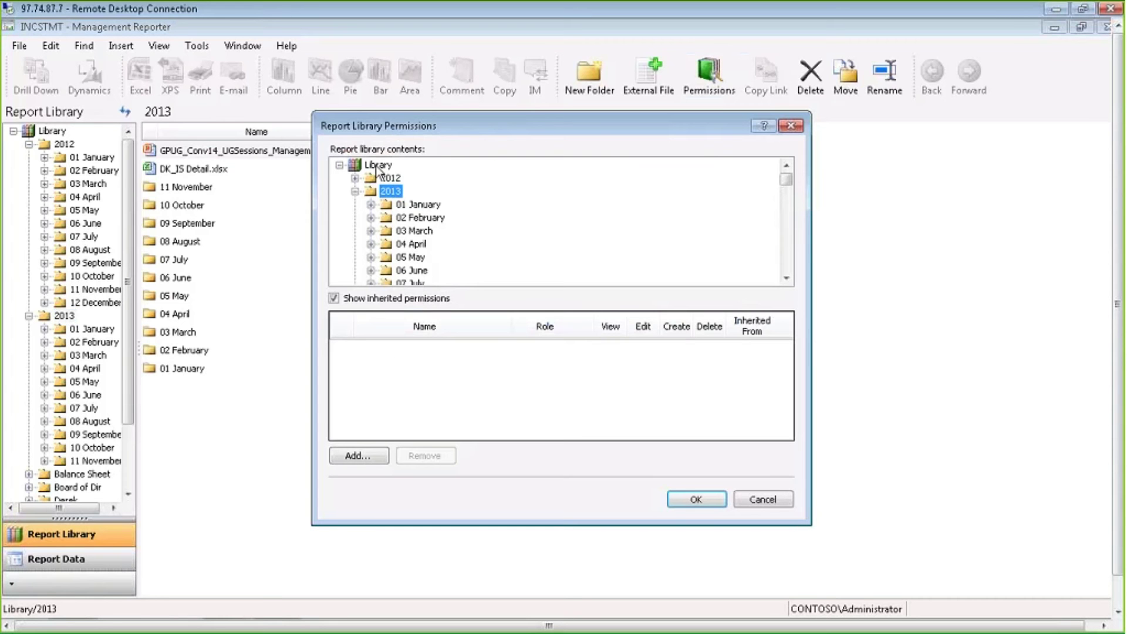
left_click(359, 455)
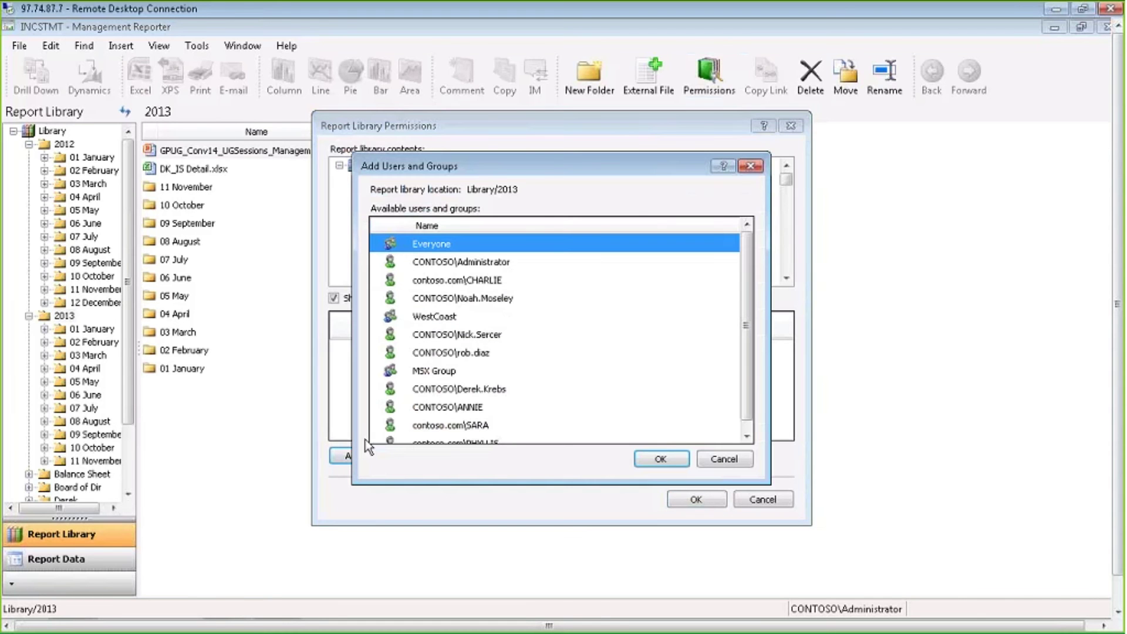
left_click(437, 371)
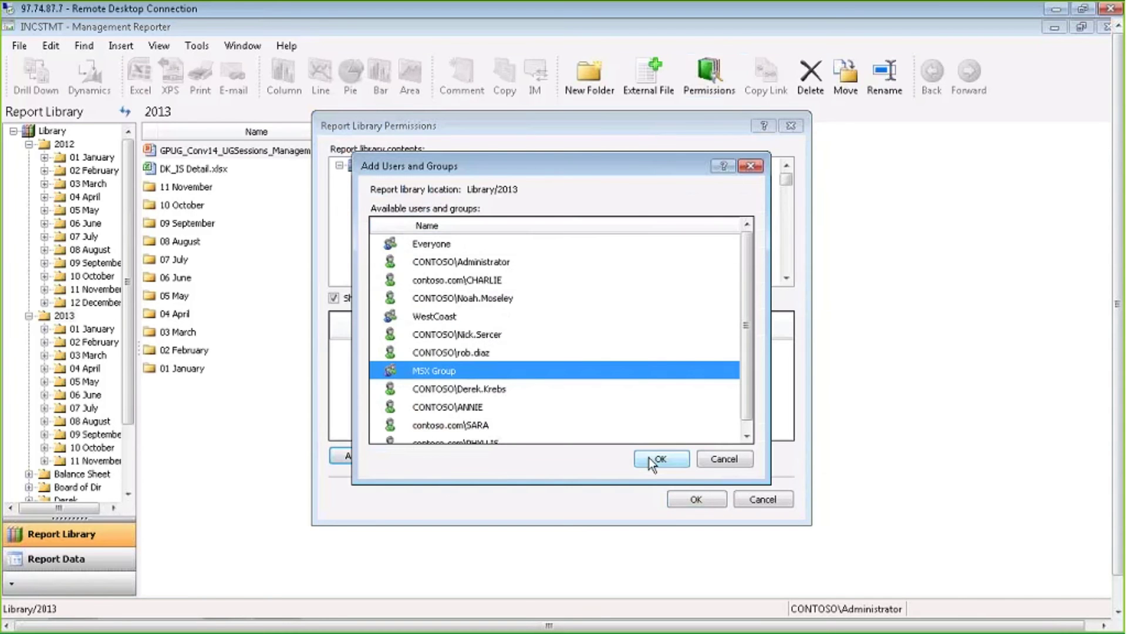
left_click(650, 457)
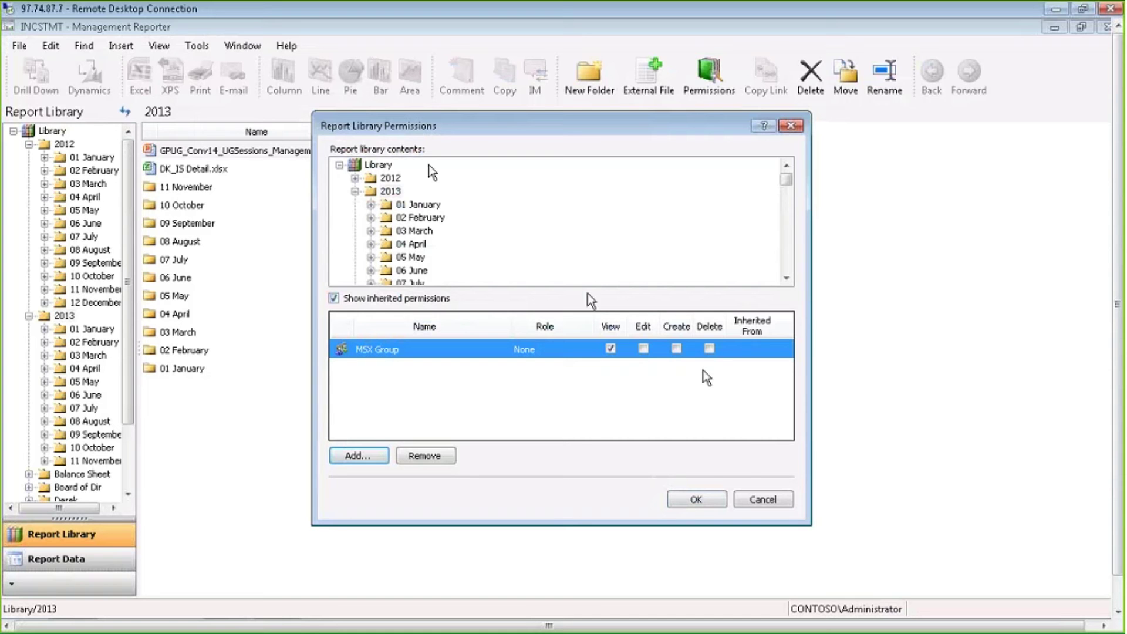
left_click(697, 501)
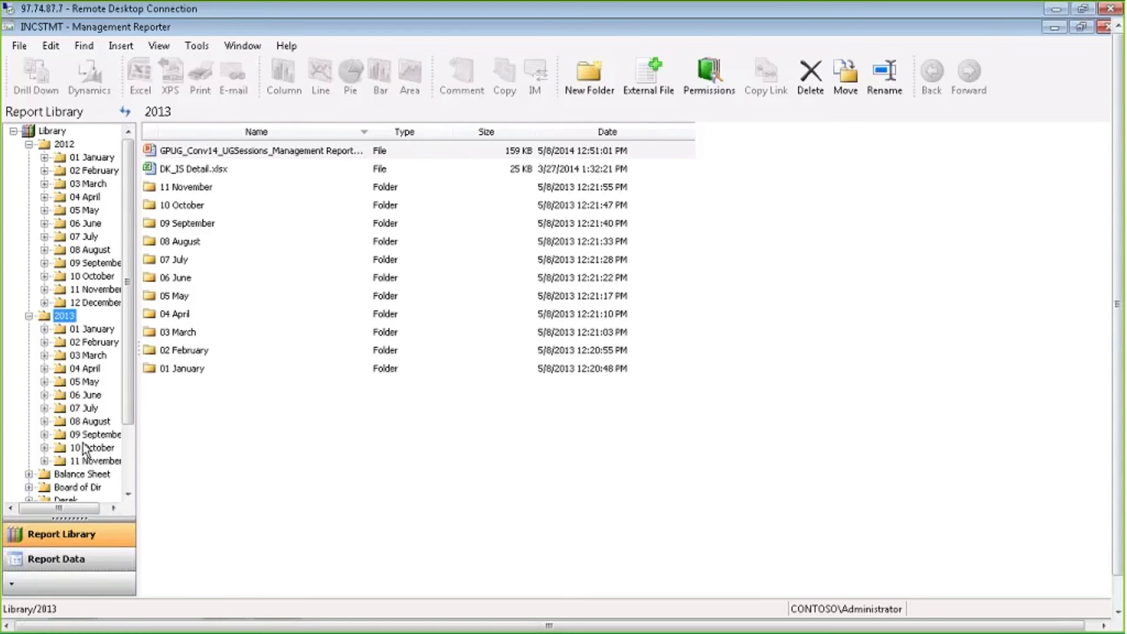
Step: Look through the 01 January and 03 March folders of 2013, and return to the INCSTMT report data
left_click(82, 331)
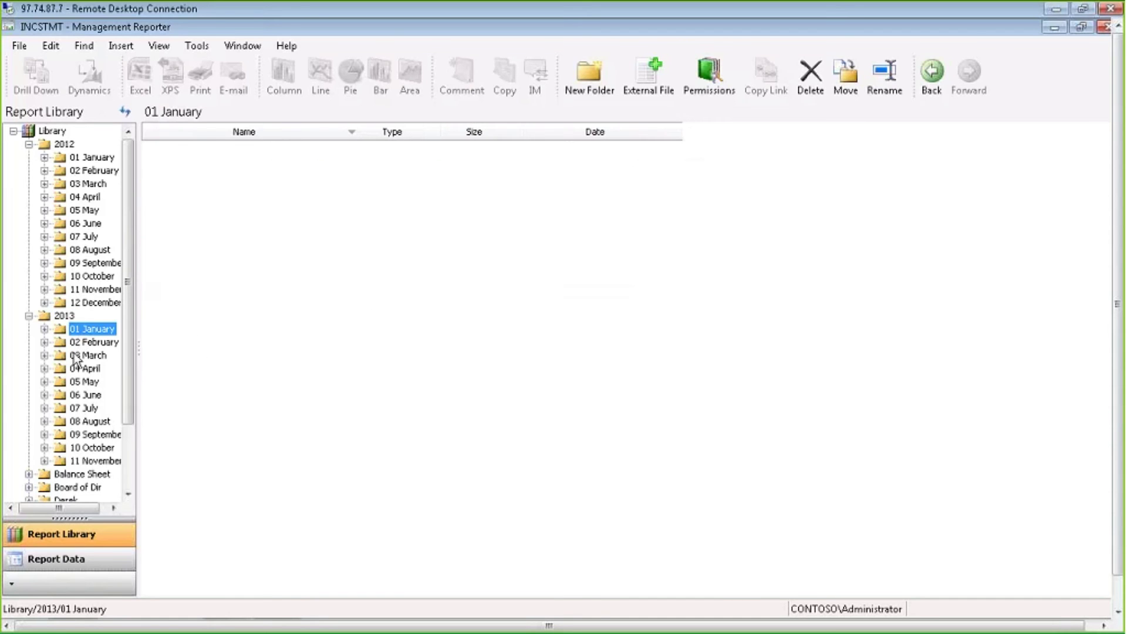
left_click(77, 356)
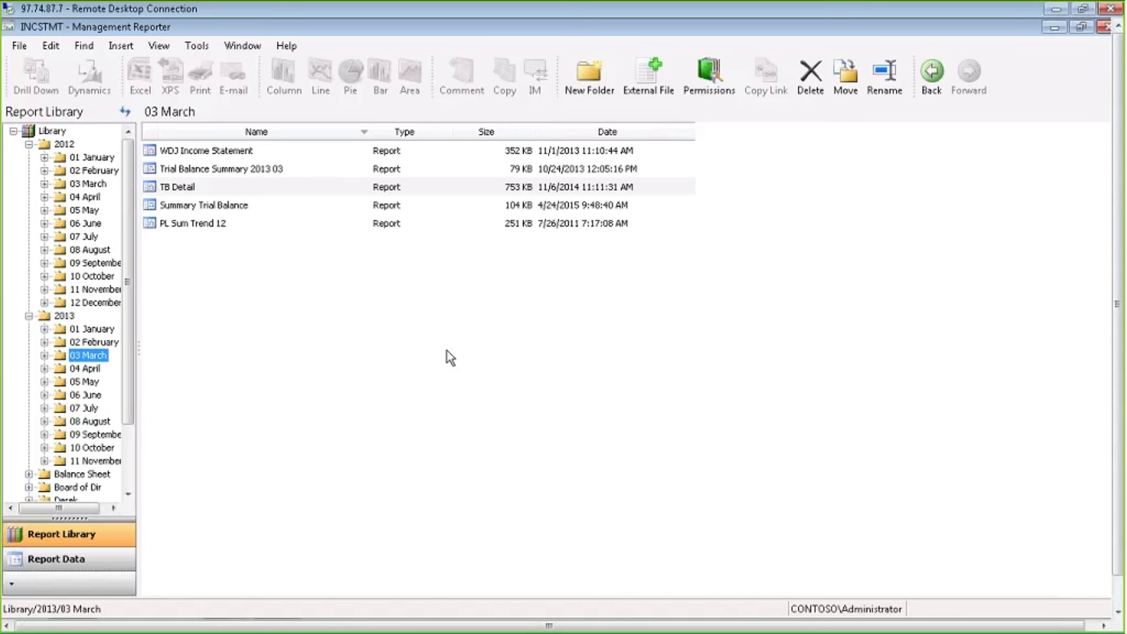
left_click(75, 564)
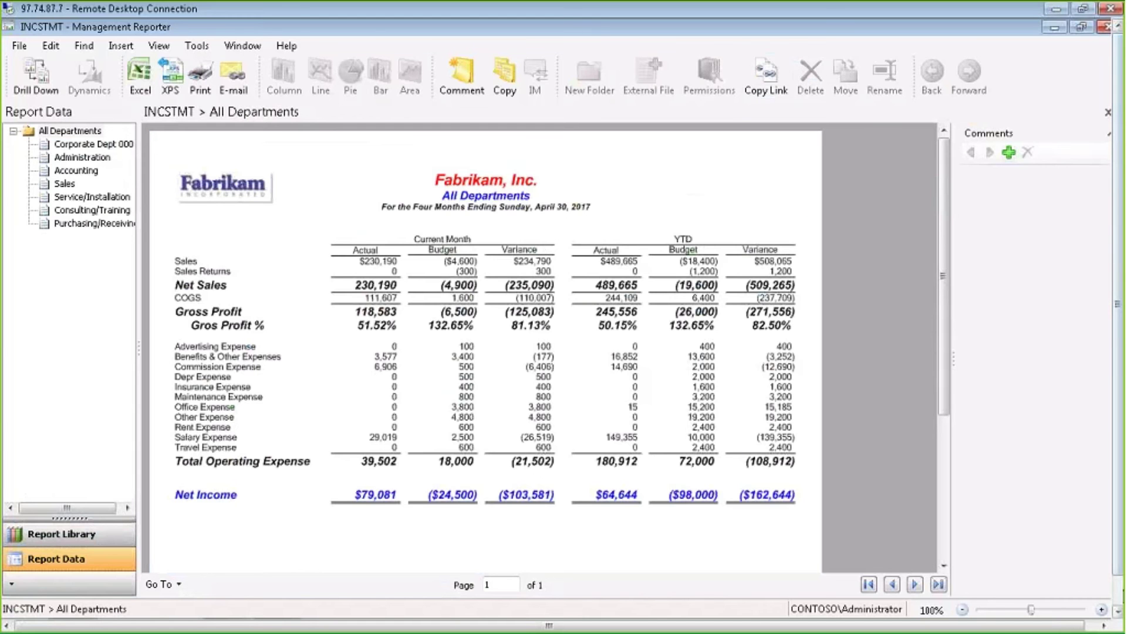
Step: Open a new Internet Explorer window and load the INCSTMT report in the web viewer from its pasted link
left_click(1119, 603)
right_click(74, 605)
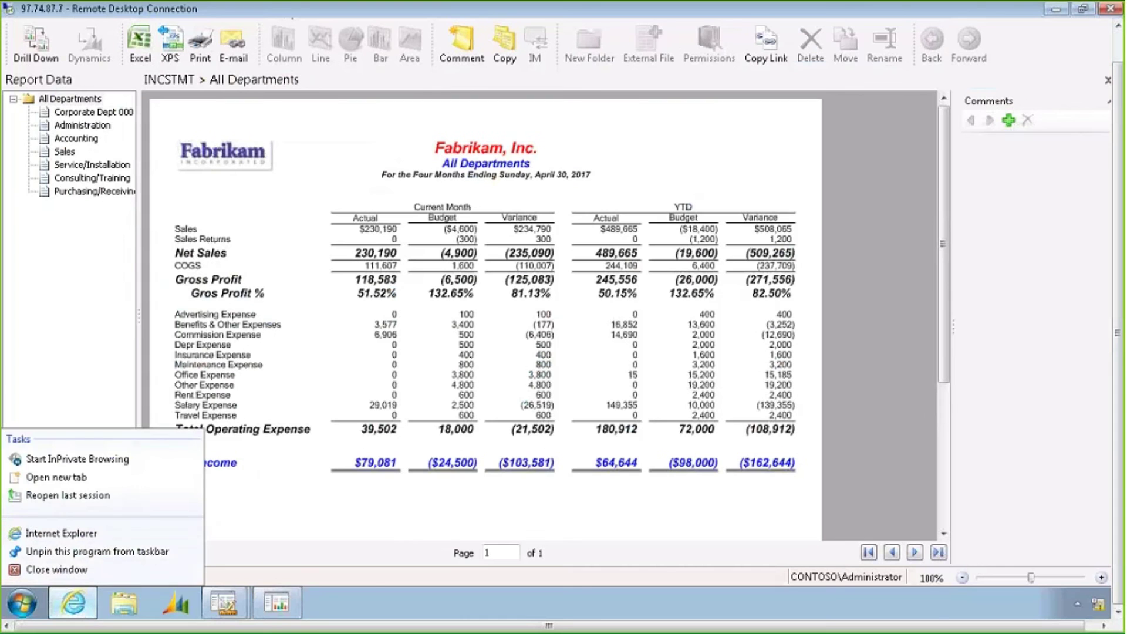
left_click(77, 534)
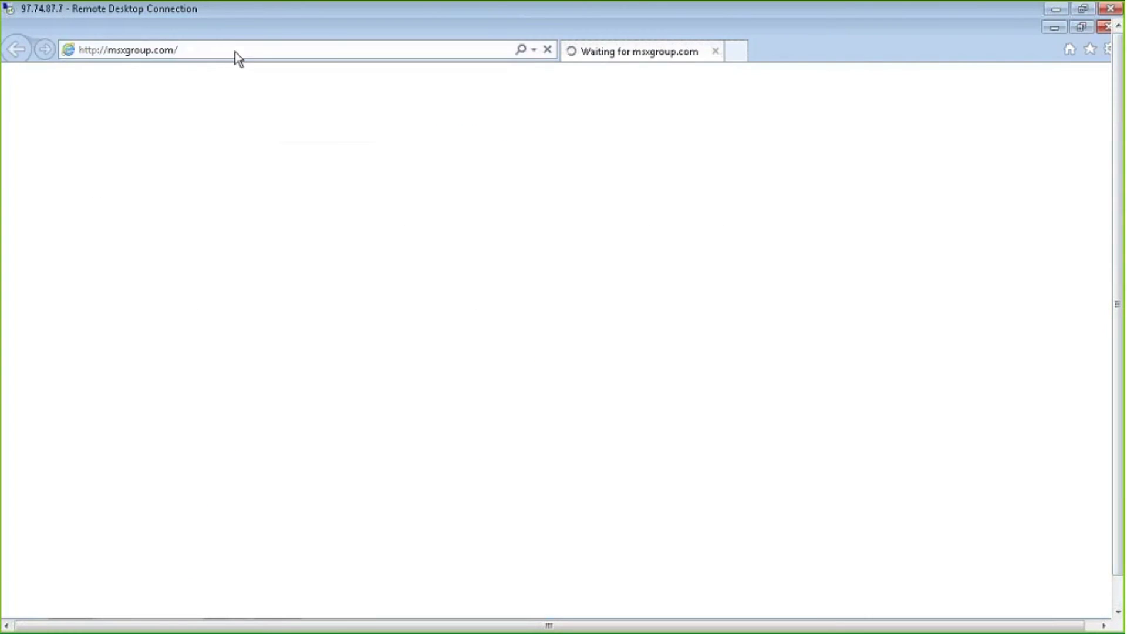
left_click(236, 52)
right_click(238, 52)
left_click(281, 124)
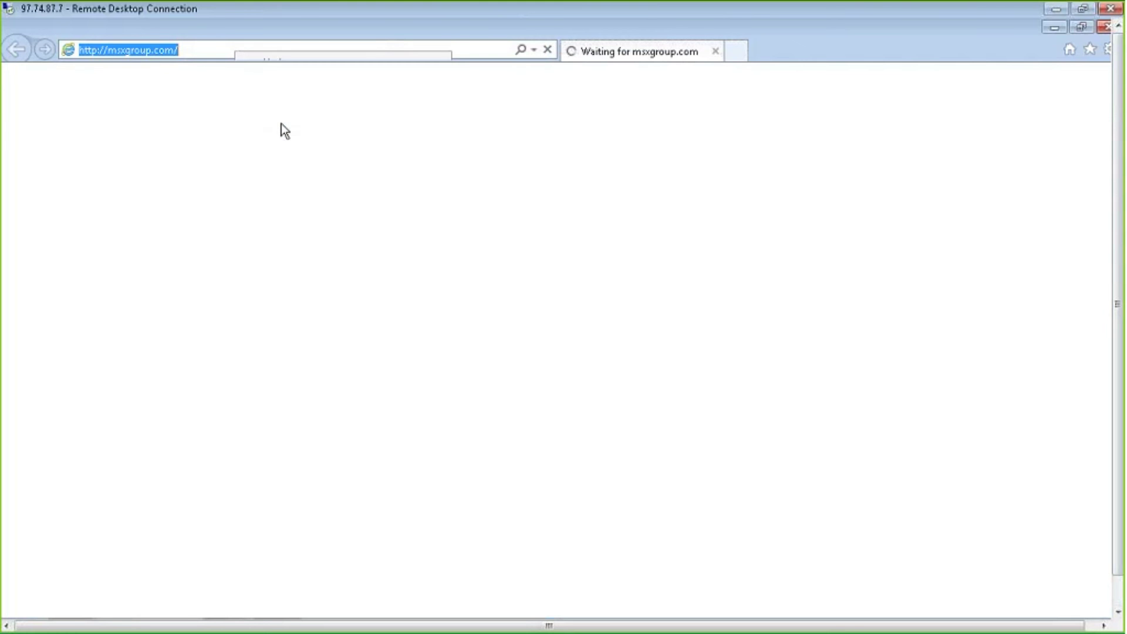
key("Return")
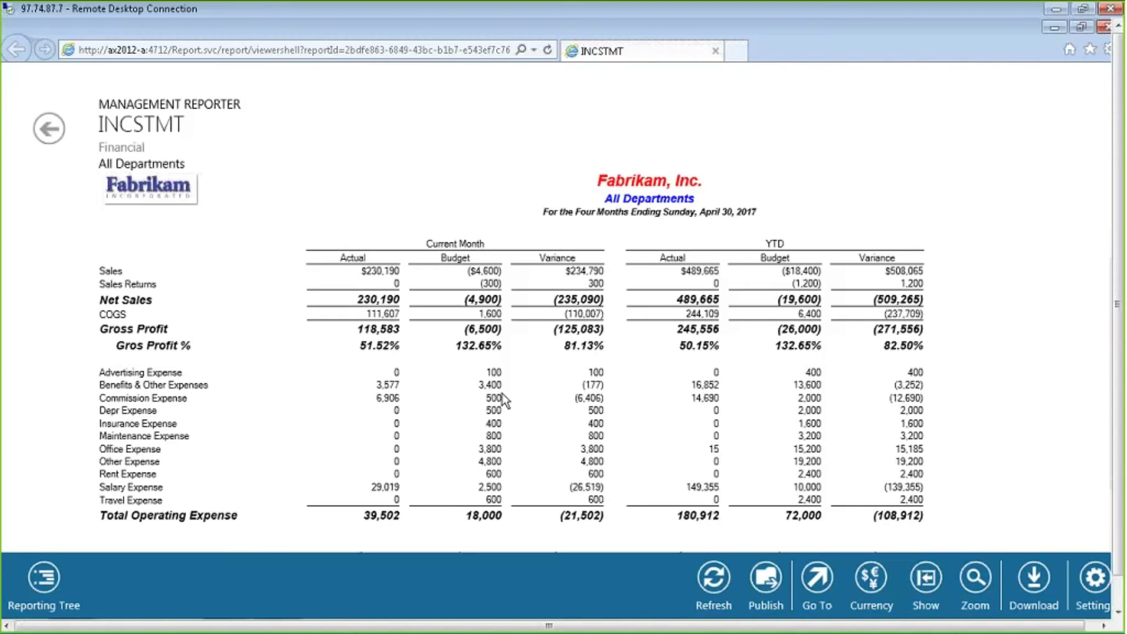
Step: Switch back to the Dept tree definition in the report designer
left_click(1121, 597)
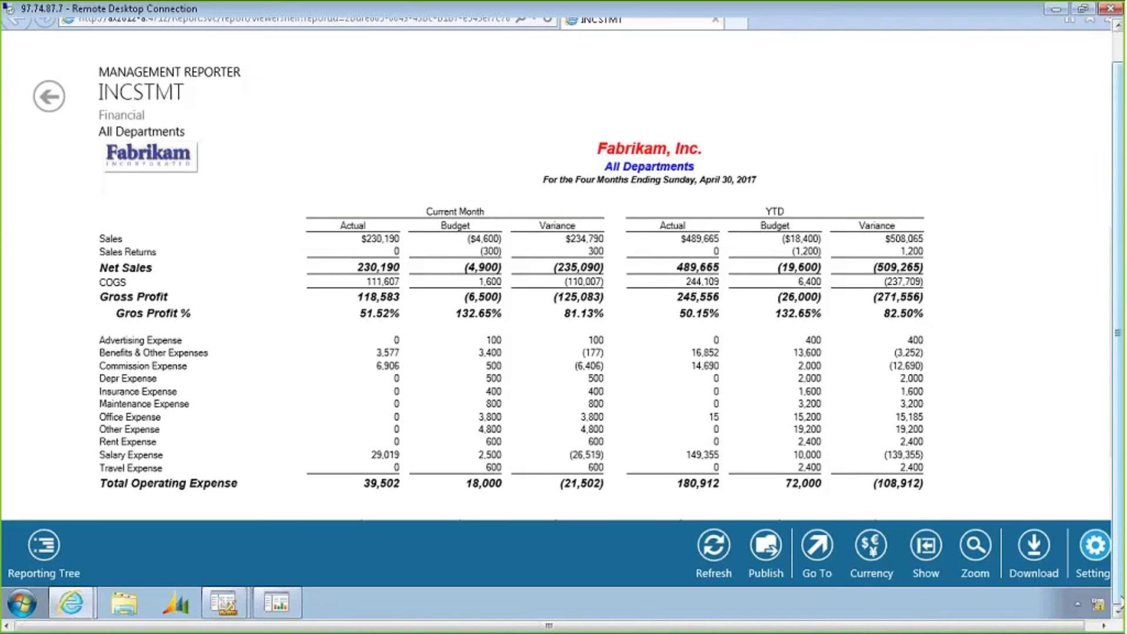
mouse_move(224, 604)
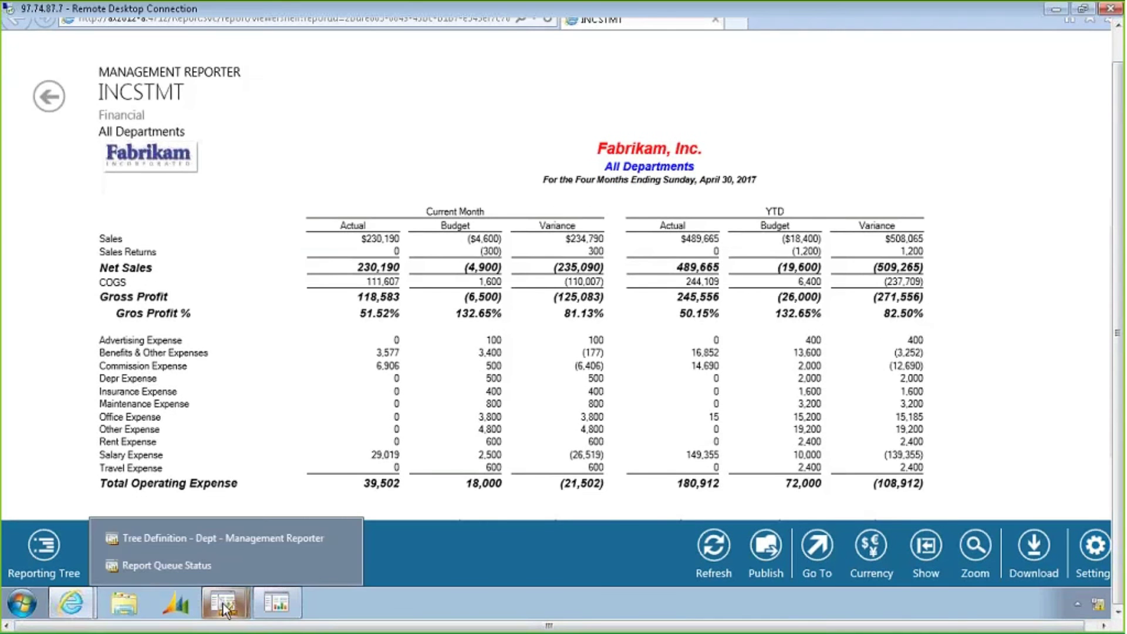
left_click(231, 541)
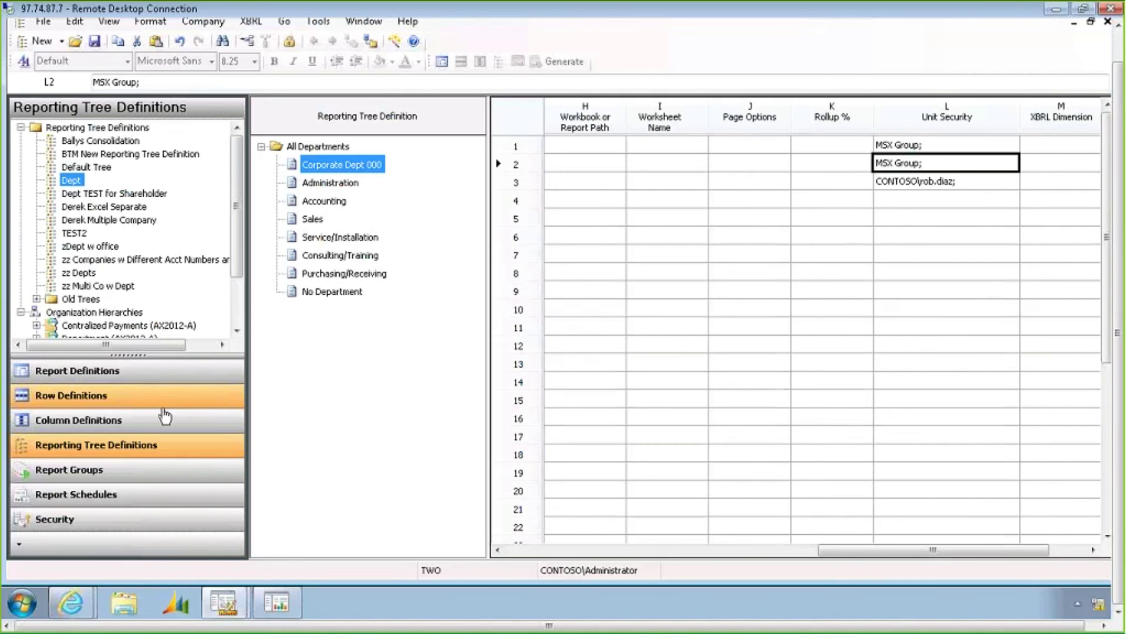
Step: Open the Monthly Reporting Package report group and look through the reports it contains
left_click(82, 468)
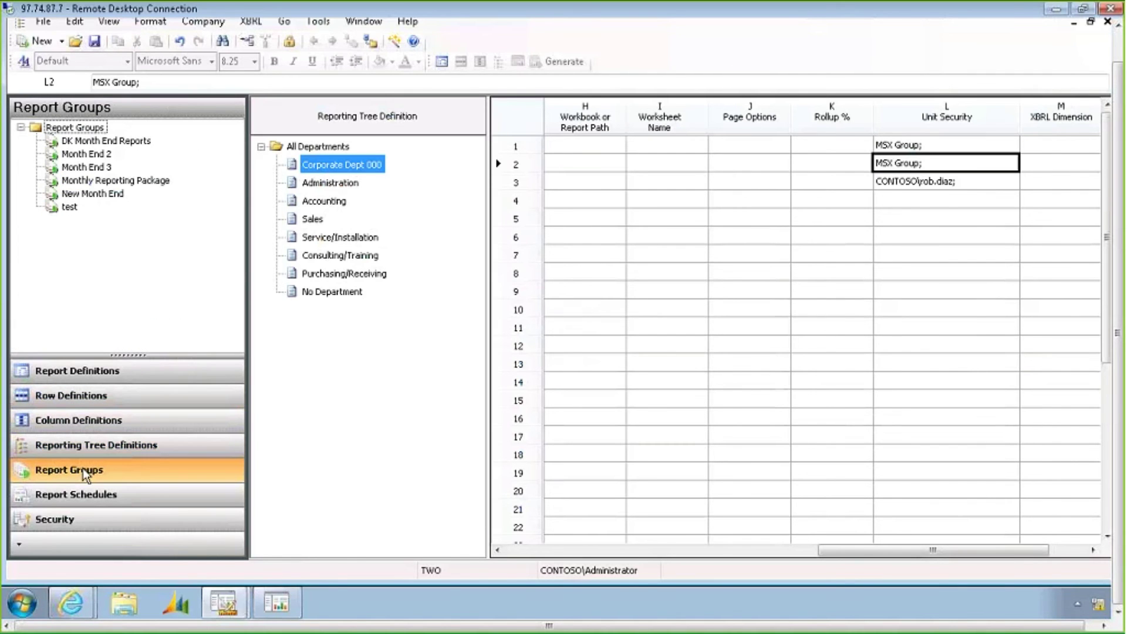
left_click(77, 129)
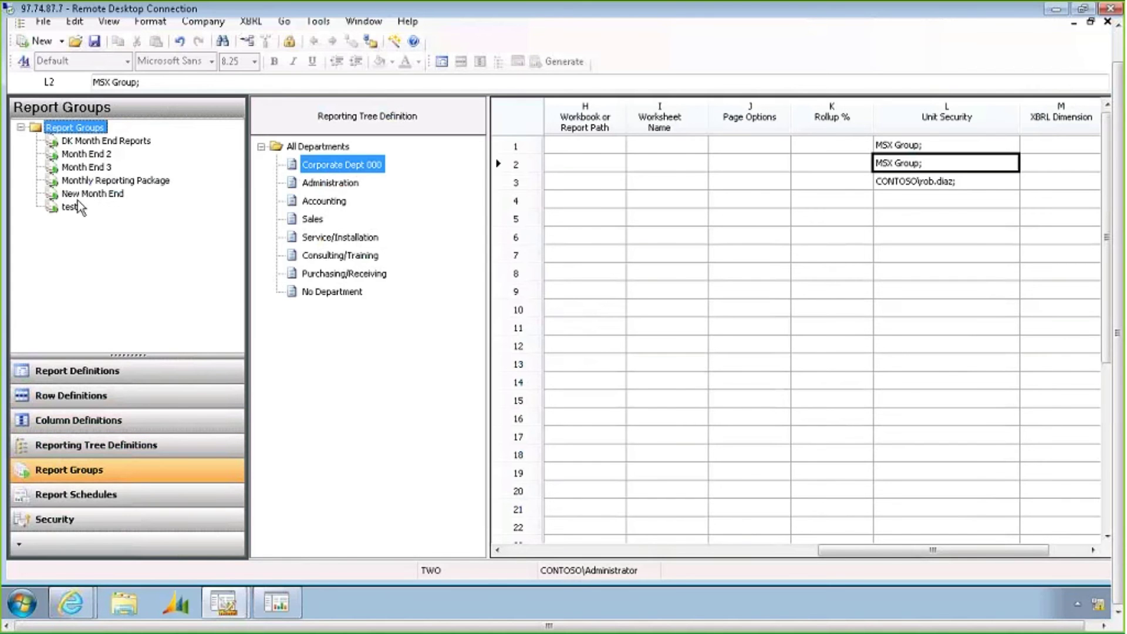
left_click(127, 182)
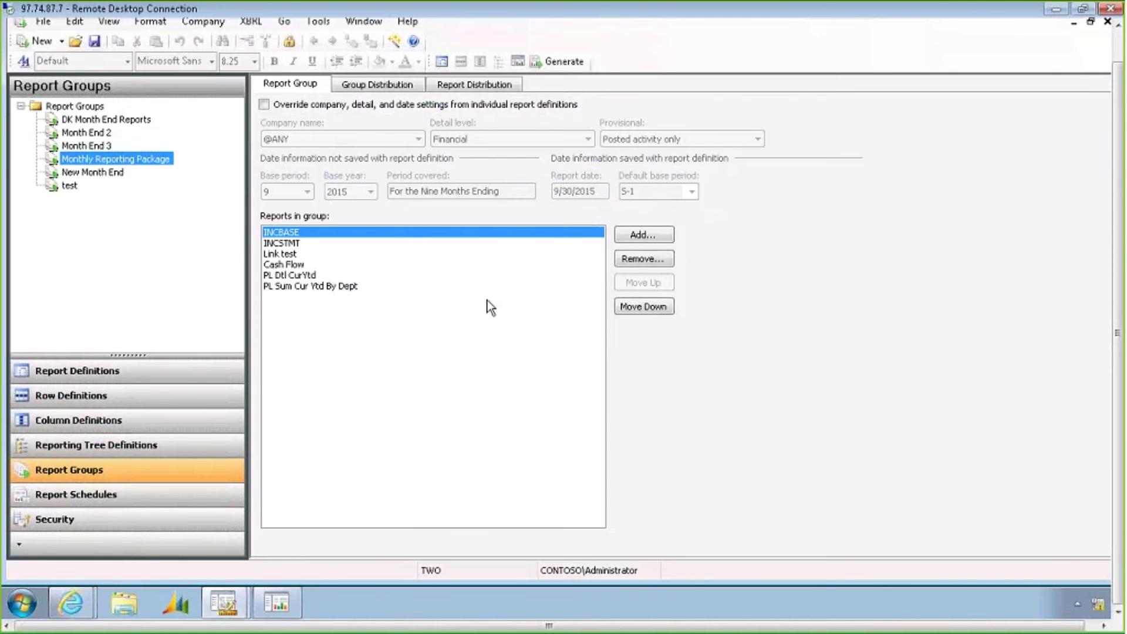
left_click(304, 243)
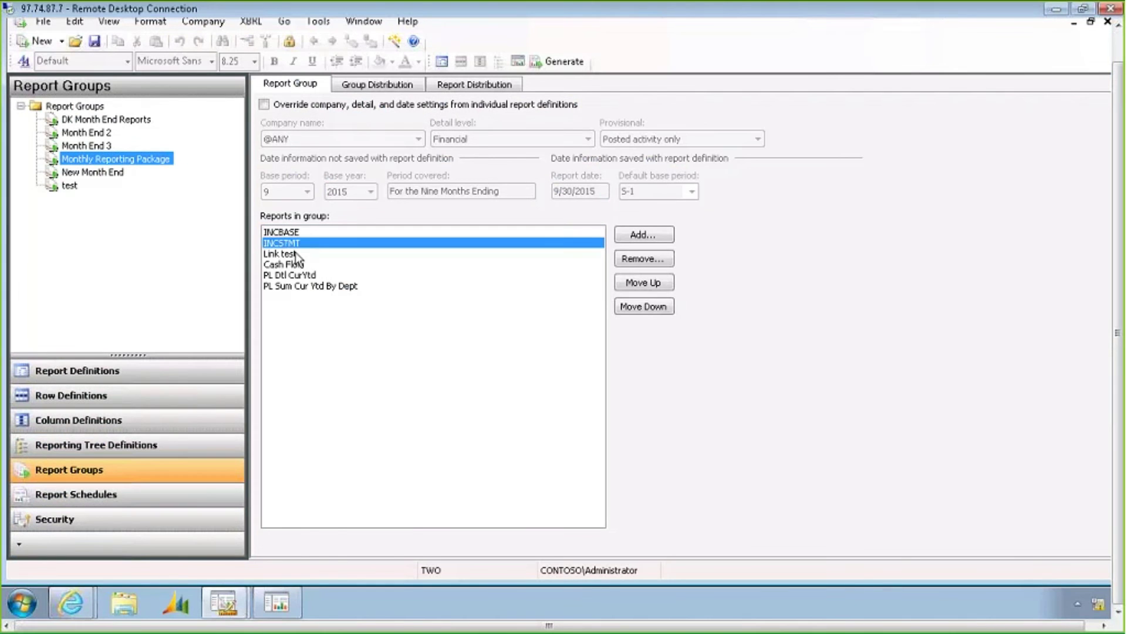
left_click(299, 254)
left_click(302, 265)
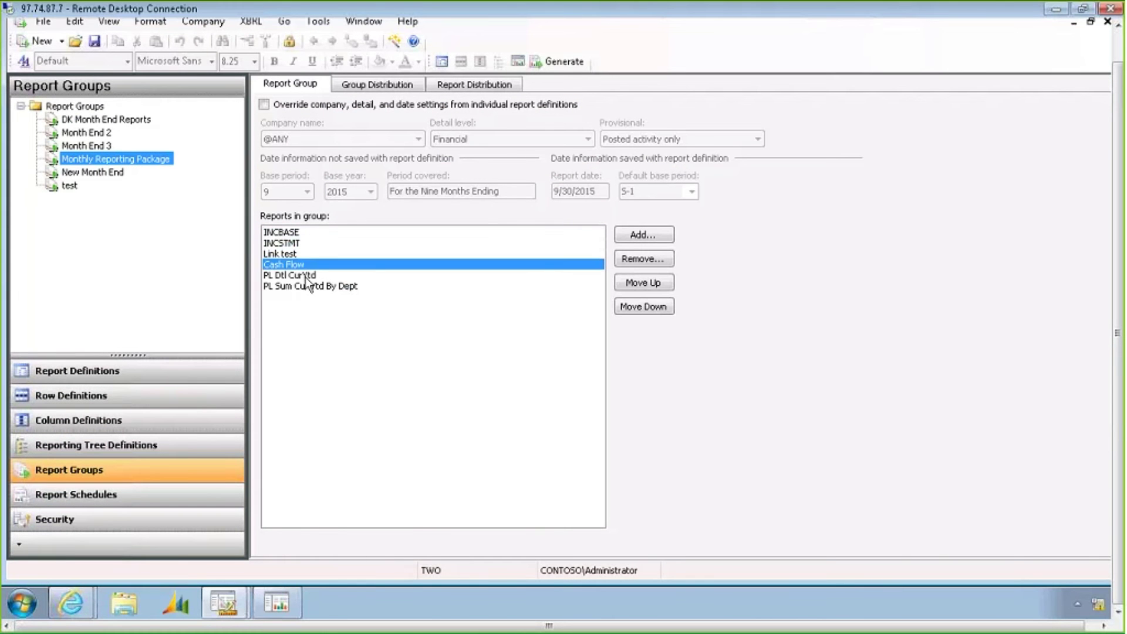
left_click(317, 287)
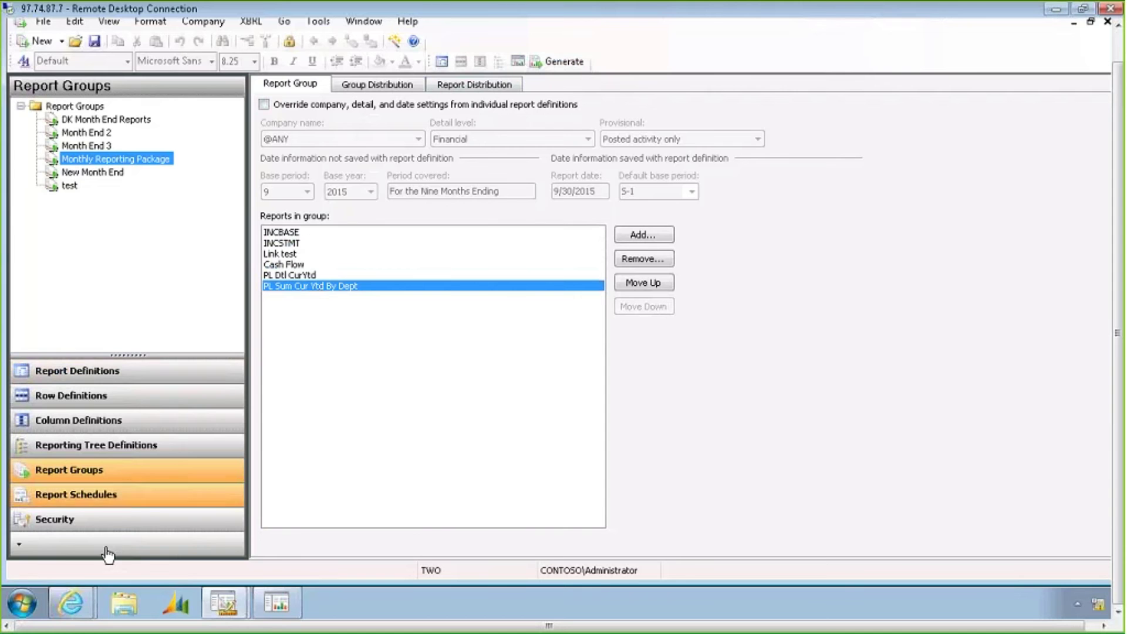
Step: Switch to the Monthly Reporting Package in Internet Explorer and view its Income Statement with % Calculations and PL Sum Cur Ytd By Dept reports
mouse_move(76, 596)
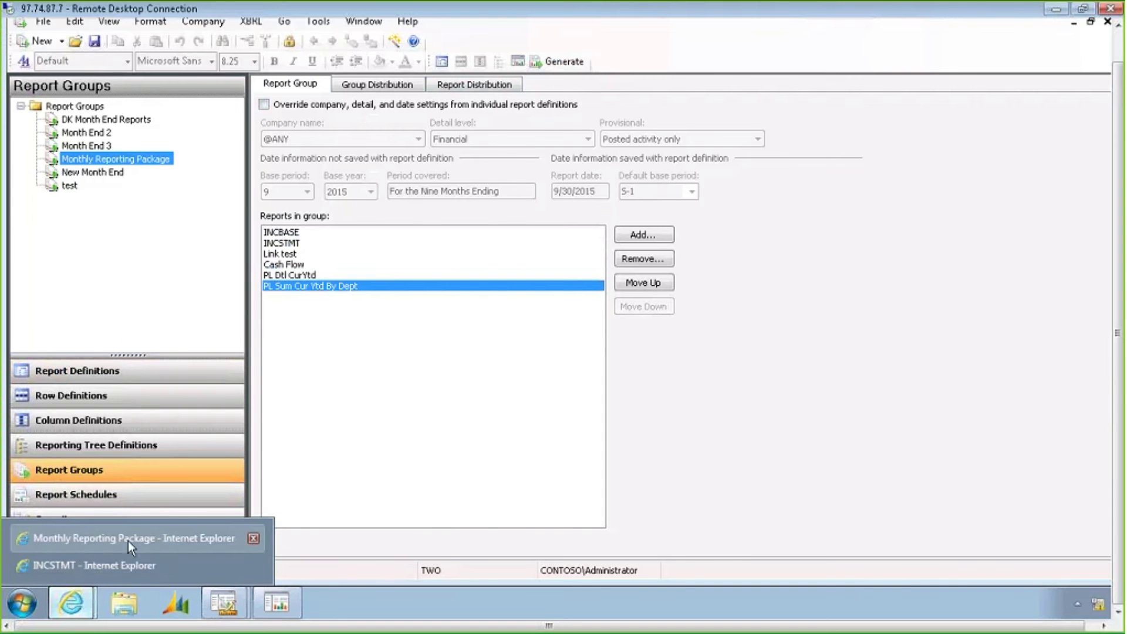
left_click(113, 542)
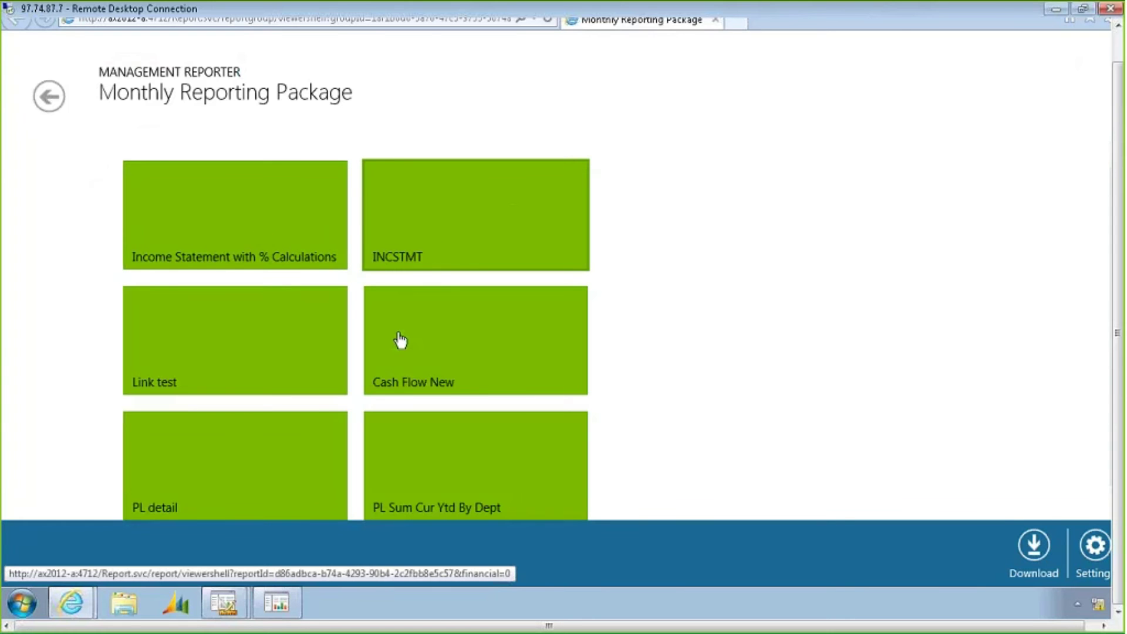
left_click(289, 209)
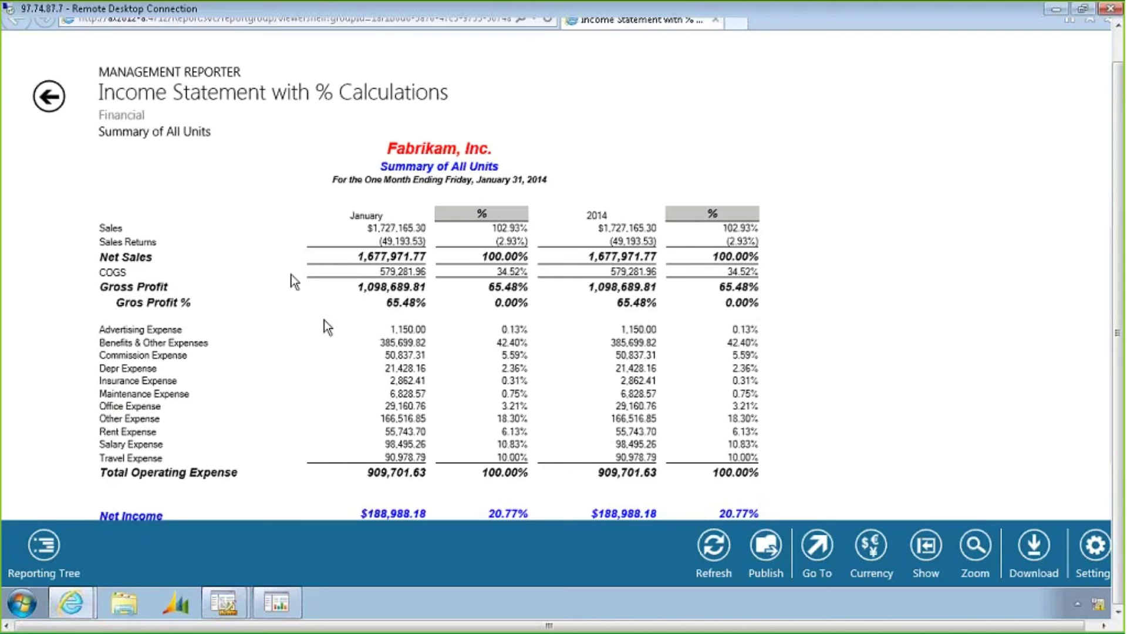
left_click(48, 97)
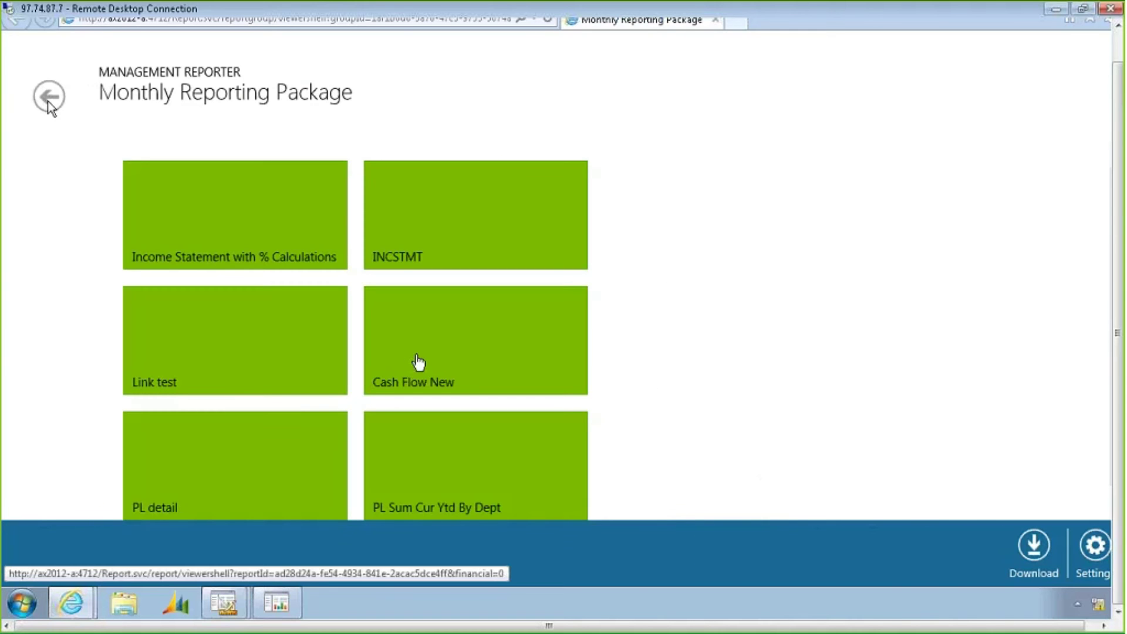
left_click(469, 457)
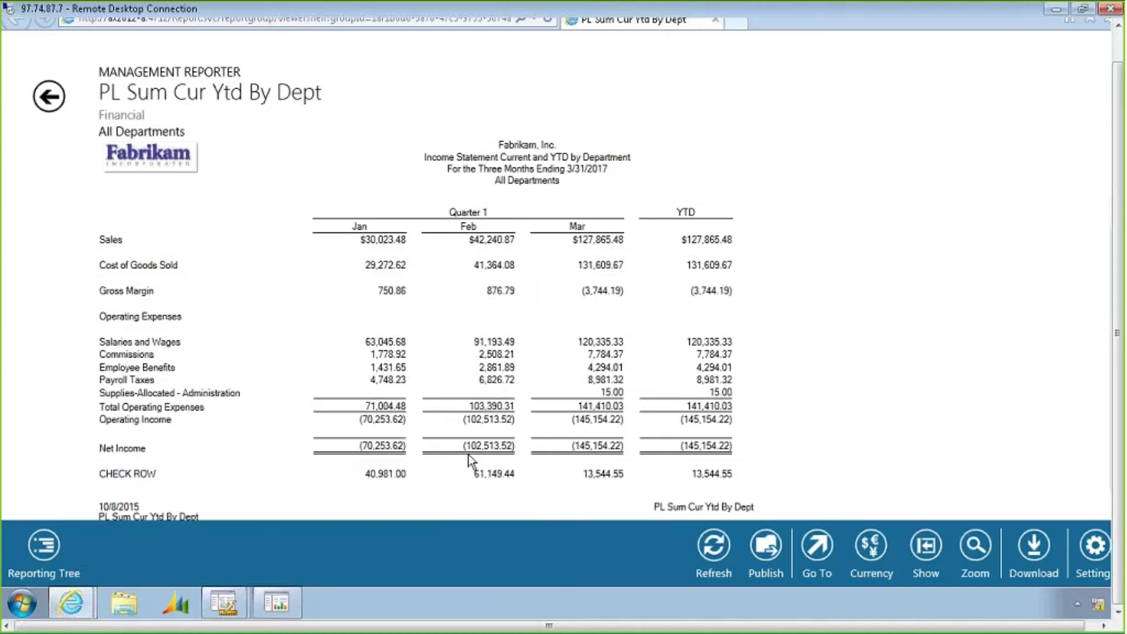
left_click(50, 101)
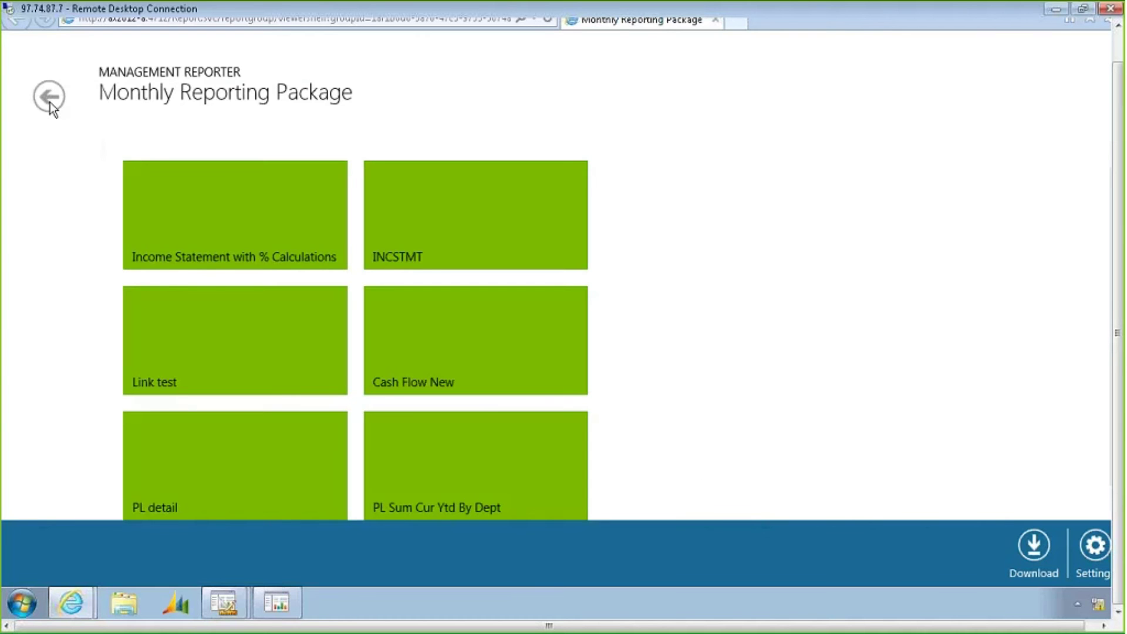
Step: View Income Statement with % Calculations in a separate browser window, and highlight the web address of the Monthly Reporting Package page
right_click(265, 219)
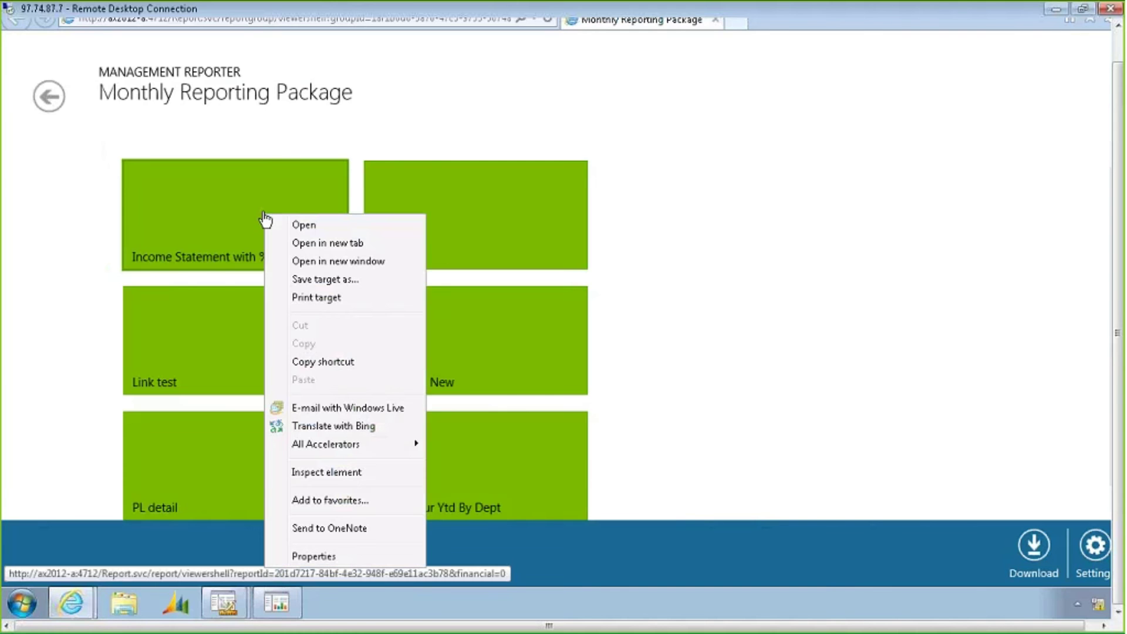
left_click(376, 262)
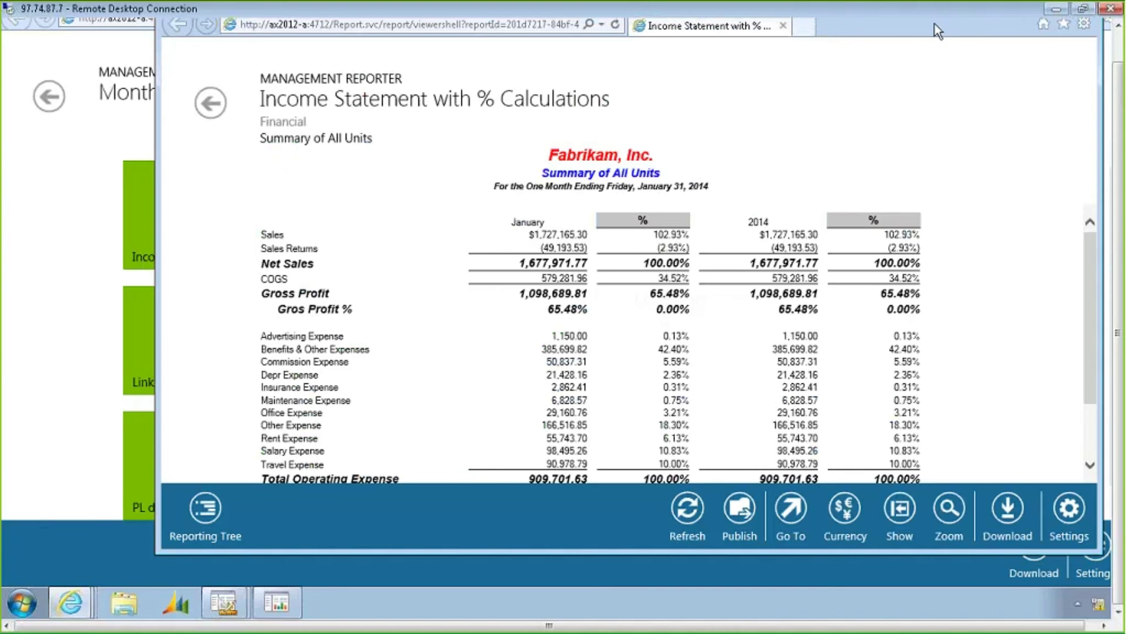
left_click_drag(931, 27, 892, 44)
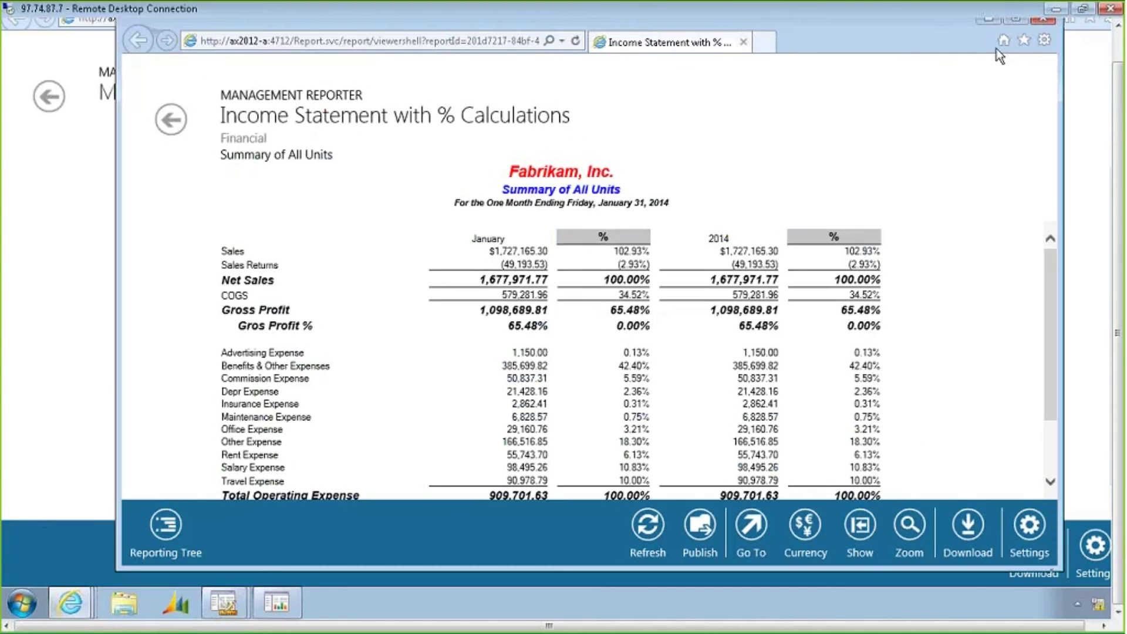
left_click(1044, 22)
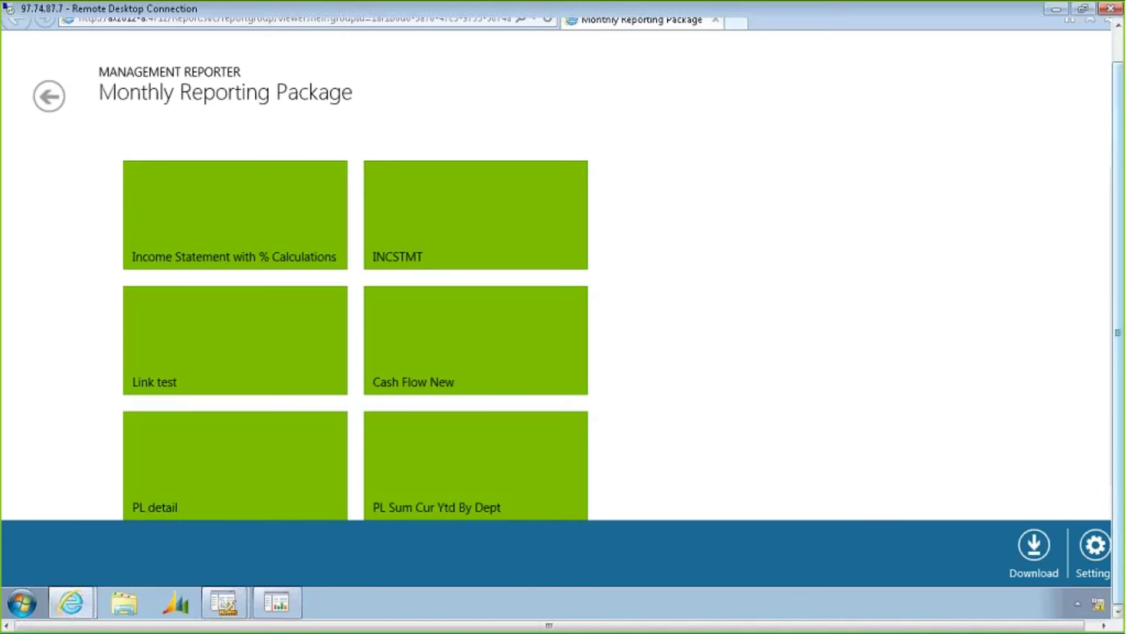
left_click(1119, 44)
left_click(290, 50)
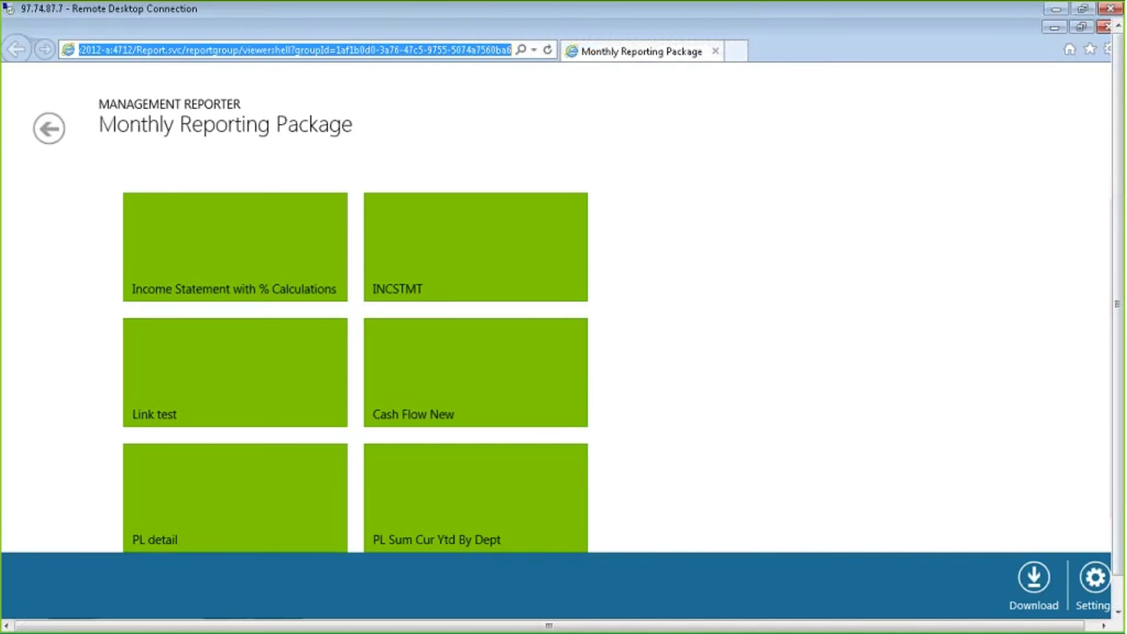
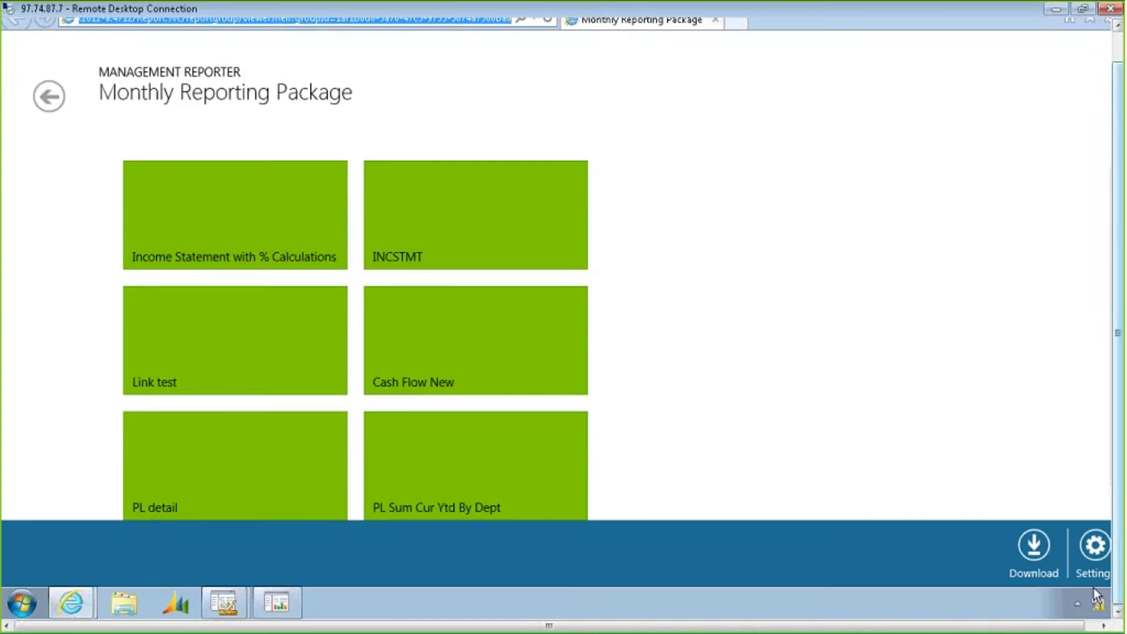
Step: Switch to the report designer and open the Month End Report done Nightly report schedule
mouse_move(232, 602)
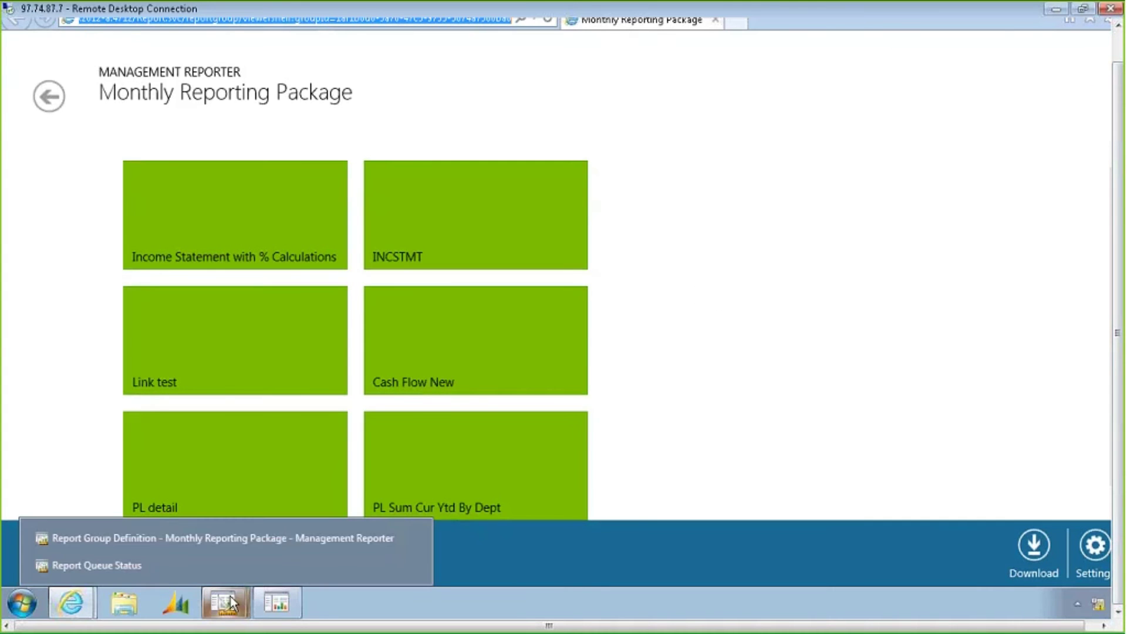
left_click(230, 541)
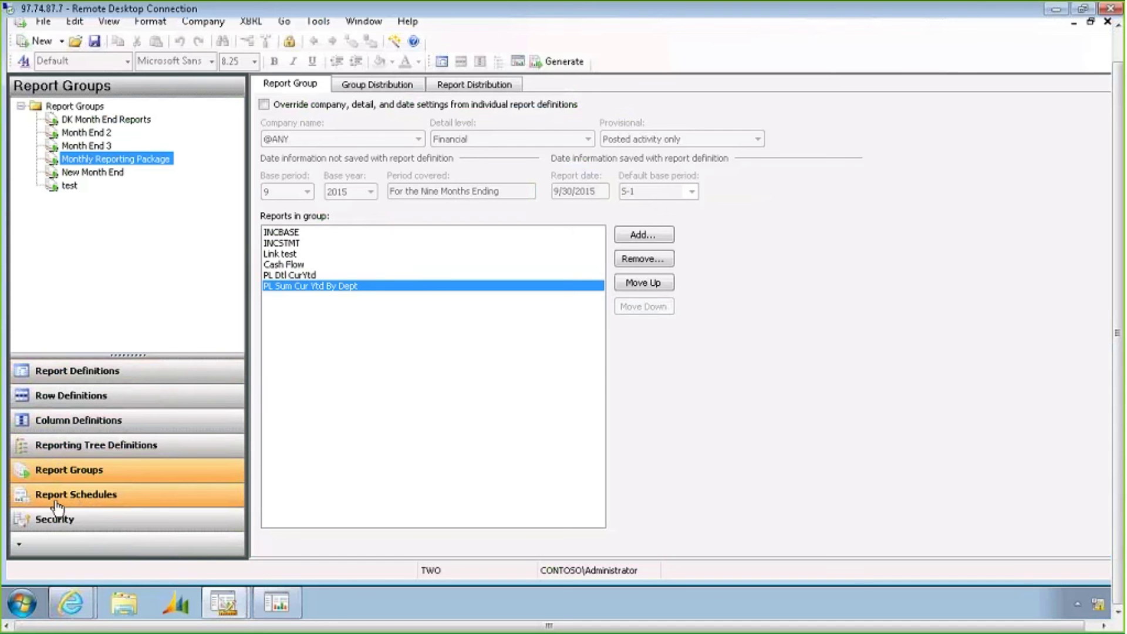
left_click(89, 499)
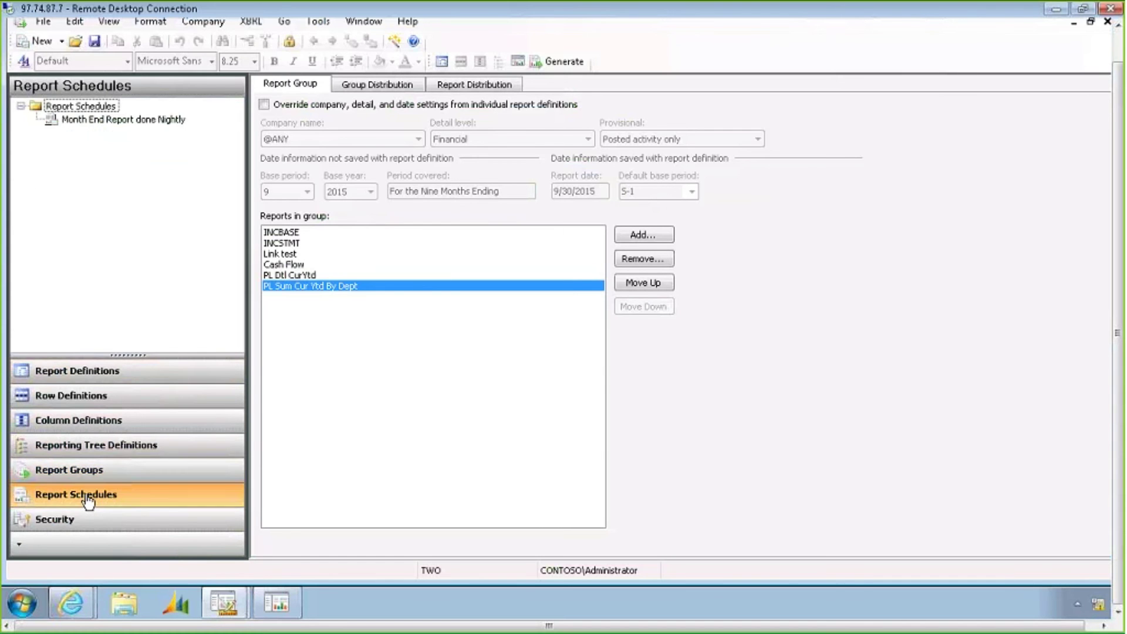
left_click(110, 123)
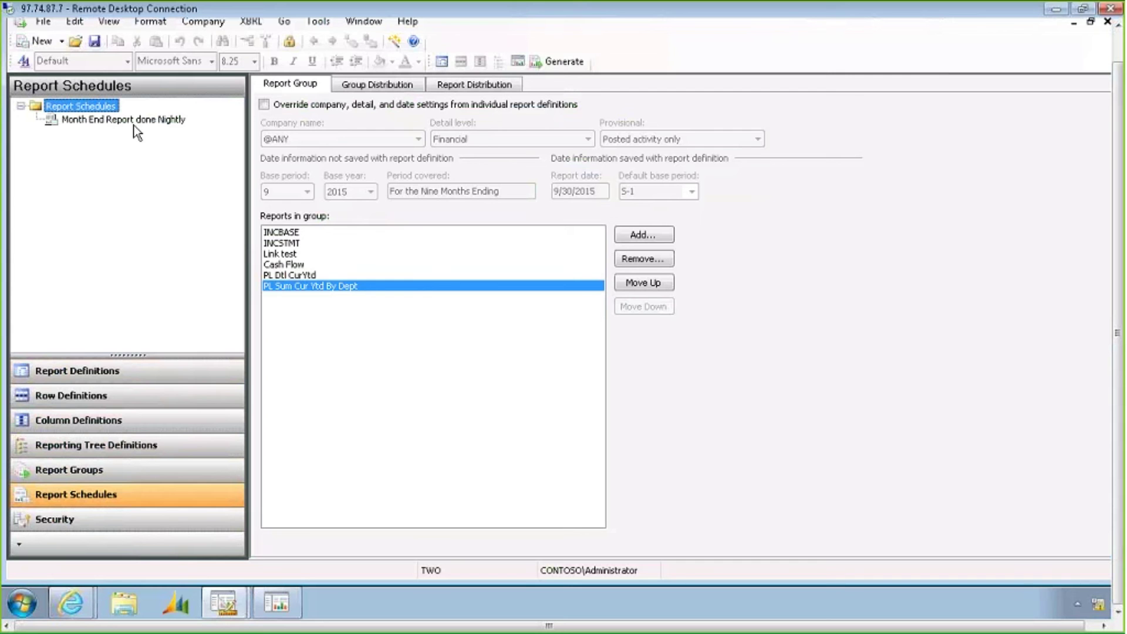
double_click(96, 123)
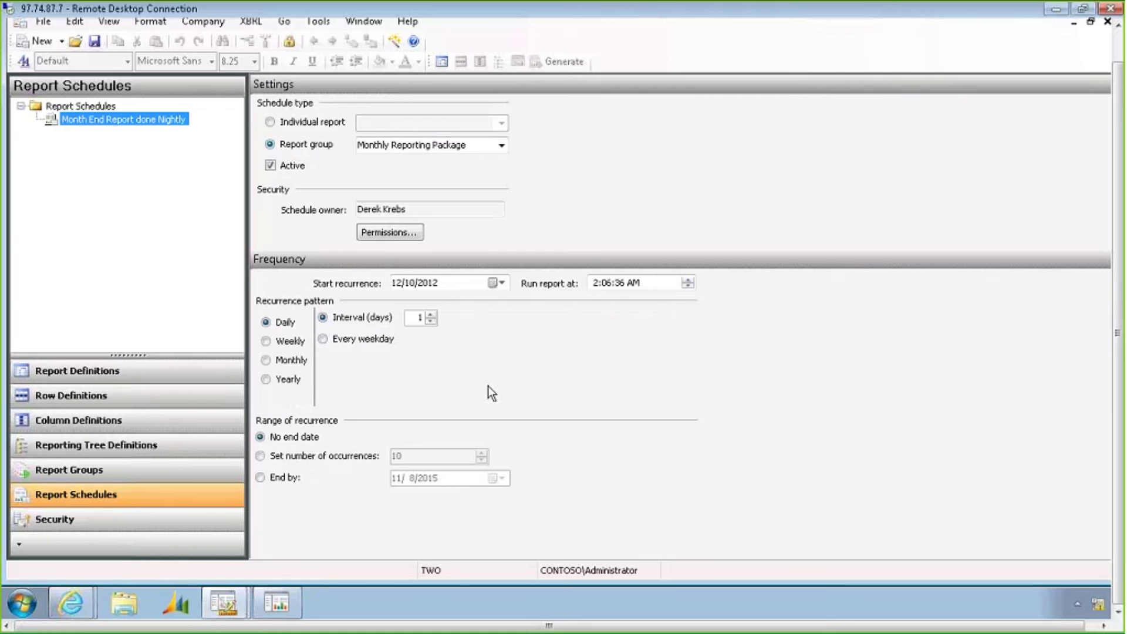
Step: Look at the individual reports available for the schedule, and return its schedule type to Report group with Monthly Reporting Package
left_click(306, 122)
left_click(502, 123)
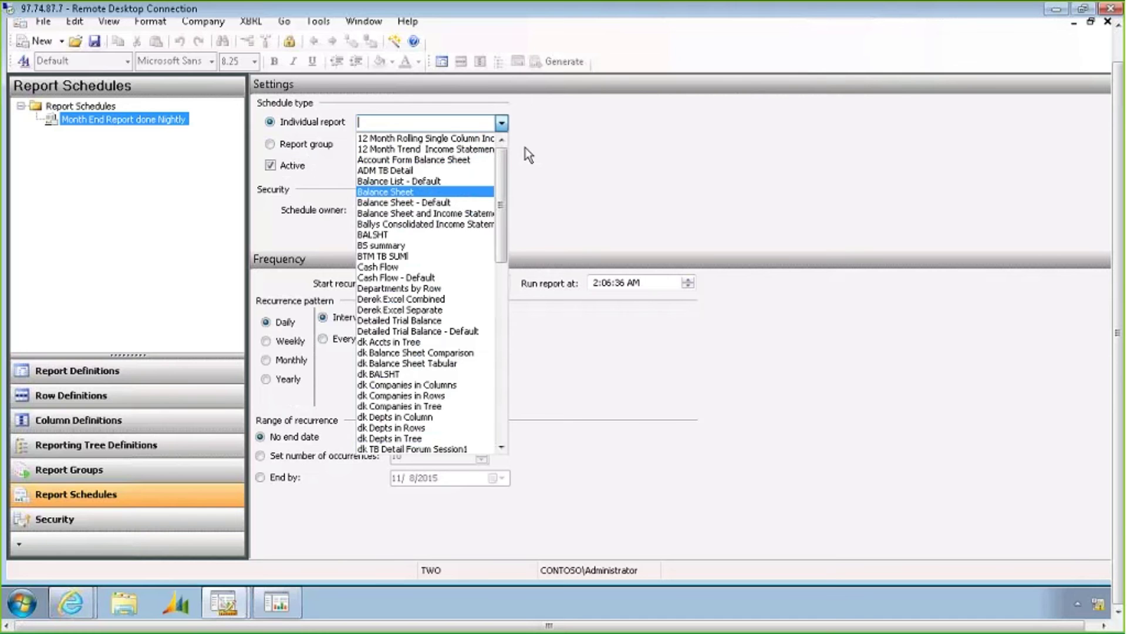
left_click(311, 150)
left_click(309, 147)
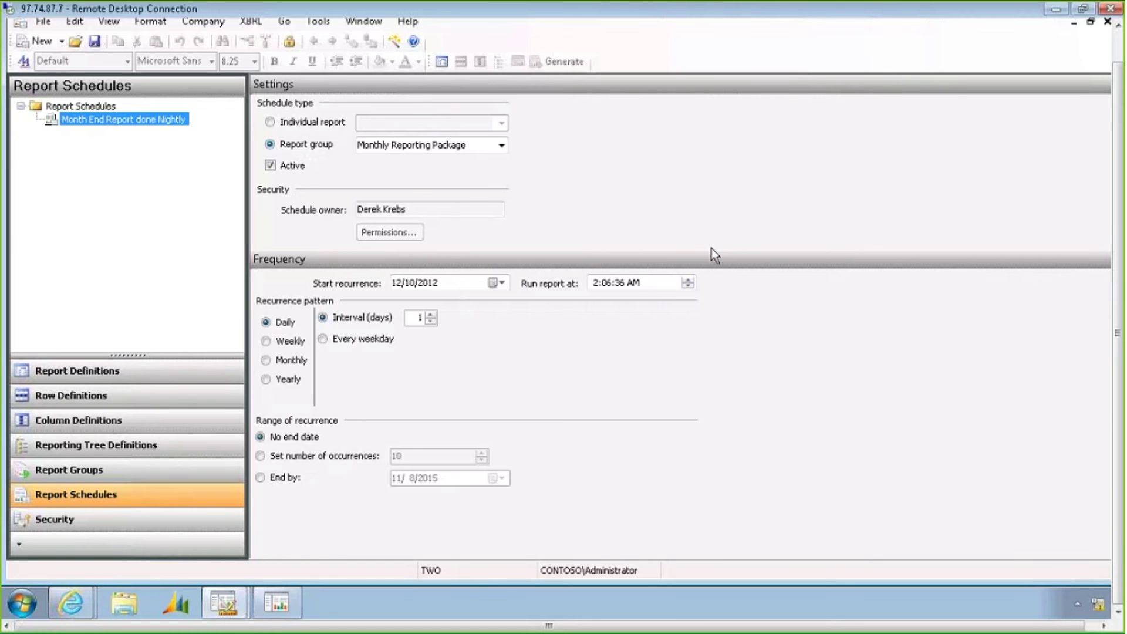
left_click(82, 107)
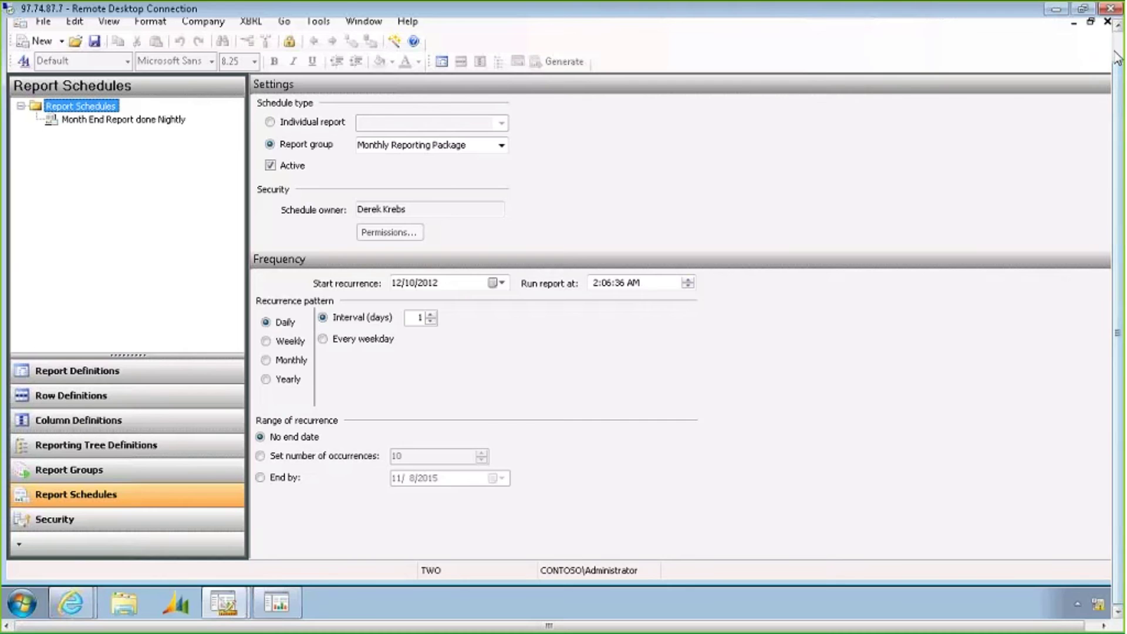
Step: Switch to the report viewer and open the 2012 folder's 03 March subfolder in the report library
left_click_drag(1117, 69, 1117, 40)
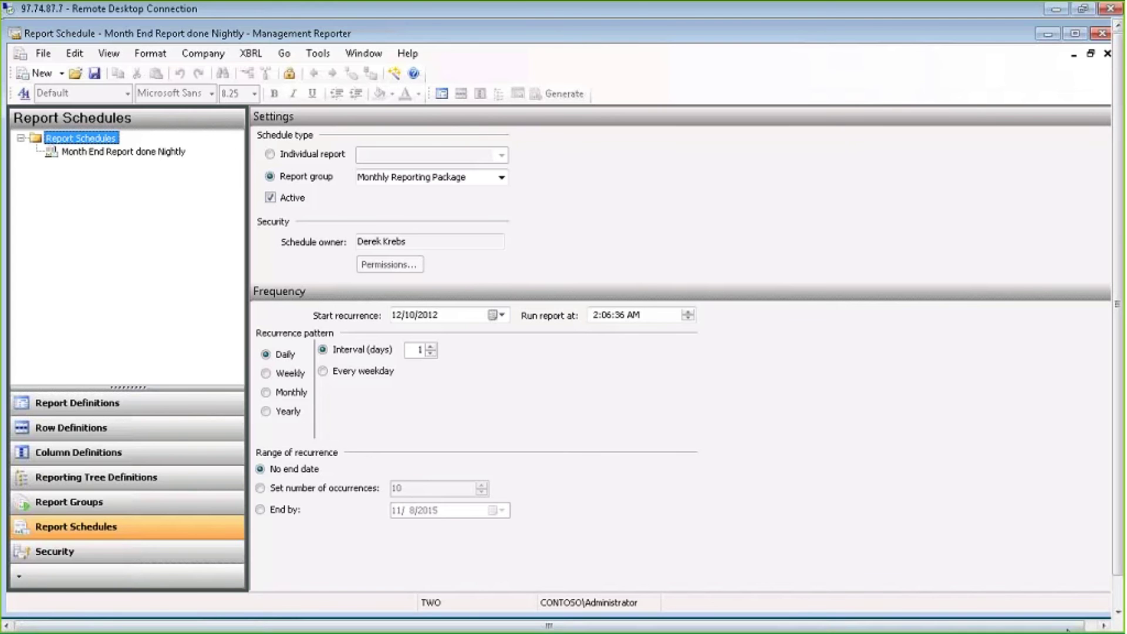
left_click(1119, 612)
left_click(299, 599)
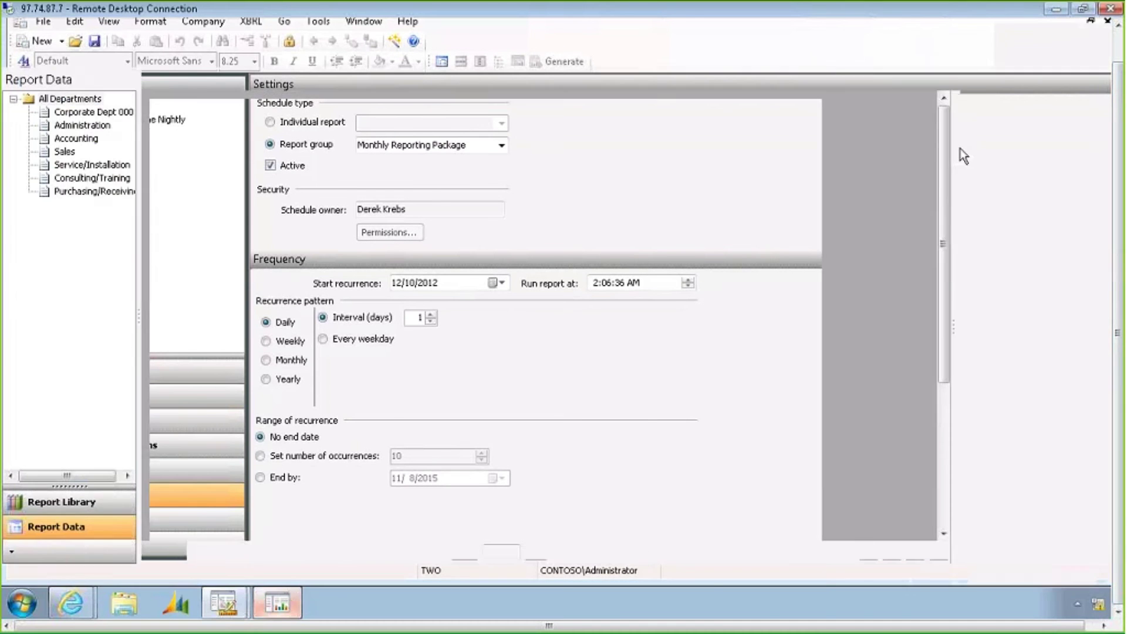
left_click(1114, 59)
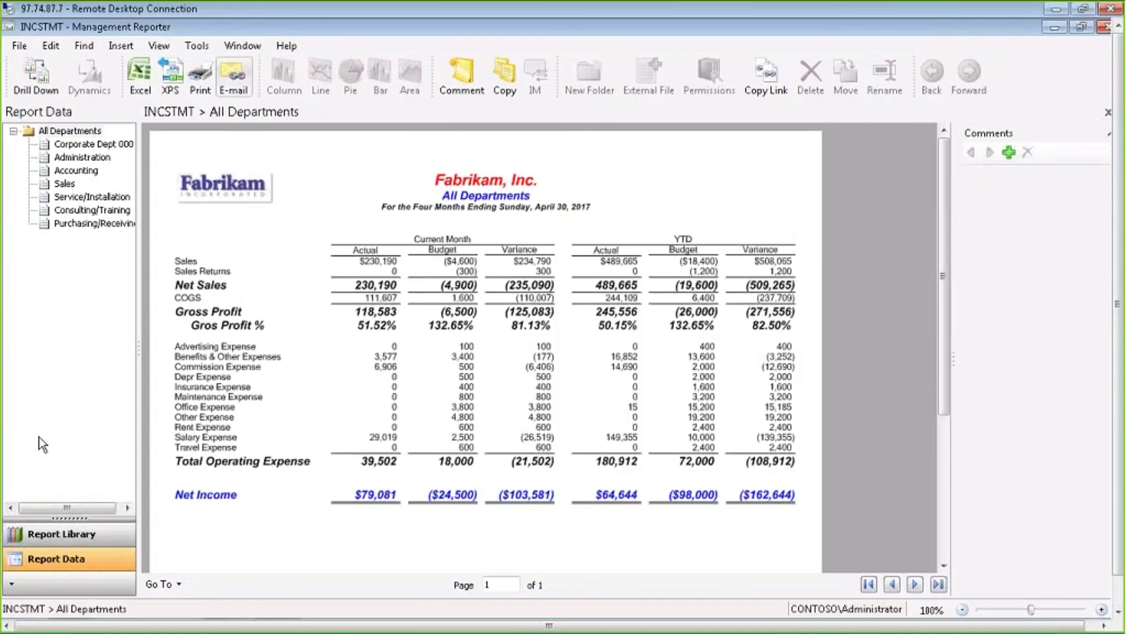
left_click(59, 541)
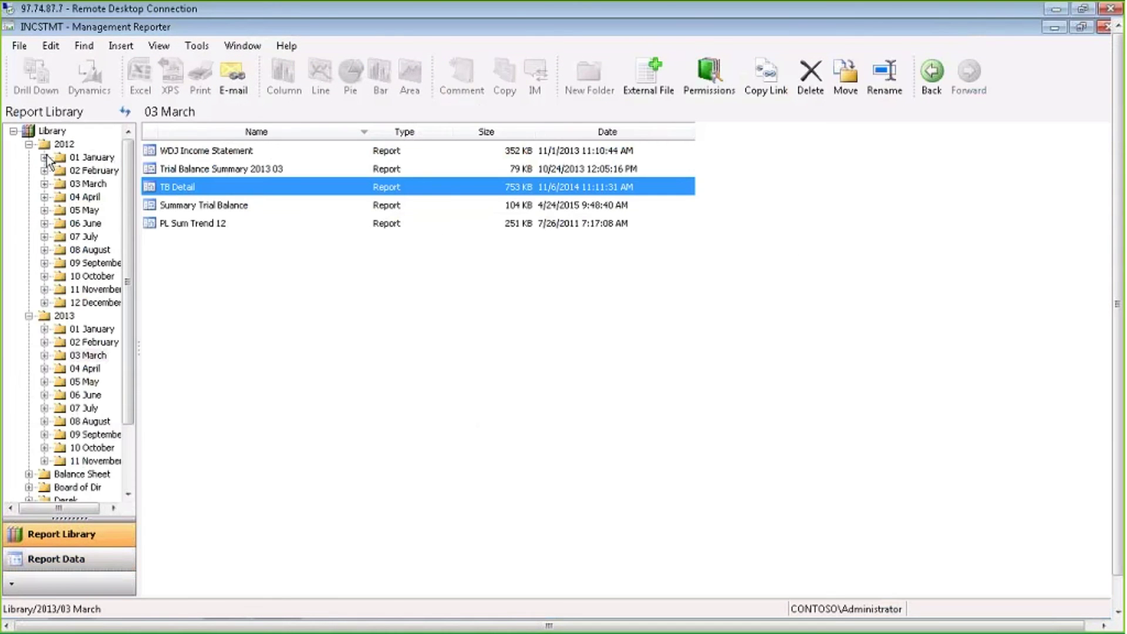
left_click(73, 183)
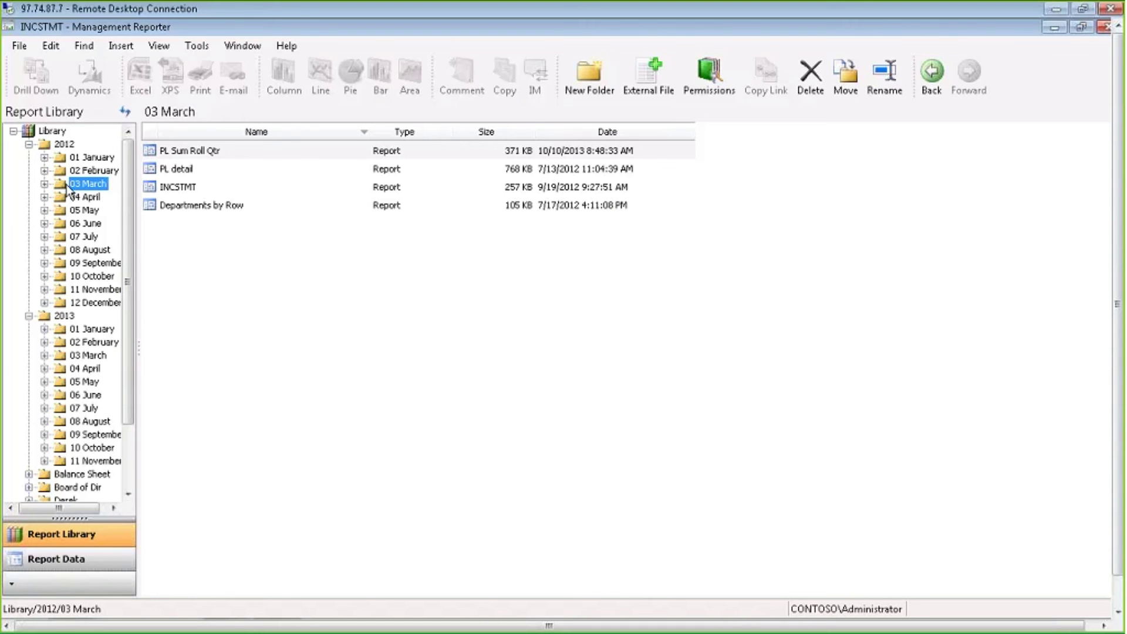
Step: Look through the reports in the 2012 03 March folder and check the options available for Departments by Row
left_click(182, 154)
left_click(182, 174)
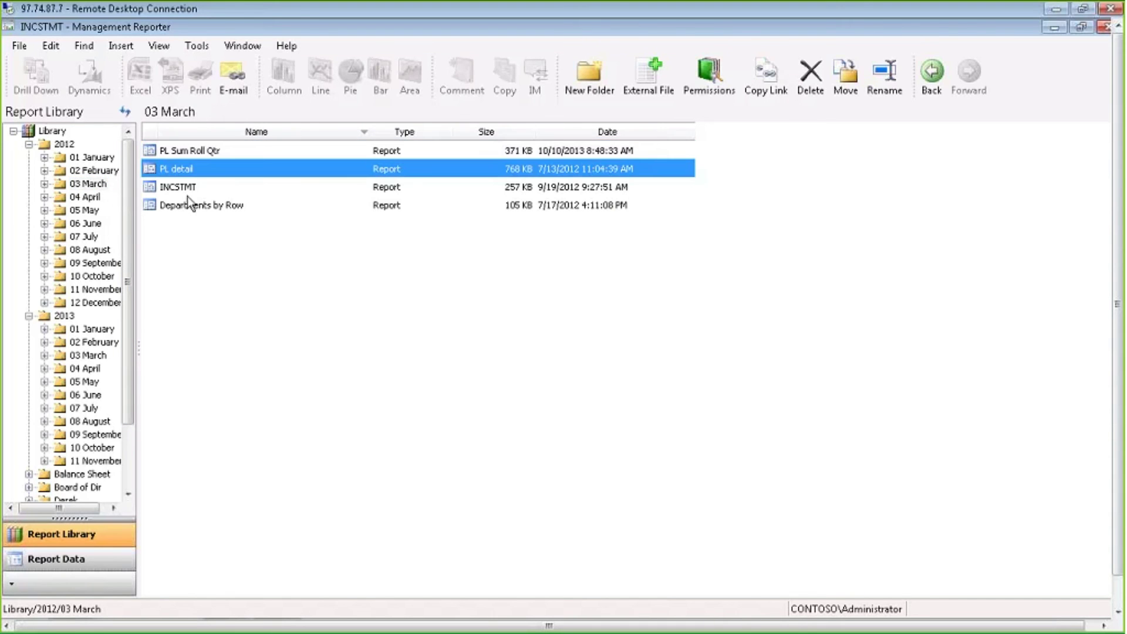
left_click(188, 192)
left_click(192, 209)
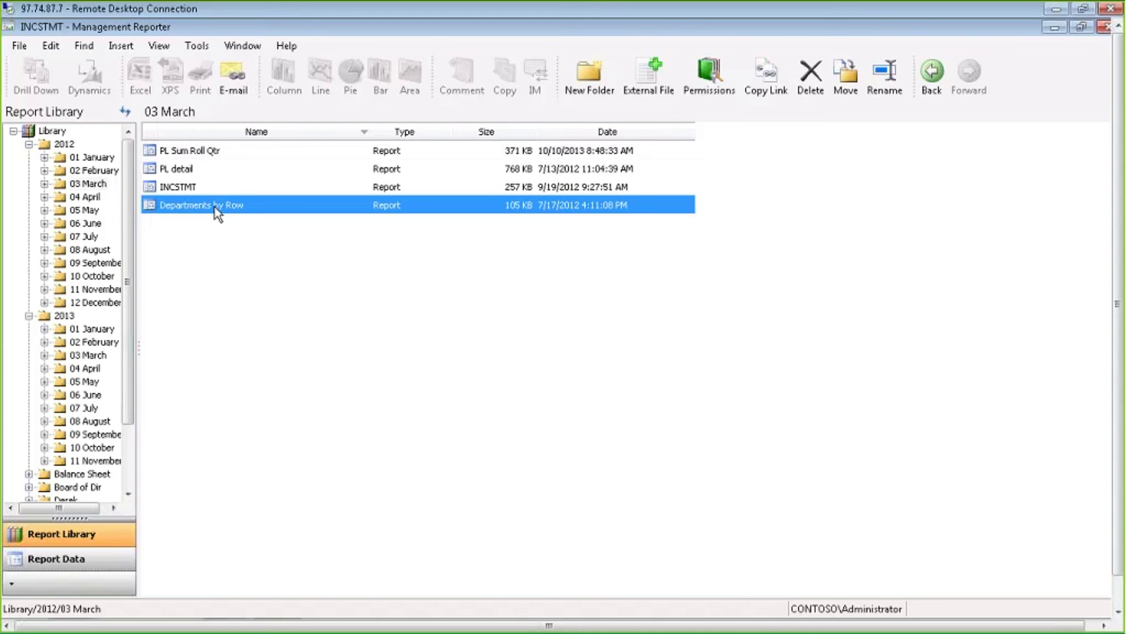
right_click(228, 242)
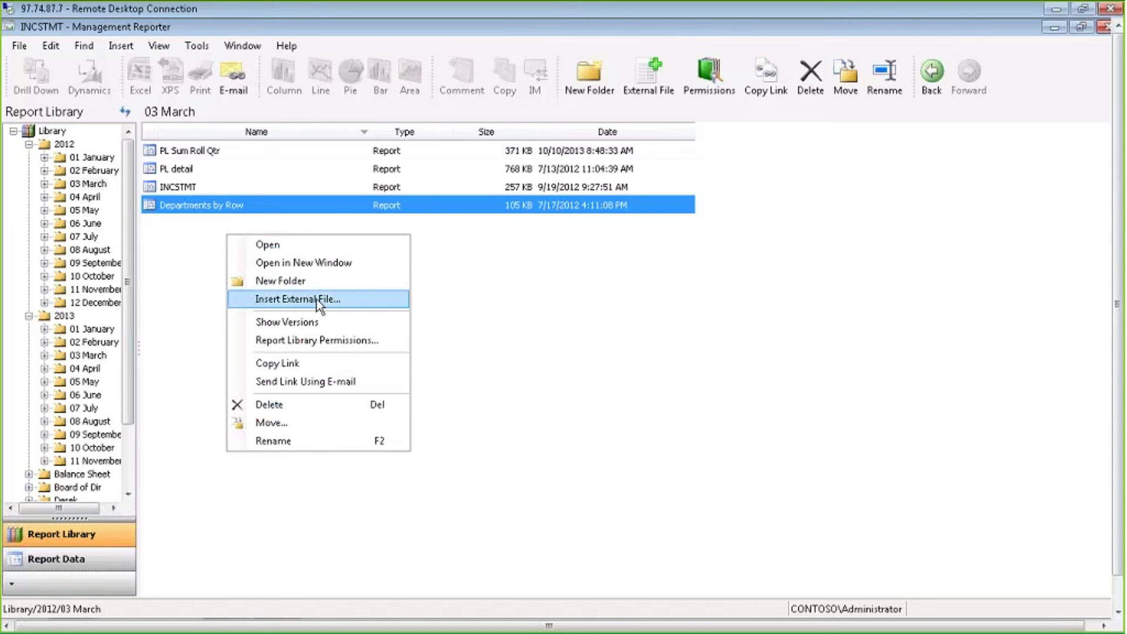
left_click(182, 227)
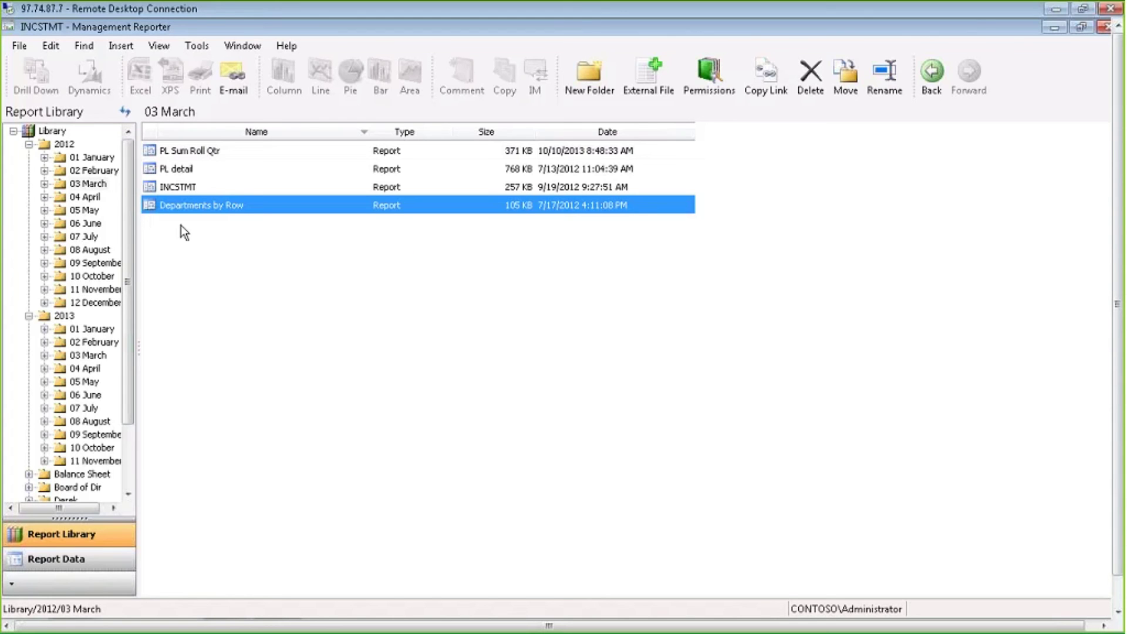
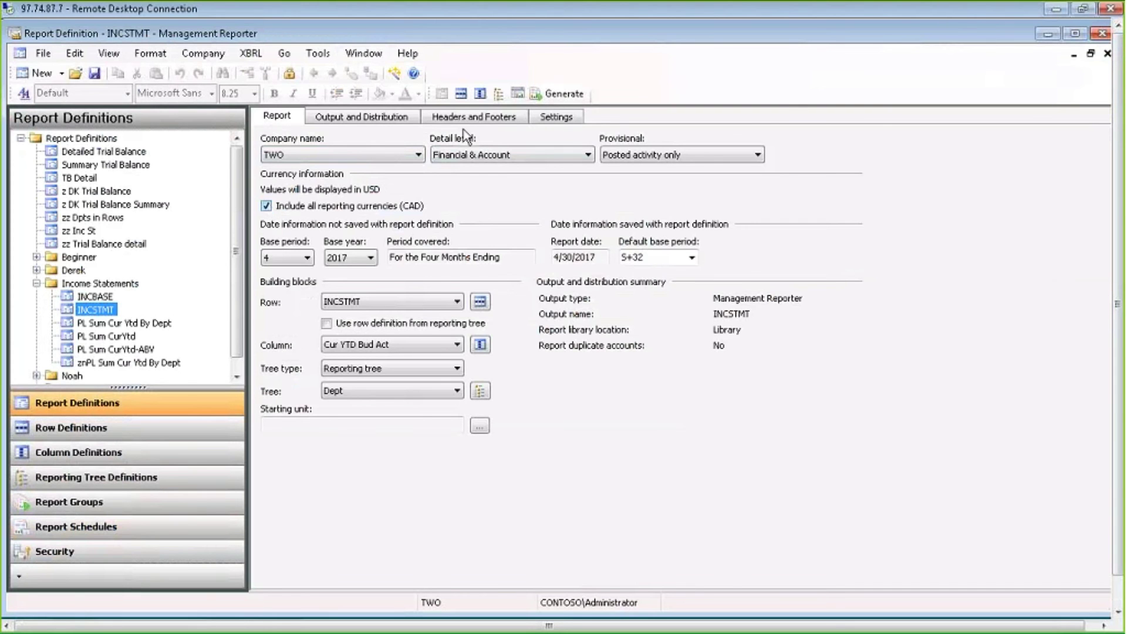
Step: Open the report's Cur YTD Bud Act column definition and set the Currency Display of column B to CAD
left_click(480, 94)
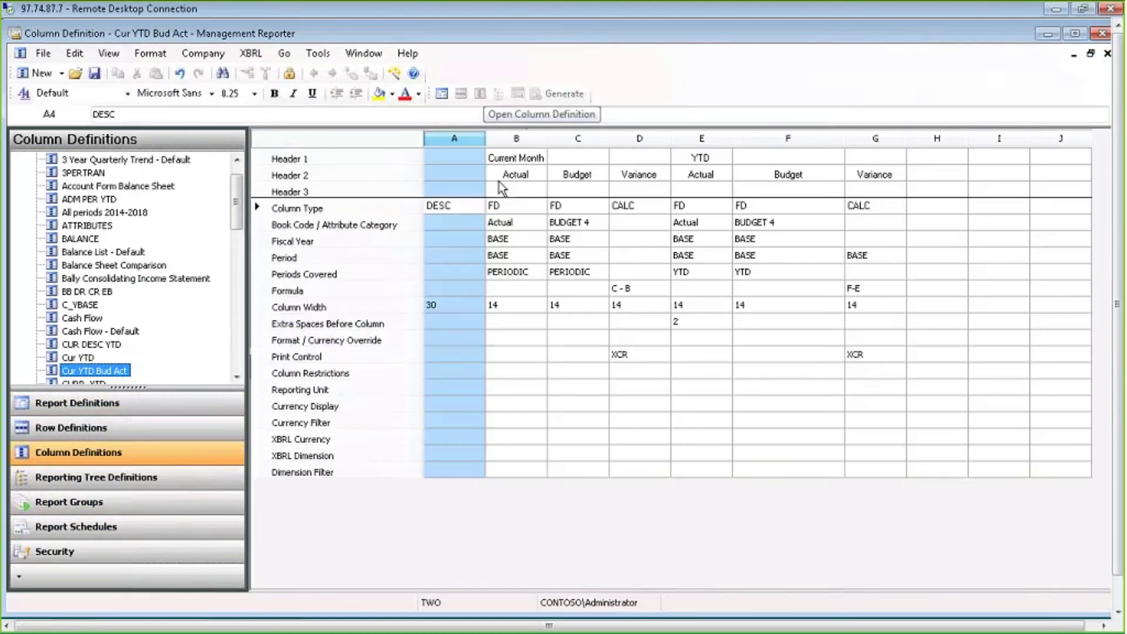
left_click(527, 143)
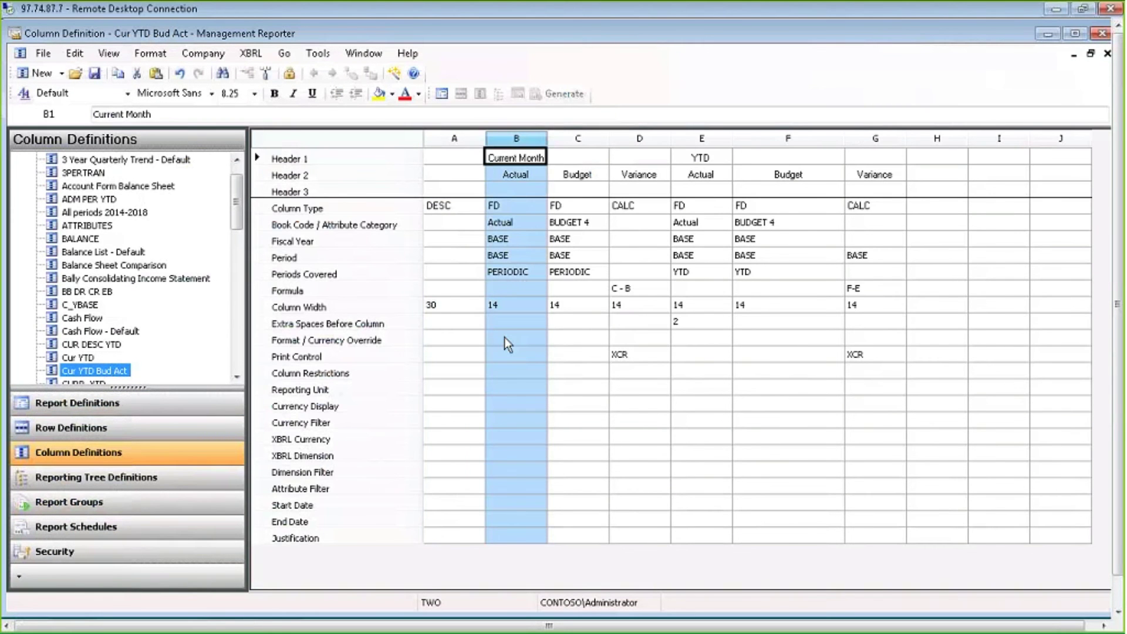
left_click(391, 412)
left_click(395, 426)
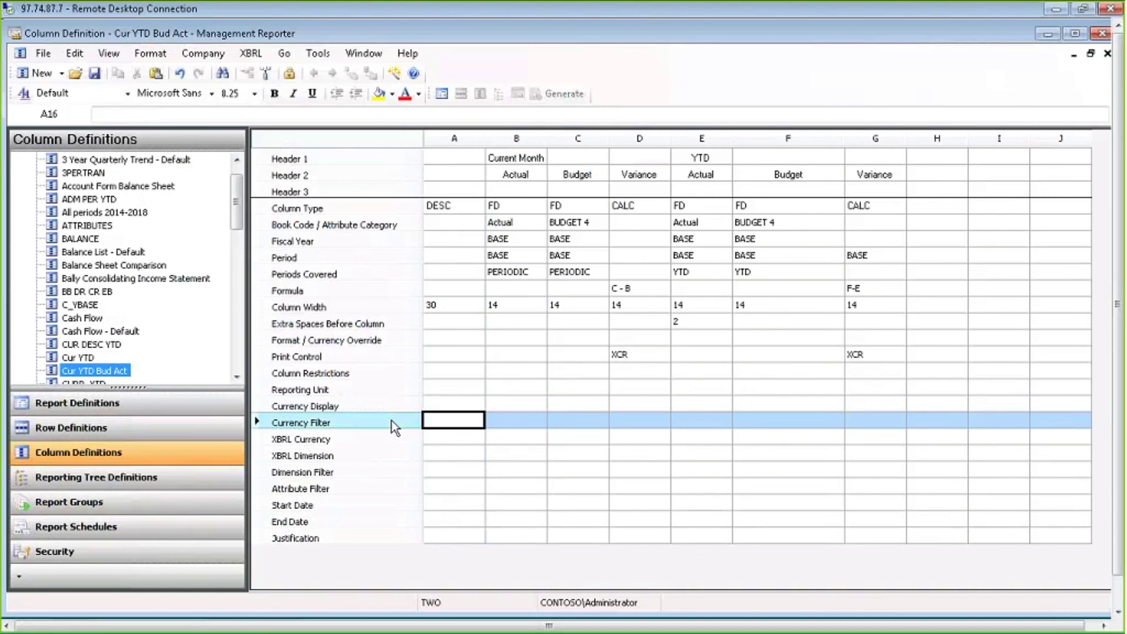
left_click(387, 404)
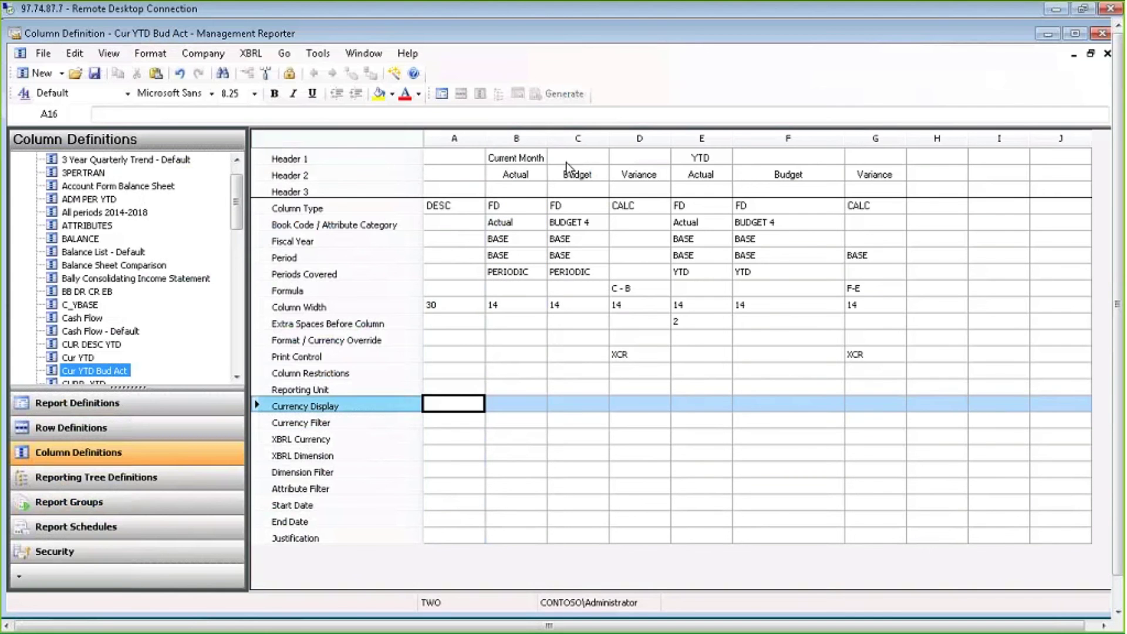
left_click(521, 405)
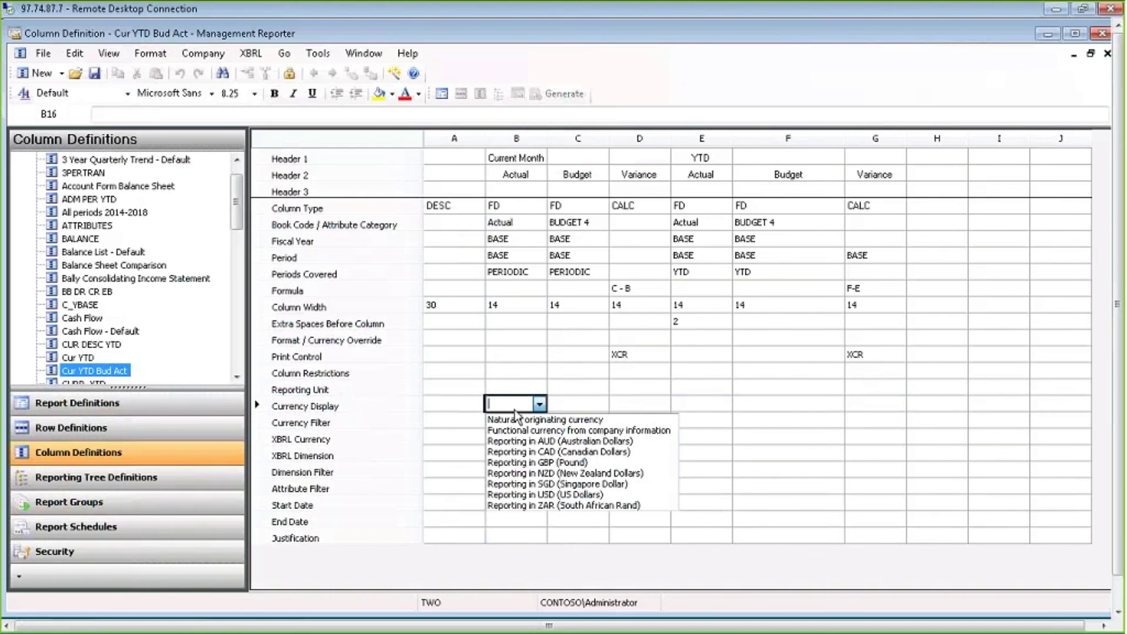
left_click(554, 453)
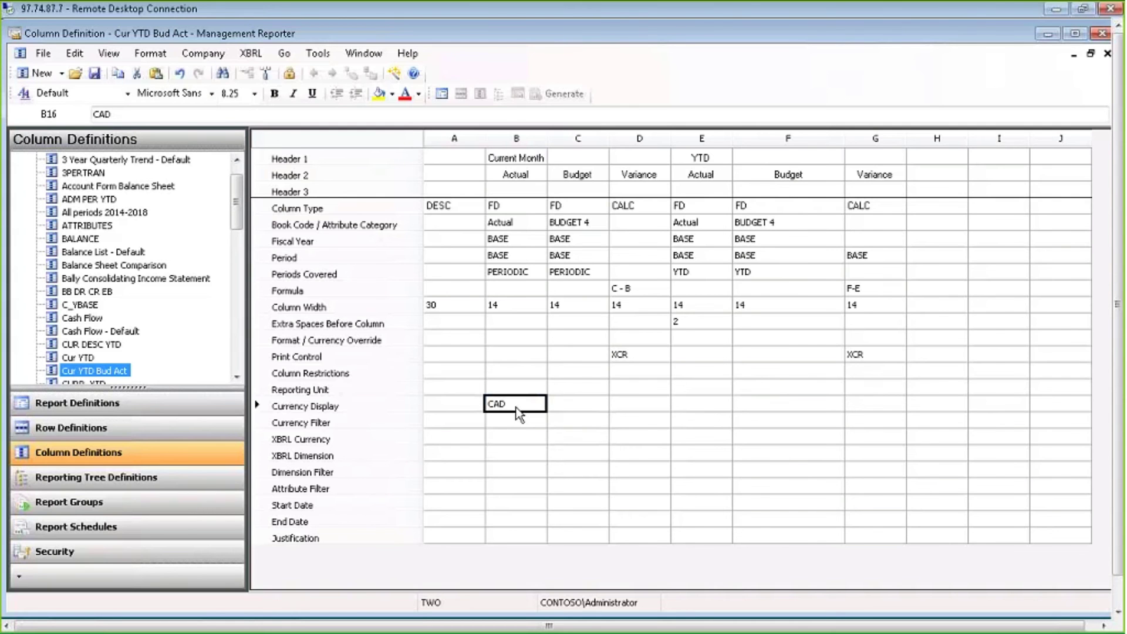
Step: Set the Currency Filter of column B, the current month's actuals, to GBP
left_click(517, 141)
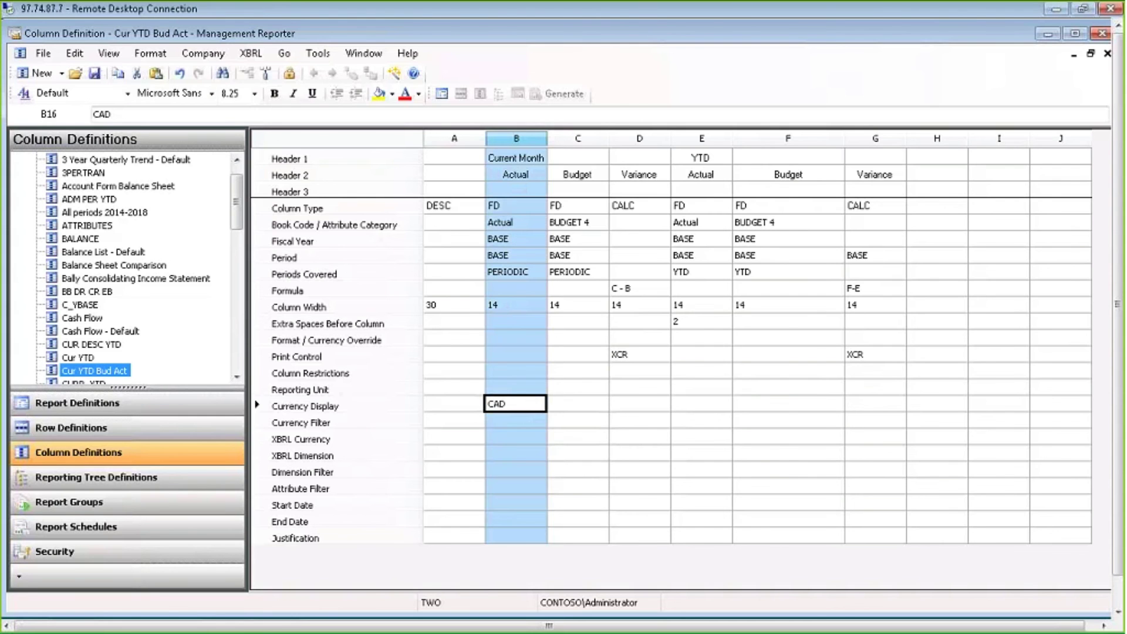
left_click(520, 425)
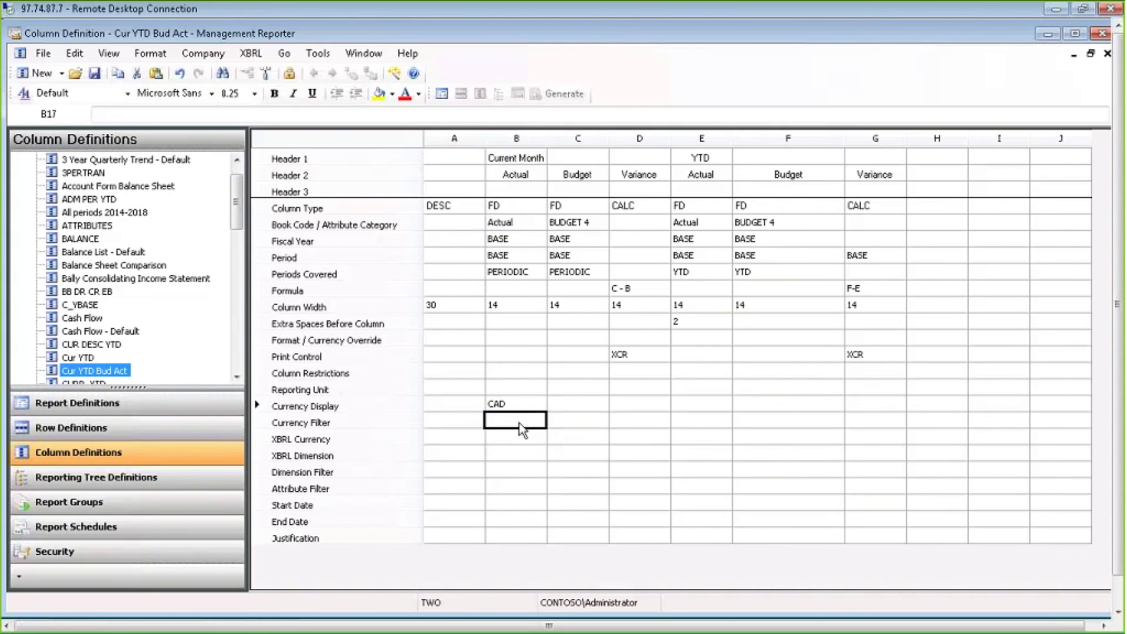
left_click(519, 423)
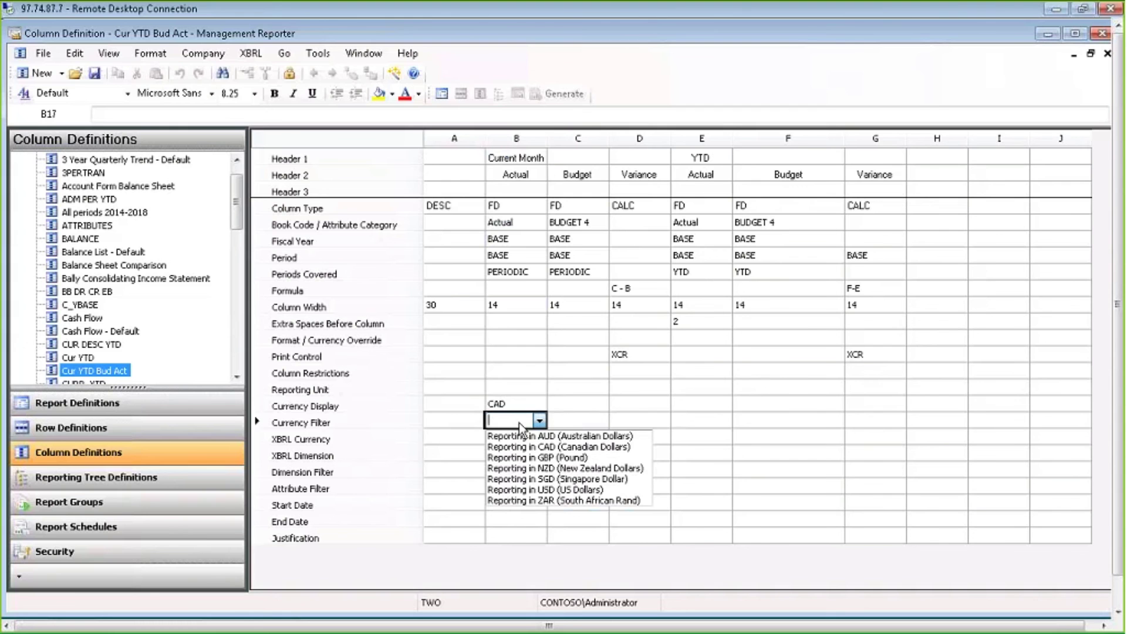
left_click(546, 458)
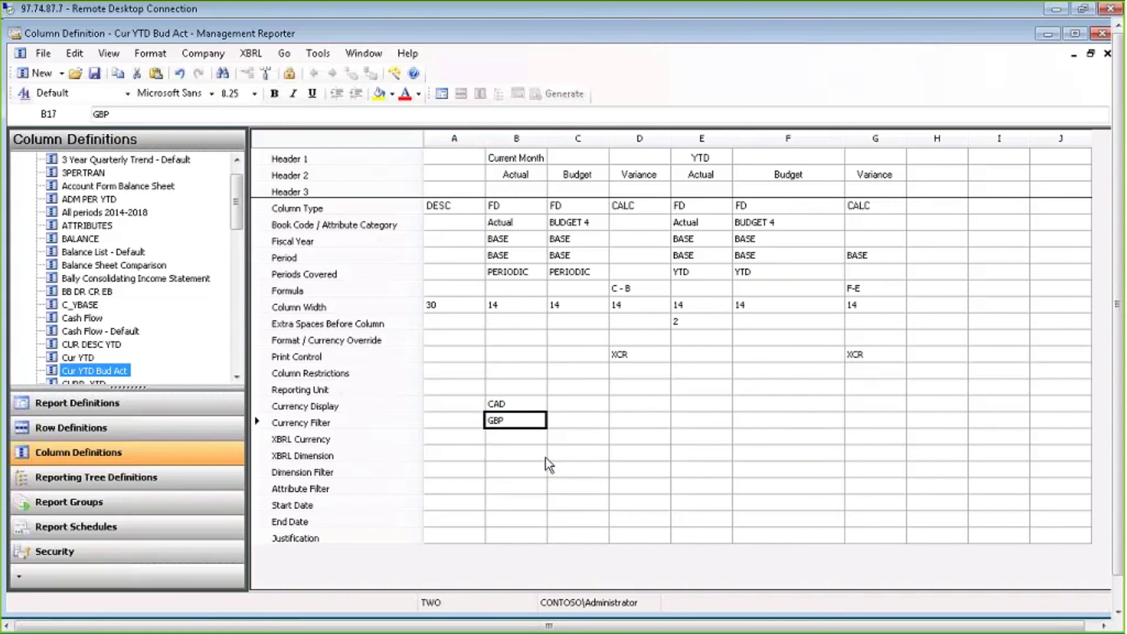
left_click(527, 406)
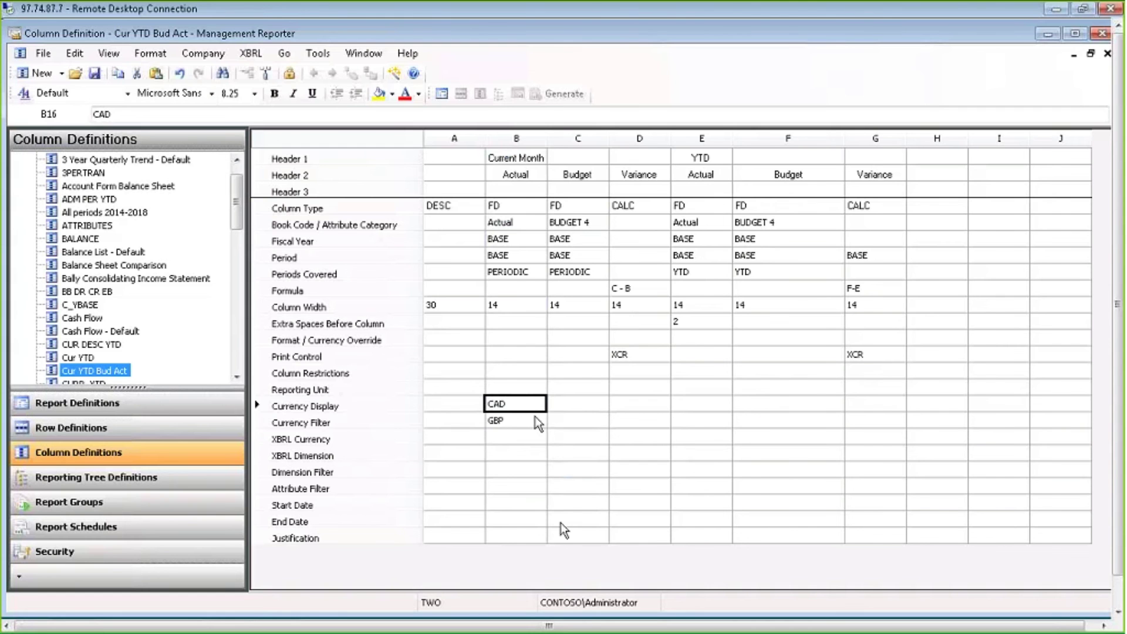
Step: Switch to the INCSTMT report in the web viewer and check which display currencies it offers, including Canadian Dollars (CAD)
left_click_drag(1118, 523, 1118, 555)
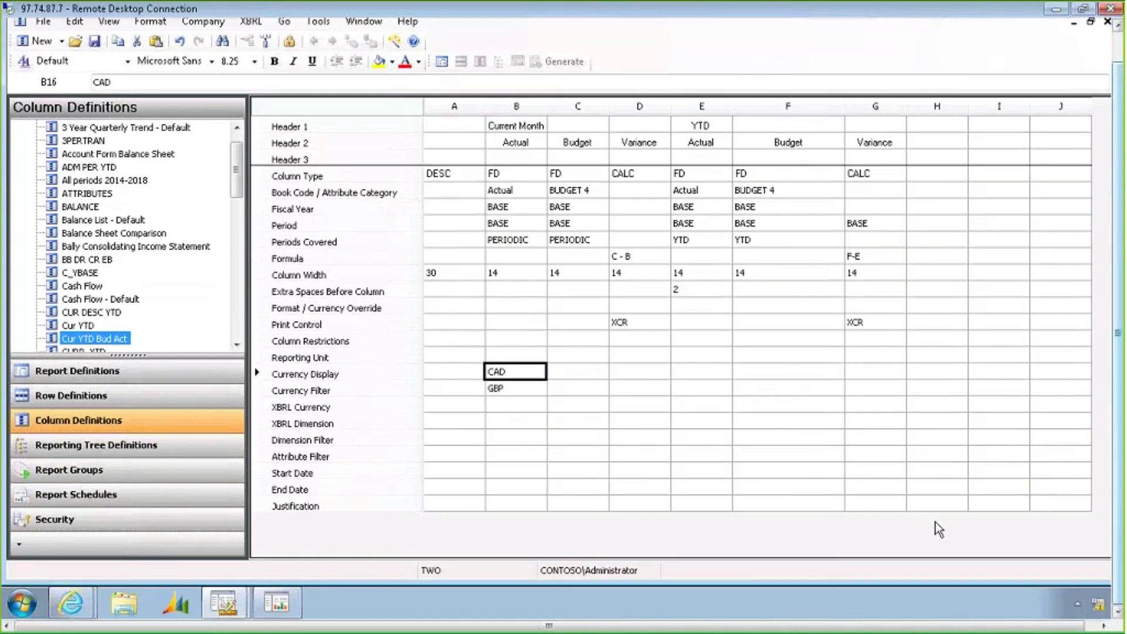
mouse_move(71, 603)
left_click(98, 562)
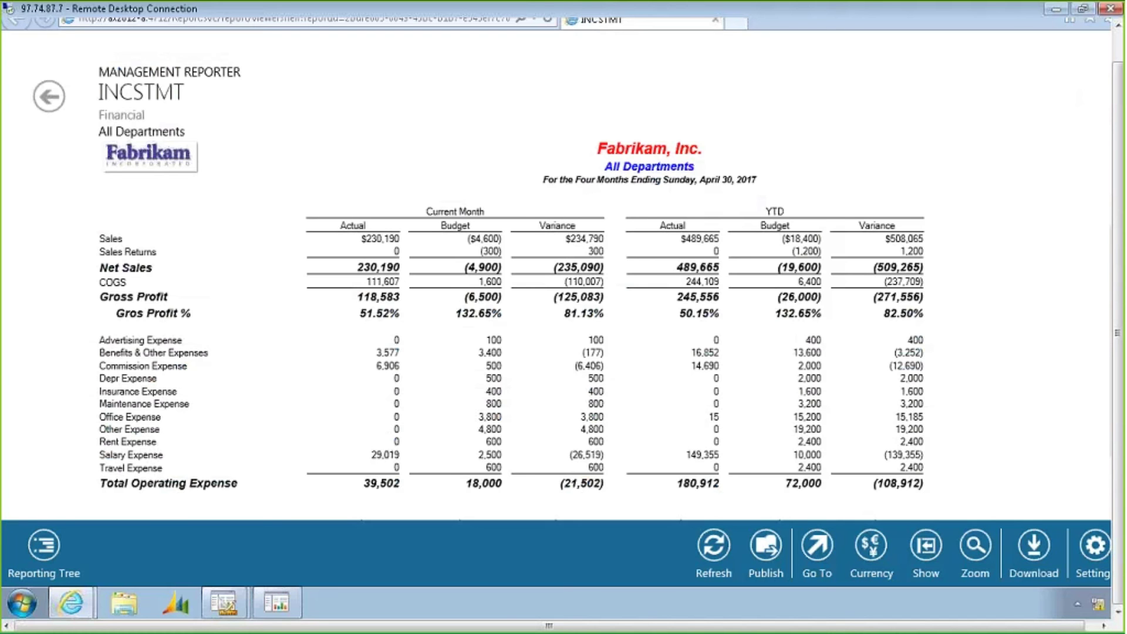
left_click(868, 556)
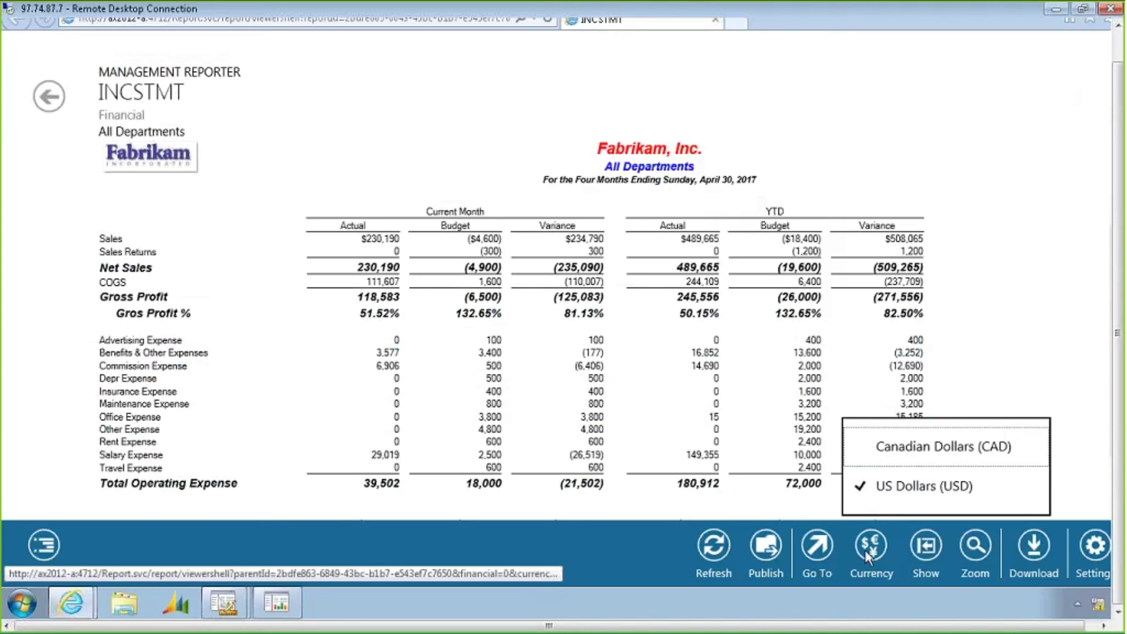
left_click(899, 451)
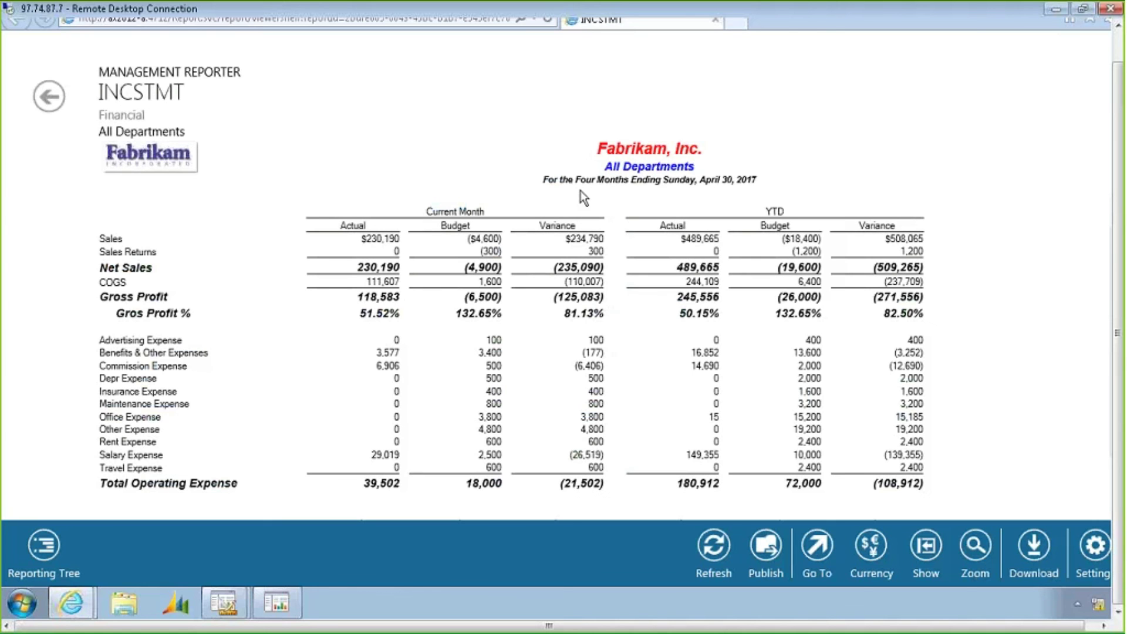
Step: Return to the Cur YTD Bud Act column definition in the report designer and review the user options, including the default viewer setting
left_click(232, 605)
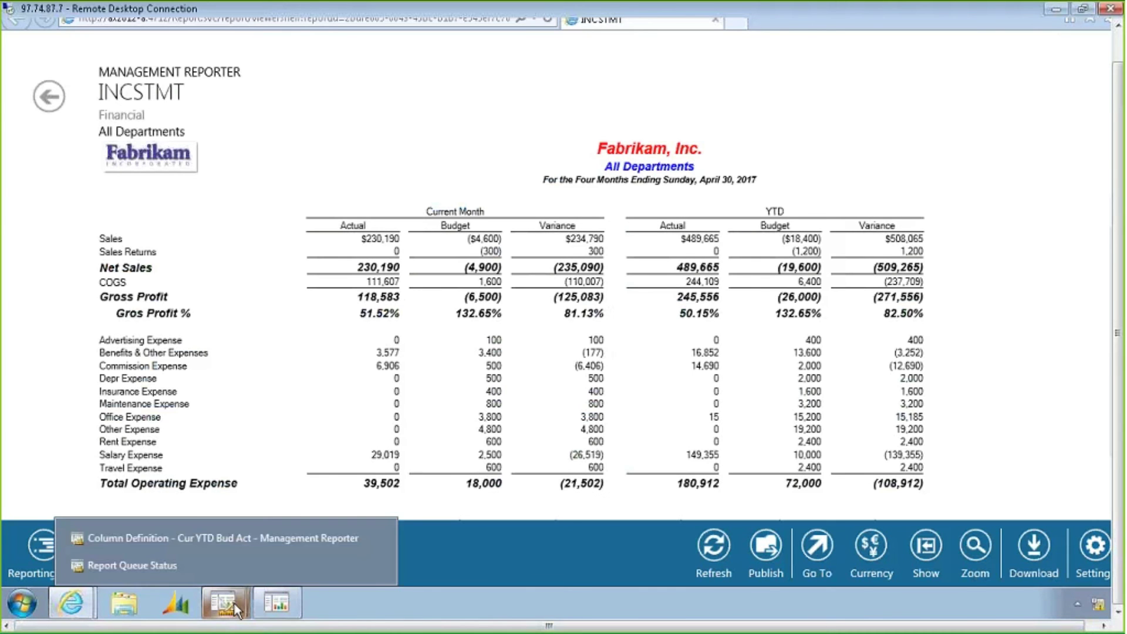
left_click(202, 538)
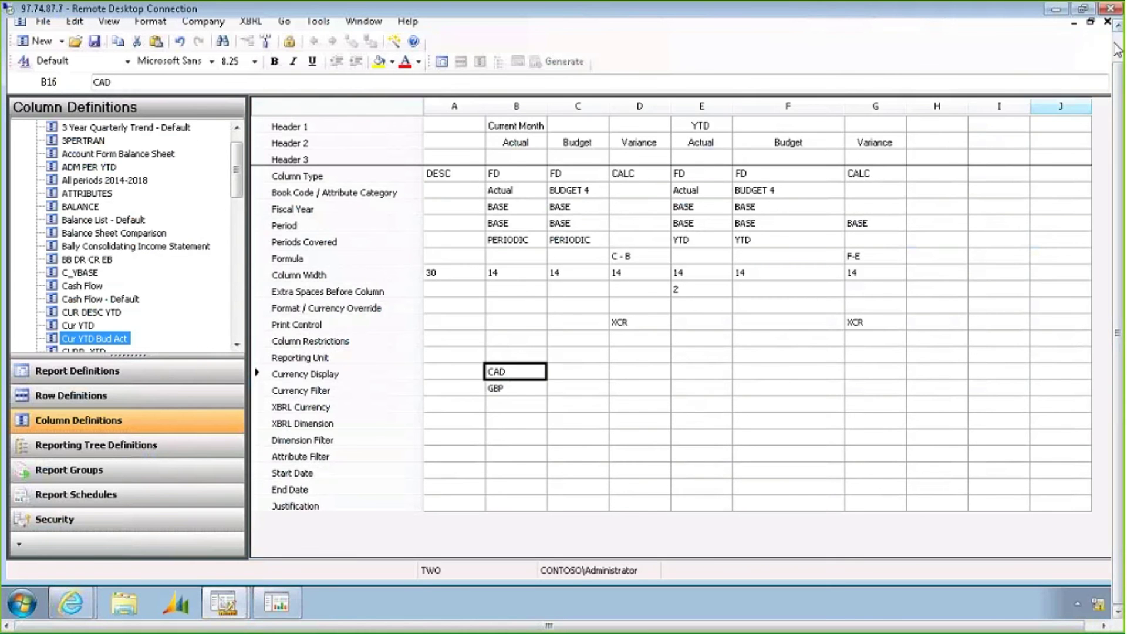
left_click(1116, 45)
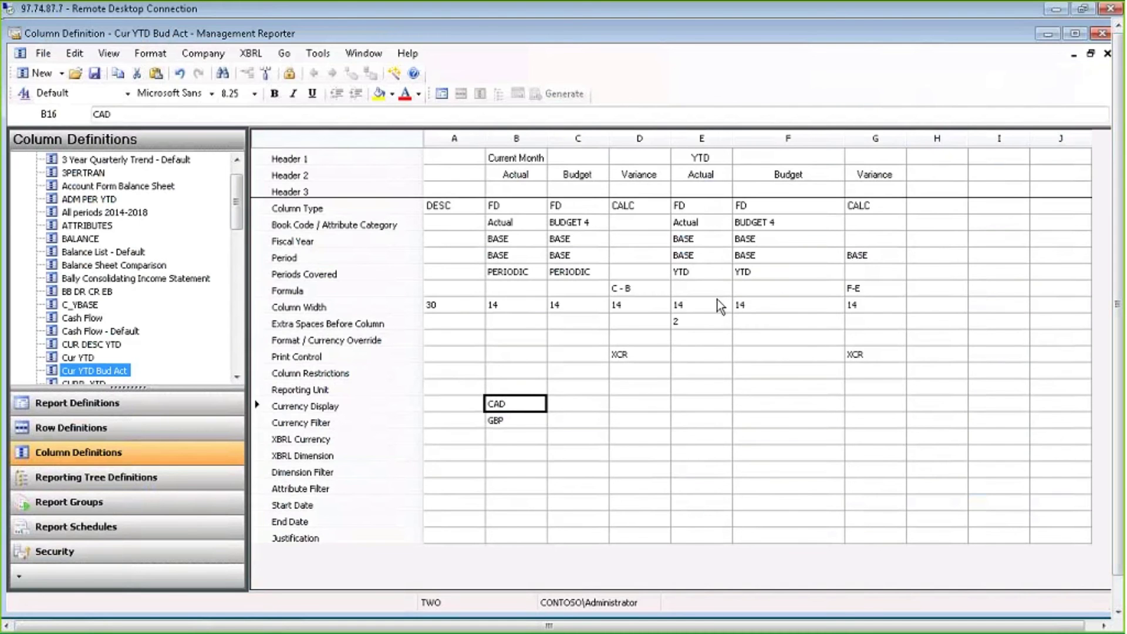
left_click(320, 54)
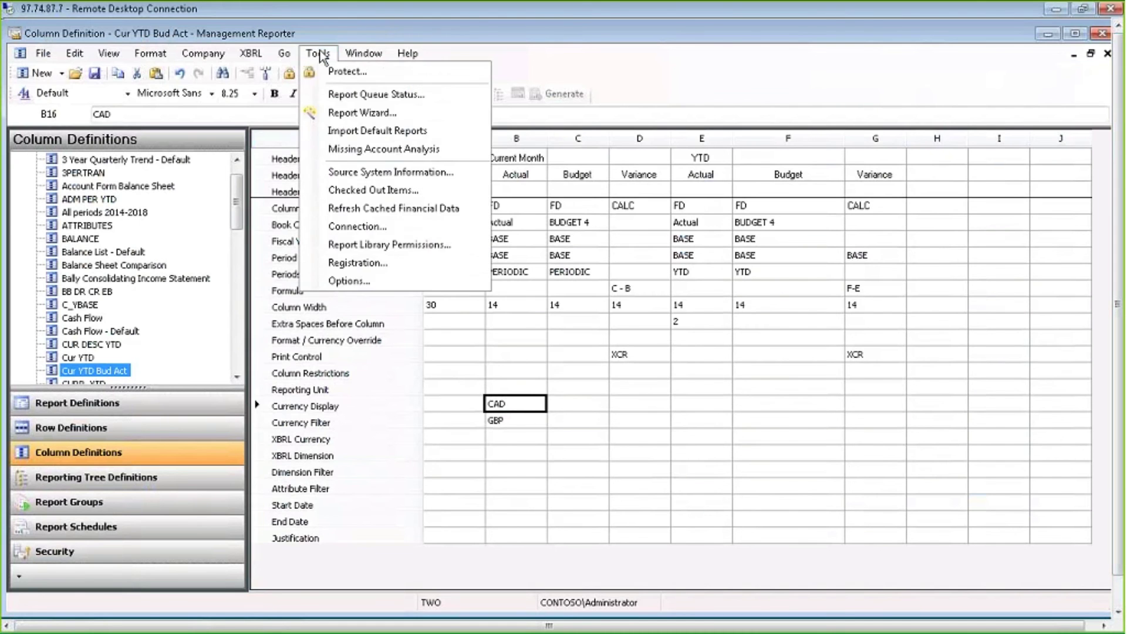
left_click(339, 280)
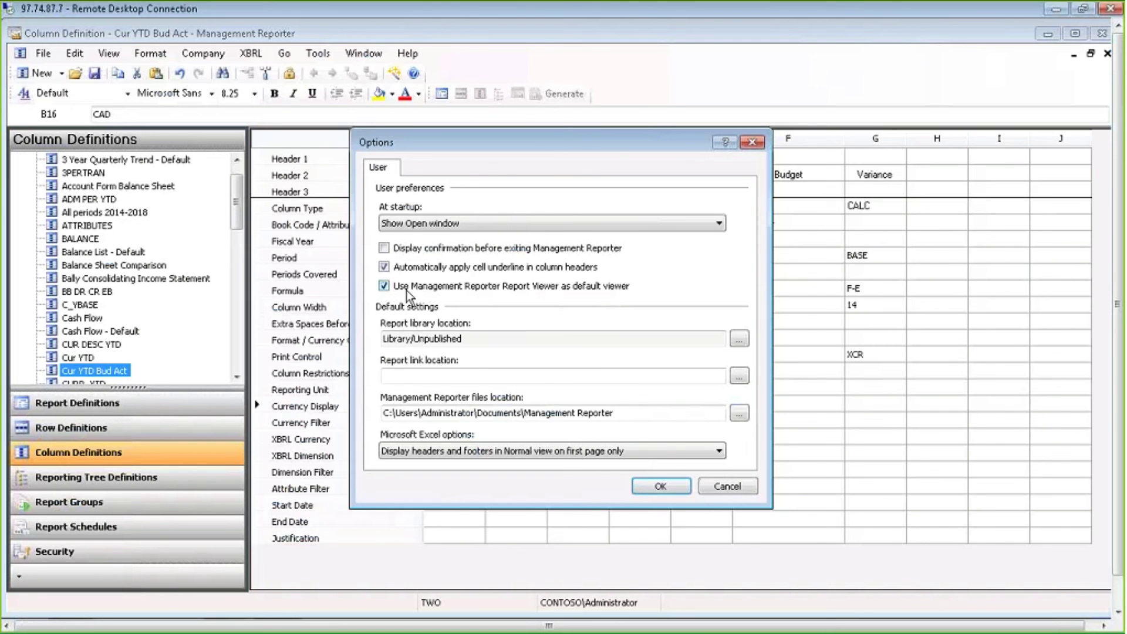
left_click(384, 286)
left_click(611, 287)
left_click(684, 485)
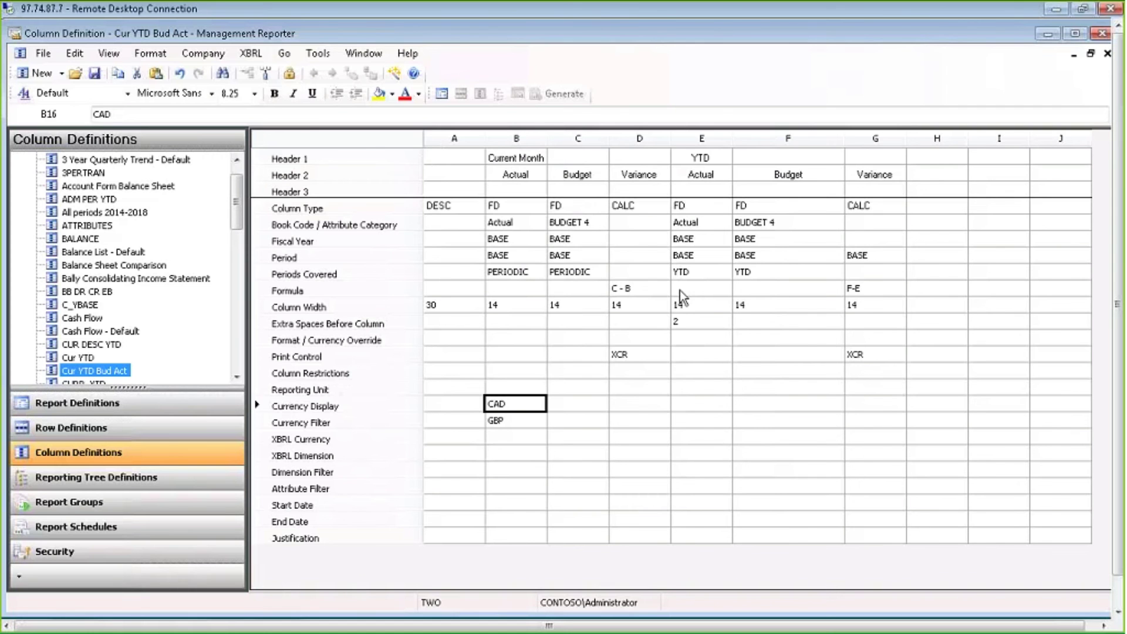
Step: Check the editing commands for the column definition and examine the segments available in column B's Dimension Filter, leaving it empty
left_click(75, 54)
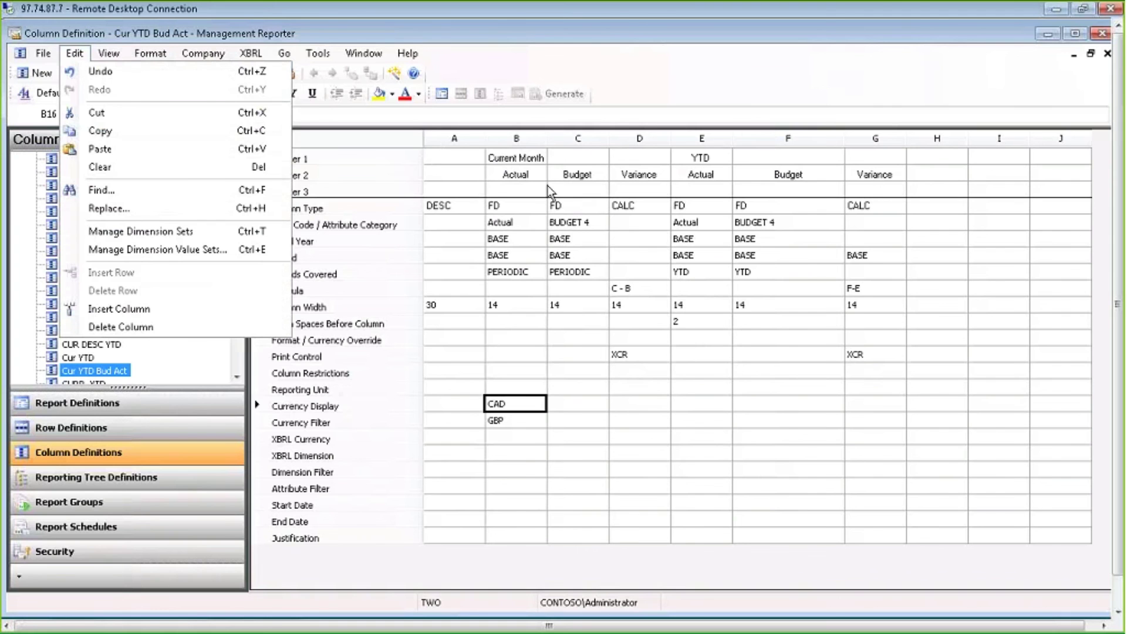
left_click(528, 189)
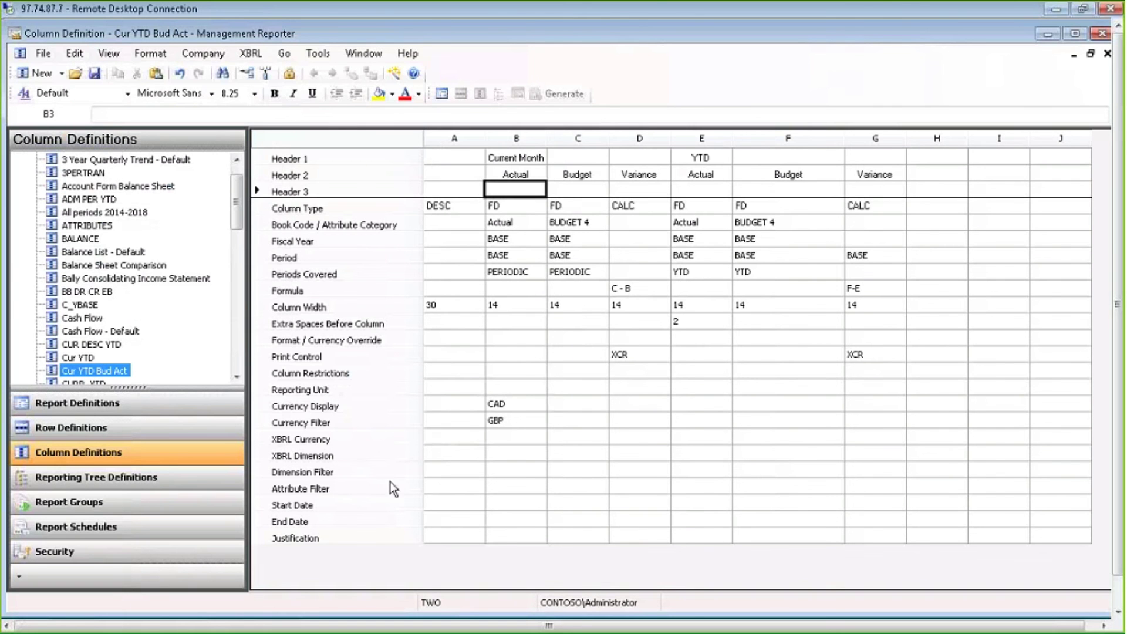
left_click(502, 473)
left_click(538, 470)
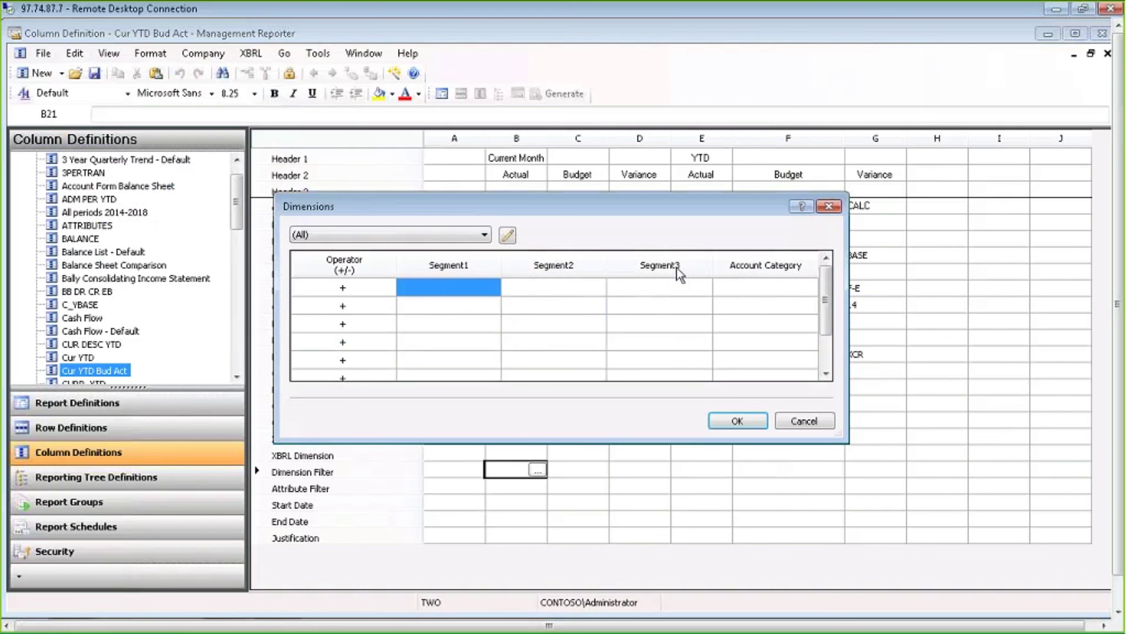
left_click(796, 424)
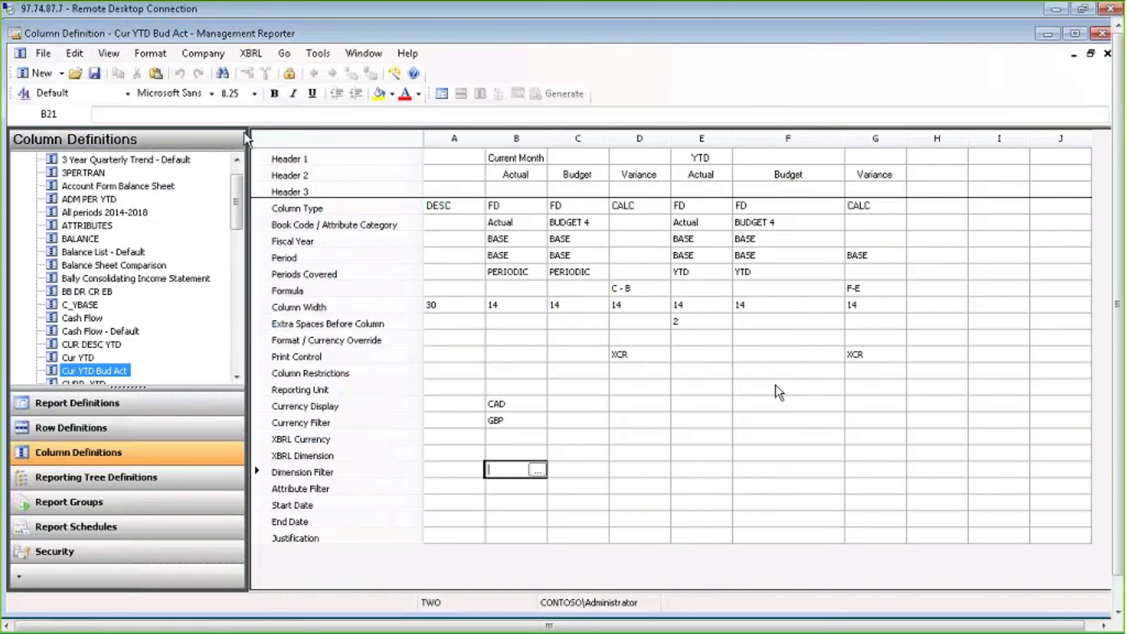
Step: Switch to the INCSTMT row definition and set the row code of the underline row directly below COGS to 311
left_click(365, 54)
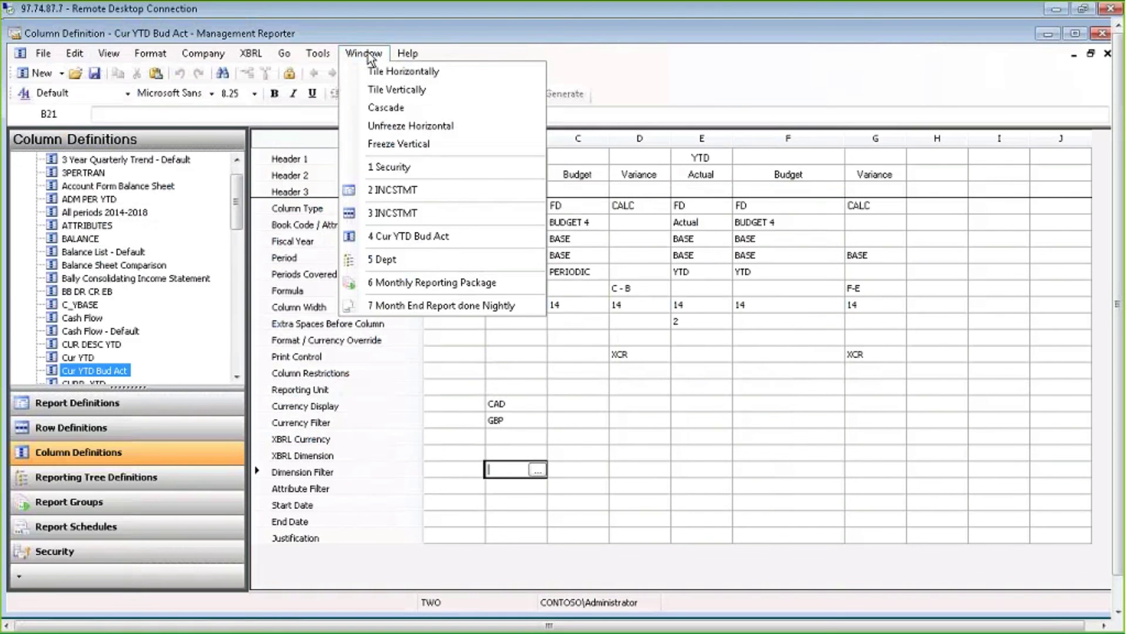
left_click(379, 213)
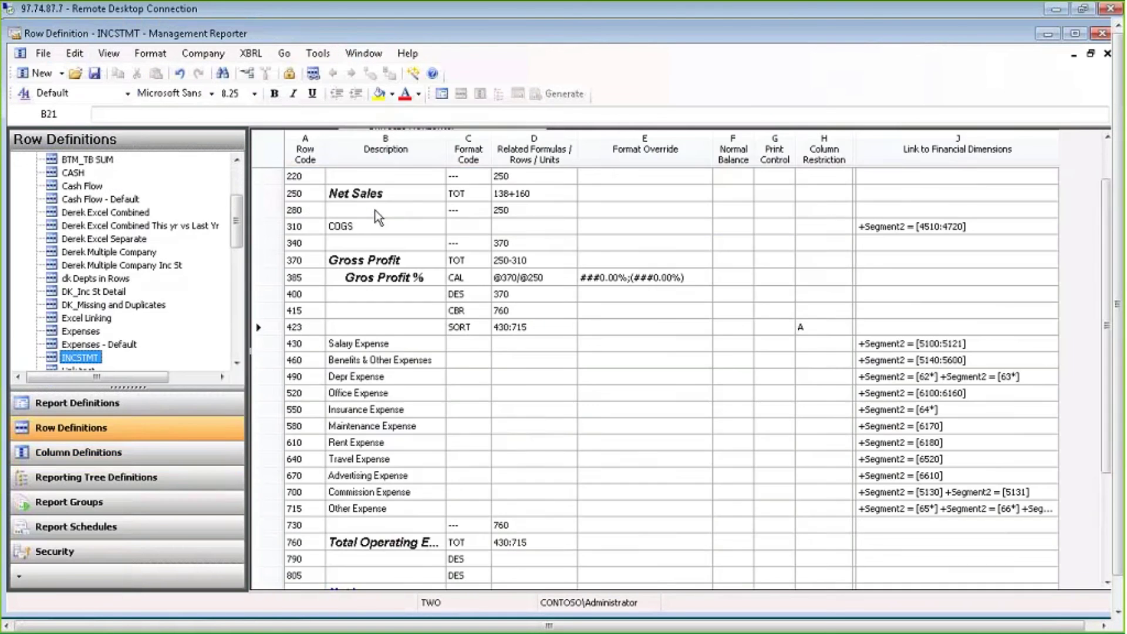
left_click(302, 227)
left_click(306, 245)
type("311")
key("Tab")
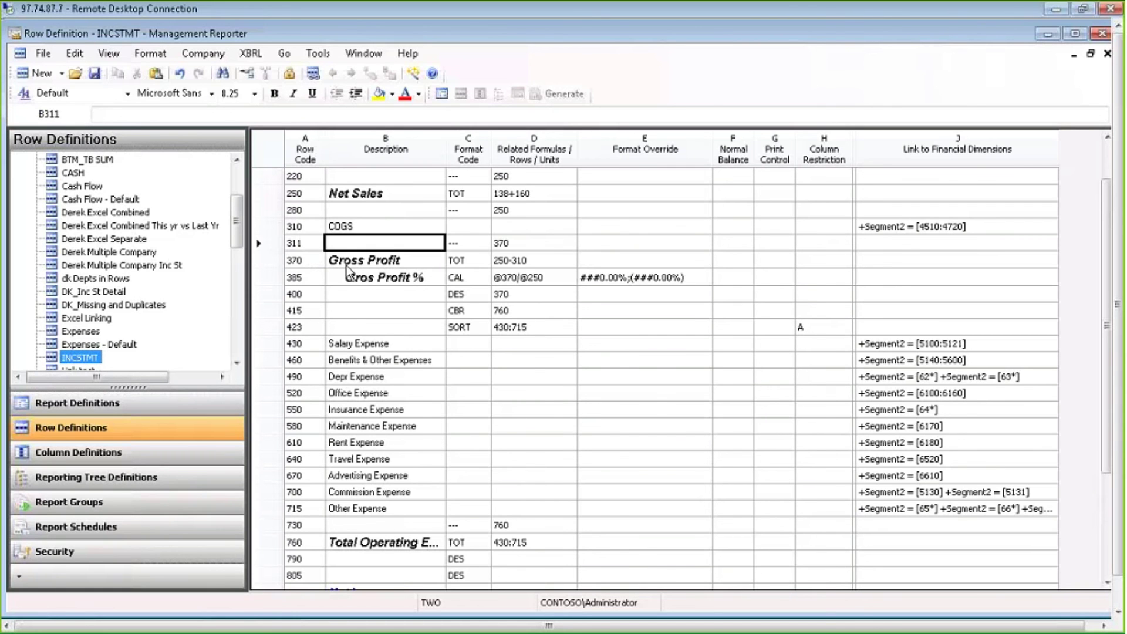
Step: Insert seven blank rows between the COGS row and row 311
left_click(272, 242)
left_click_drag(272, 291, 272, 342)
right_click(273, 286)
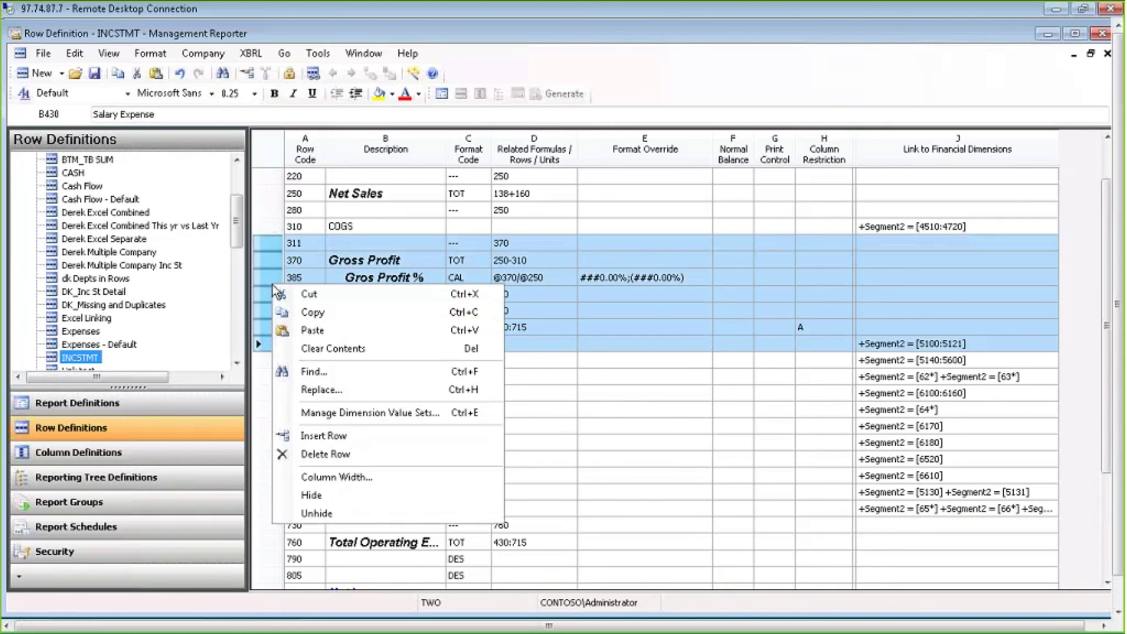
left_click(332, 442)
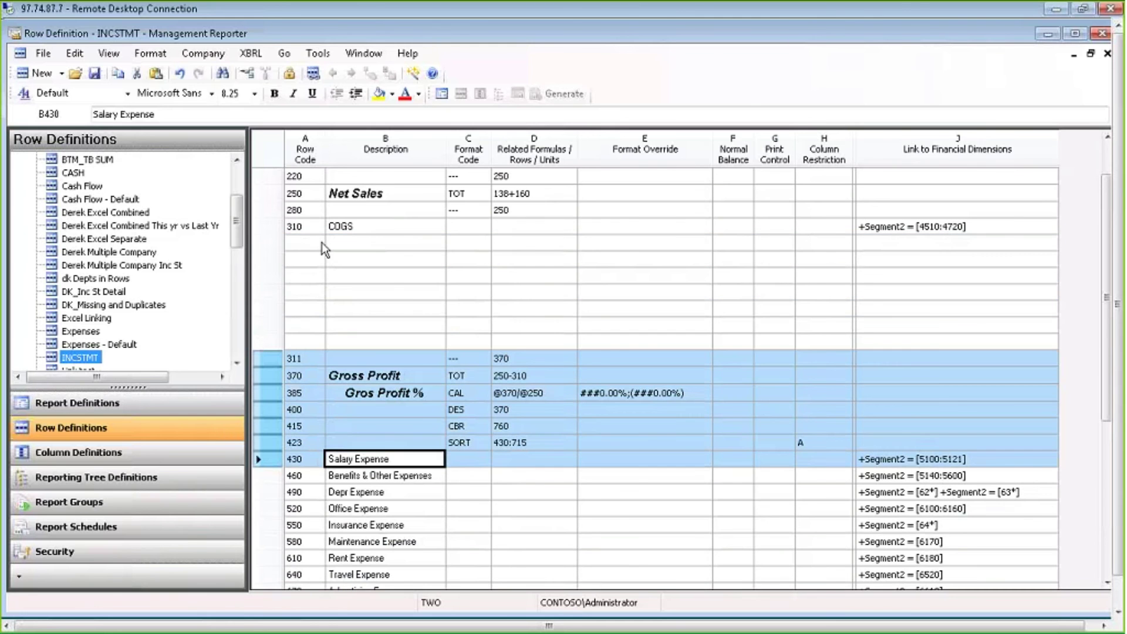
Step: Renumber the rows of the INCSTMT row definition, starting at row code 100 with an increment of 30
left_click(309, 249)
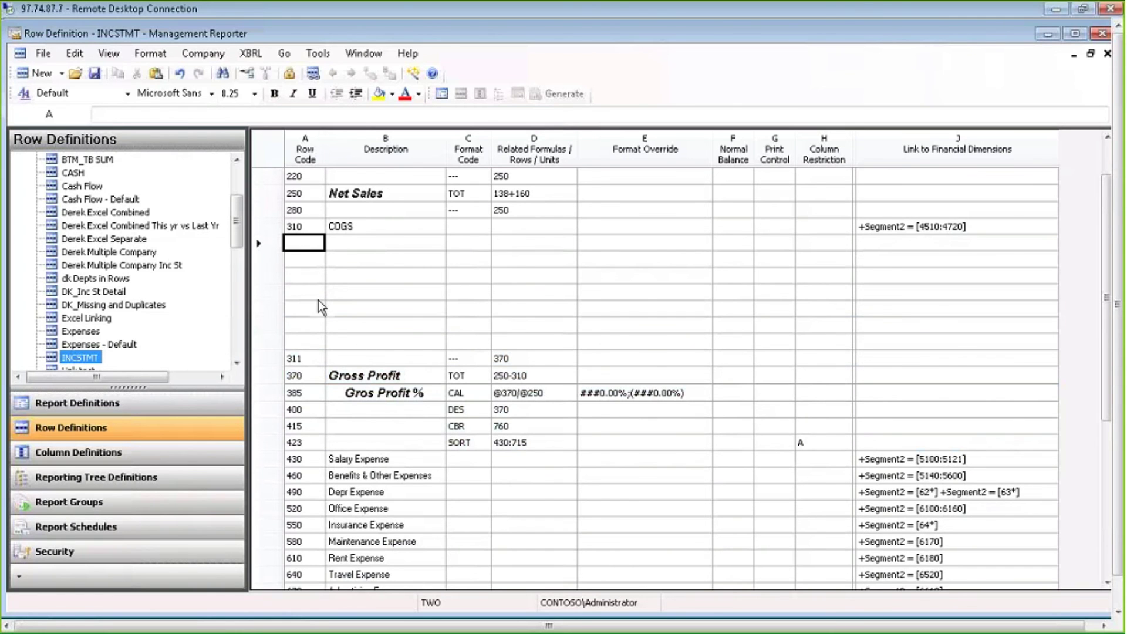
left_click(75, 53)
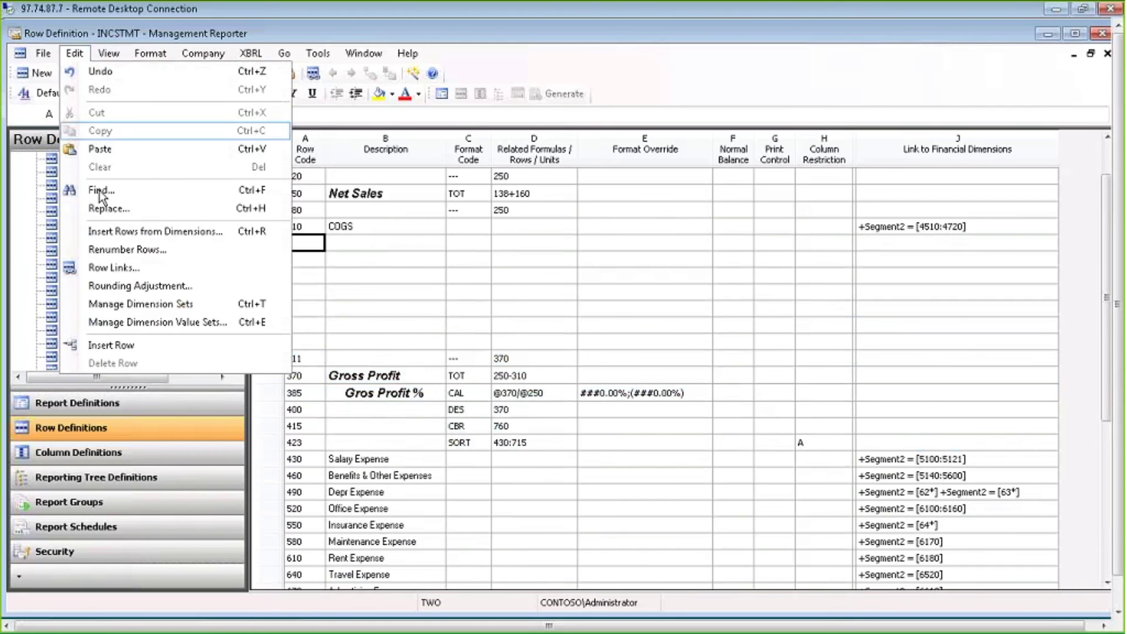
left_click(121, 250)
type("1")
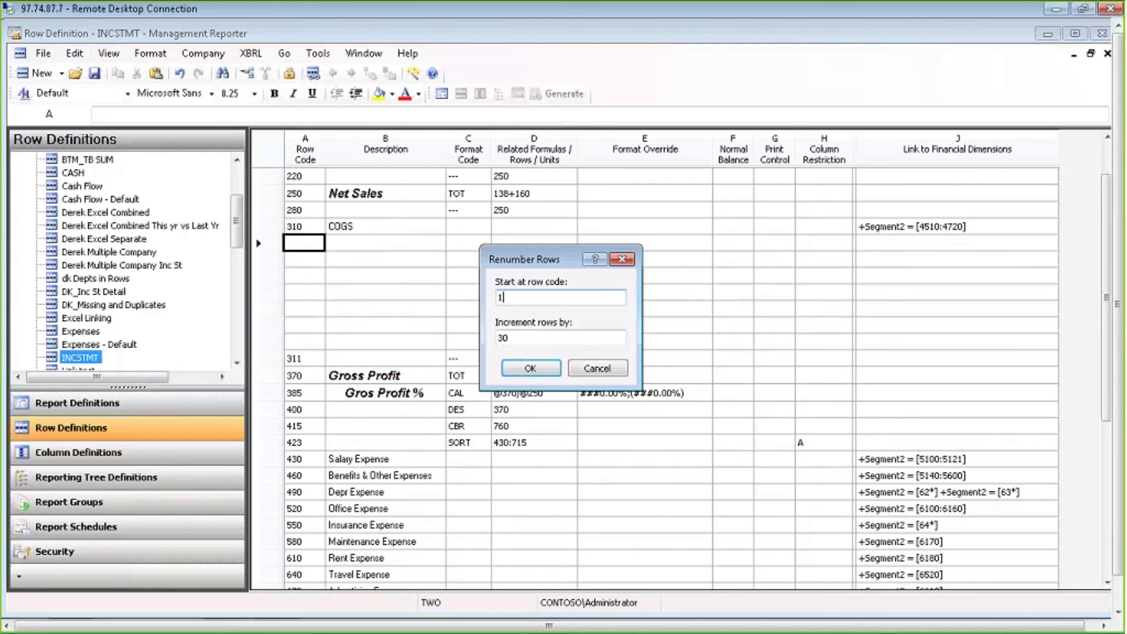
type("00")
left_click(531, 370)
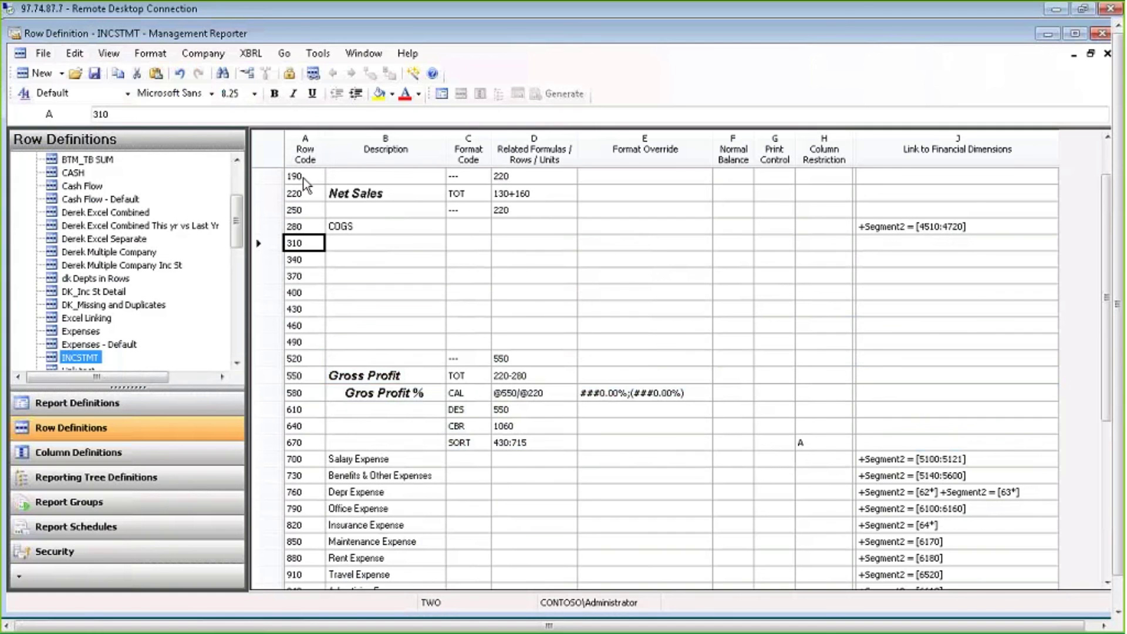
Step: Create a new column definition and set column B's Column Type to FD (Amounts from Financial Dimensions)
left_click(532, 379)
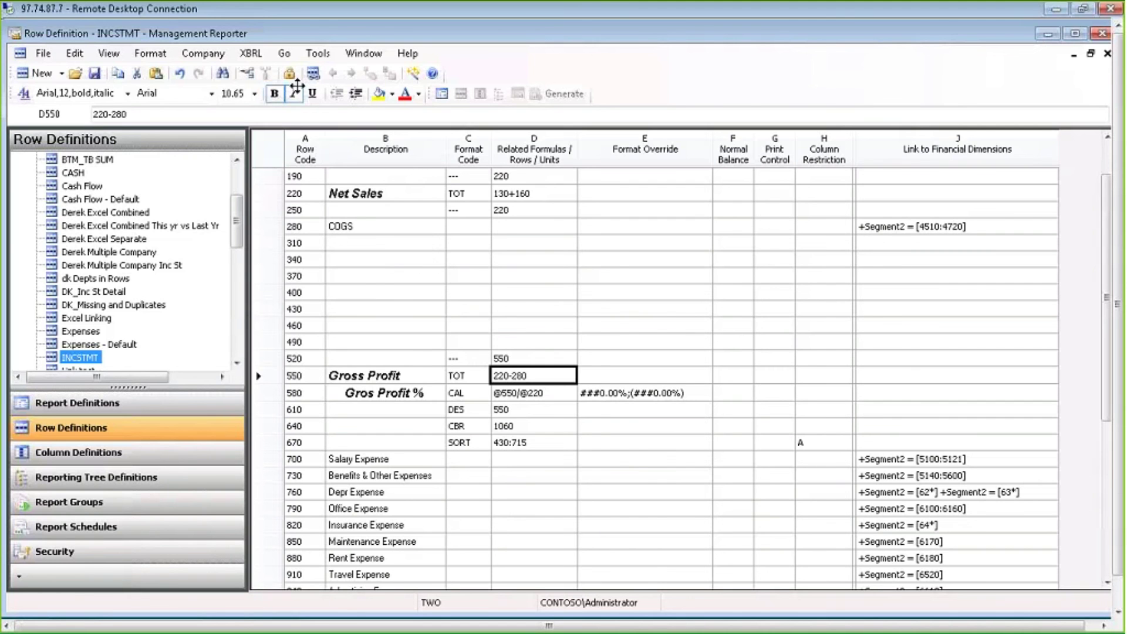
left_click(61, 73)
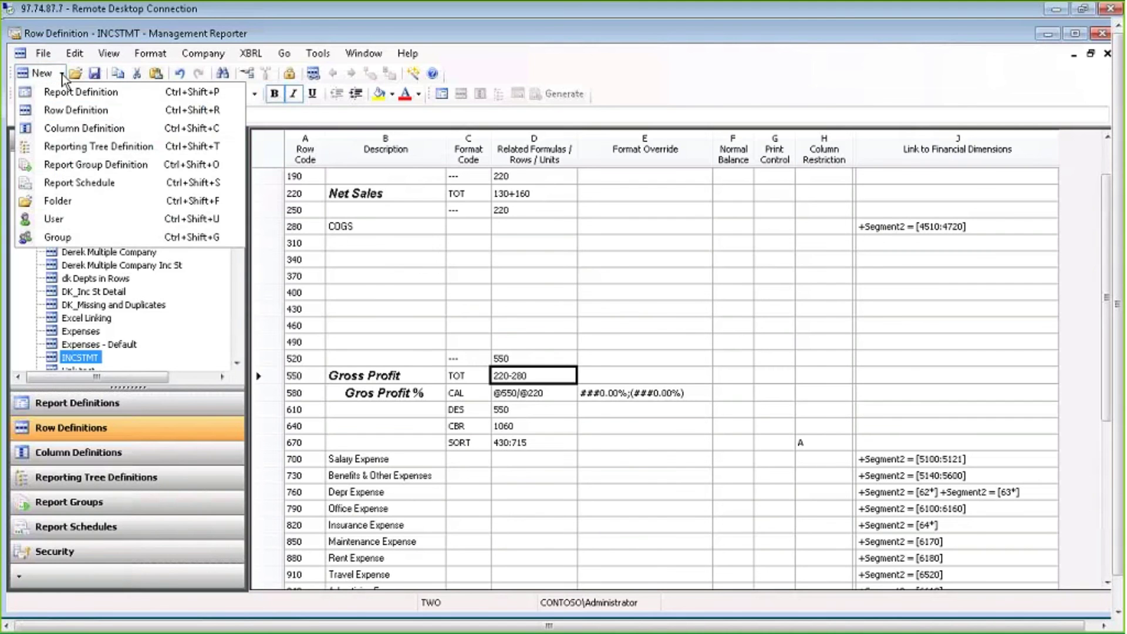
left_click(74, 131)
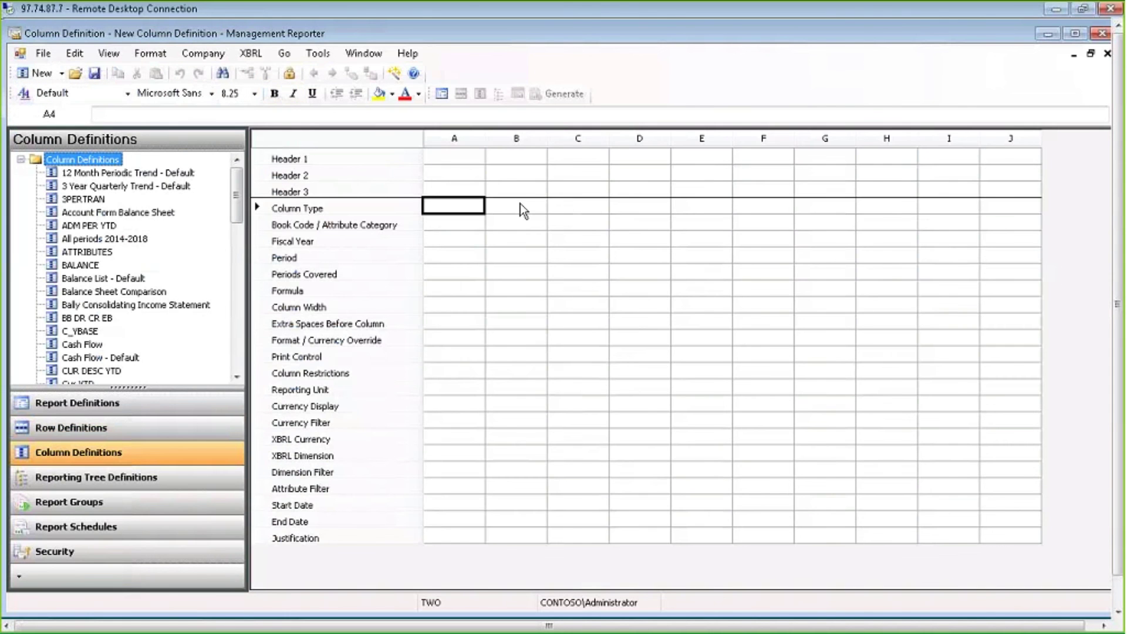
left_click(519, 205)
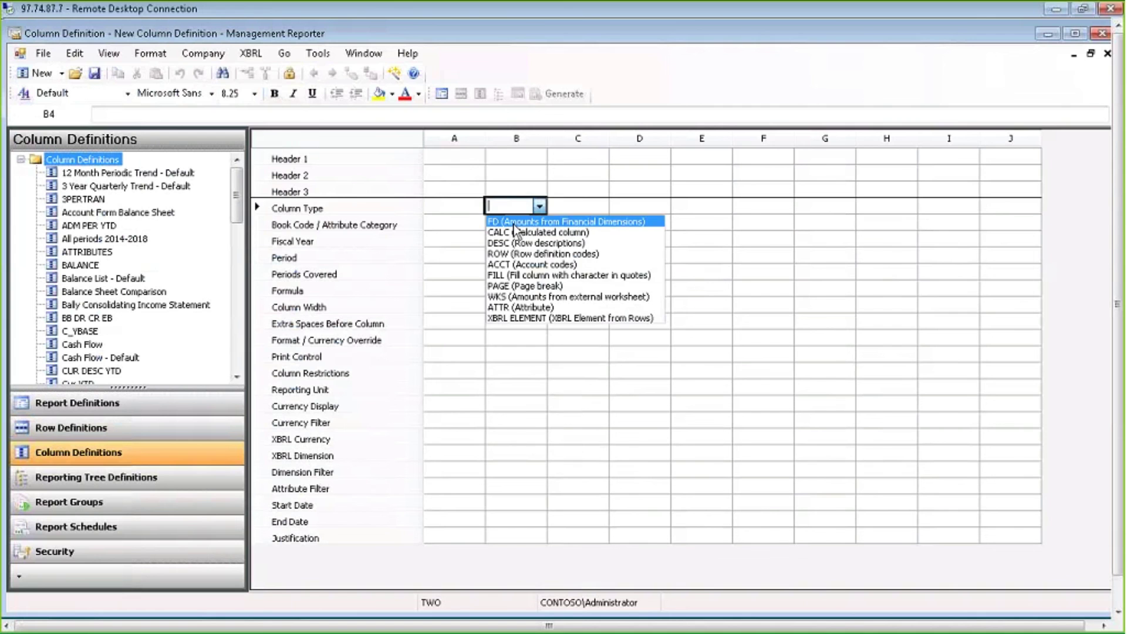
left_click(514, 222)
left_click(517, 224)
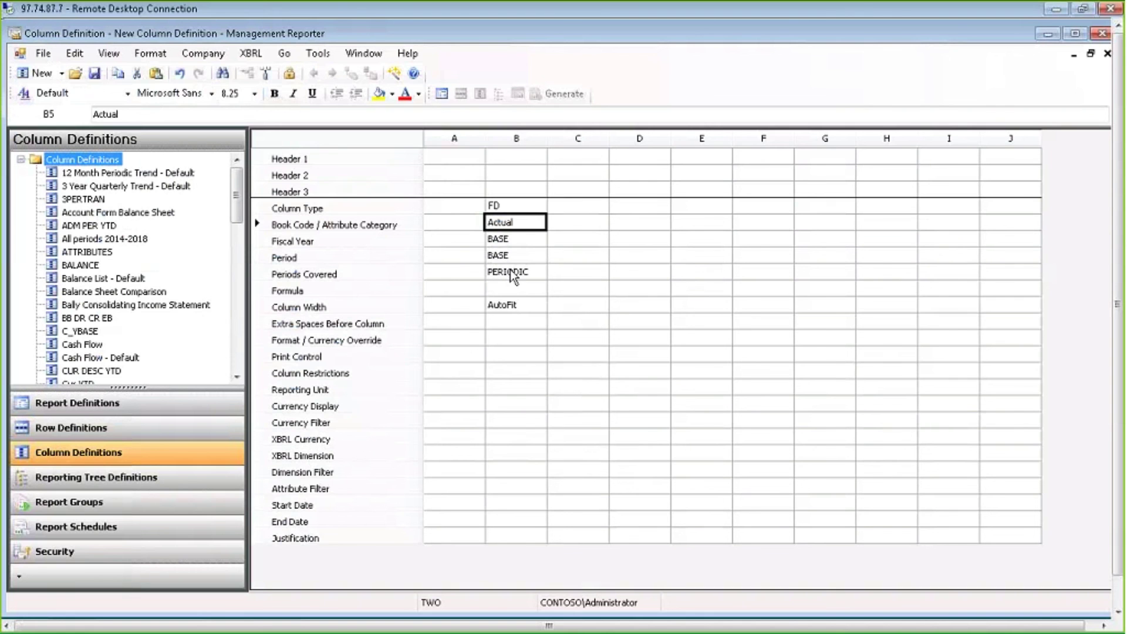
Step: Set column B's Dimension Filter to Segment2 = 4500 and widen the column to show the whole filter
left_click(393, 472)
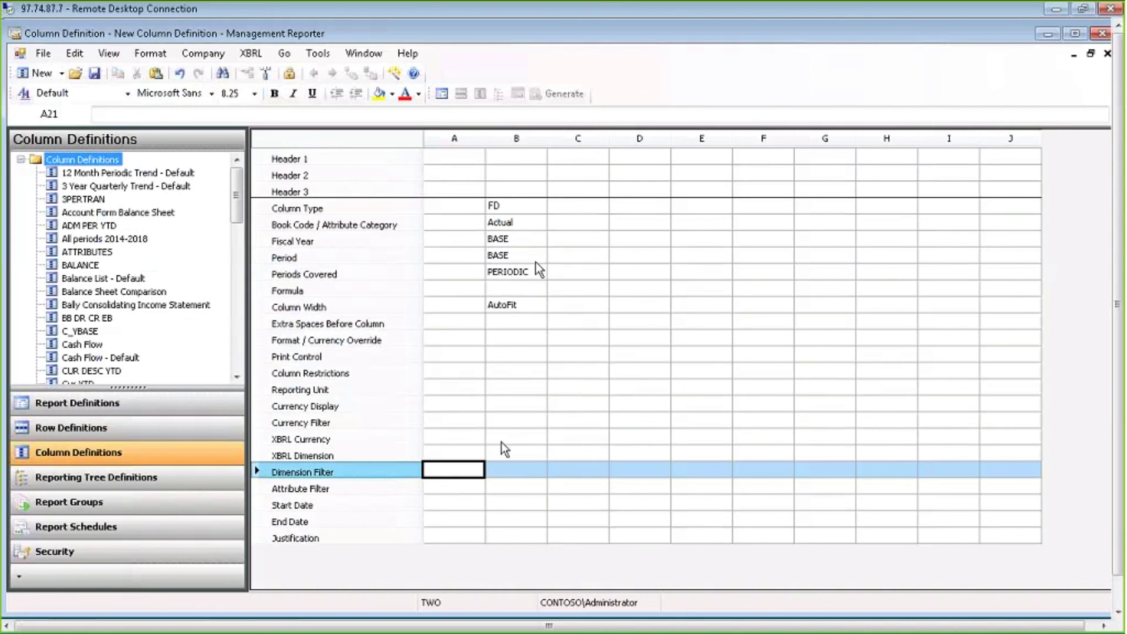
left_click(524, 471)
double_click(524, 471)
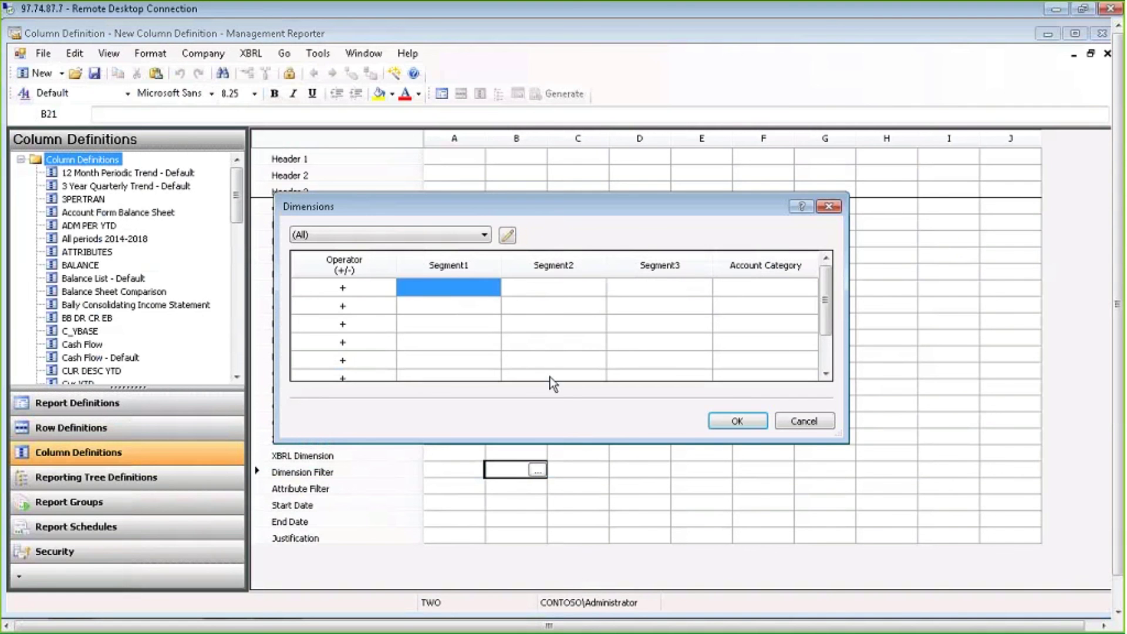
left_click(571, 288)
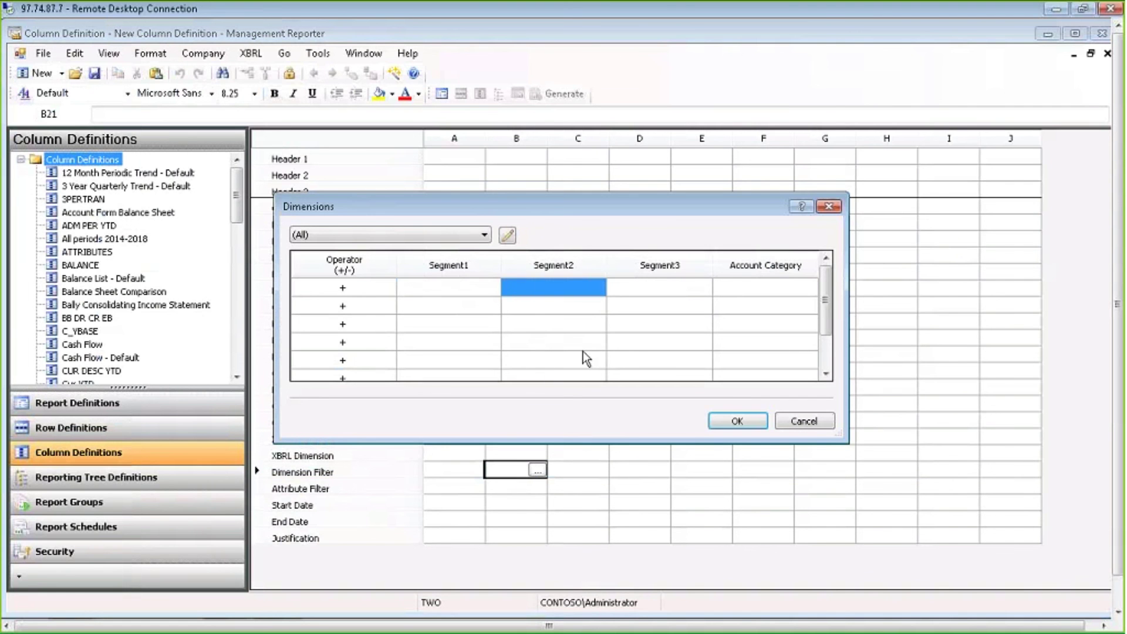
type("40")
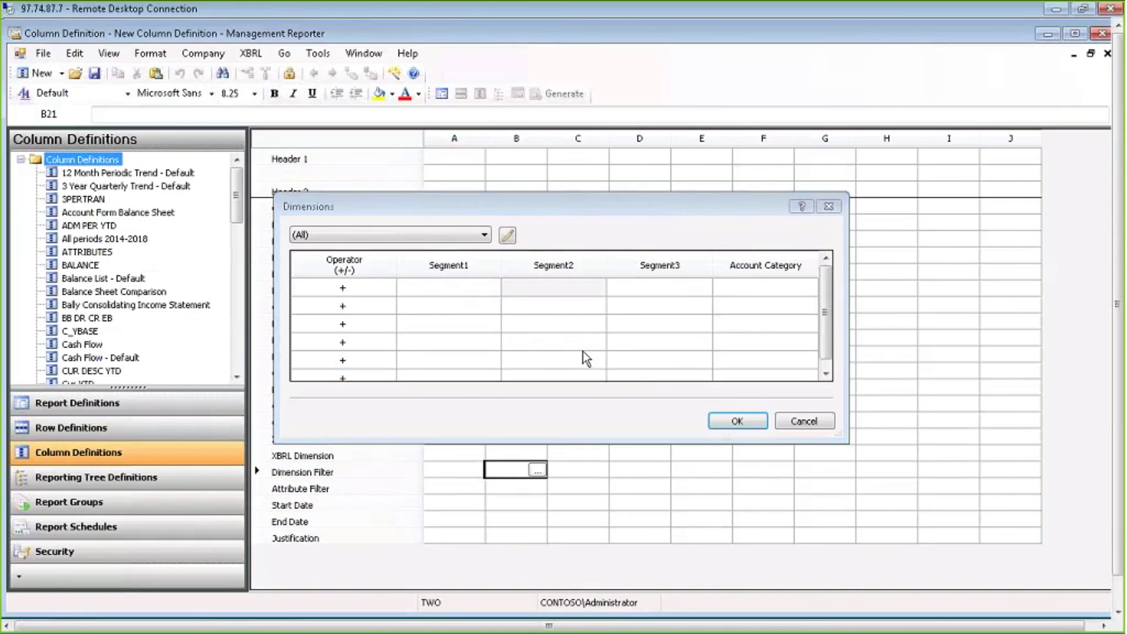
left_click_drag(547, 142, 624, 142)
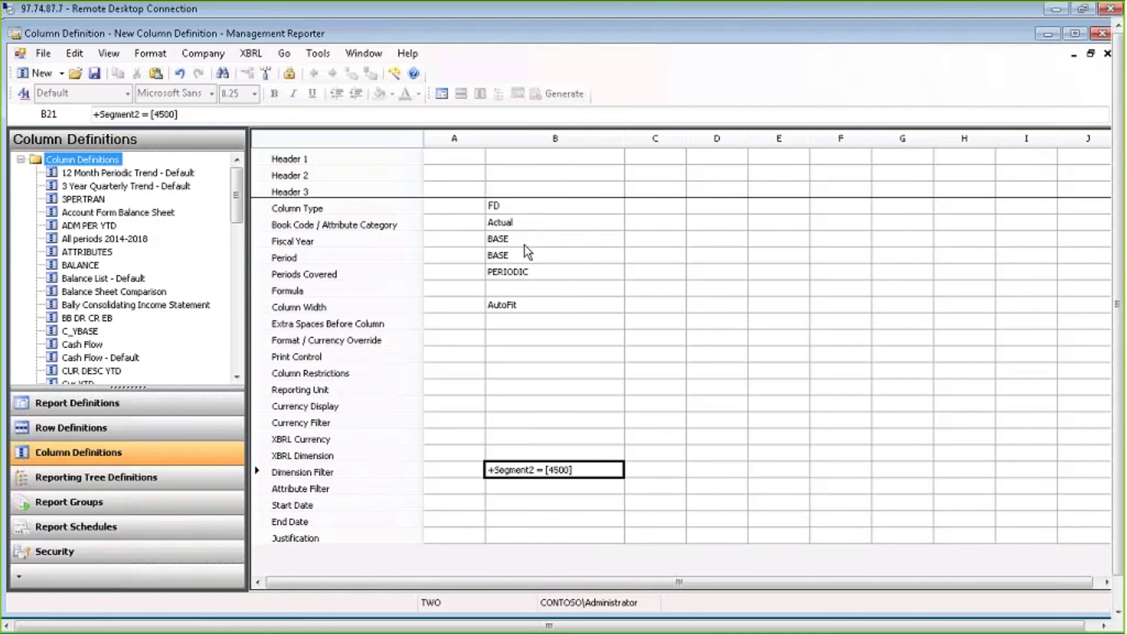
Step: Set column B's Period to 12 and its Periods Covered to YTD
left_click(360, 273)
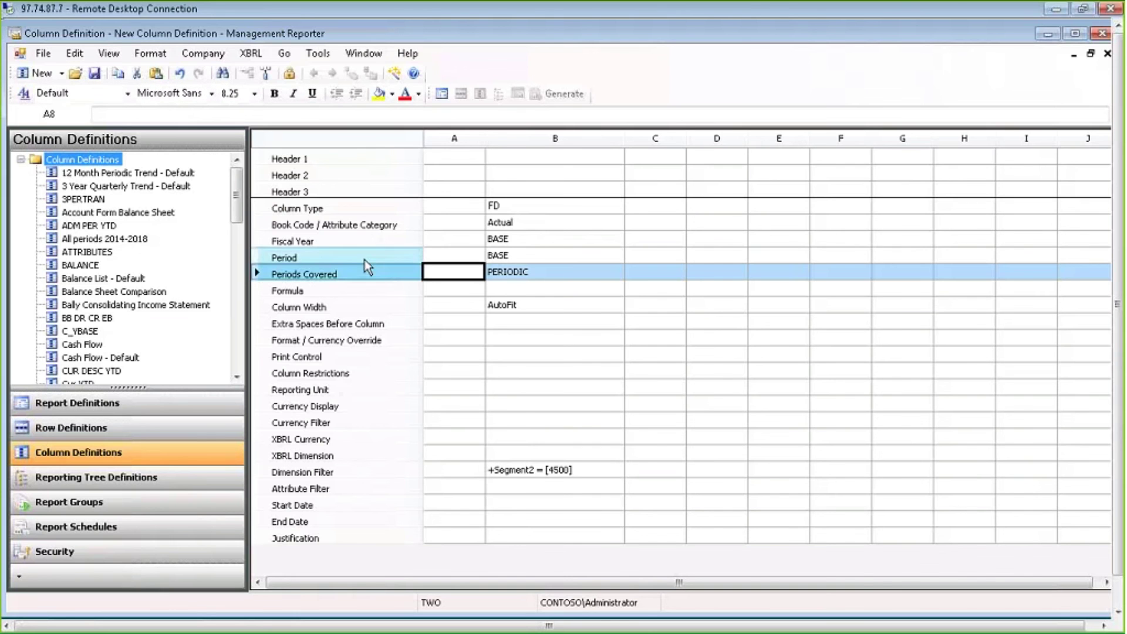
left_click(365, 260)
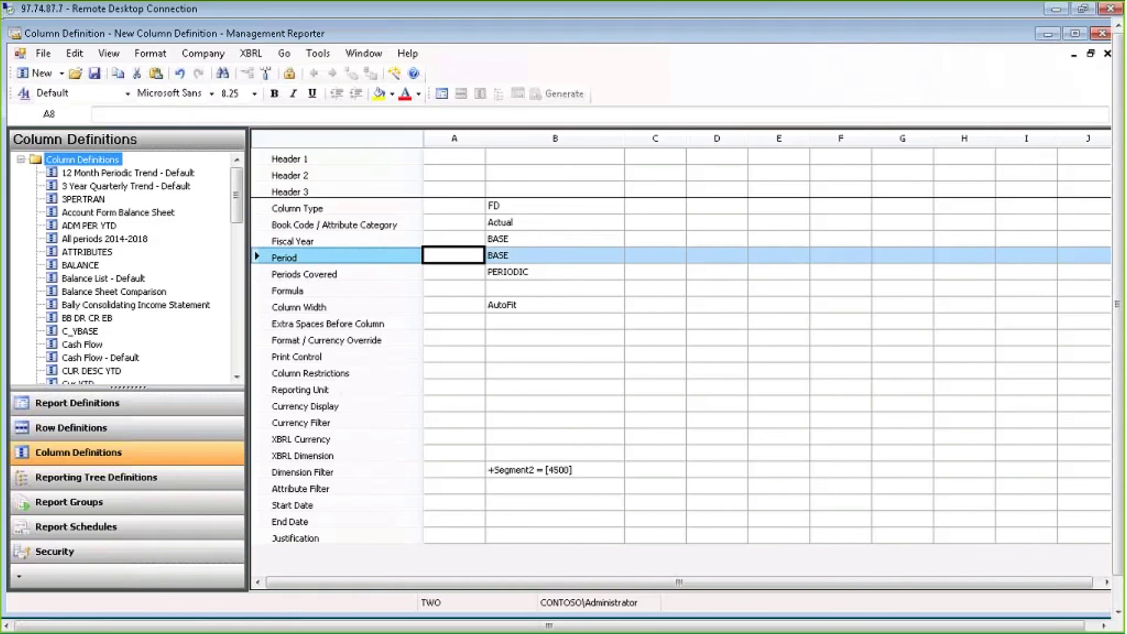
left_click(519, 259)
type("12")
key("Return")
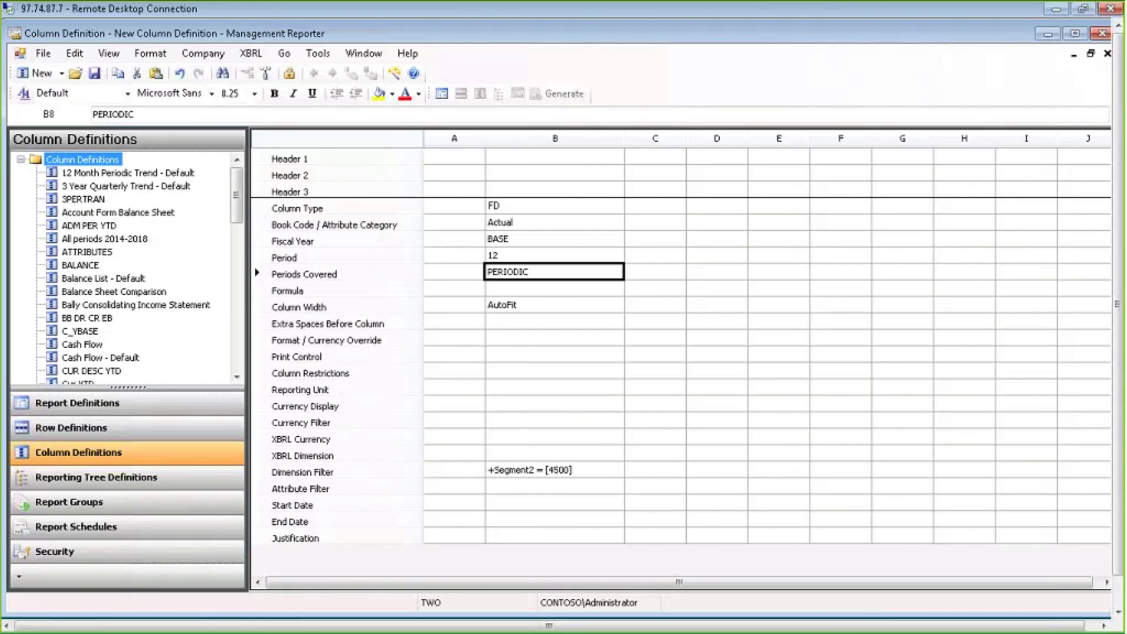
left_click(557, 270)
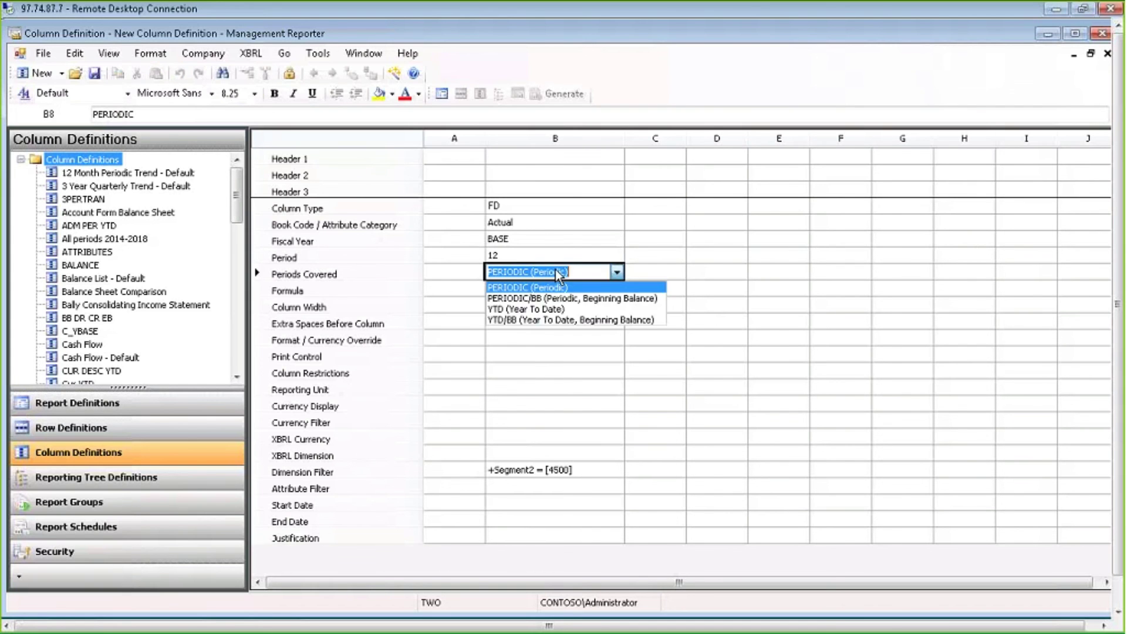
left_click(540, 310)
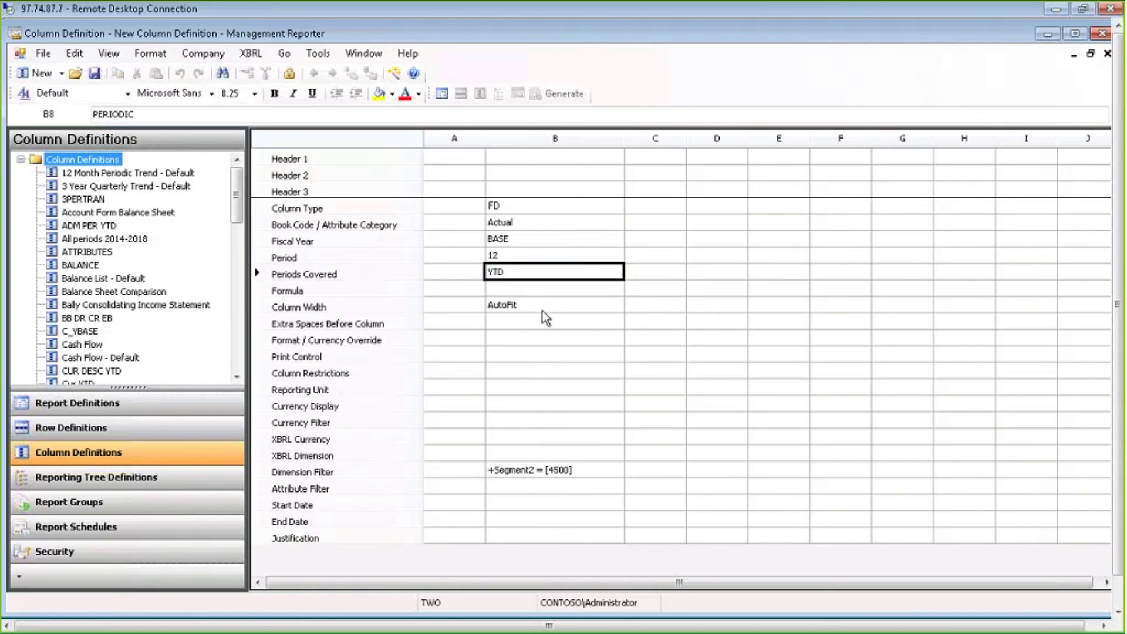
Step: Review column B's Fiscal Year, Dimension Filter, Period and Periods Covered settings
left_click(528, 239)
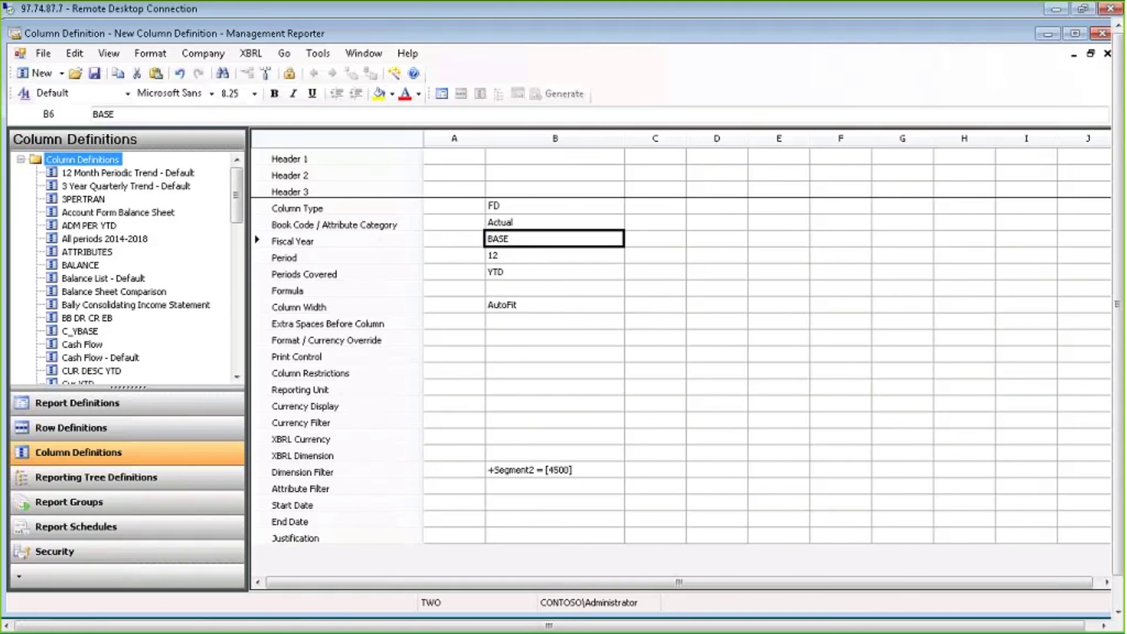
left_click(542, 473)
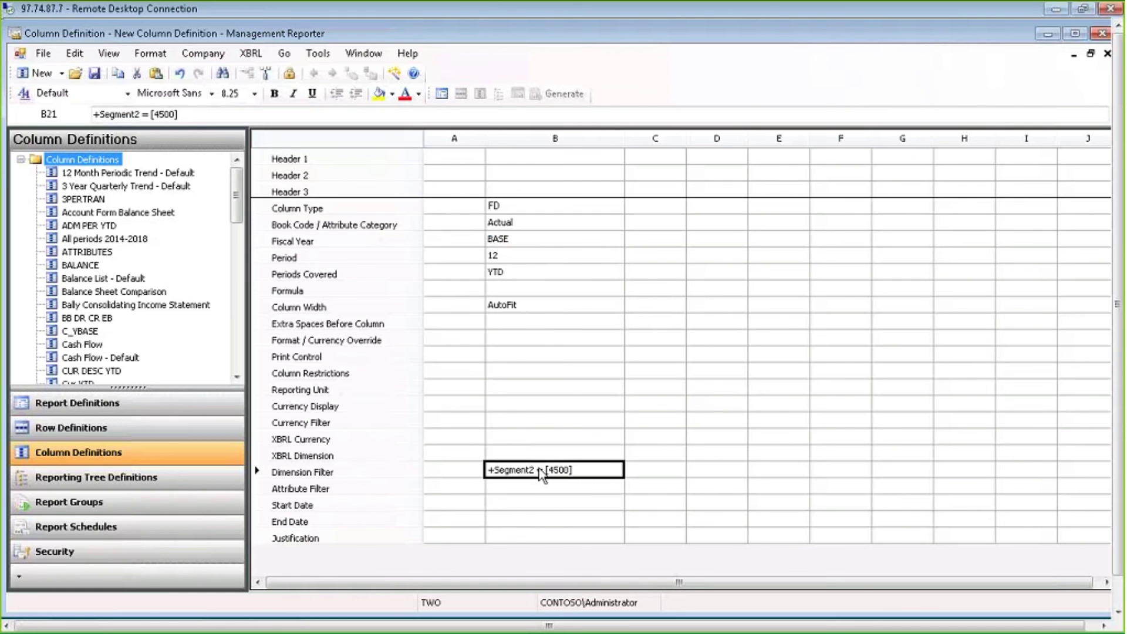
left_click(523, 258)
left_click(530, 275)
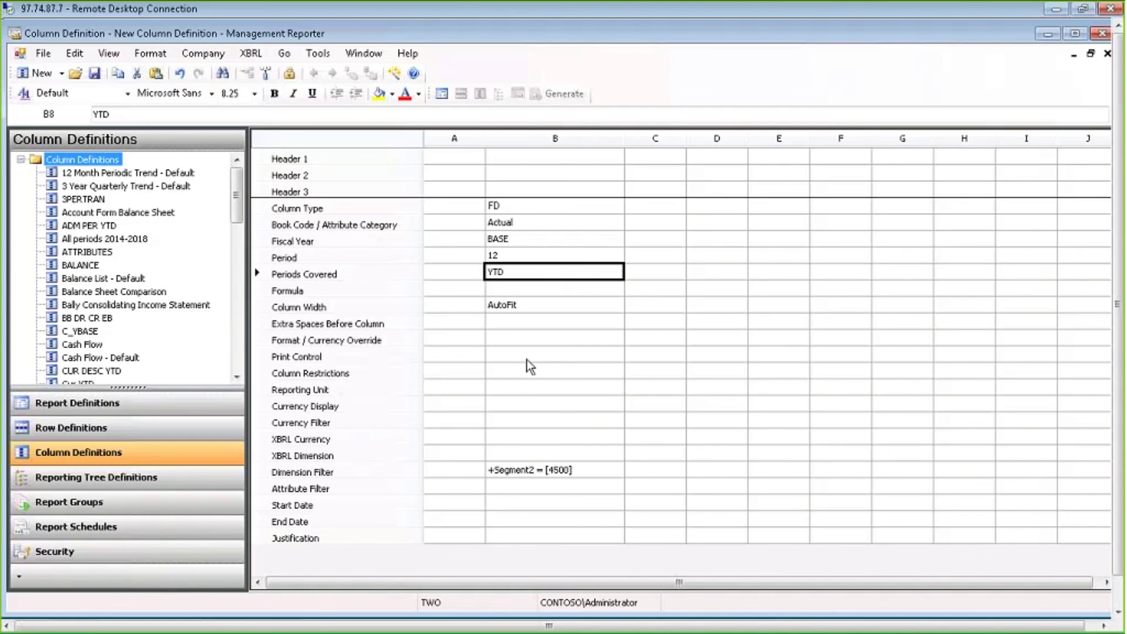
Step: Return to the INCSTMT report definition and check the Detail level choices, leaving the selection at Financial & Account
left_click(438, 96)
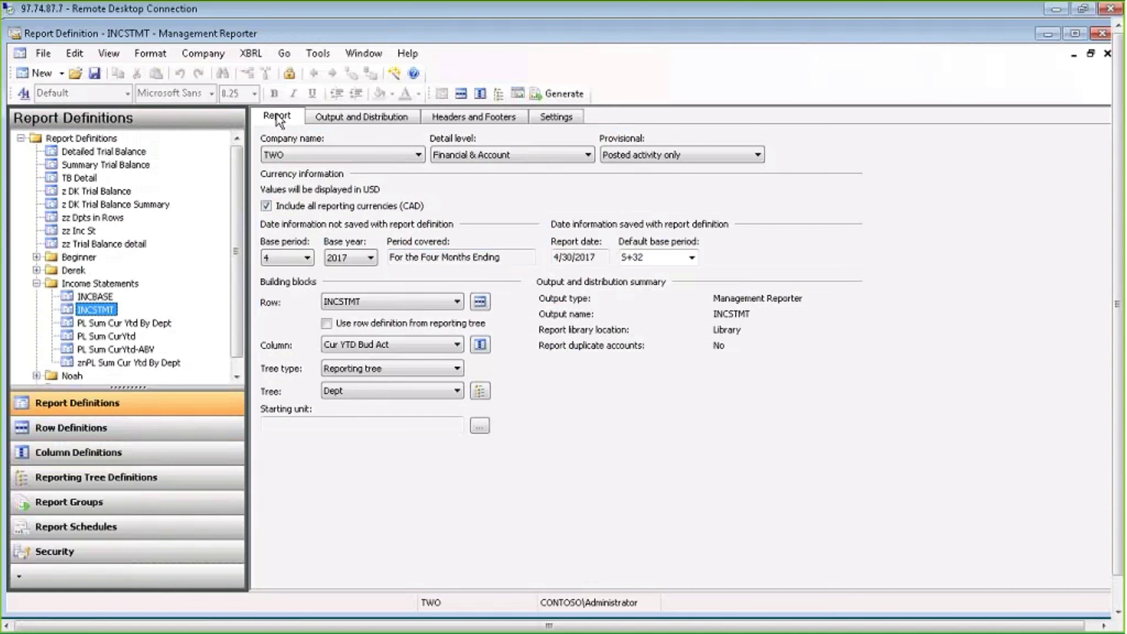
left_click(567, 154)
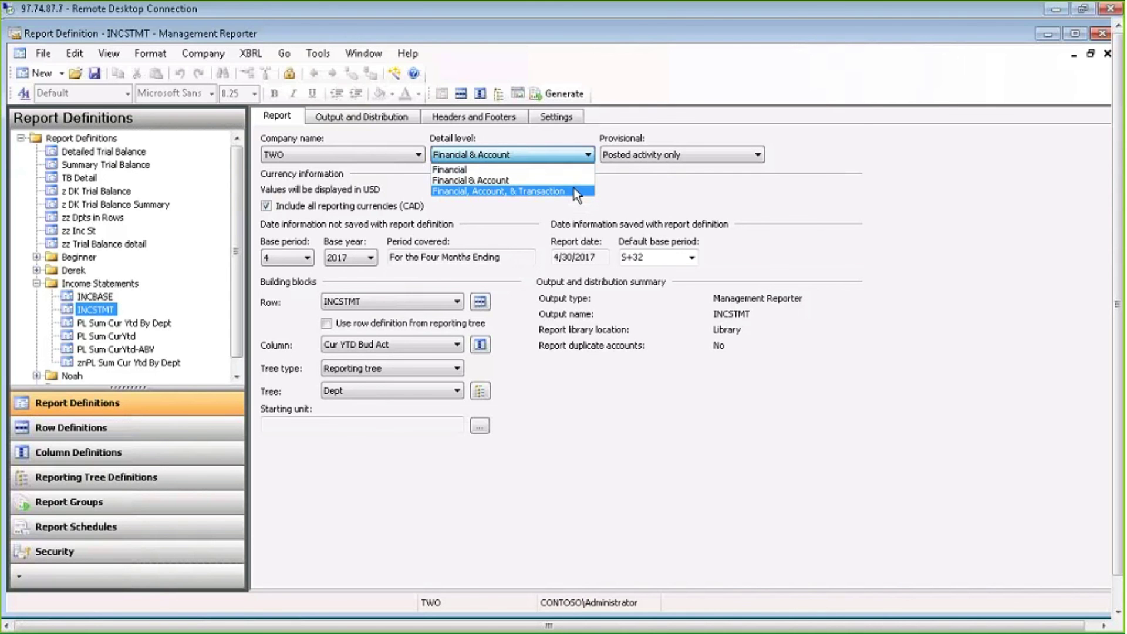
left_click(611, 192)
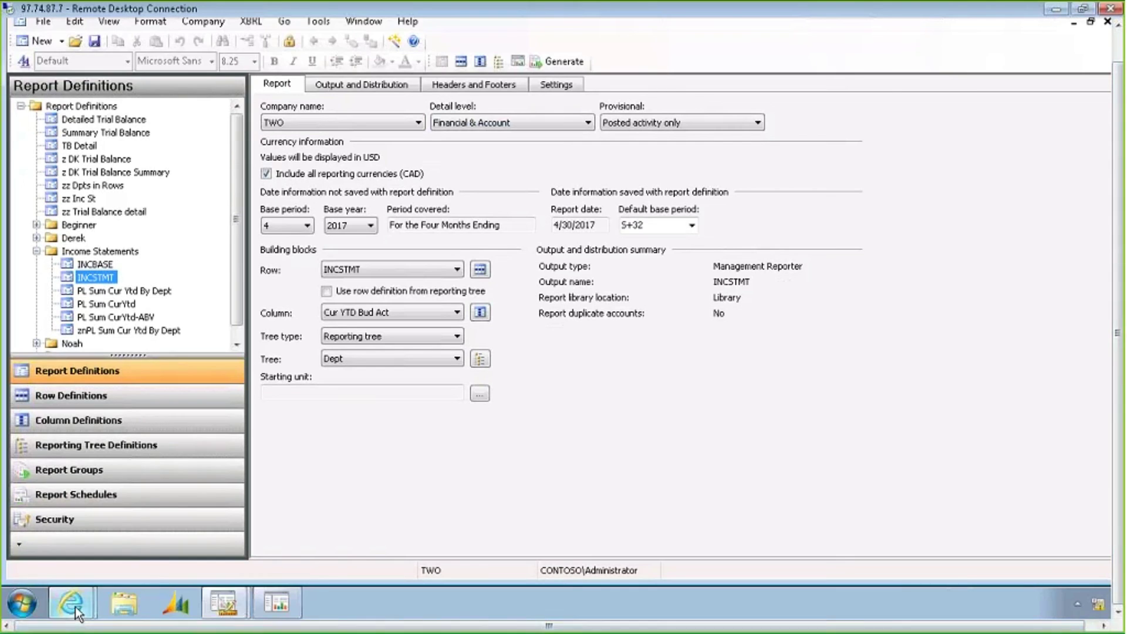
Step: Switch to the INCSTMT report in Internet Explorer and drill down from Sales to the Corporate Dept 000 account detail
mouse_move(75, 607)
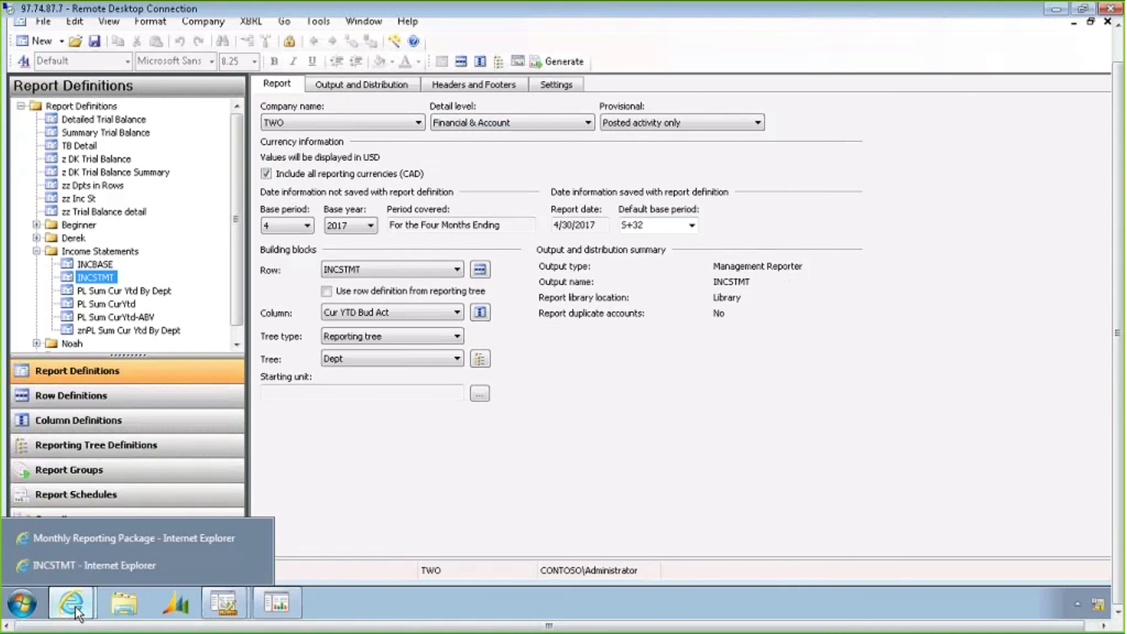
left_click(99, 566)
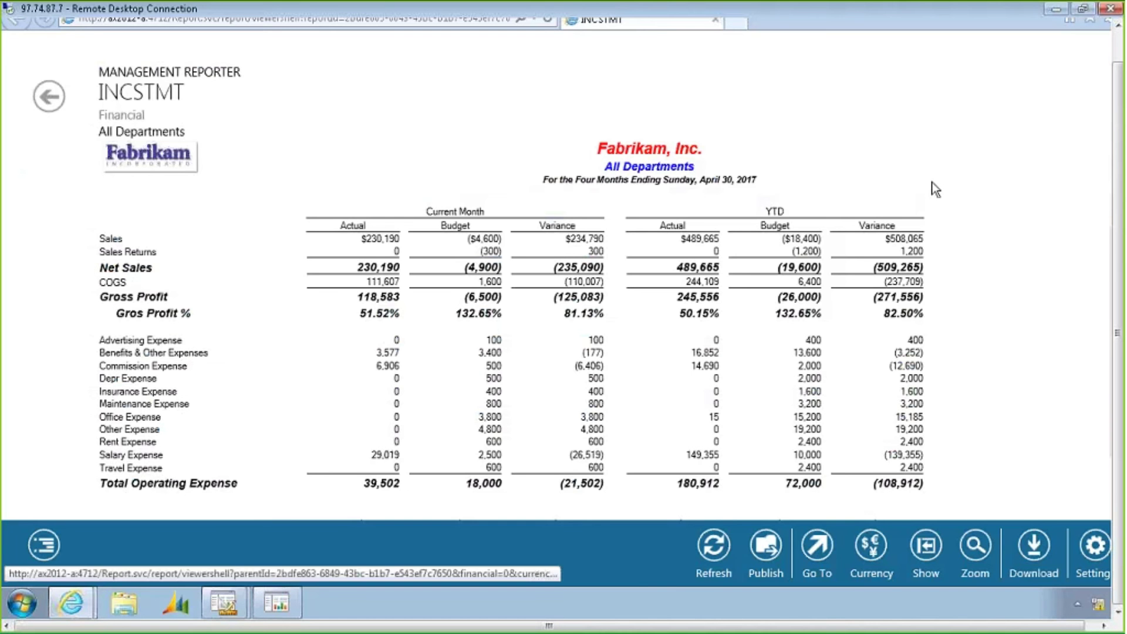
left_click(380, 239)
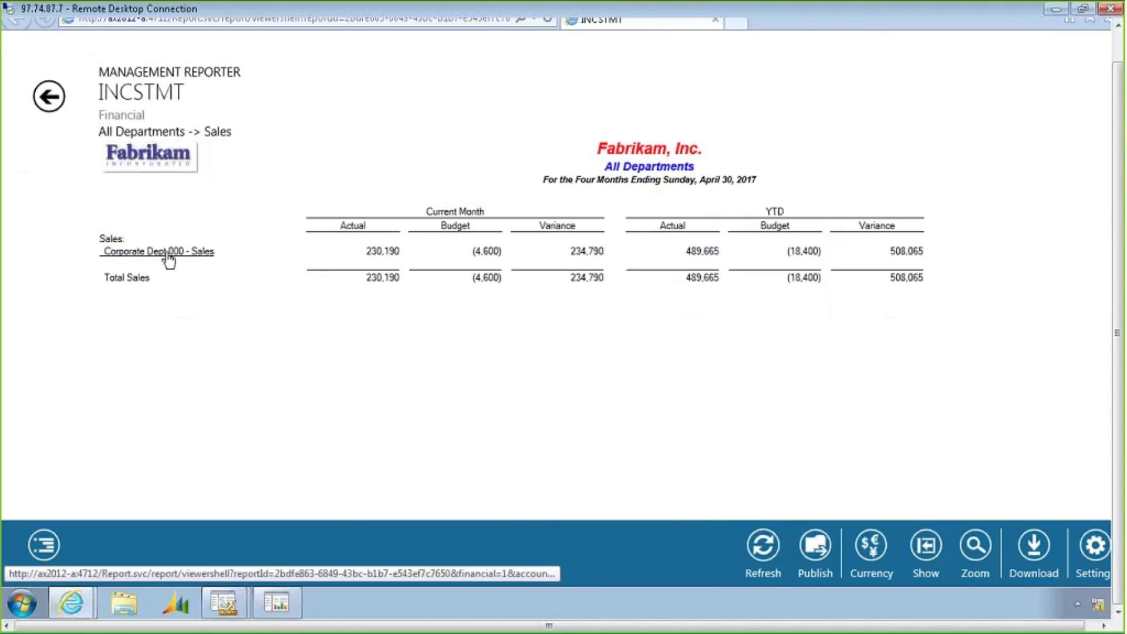
left_click(383, 252)
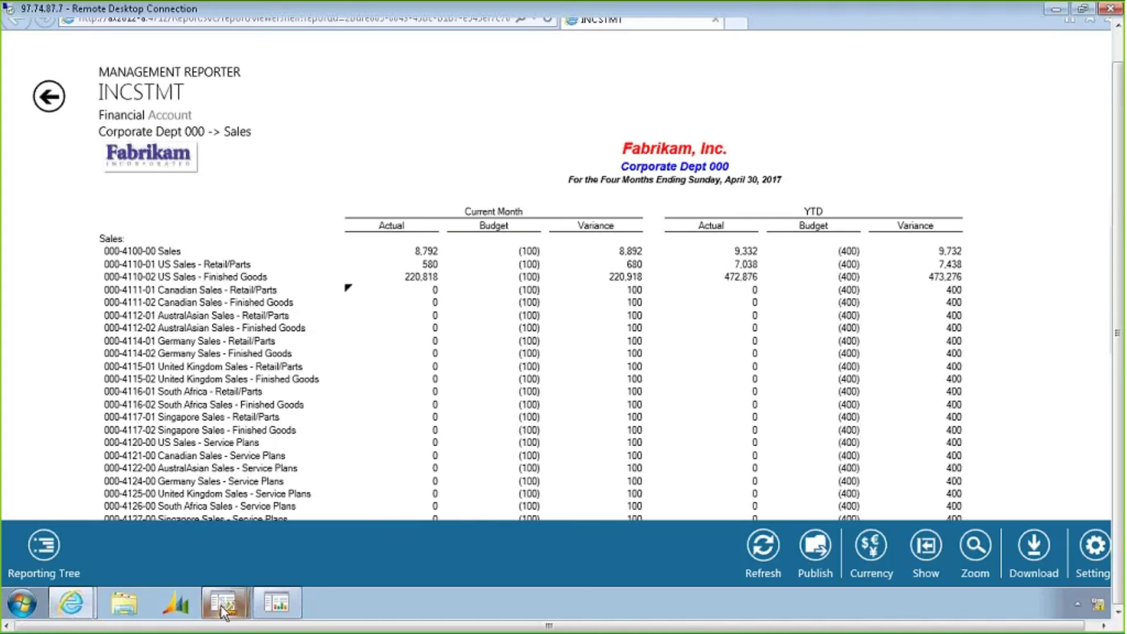
Step: Switch back to Management Reporter's INCSTMT report definition and check the page setup in its other report settings, discarding any changes
mouse_move(224, 611)
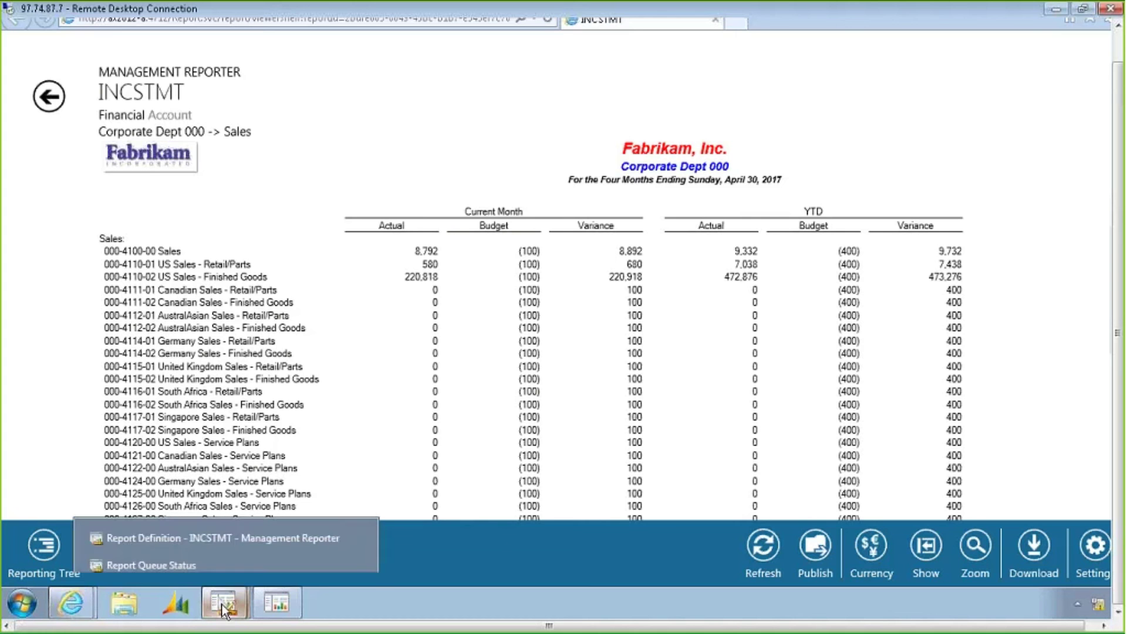
left_click(234, 538)
left_click(552, 89)
left_click(544, 382)
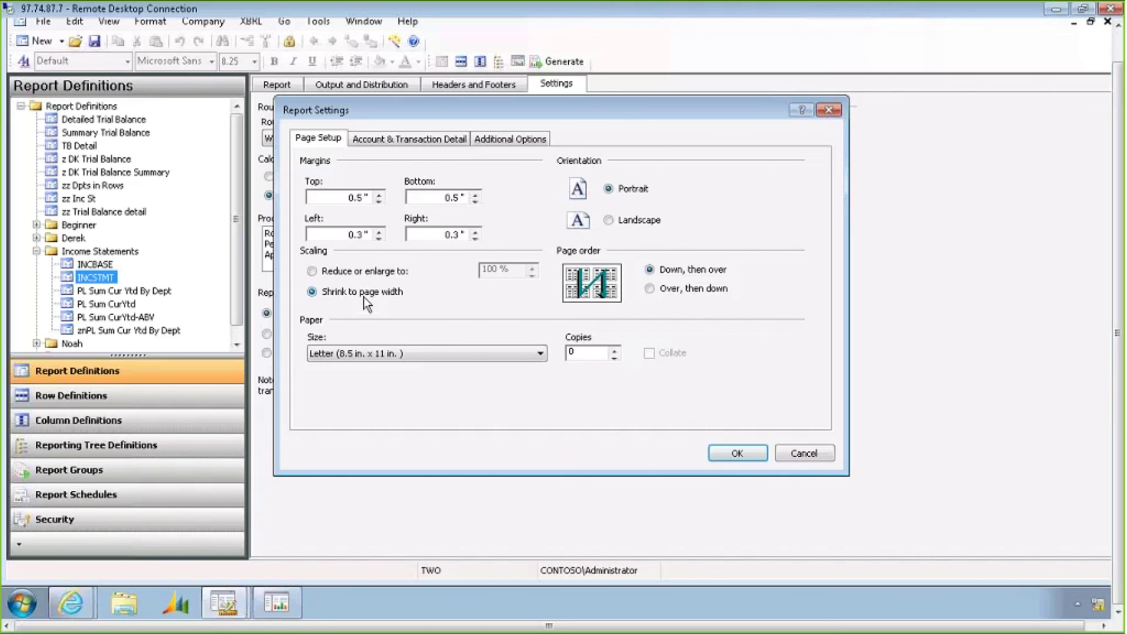
left_click(802, 452)
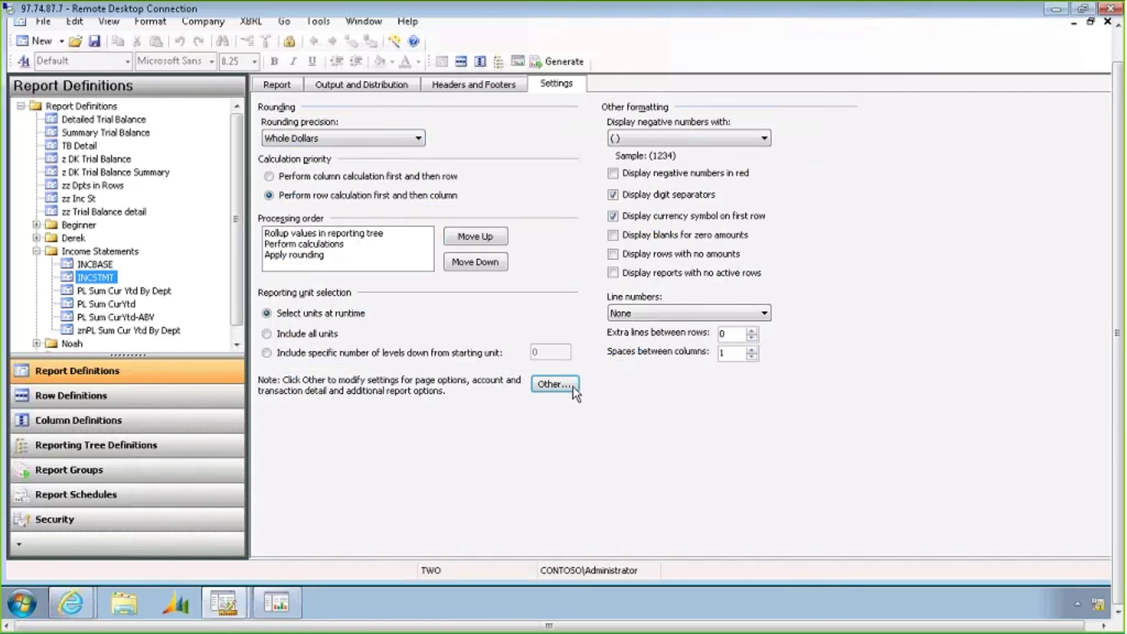
Step: Open the Month End Report done Nightly schedule and examine its start recurrence date and run time
left_click(92, 499)
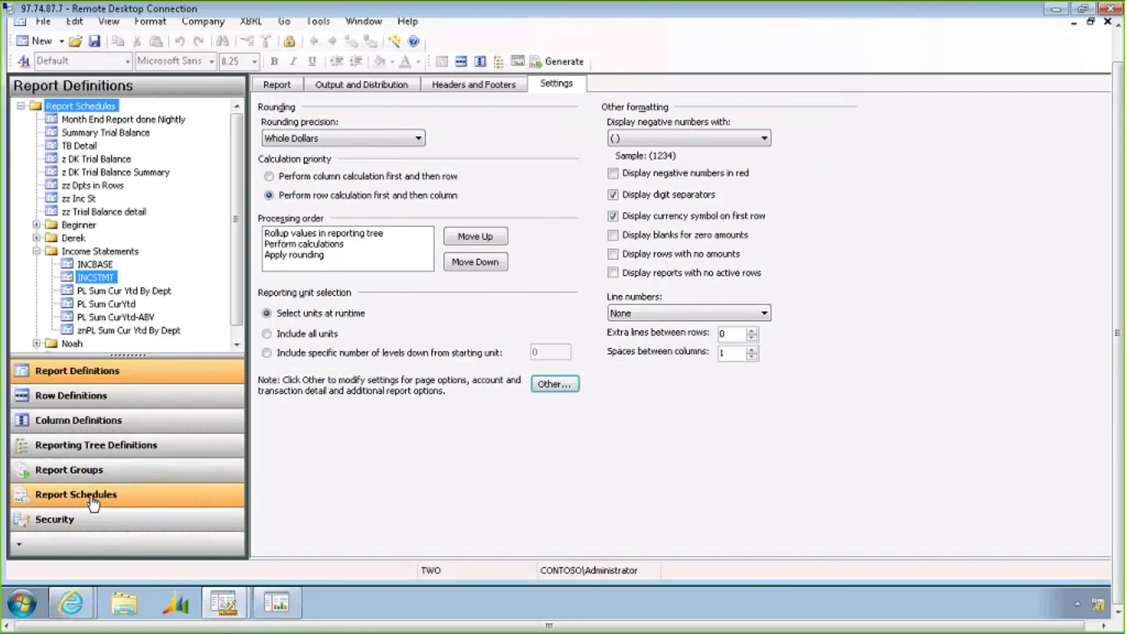
left_click(140, 118)
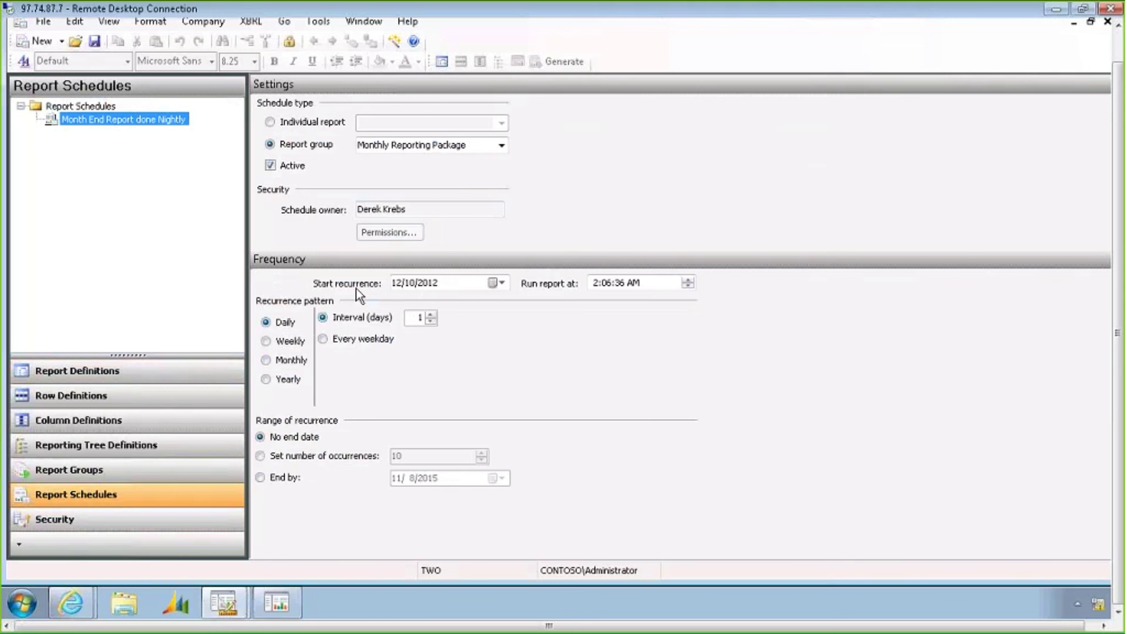
left_click(455, 286)
left_click(659, 283)
Step: Switch to the Report Viewer's library and look through the 2012 folder and its 01 January and 02 February subfolders
left_click_drag(1117, 92, 1117, 62)
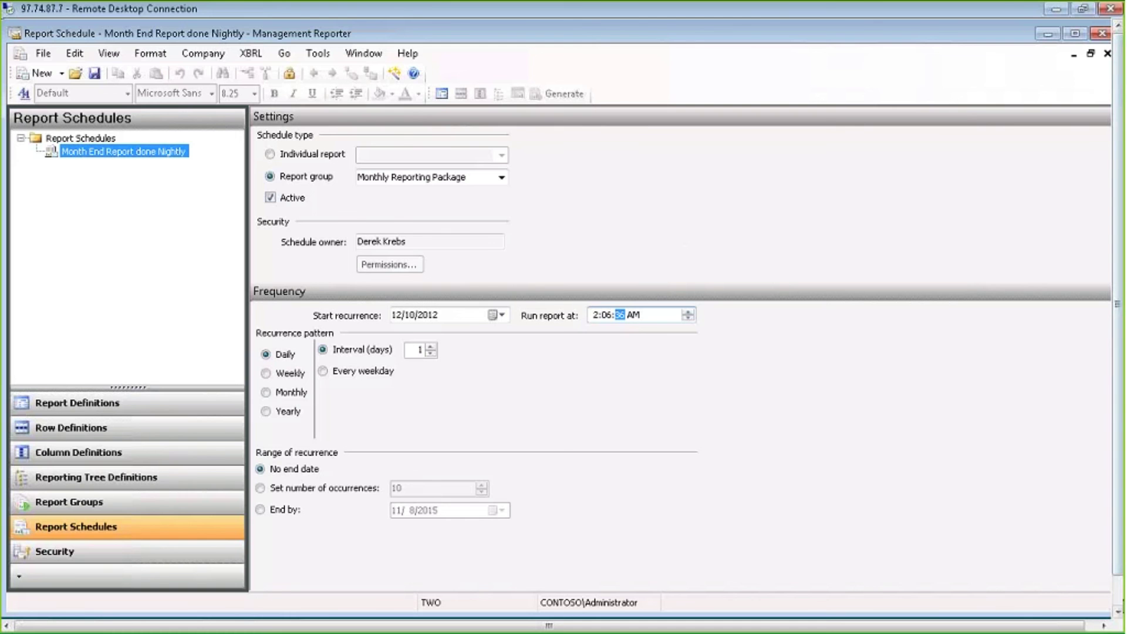
left_click(1118, 612)
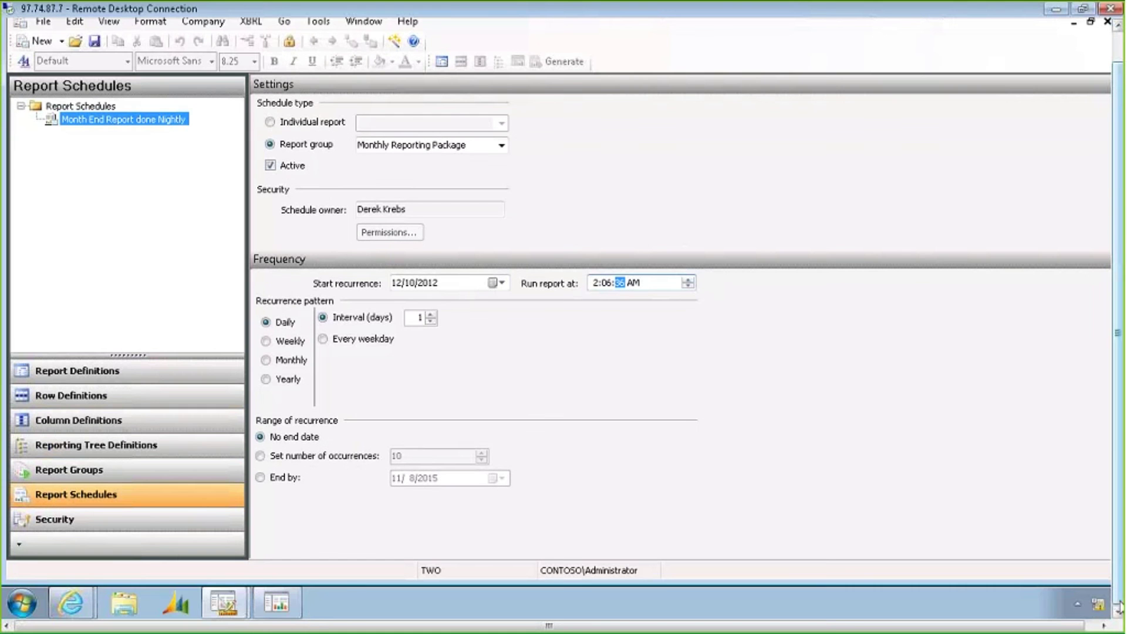
left_click(273, 604)
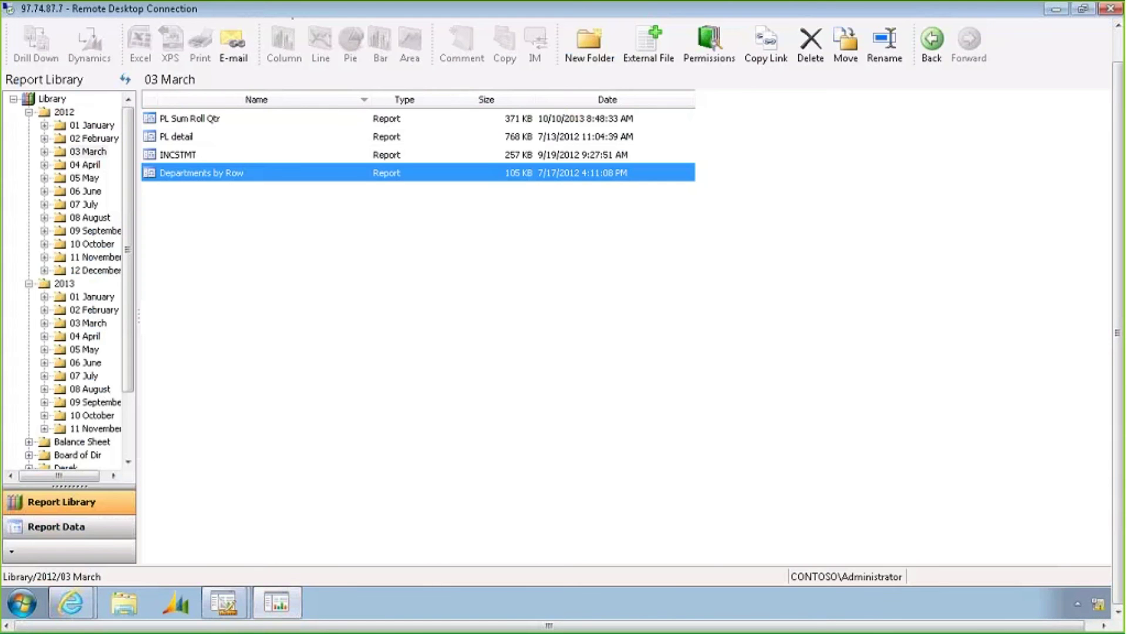
left_click(64, 112)
left_click(89, 125)
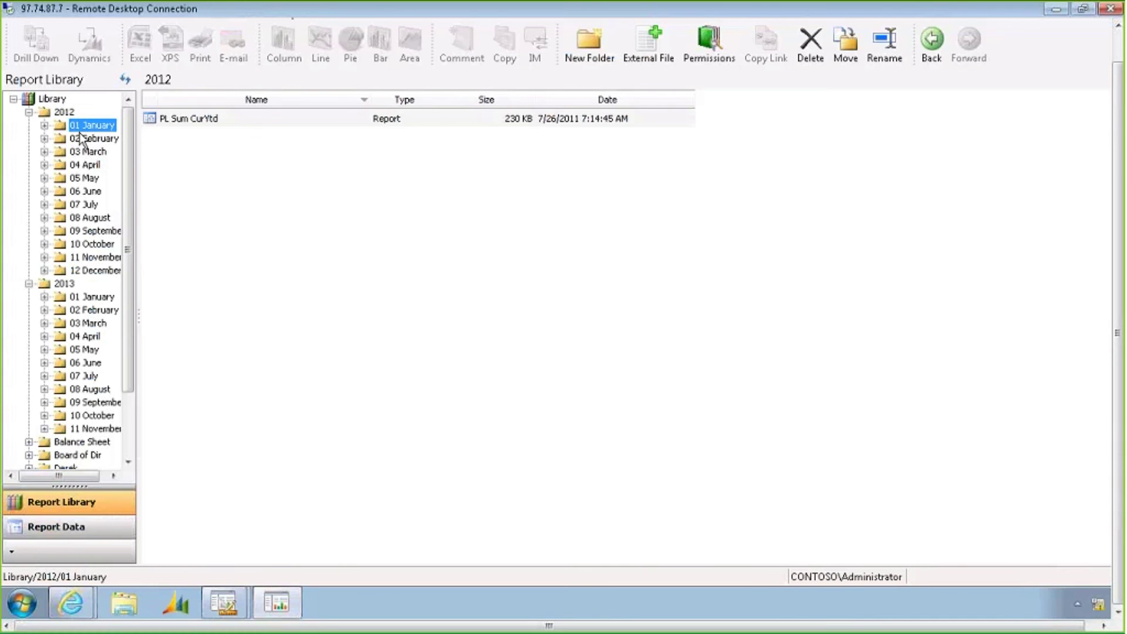
left_click(78, 137)
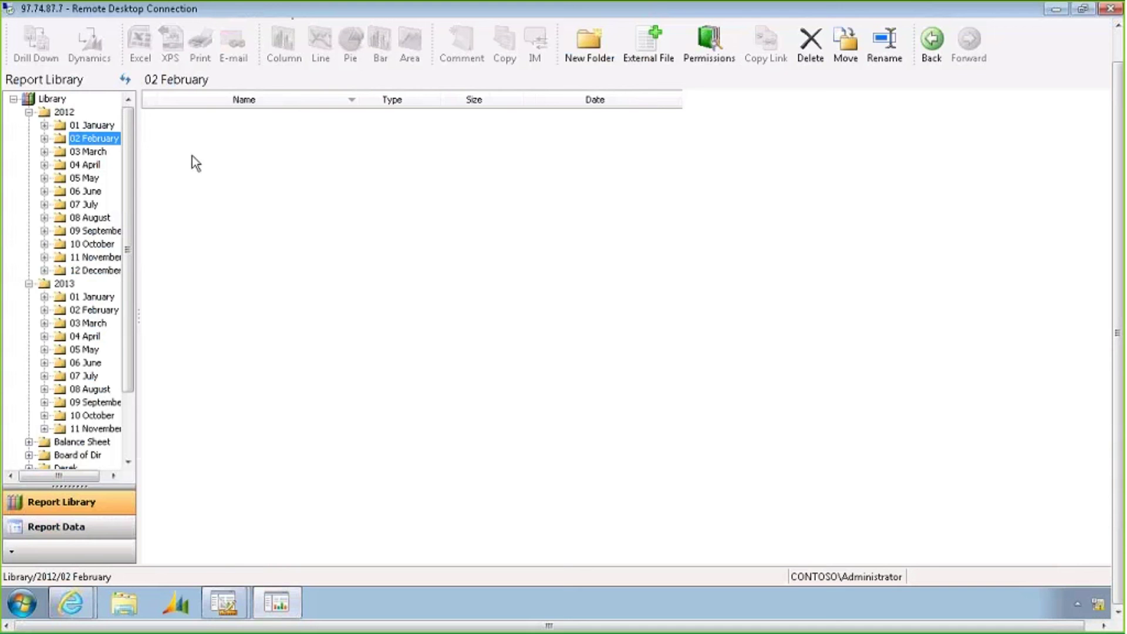
Step: View the reports in the library's 2012 folder for 03 March and switch back to Management Reporter's Report Designer
left_click(85, 151)
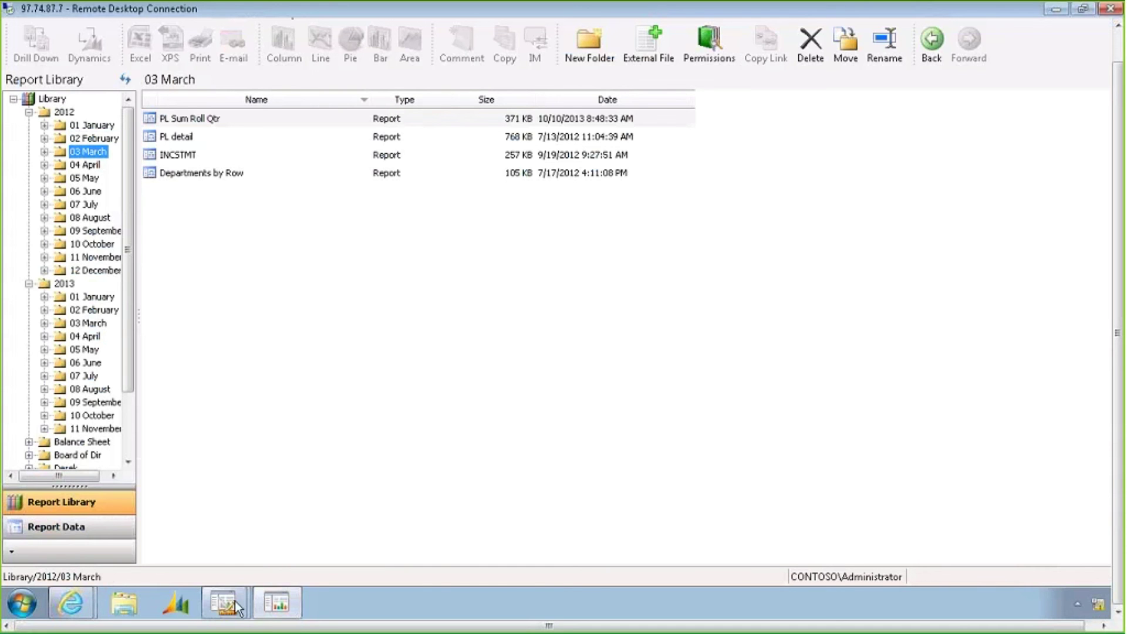
mouse_move(226, 602)
left_click(224, 538)
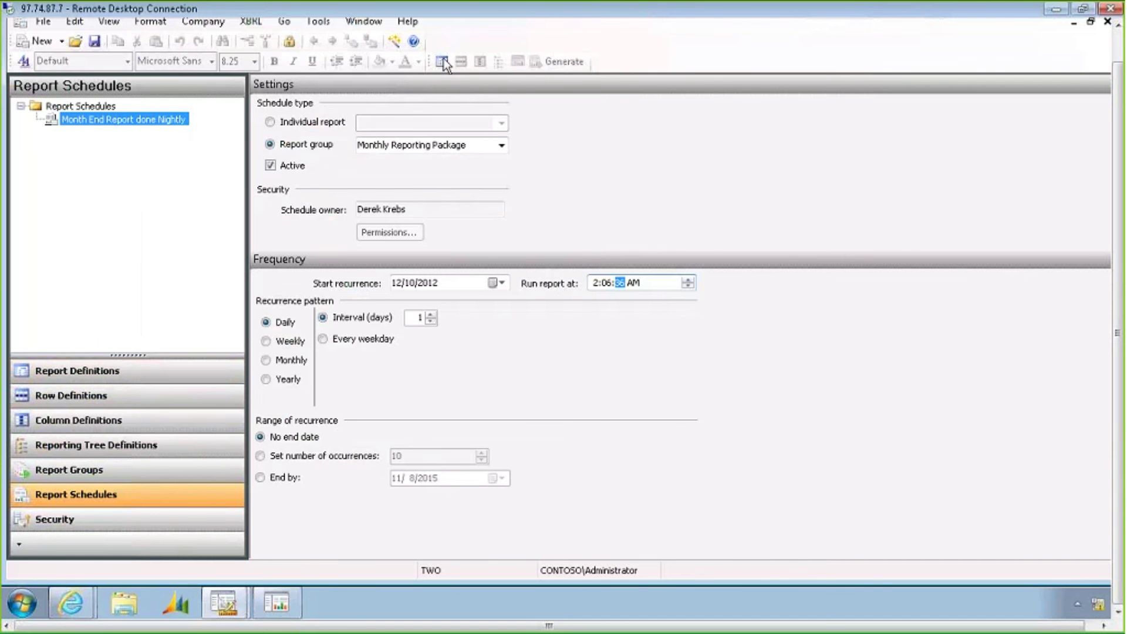
Step: Set the INCSTMT report's single output location to Library/2013/02 February, then choose generating to multiple report library locations
left_click(442, 61)
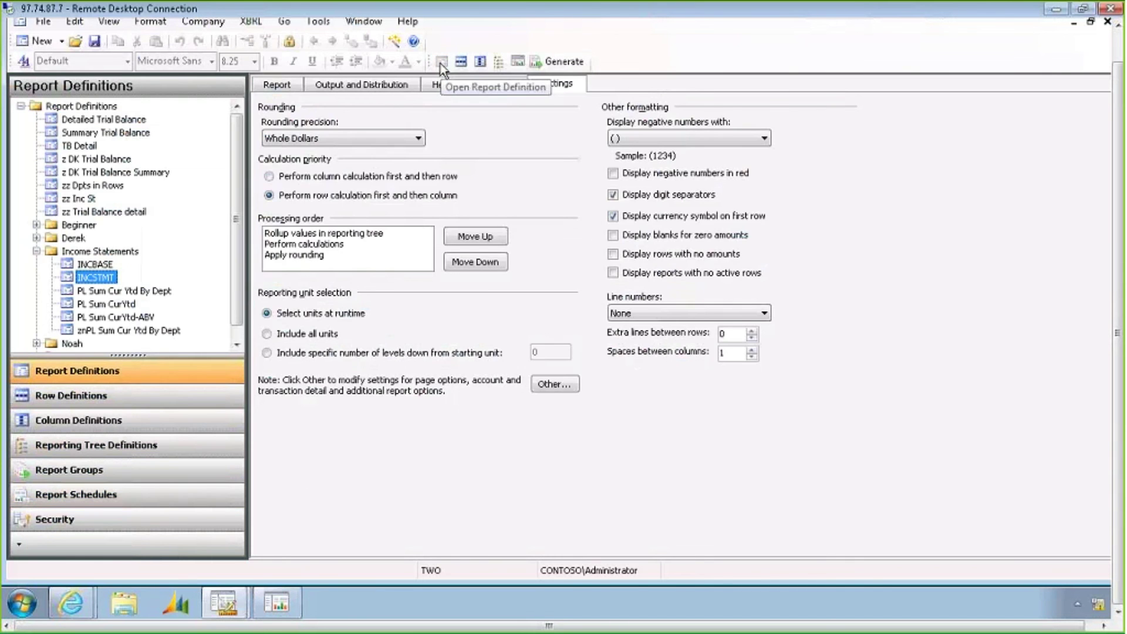
left_click(349, 89)
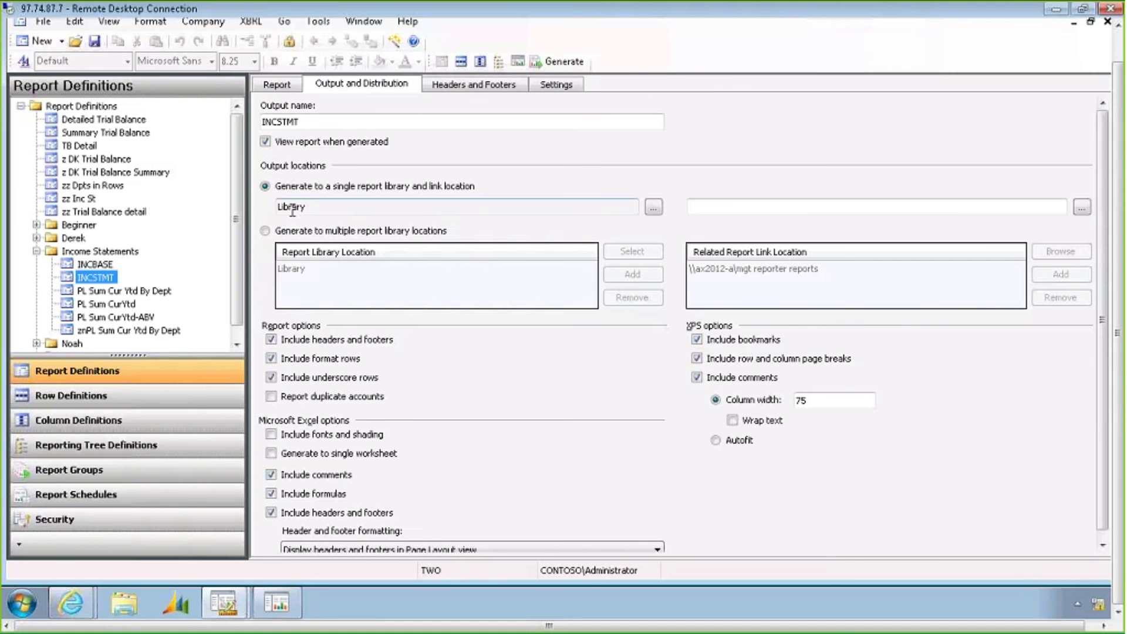
double_click(314, 207)
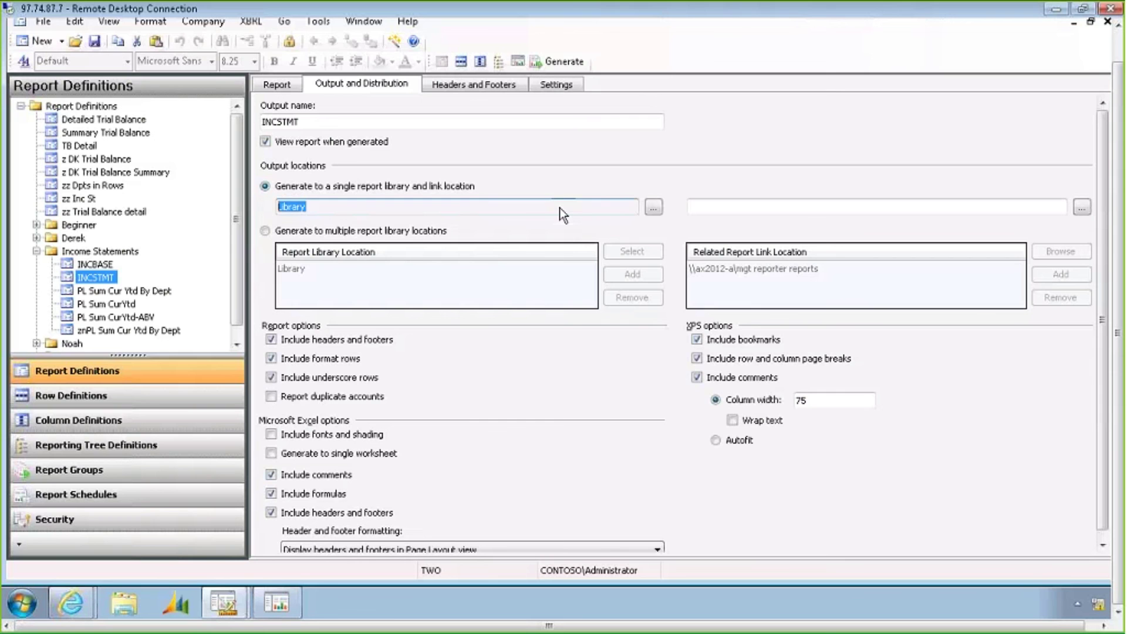
left_click(654, 208)
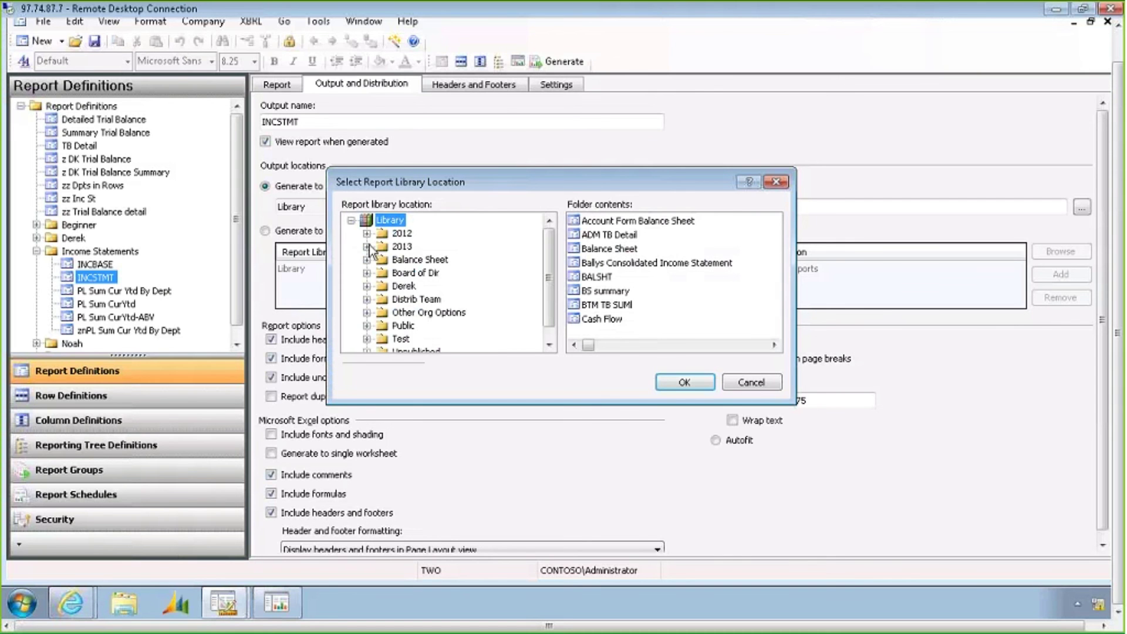
left_click(367, 247)
left_click(414, 247)
left_click(684, 382)
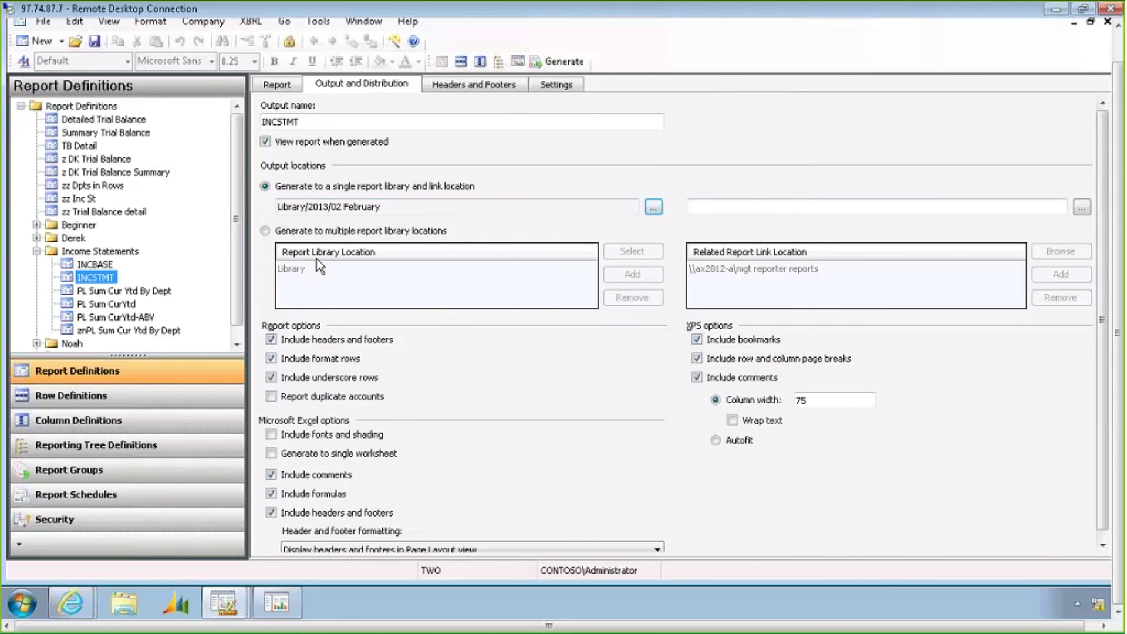
left_click(265, 231)
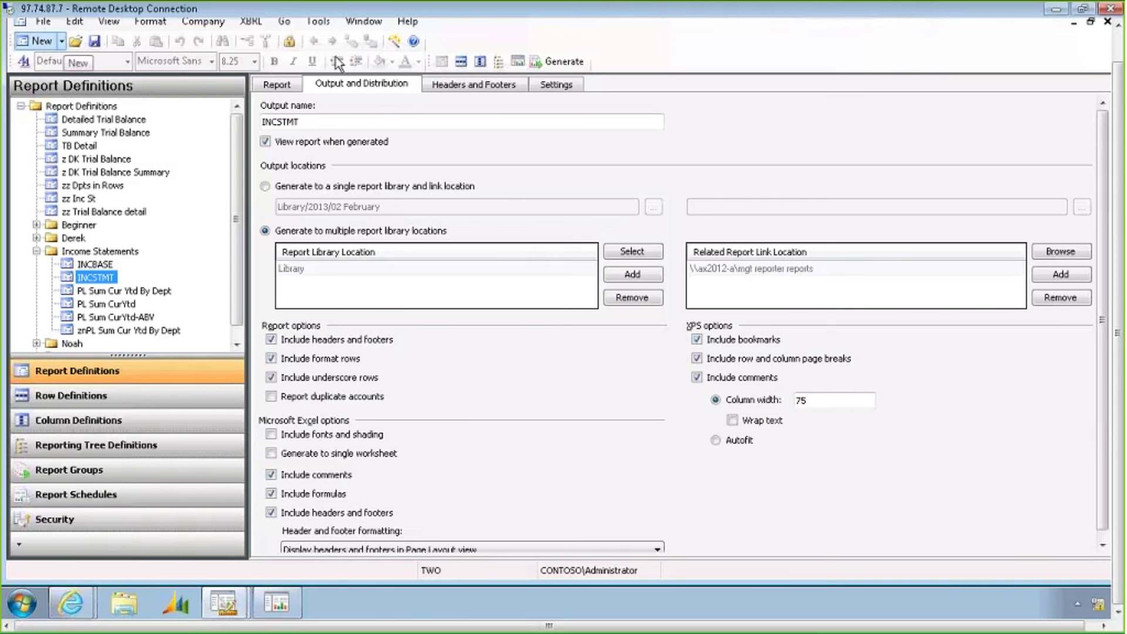
Step: Open the INCSTMT row definition and inspect the segment and account category dimensions linked to the COGS row, discarding any changes
left_click(461, 60)
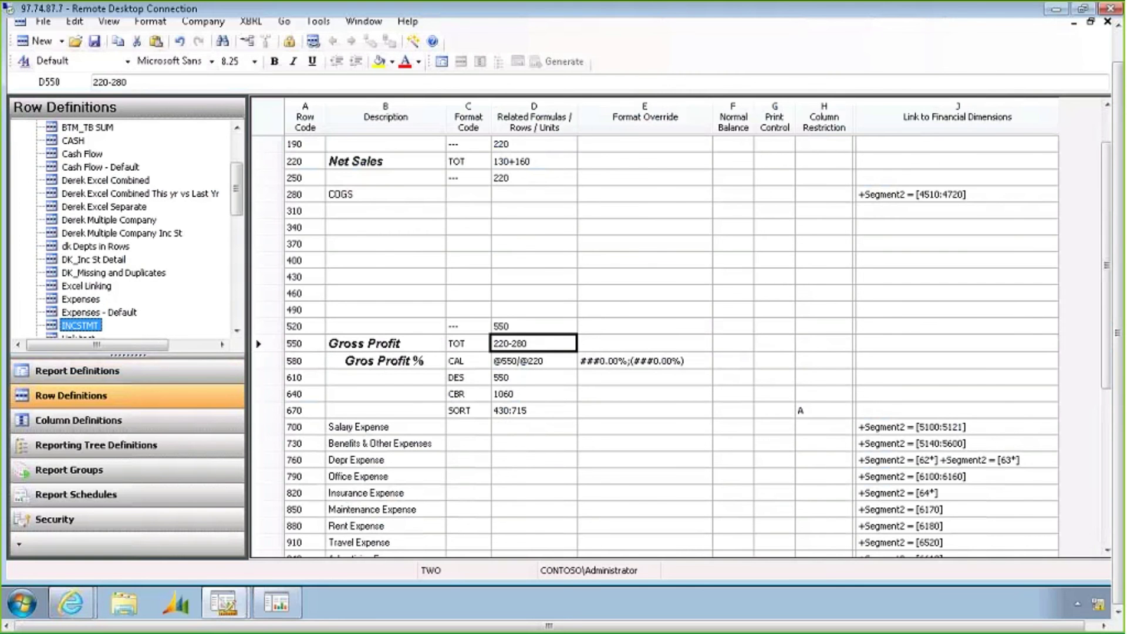
double_click(991, 196)
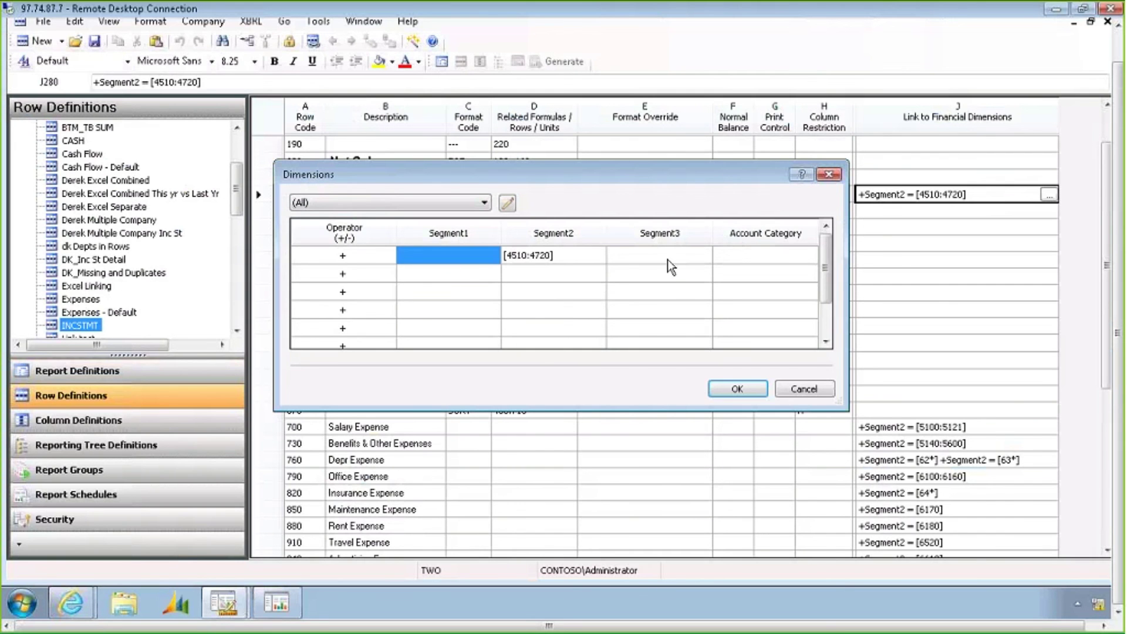
left_click(556, 256)
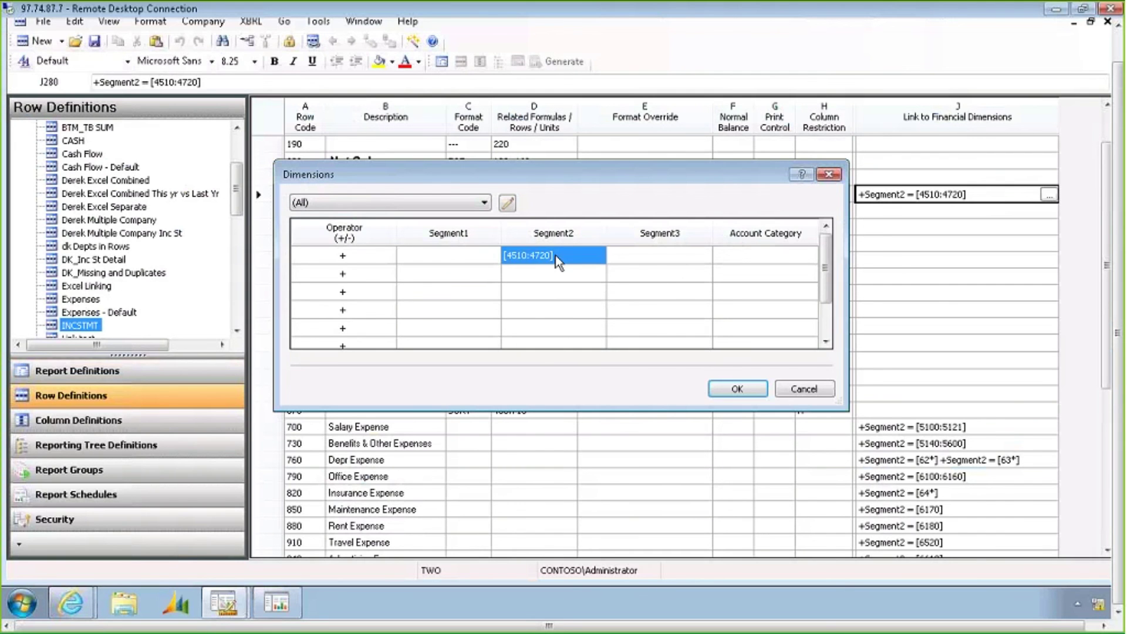
left_click(678, 261)
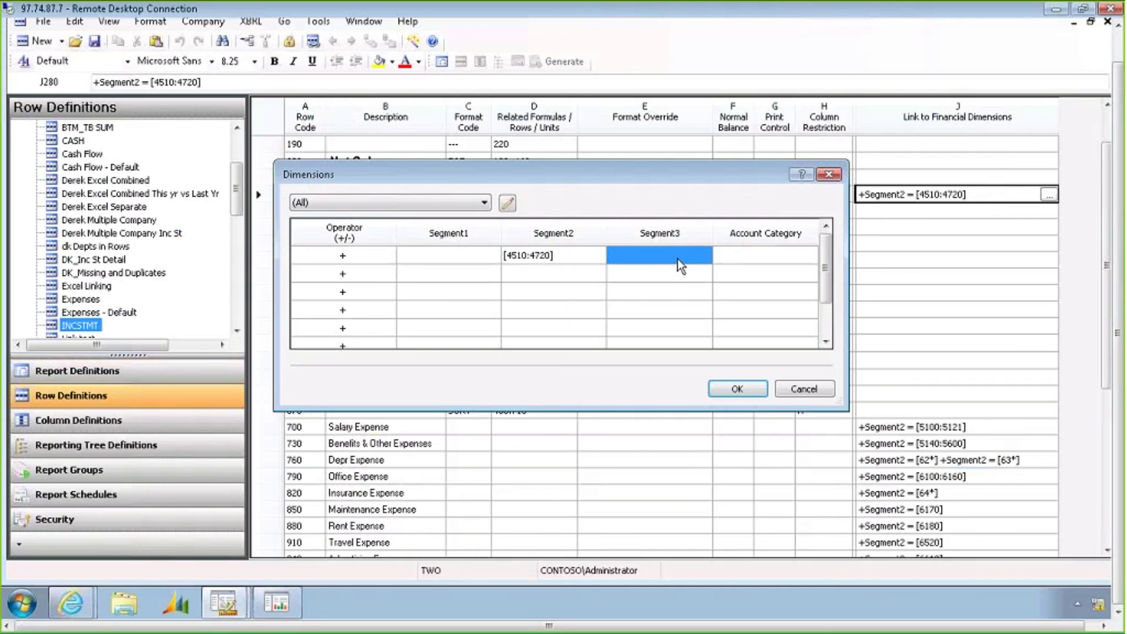
left_click(743, 261)
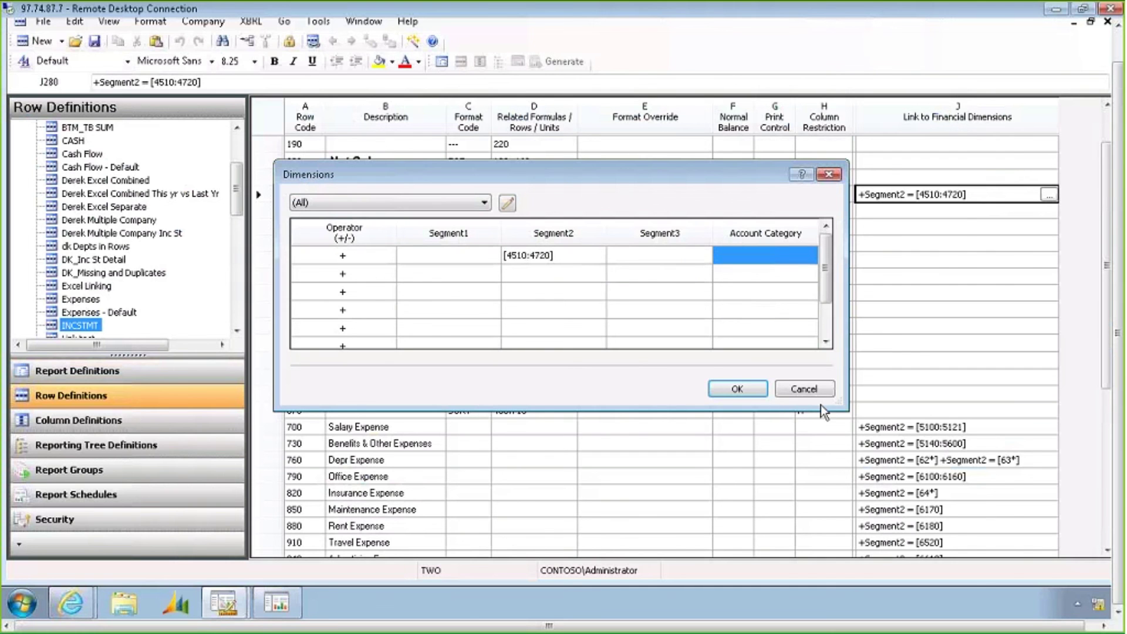
left_click(813, 390)
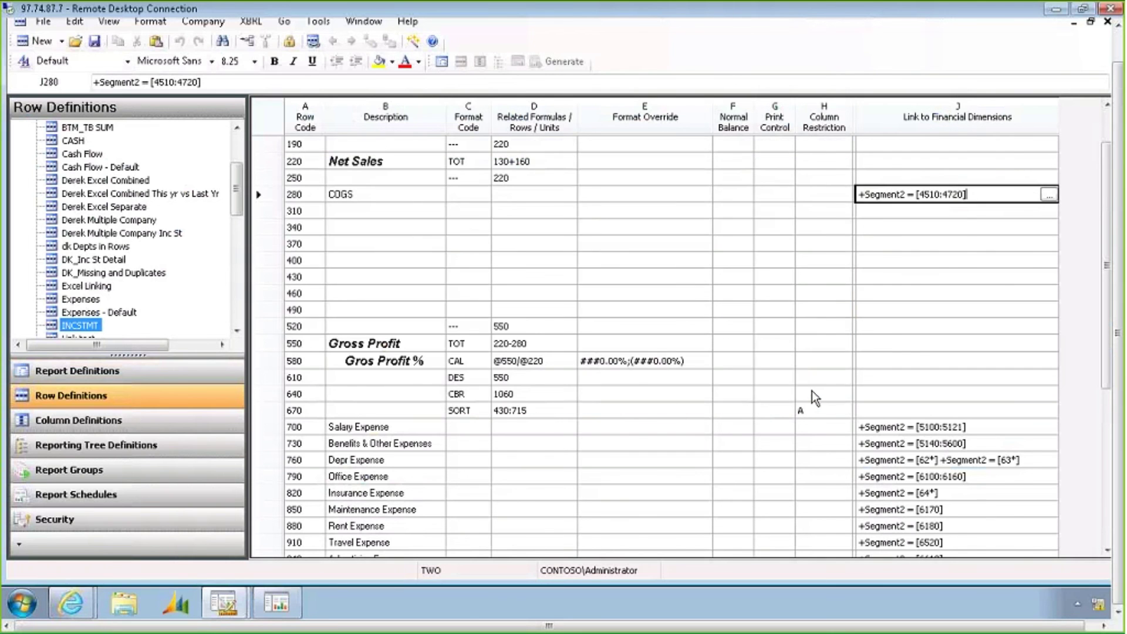
Step: Reveal the hidden Row Modifier column and look at the row modifier settings for the Benefits & Other Expenses row
left_click(273, 443)
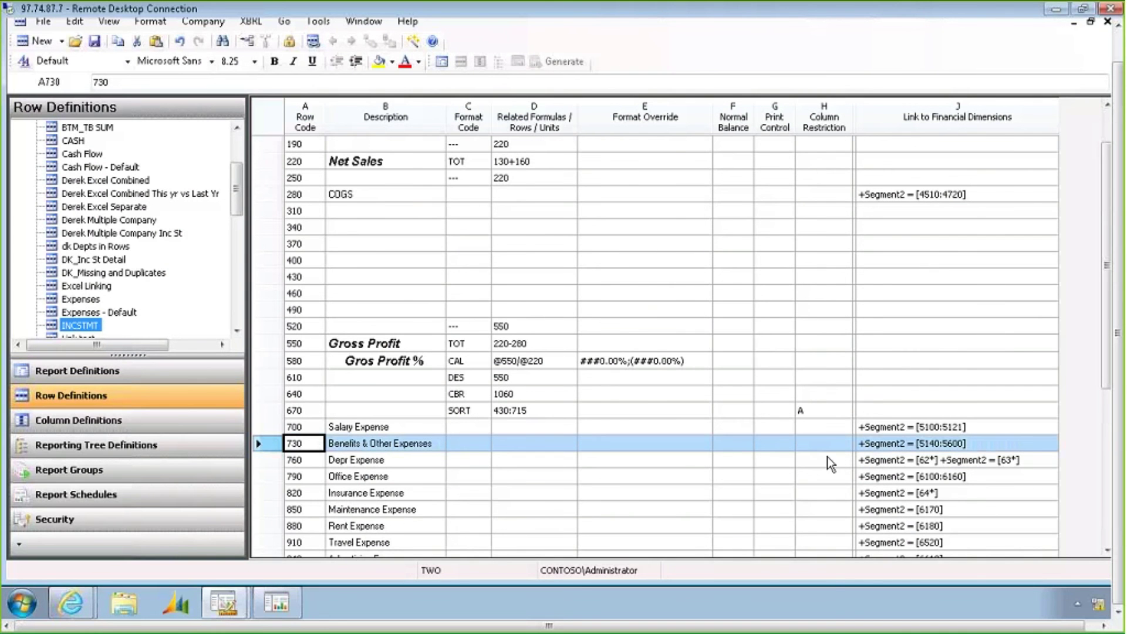
left_click_drag(856, 115, 929, 116)
double_click(887, 445)
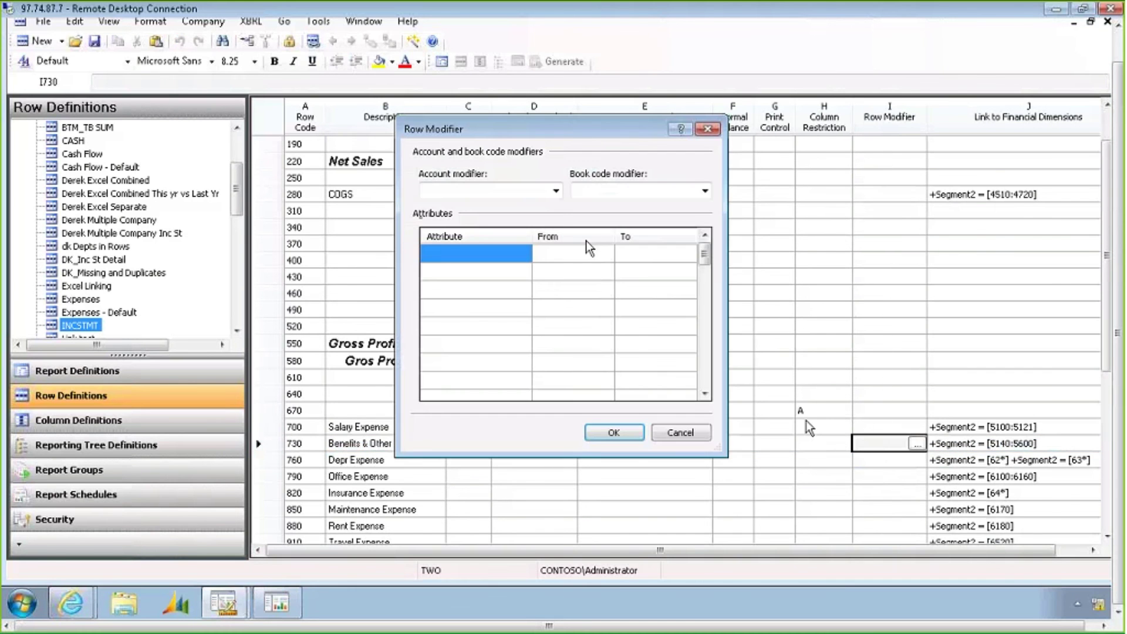
left_click(555, 191)
left_click(555, 192)
left_click(707, 129)
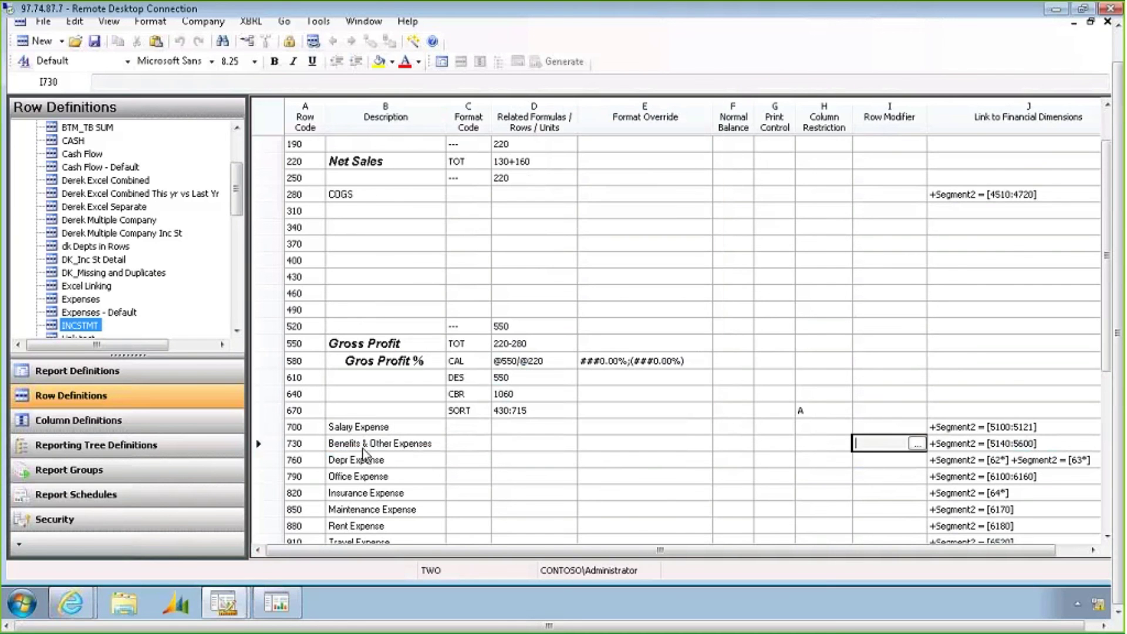
Step: Examine the account modifier options available for the Salary Expense row without applying one
left_click(267, 427)
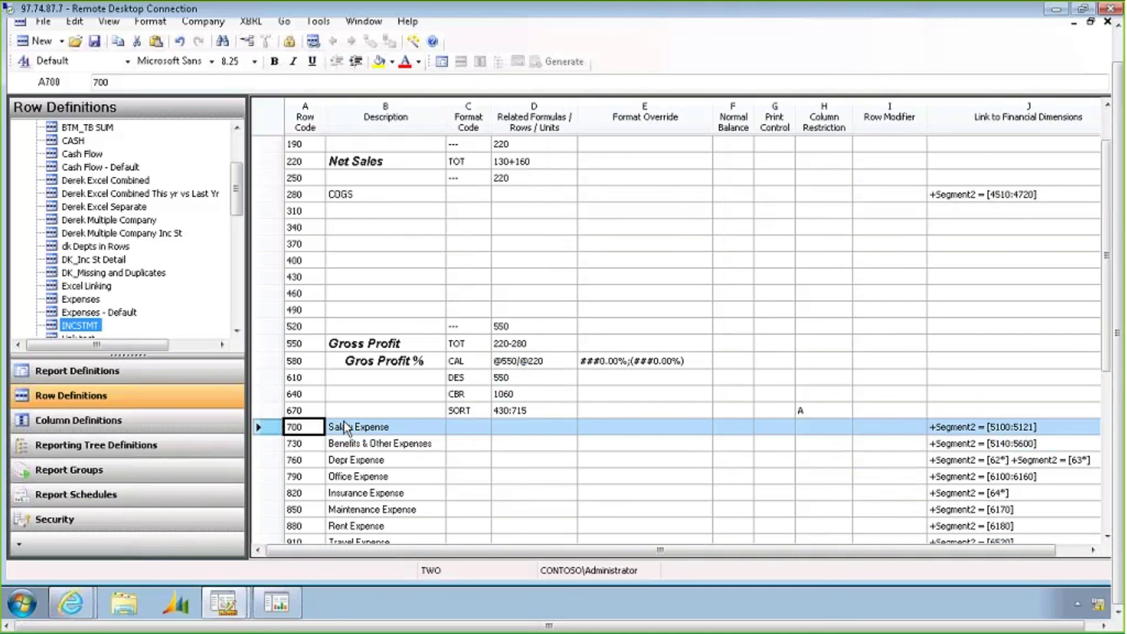
double_click(886, 427)
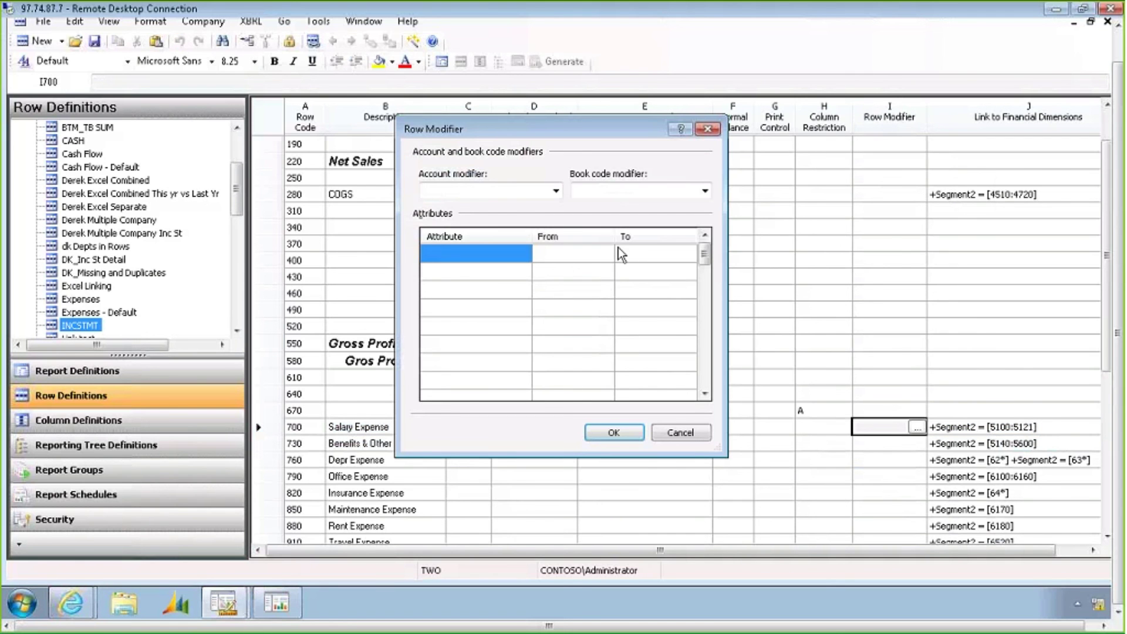
left_click(555, 190)
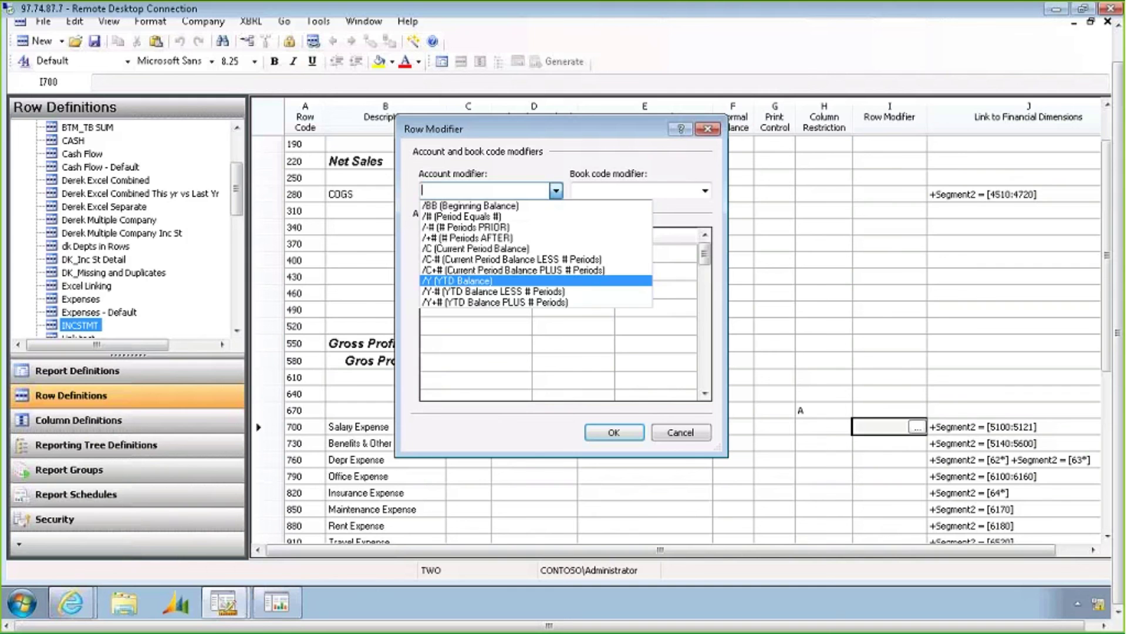
left_click(681, 433)
left_click(682, 433)
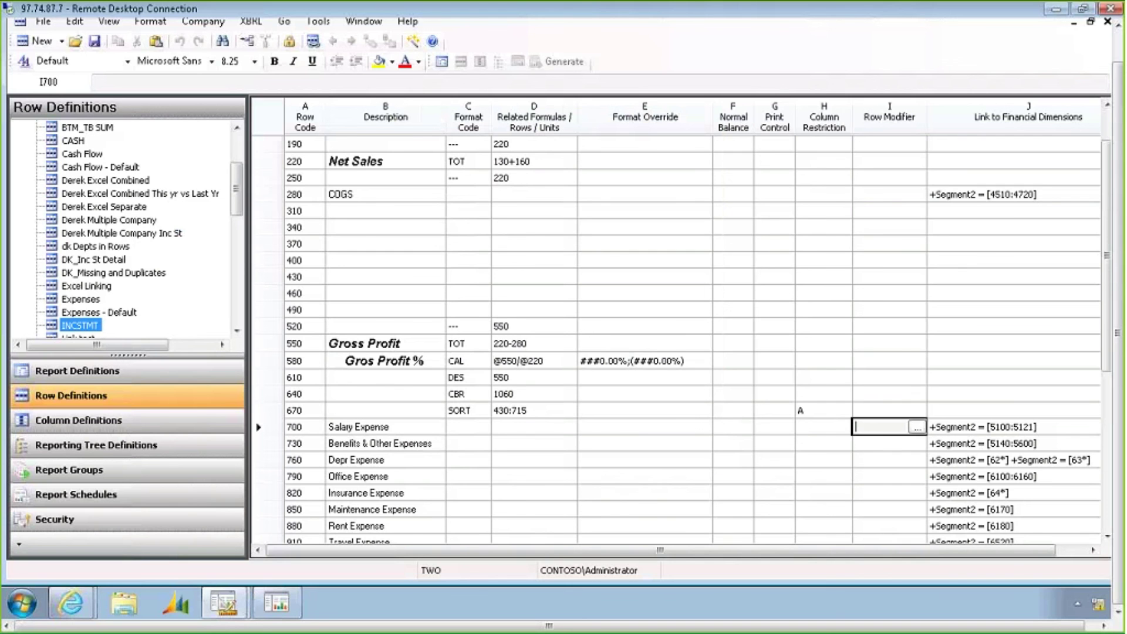
Step: Change the row link type to Financial Dimensions + Worksheet, using DK_IS Detail.xlsx from the Desktop as the external workbook
left_click(456, 461)
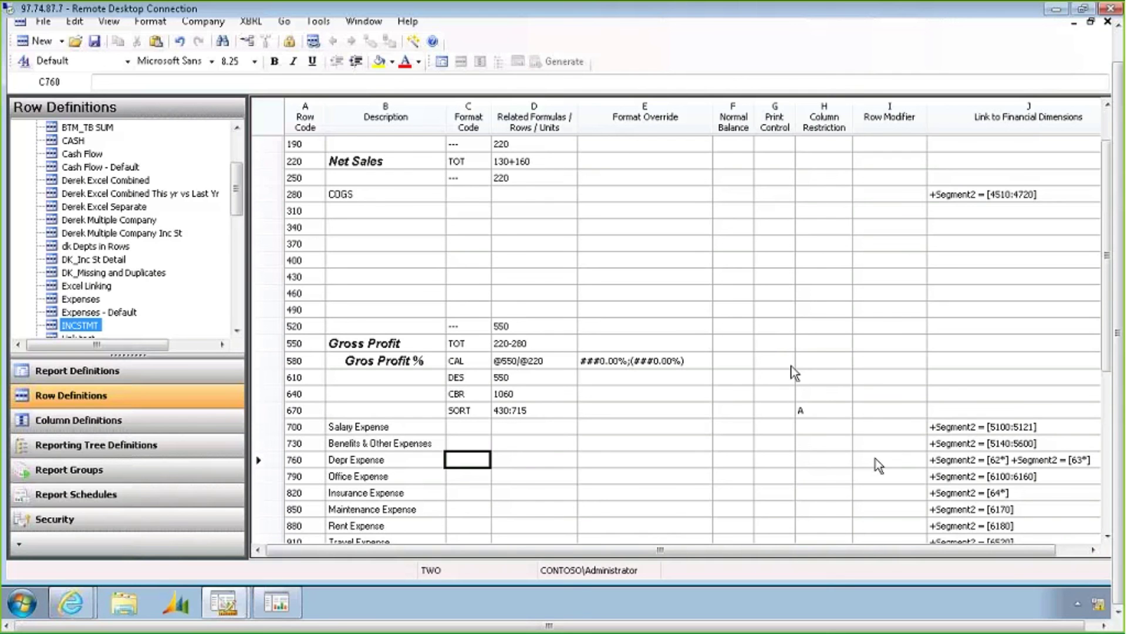
left_click(274, 247)
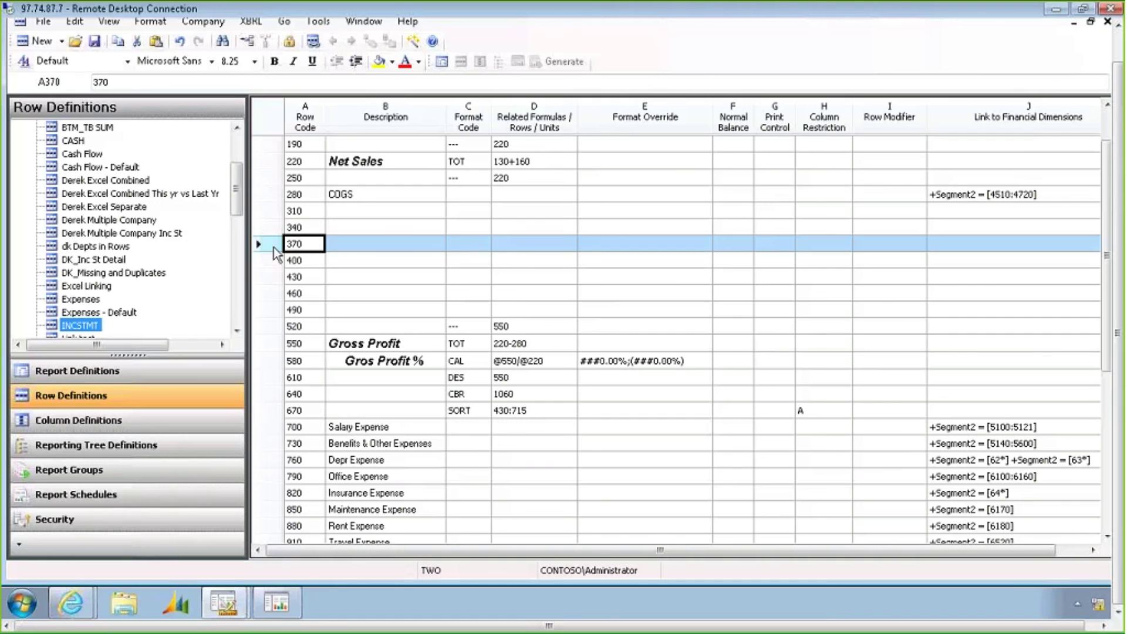
double_click(1029, 120)
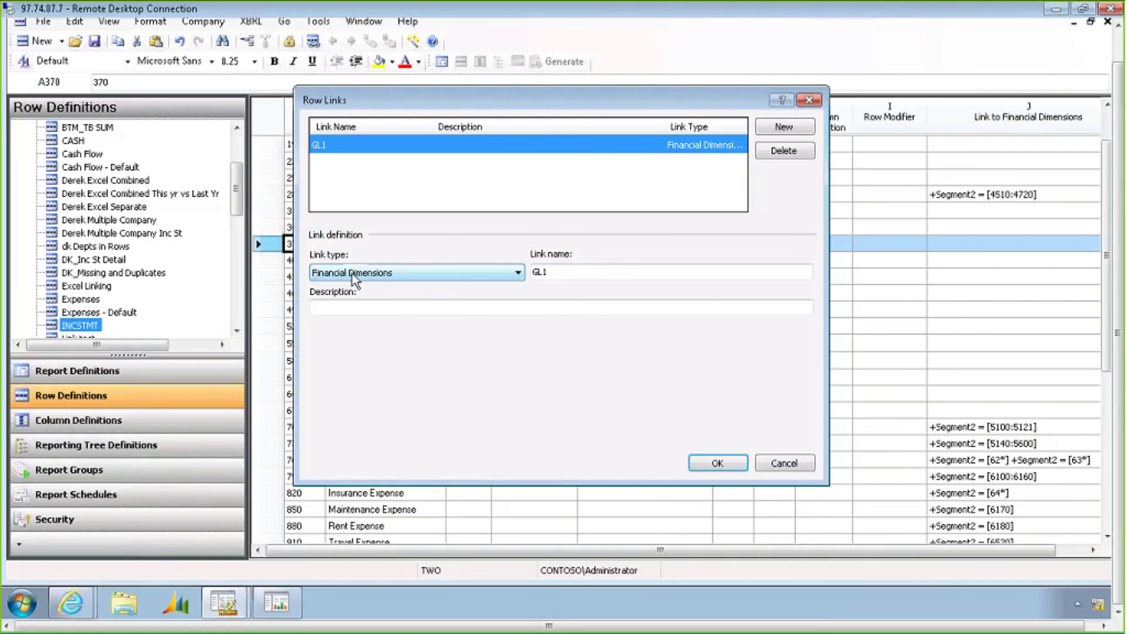
left_click(400, 273)
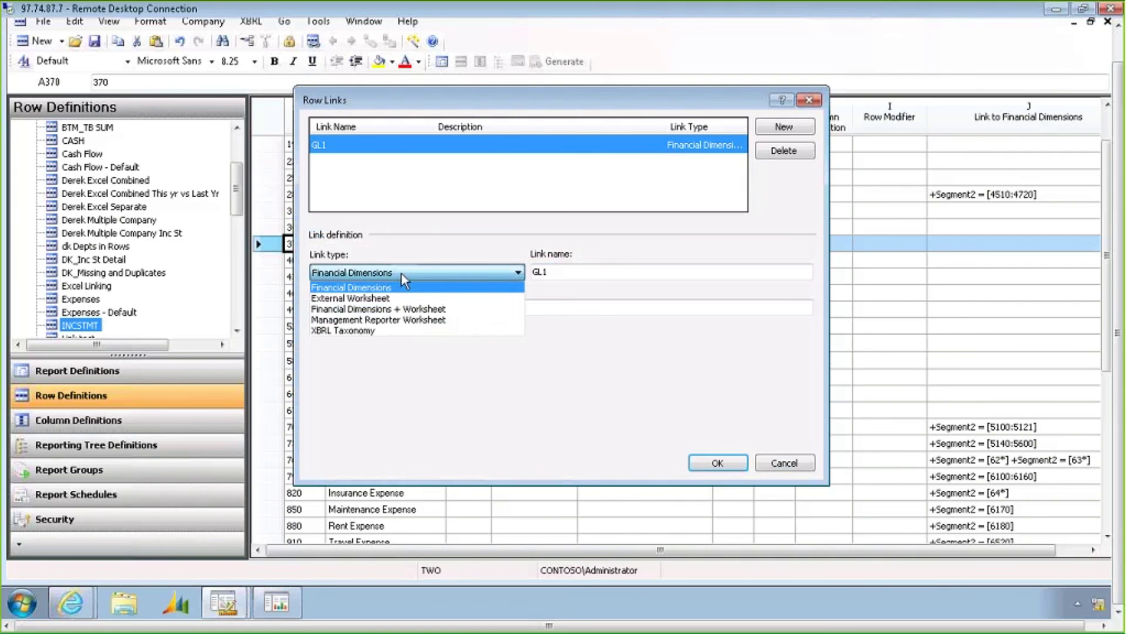
left_click(409, 312)
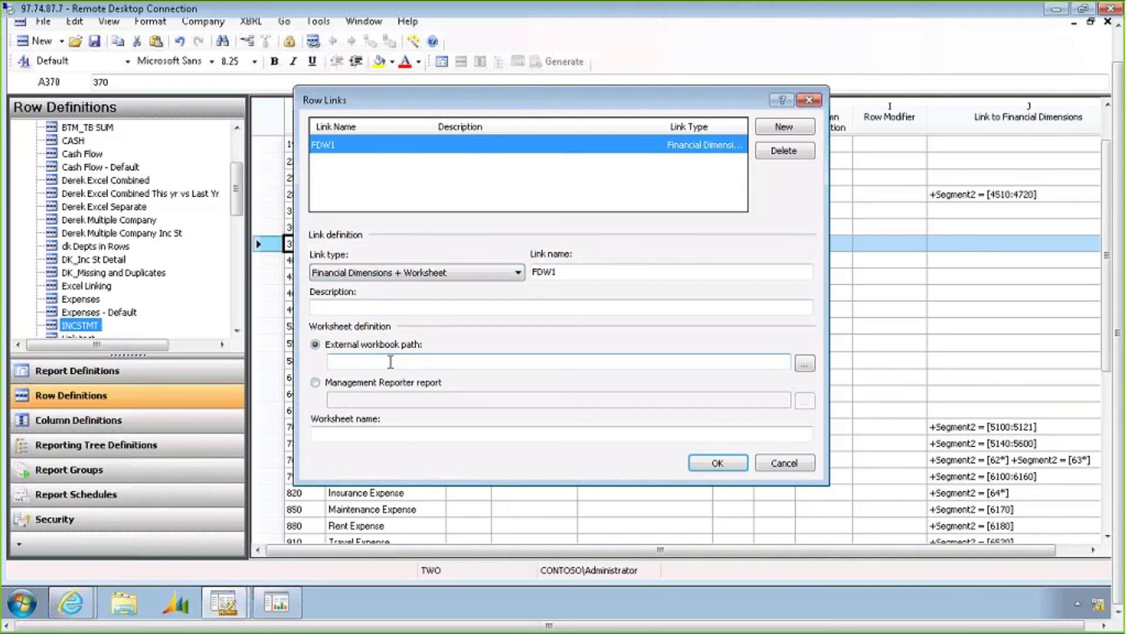
left_click(806, 365)
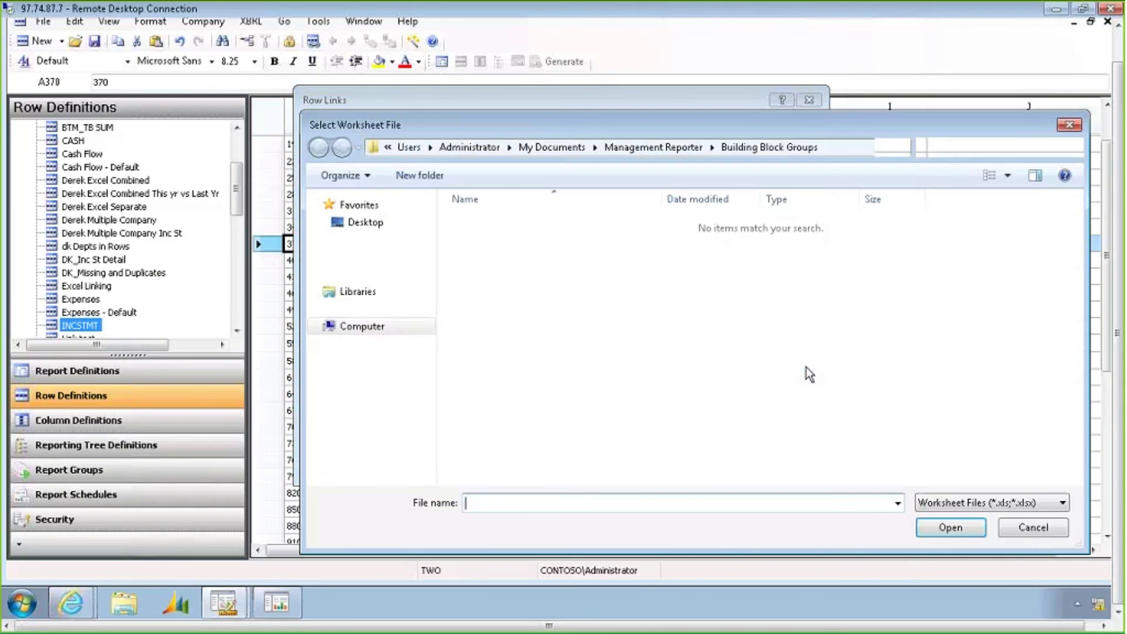
left_click(355, 221)
left_click(740, 352)
left_click(949, 528)
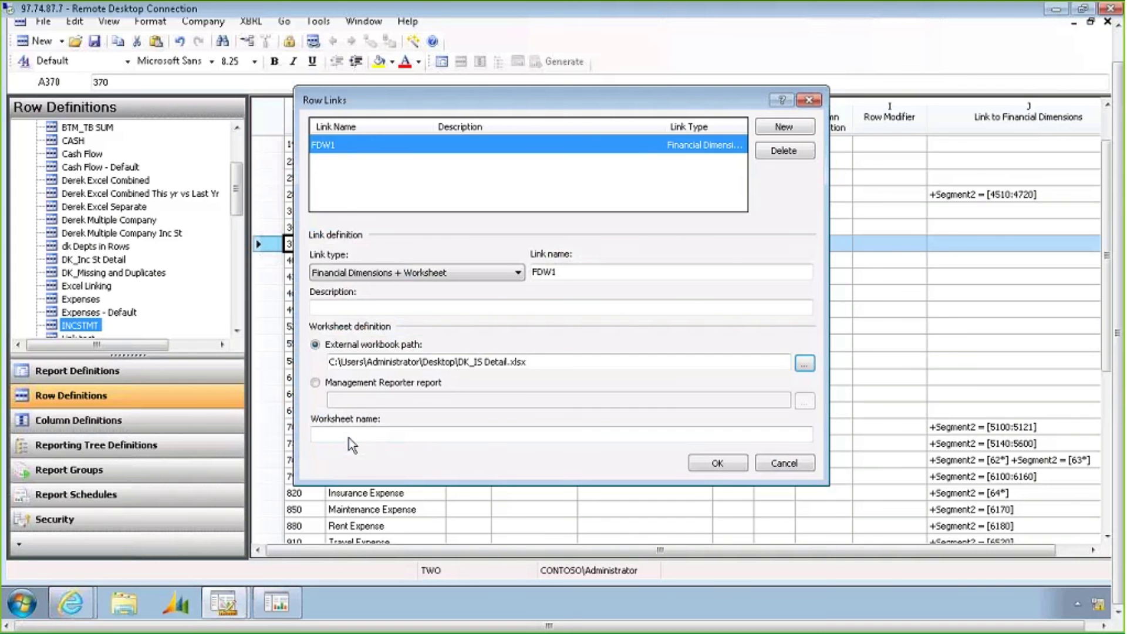
left_click(717, 463)
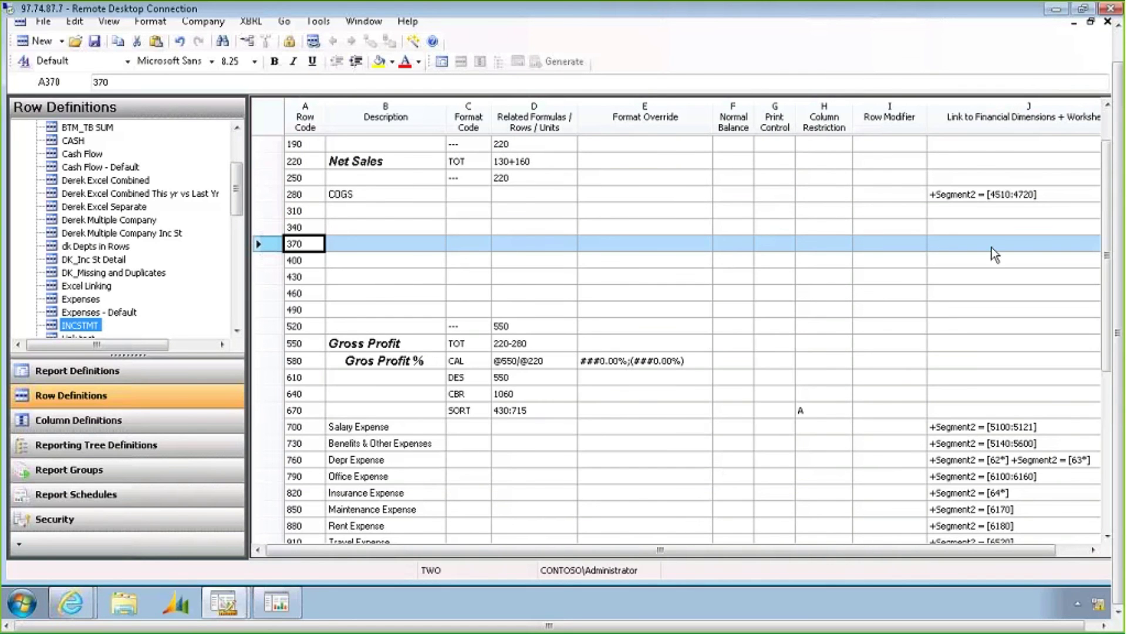
left_click(1021, 244)
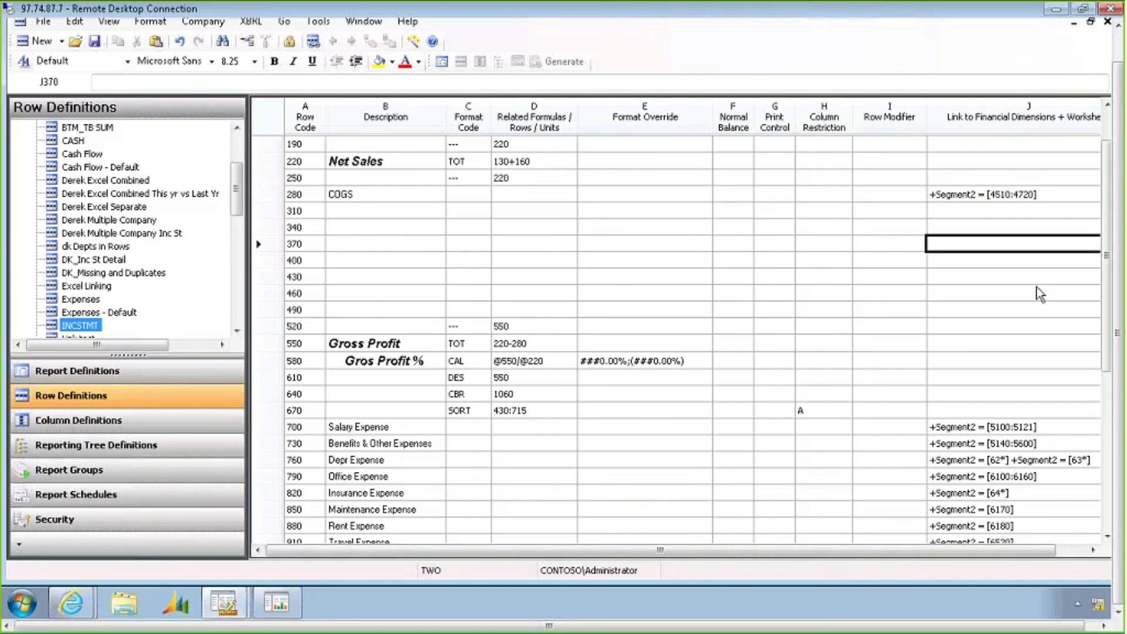
type("@")
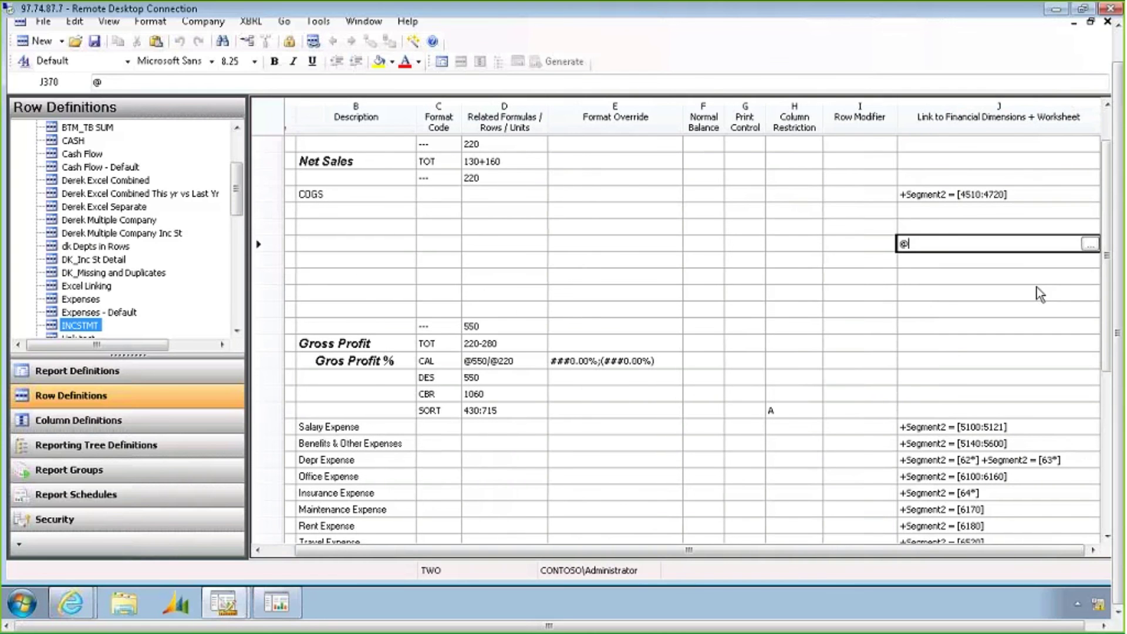
type("WKS(A2)")
left_click(1107, 21)
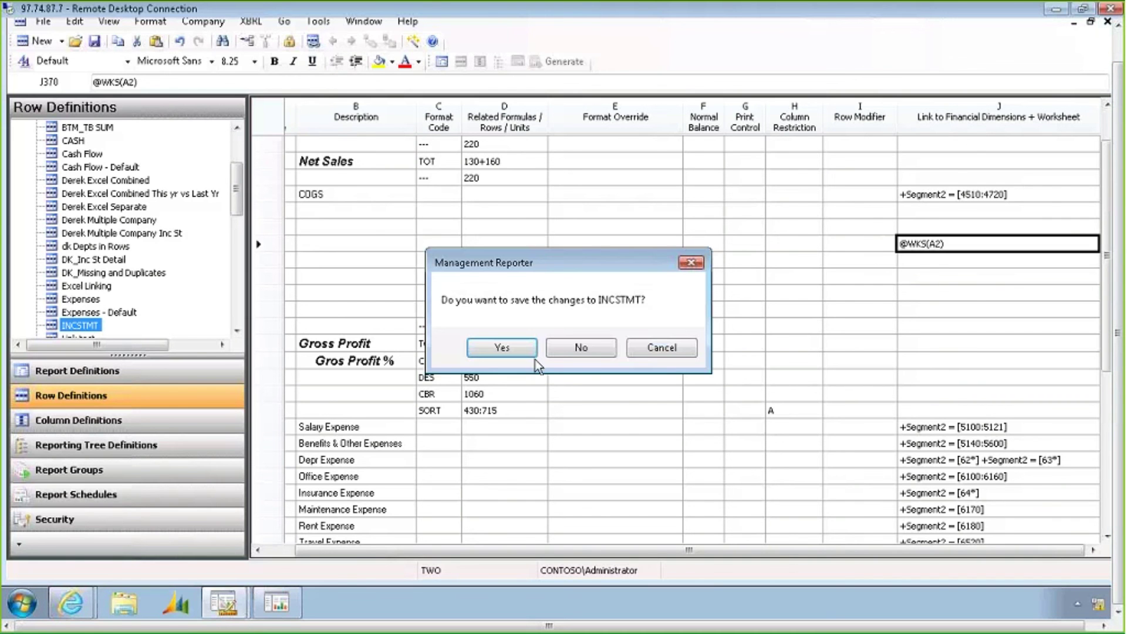
left_click(593, 348)
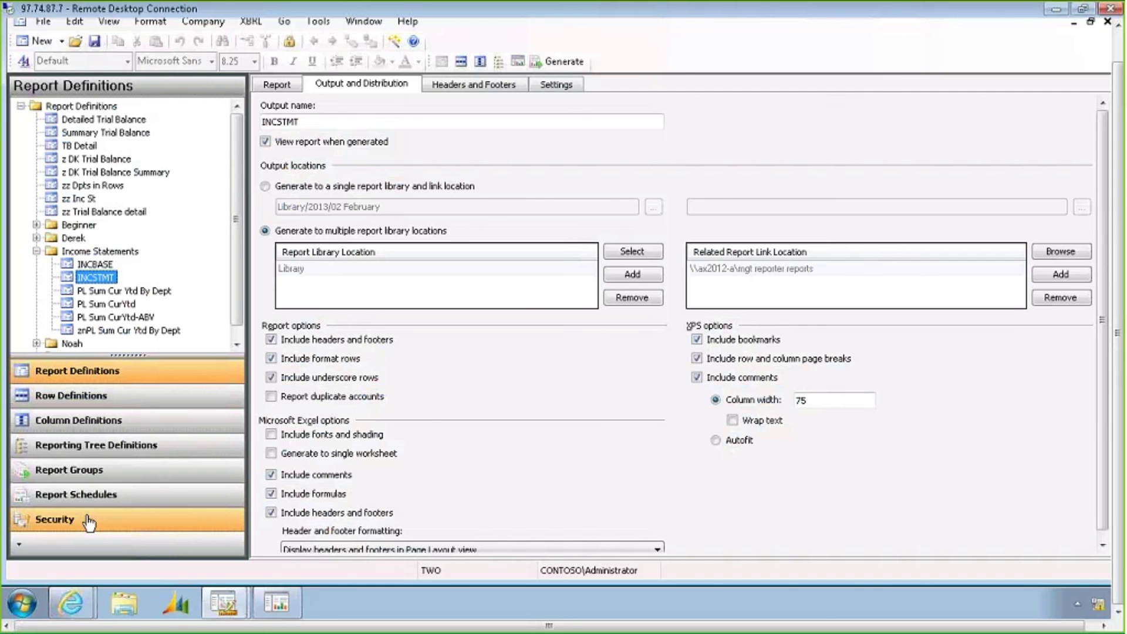
Step: Open the Dept reporting tree definition and view its units' companies, names, descriptions and dimensions
left_click(500, 62)
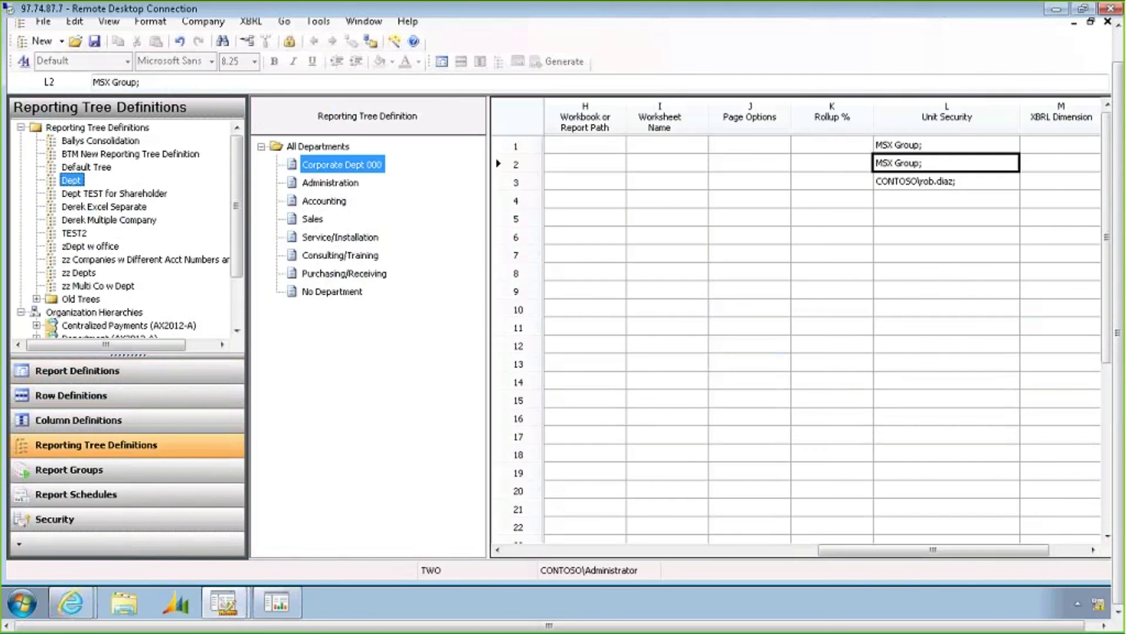
left_click(517, 547)
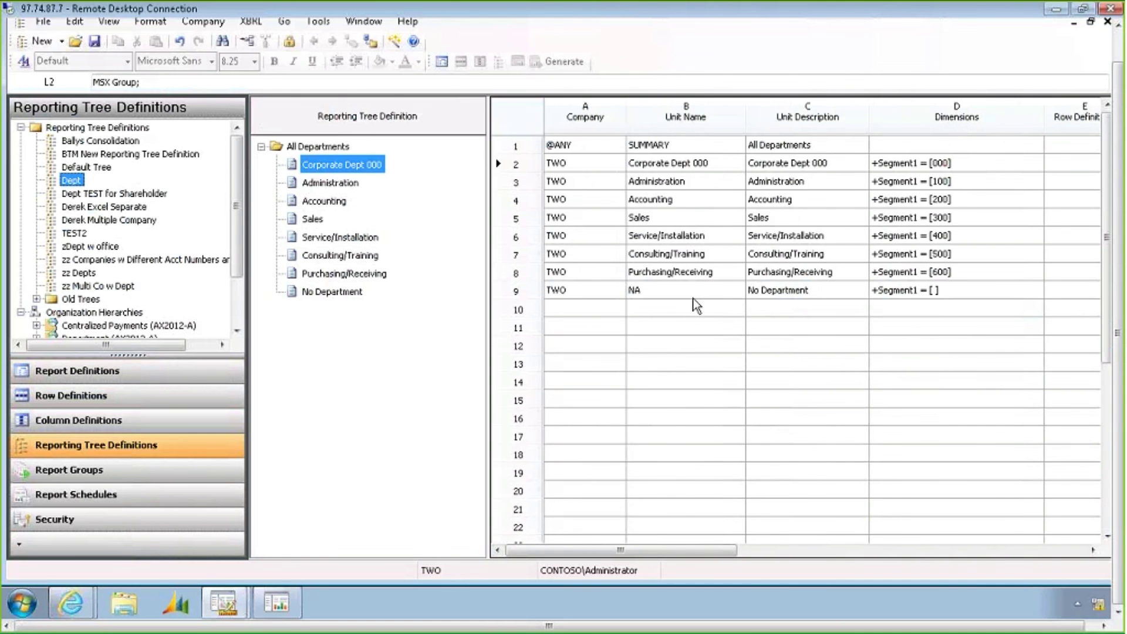
Step: Examine the No Department unit and its blank Segment1 dimension in the Dept reporting tree
left_click(534, 289)
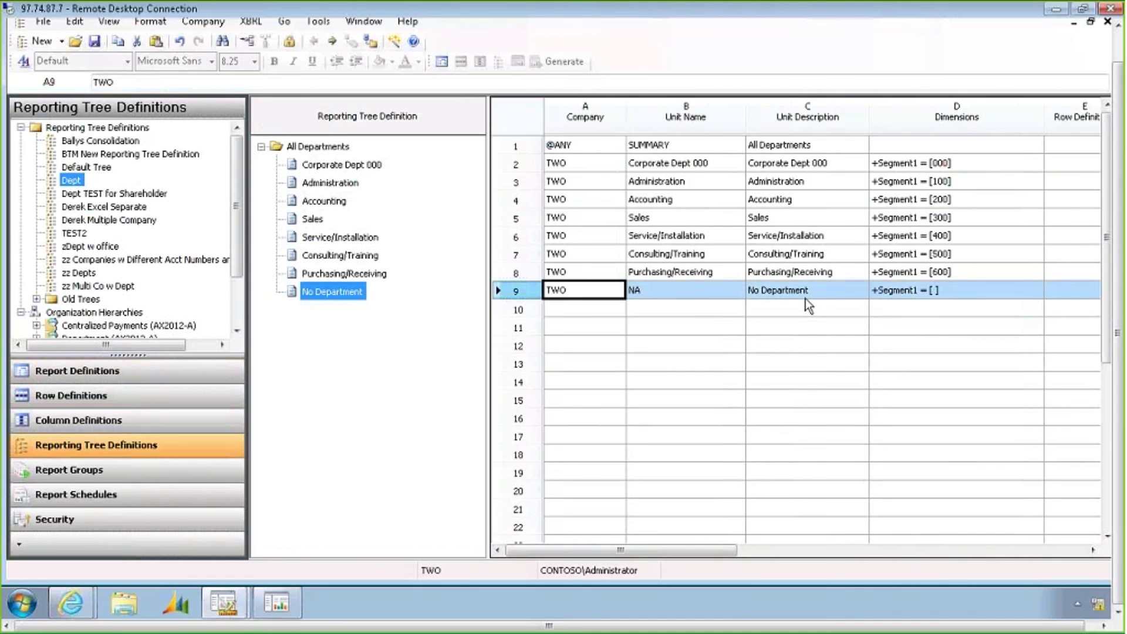
left_click(939, 291)
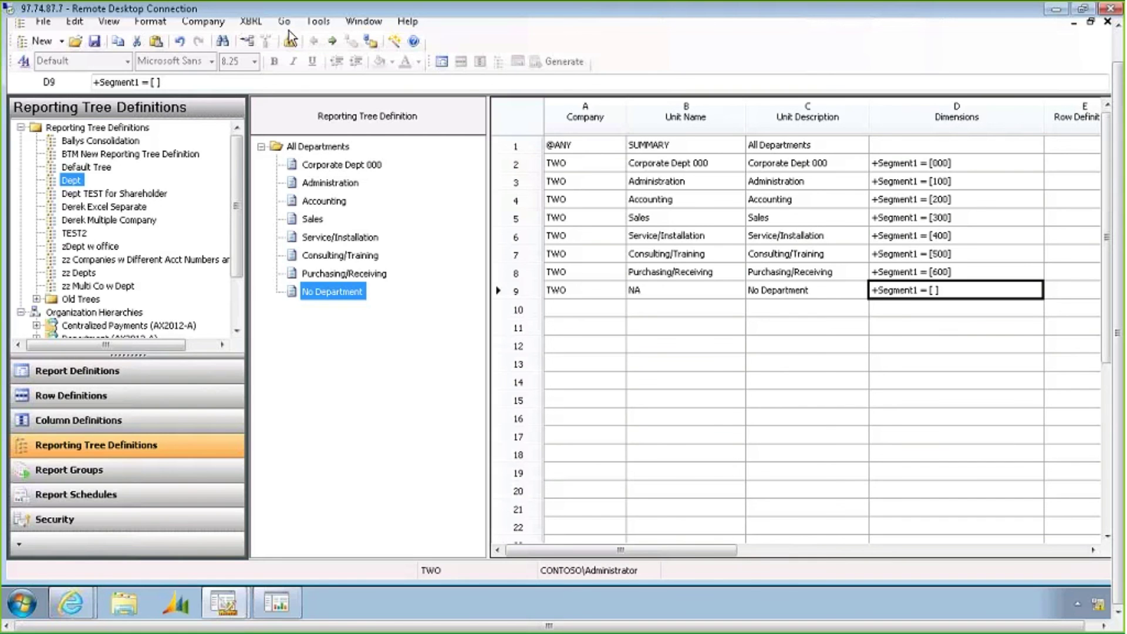
Step: Switch to the Cur YTD Bud Act column definition and locate its Start Date and End Date rows
left_click(351, 24)
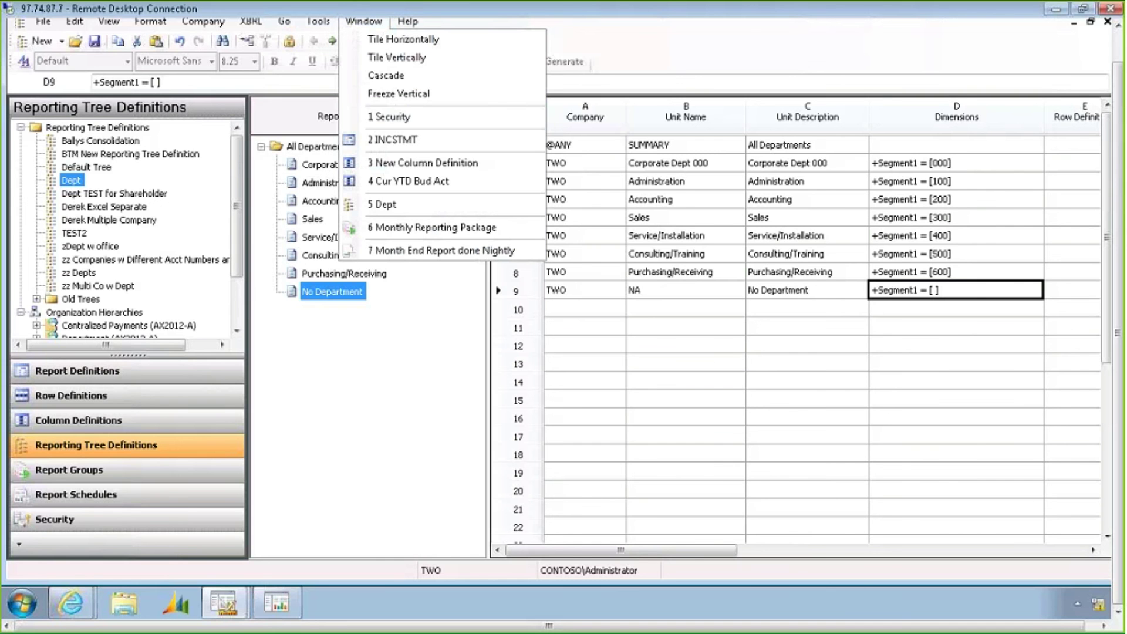
left_click(387, 182)
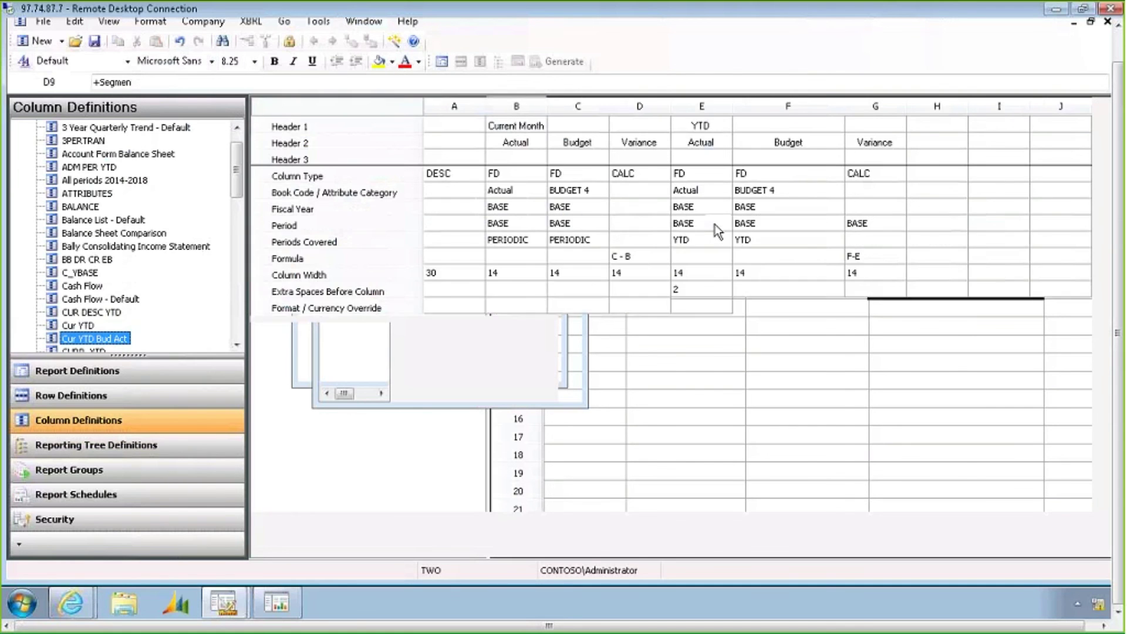
left_click(516, 173)
left_click(526, 108)
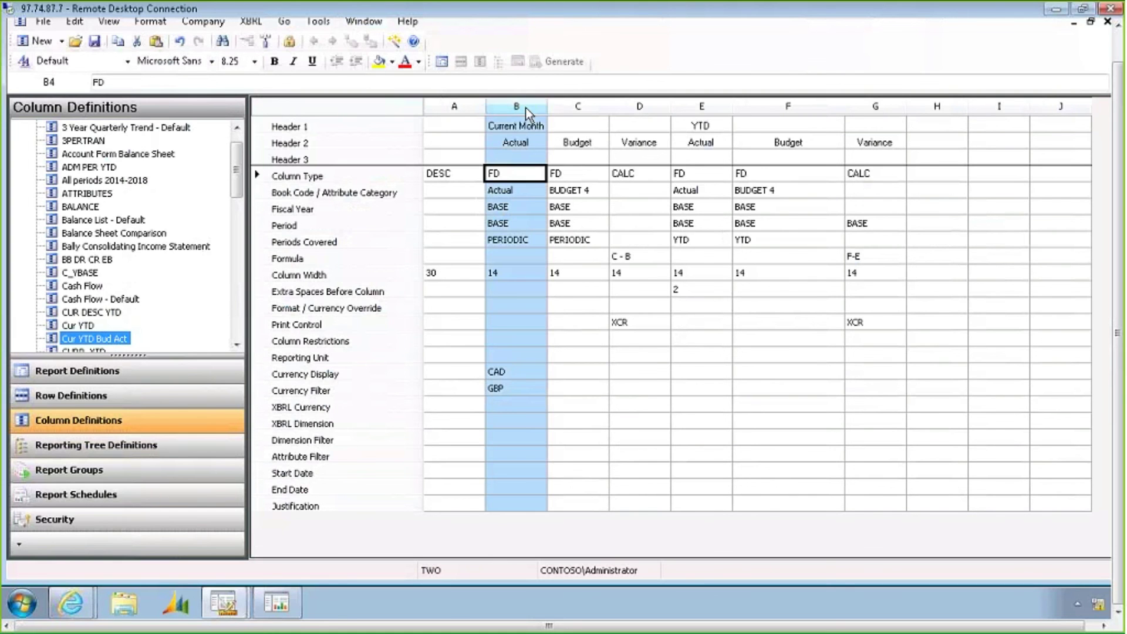
left_click(329, 473)
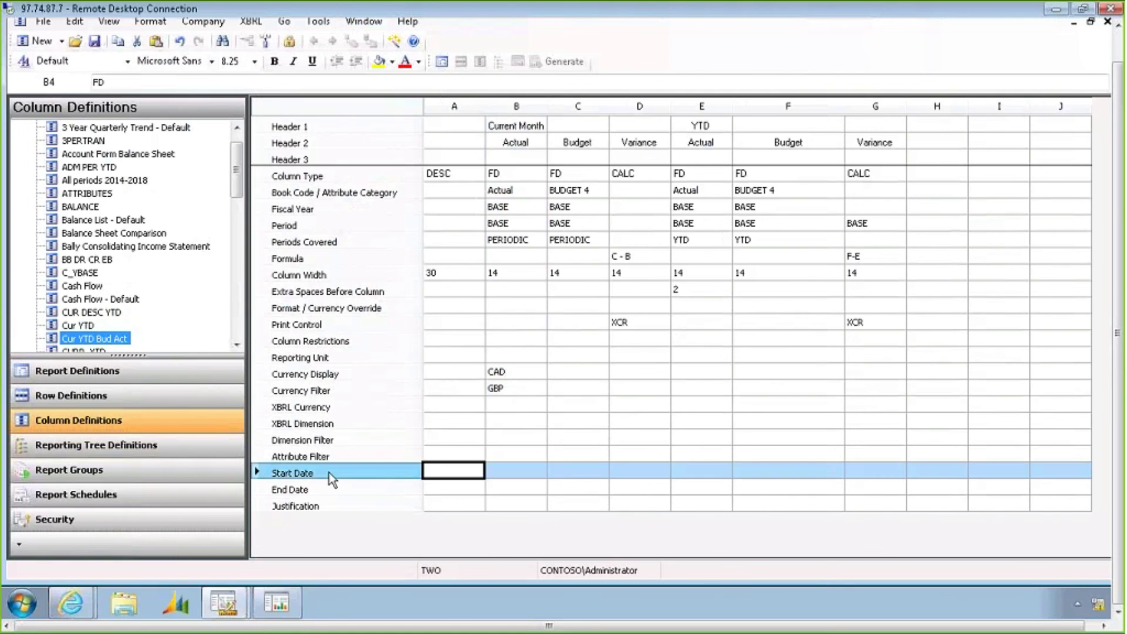
left_click(322, 488)
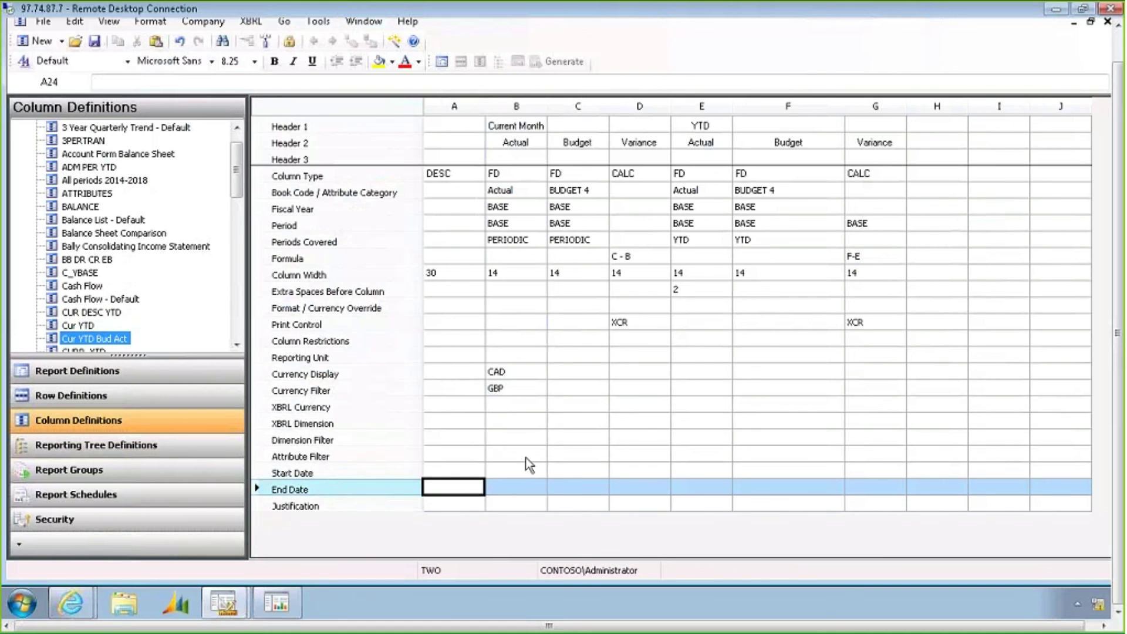
Step: Set column B's start date to 10/1/2015 and its end date to 10/2/2015
left_click(512, 470)
left_click(512, 469)
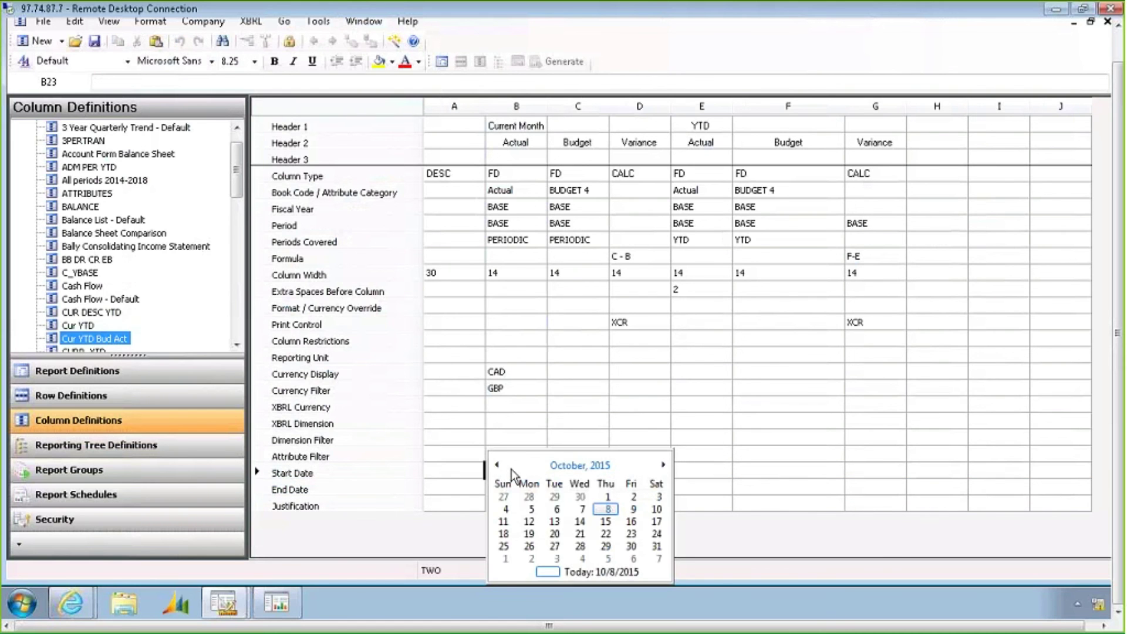
left_click(608, 498)
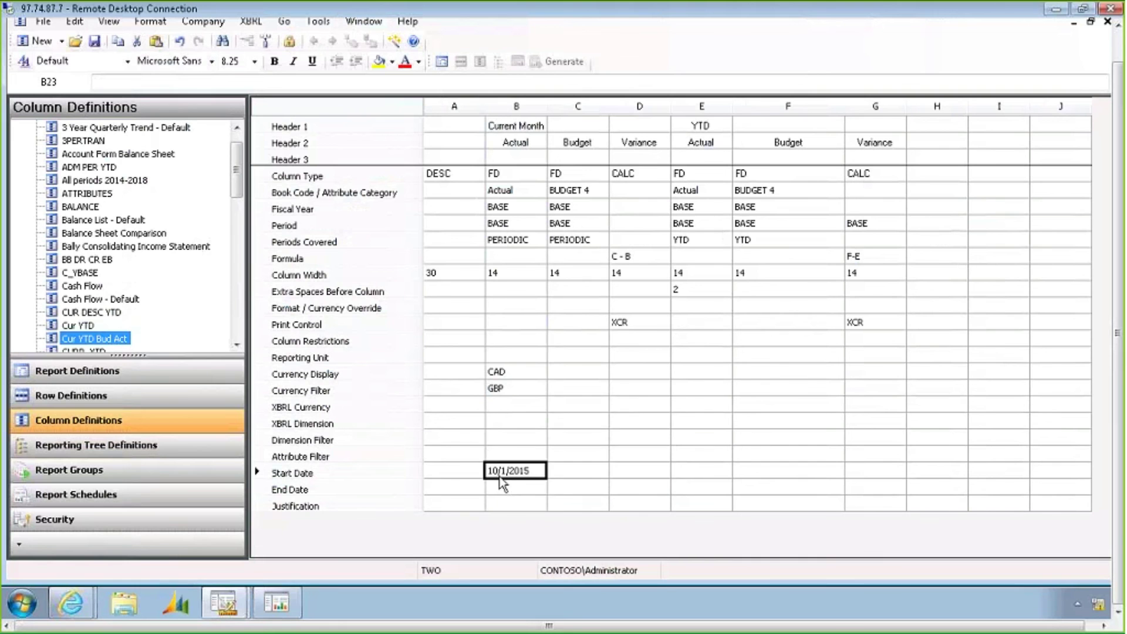
left_click(521, 486)
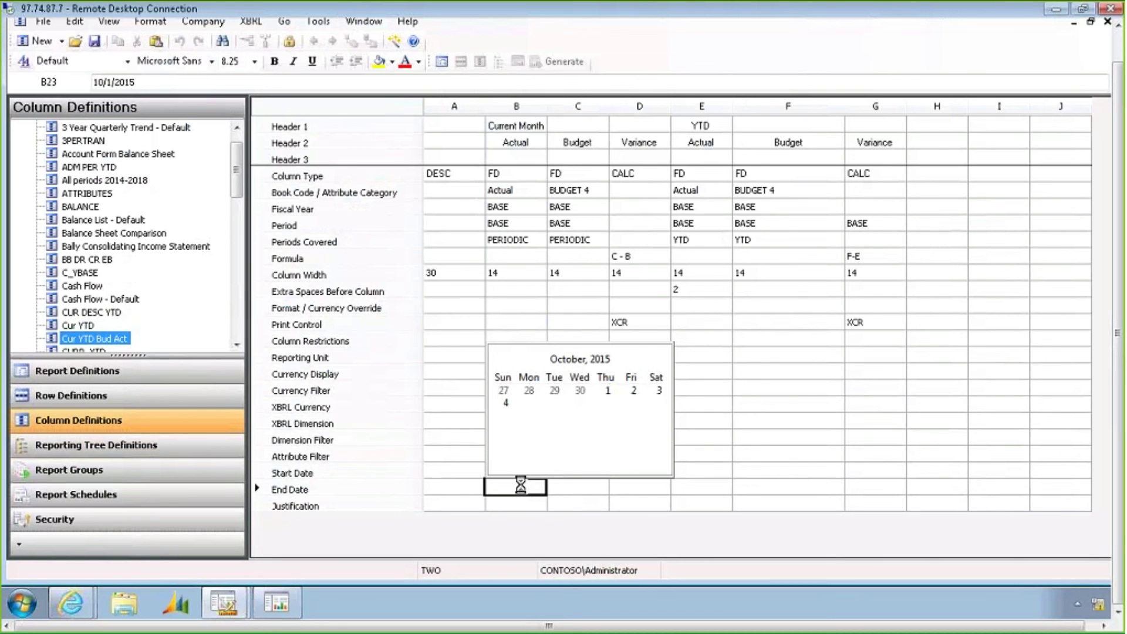
left_click(634, 391)
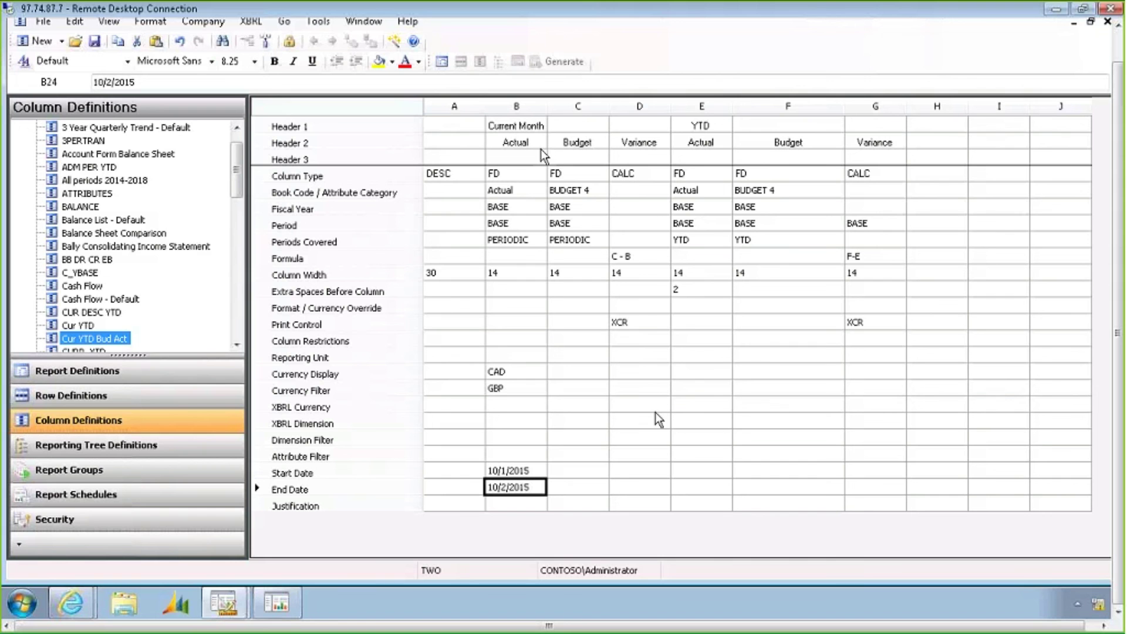
Step: Open the Balance Sheet Tabular row definition and go to the rows between Total Assets and Liabilities and Equity
left_click(89, 400)
left_click_drag(241, 165, 240, 146)
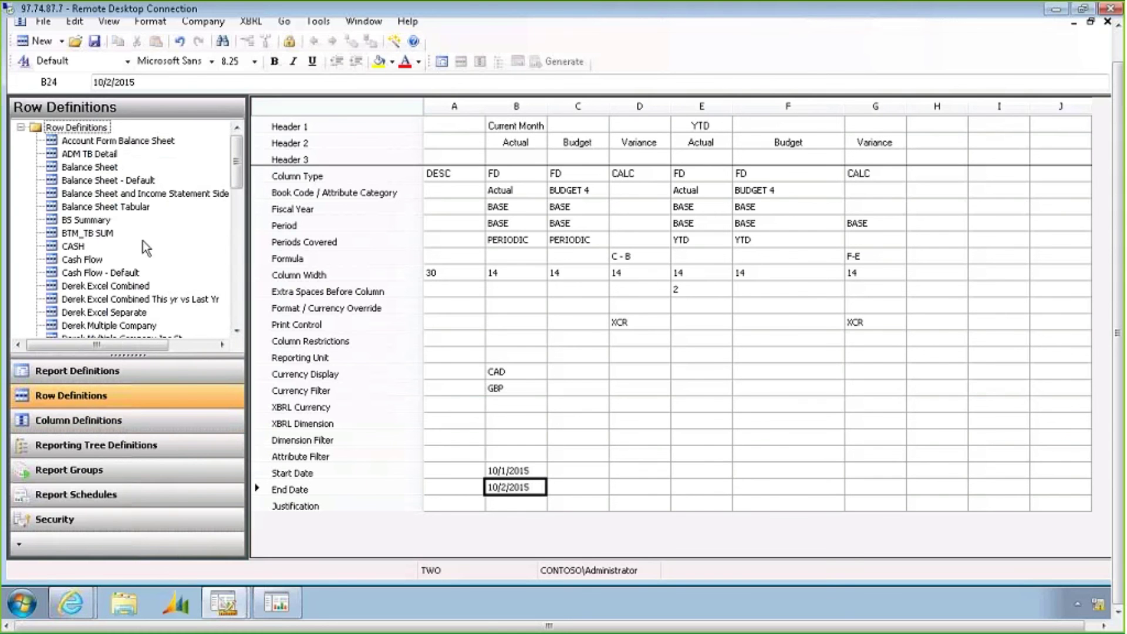
left_click(132, 207)
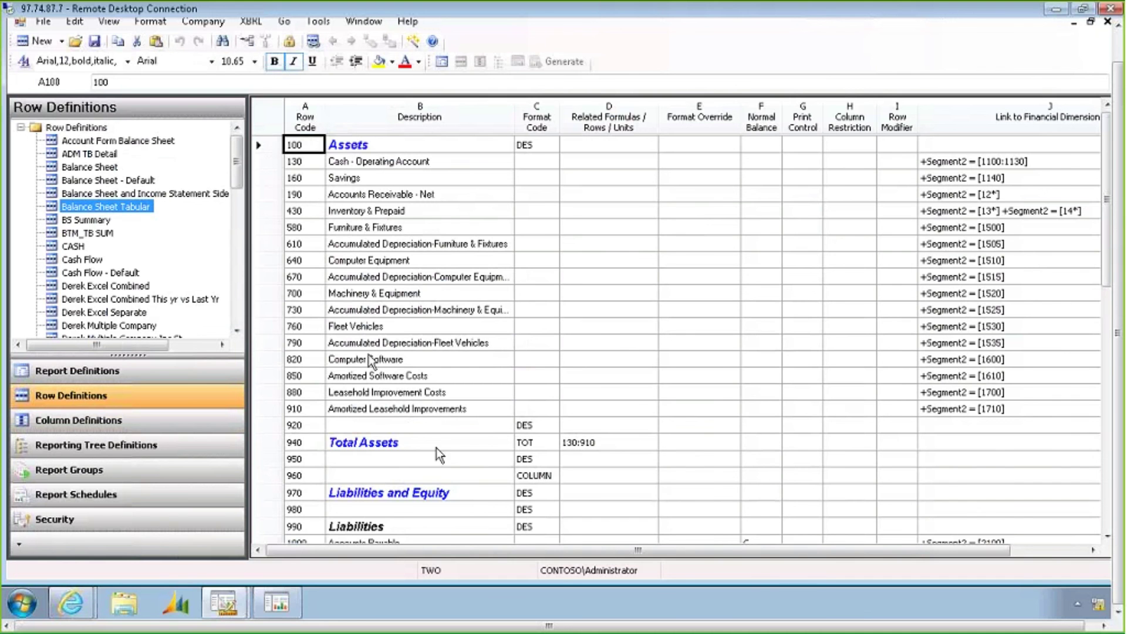
scroll(436, 462, "down", 4)
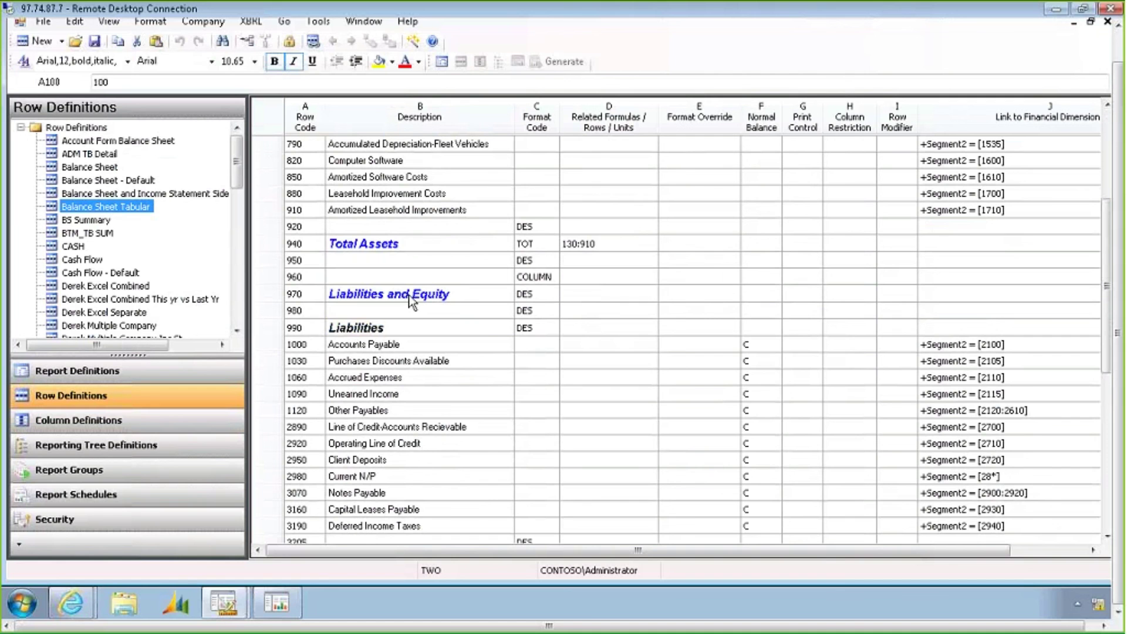
Step: Examine the format code options for the column break in row 960 without changing the code
left_click(275, 279)
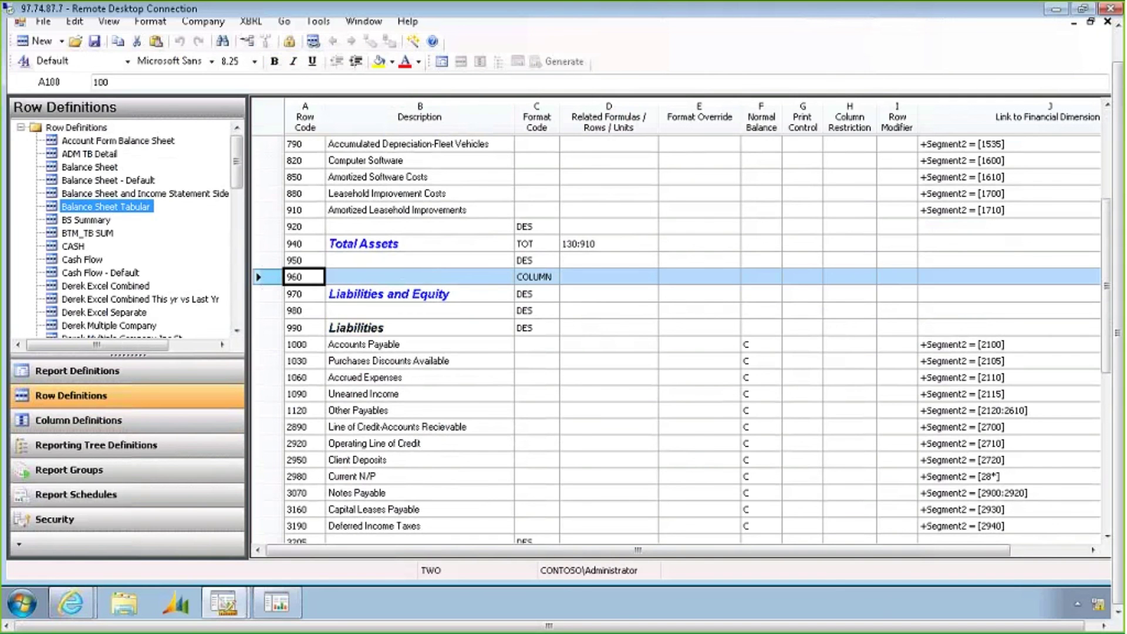
left_click(538, 276)
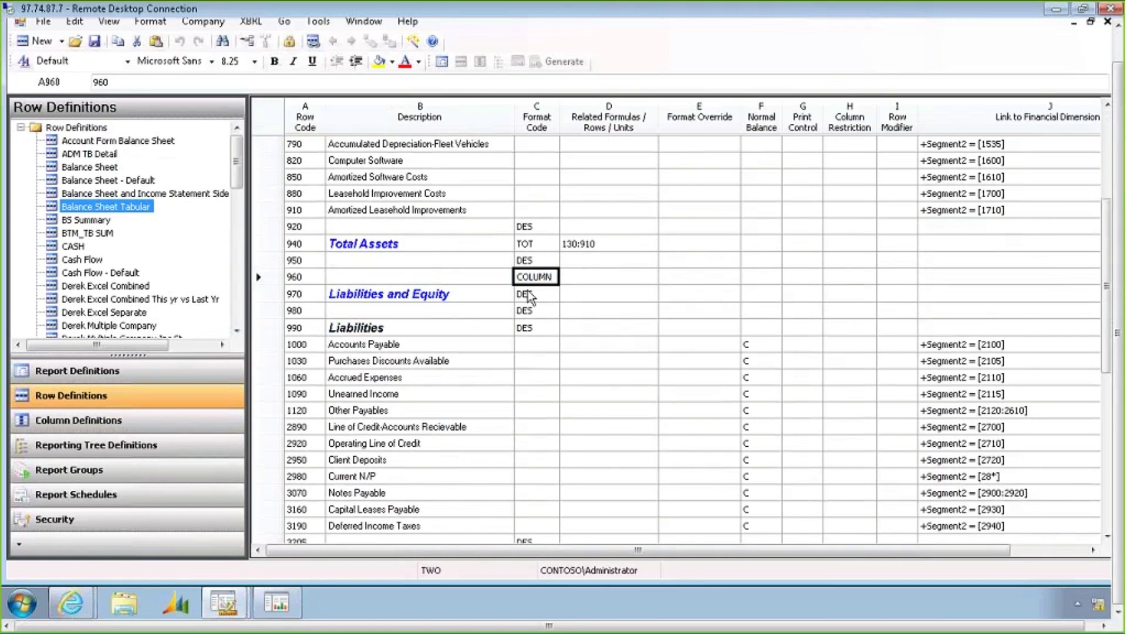
left_click(537, 281)
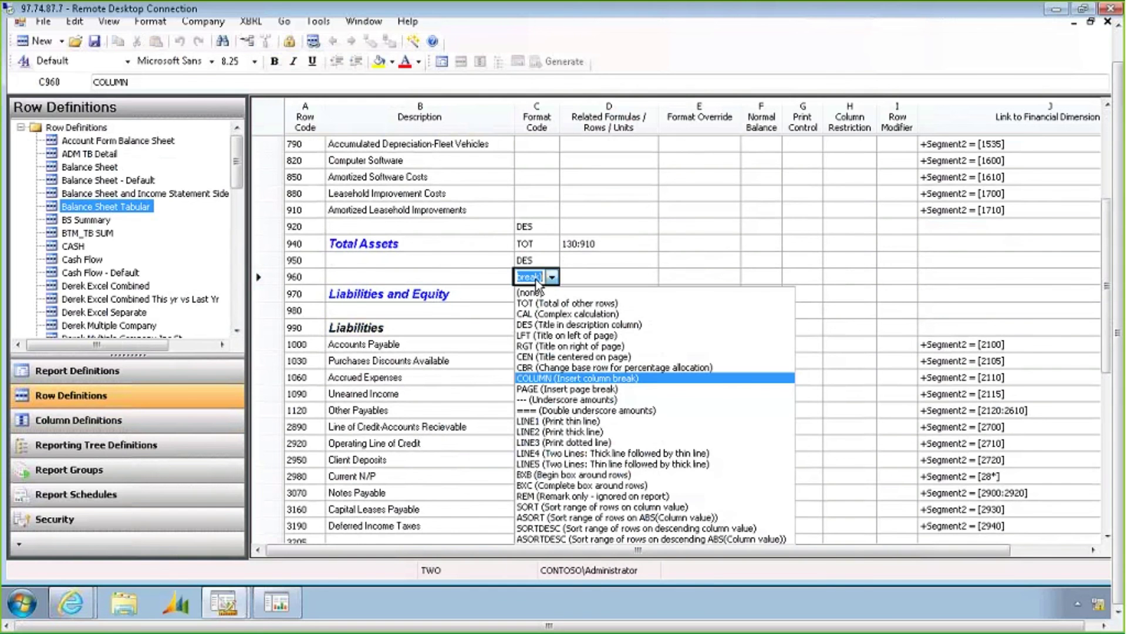
left_click(537, 281)
left_click(267, 277)
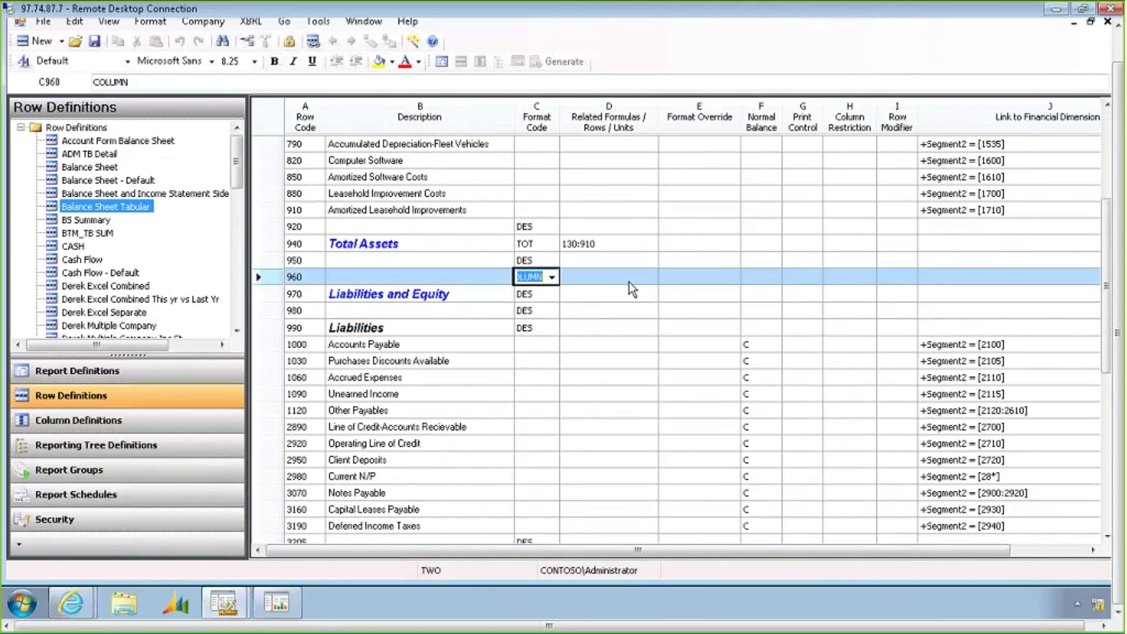
left_click(582, 274)
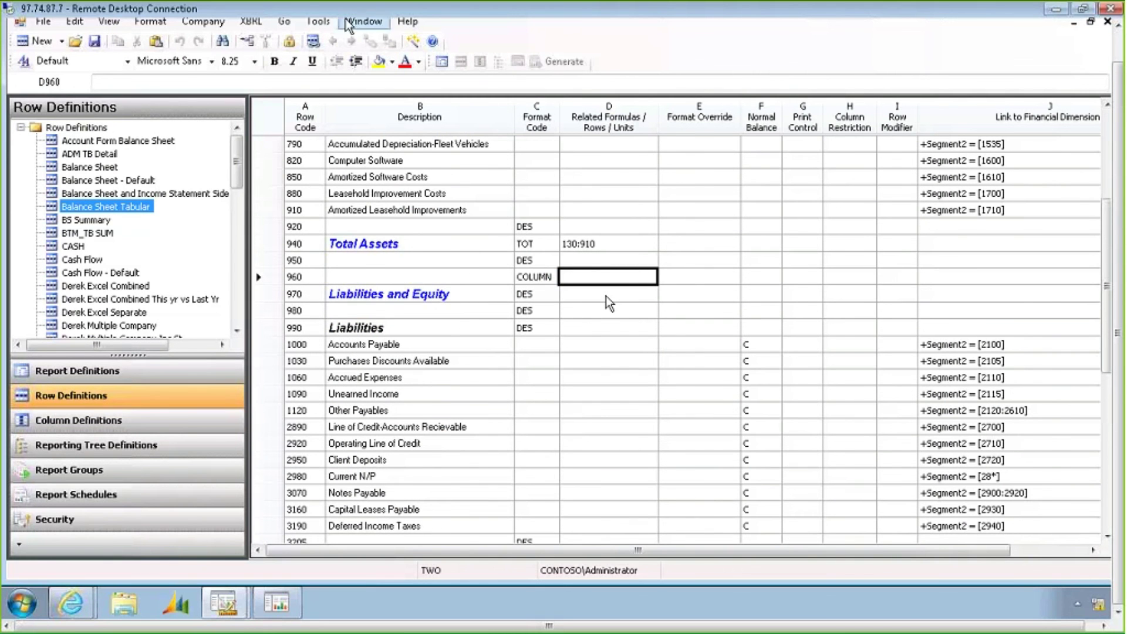
Step: Return to the Dept reporting tree and set the Administration unit's company to CERE
left_click(363, 21)
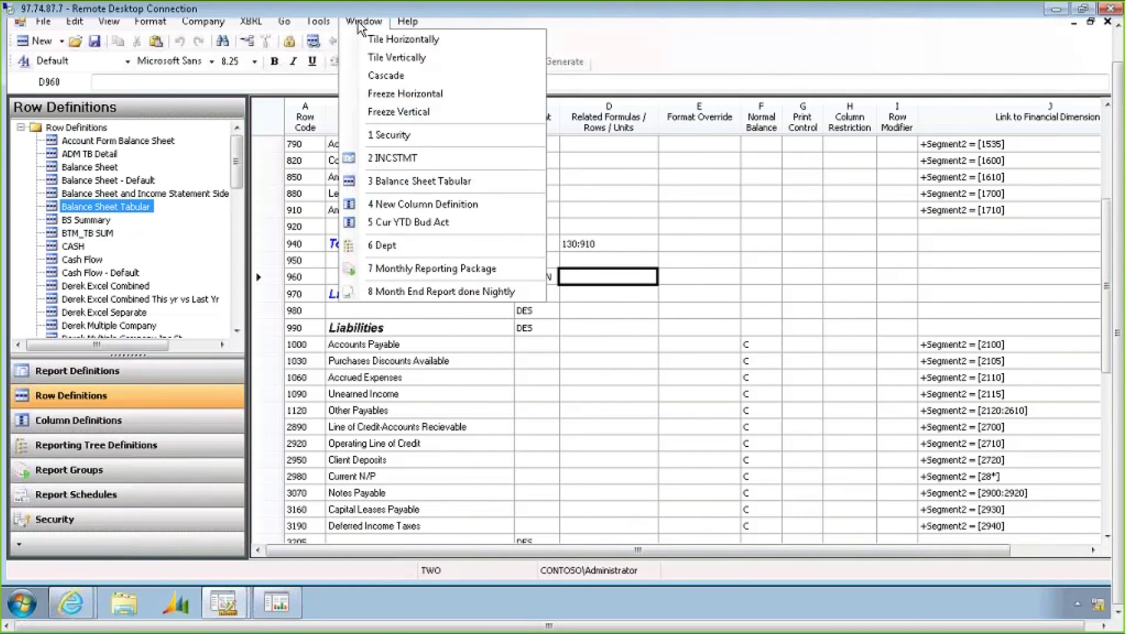
left_click(390, 246)
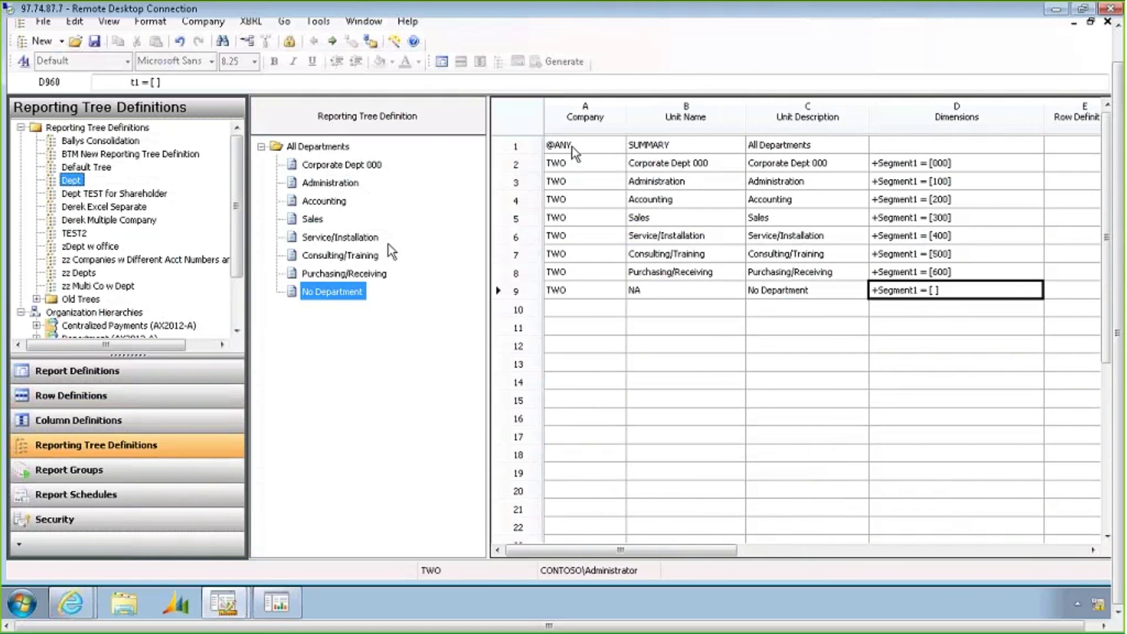
left_click(549, 167)
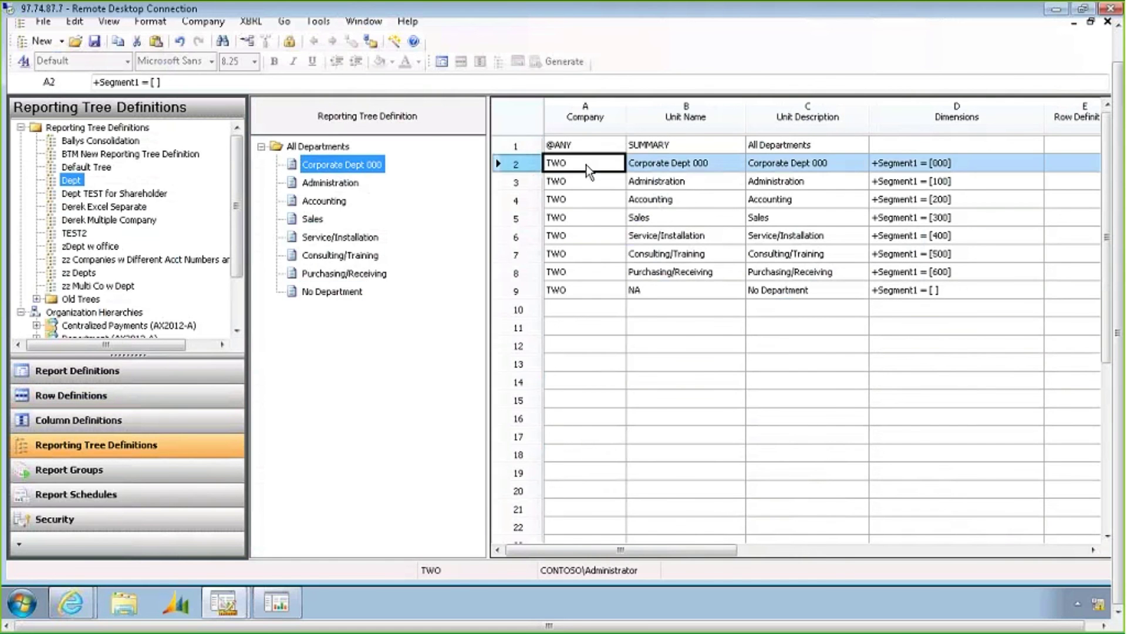
left_click(531, 181)
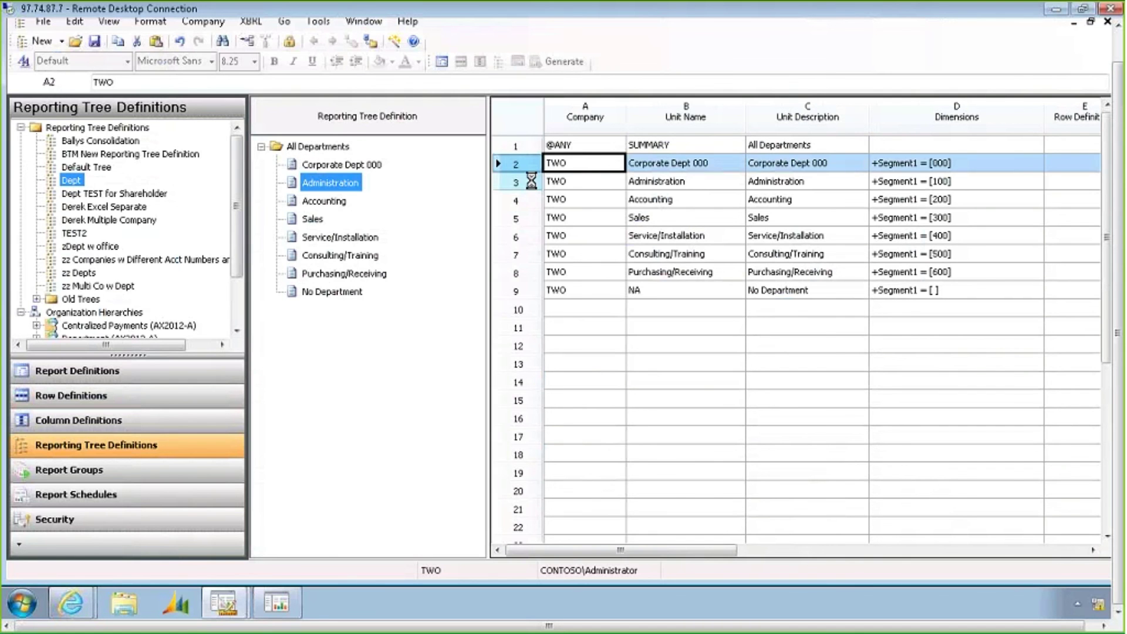
left_click(579, 182)
left_click(578, 185)
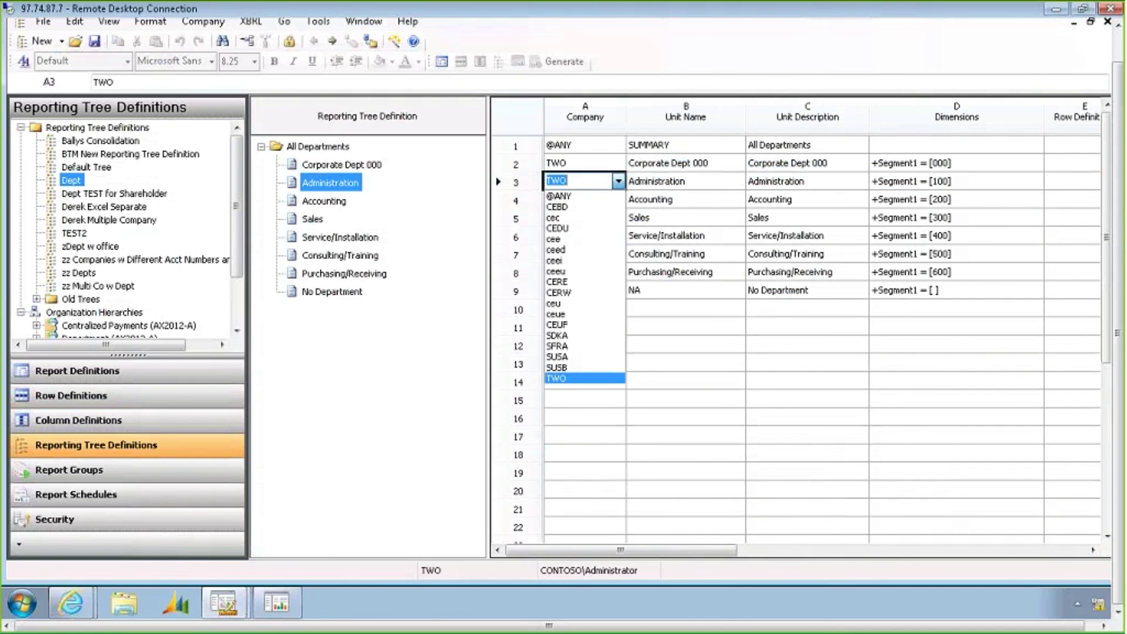
left_click(568, 282)
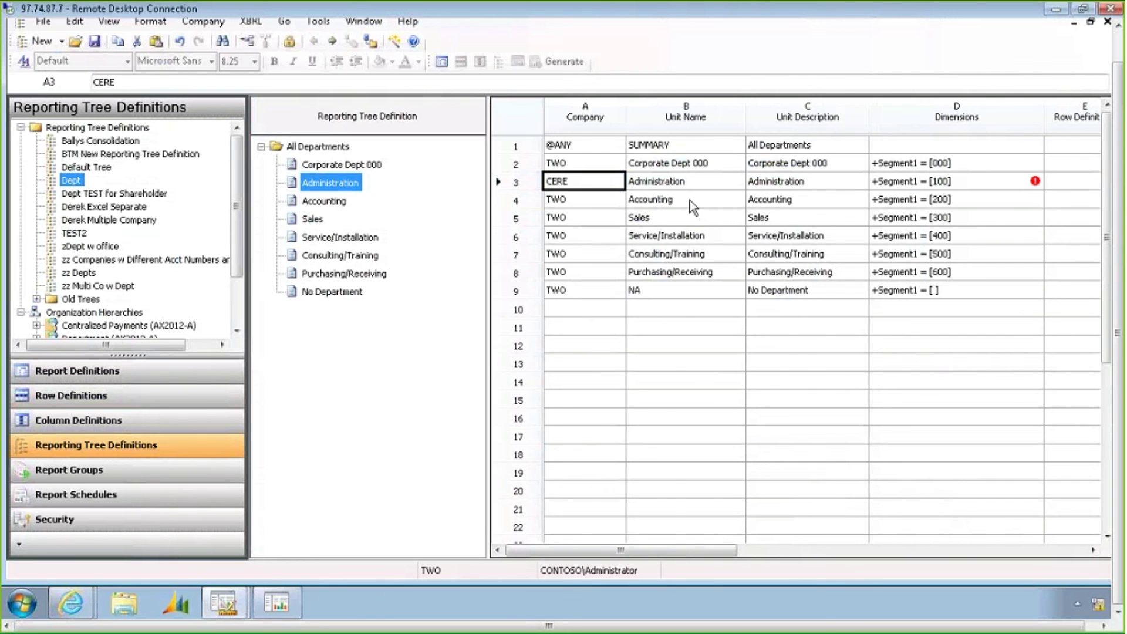
left_click(446, 65)
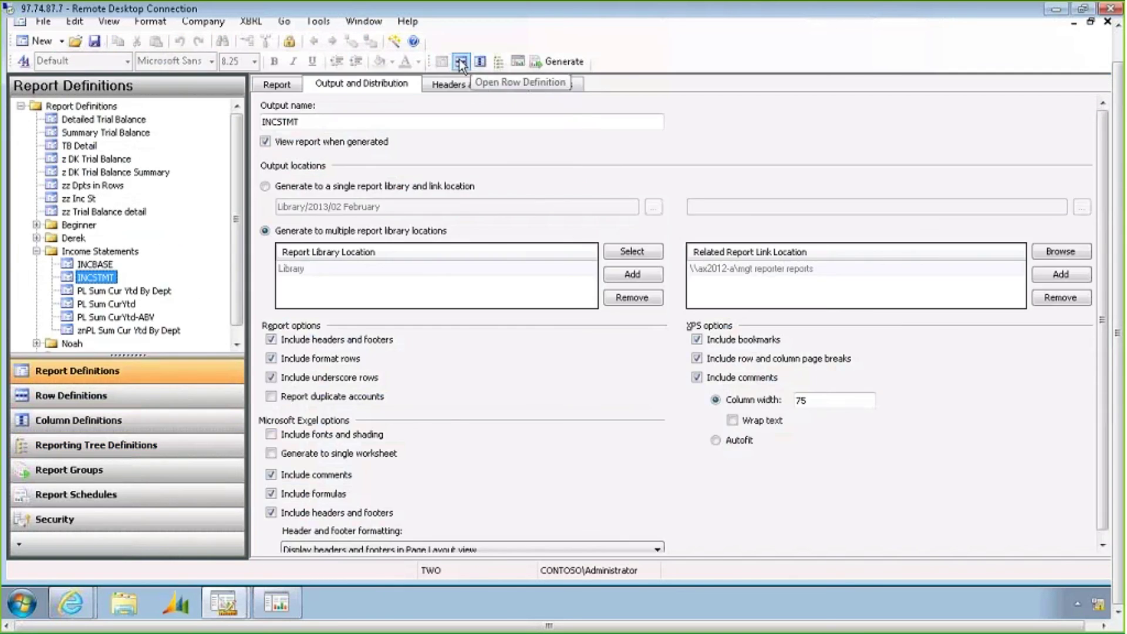
left_click(459, 61)
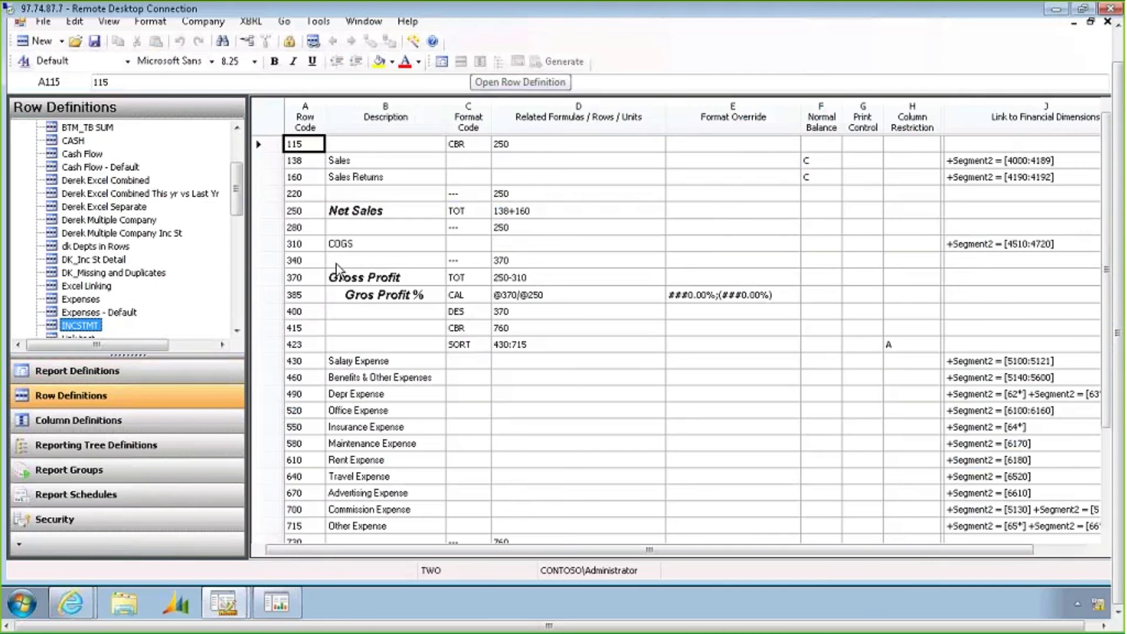
left_click(269, 295)
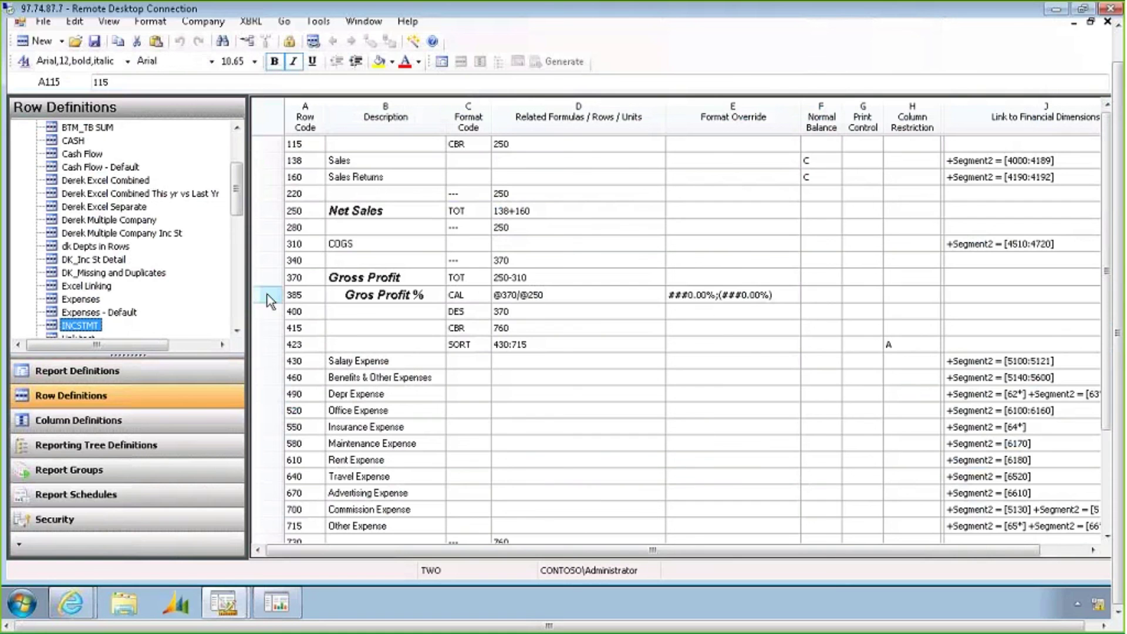
left_click(469, 300)
key("Tab")
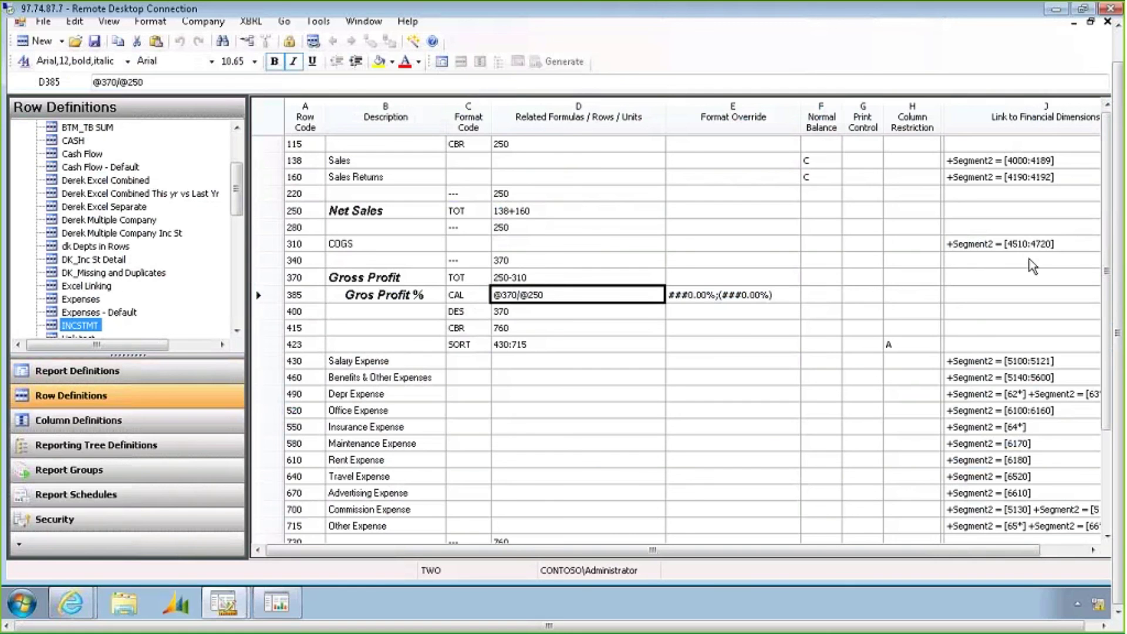
key("Caps_Lock")
type("F")
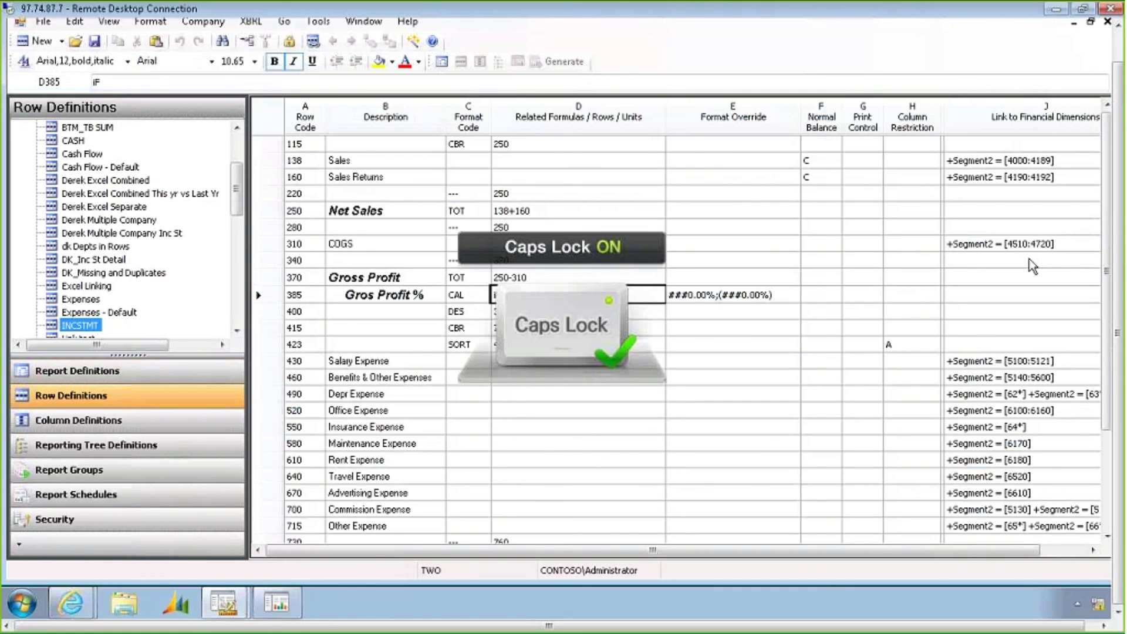
key("BackSpace")
type("F @")
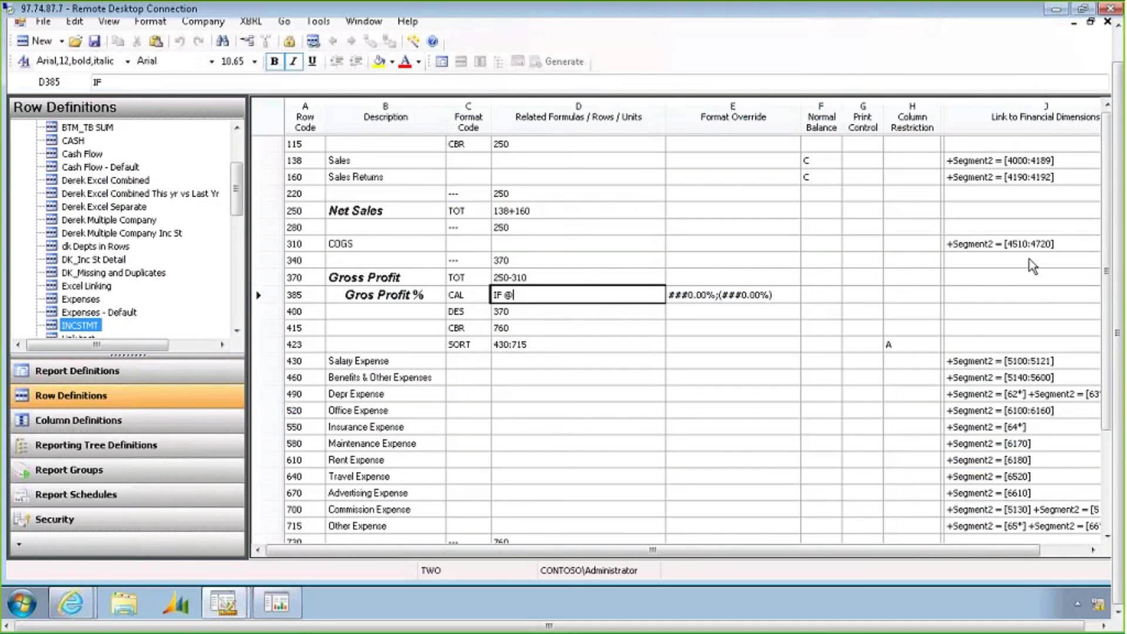
type("370>10000 THEN ")
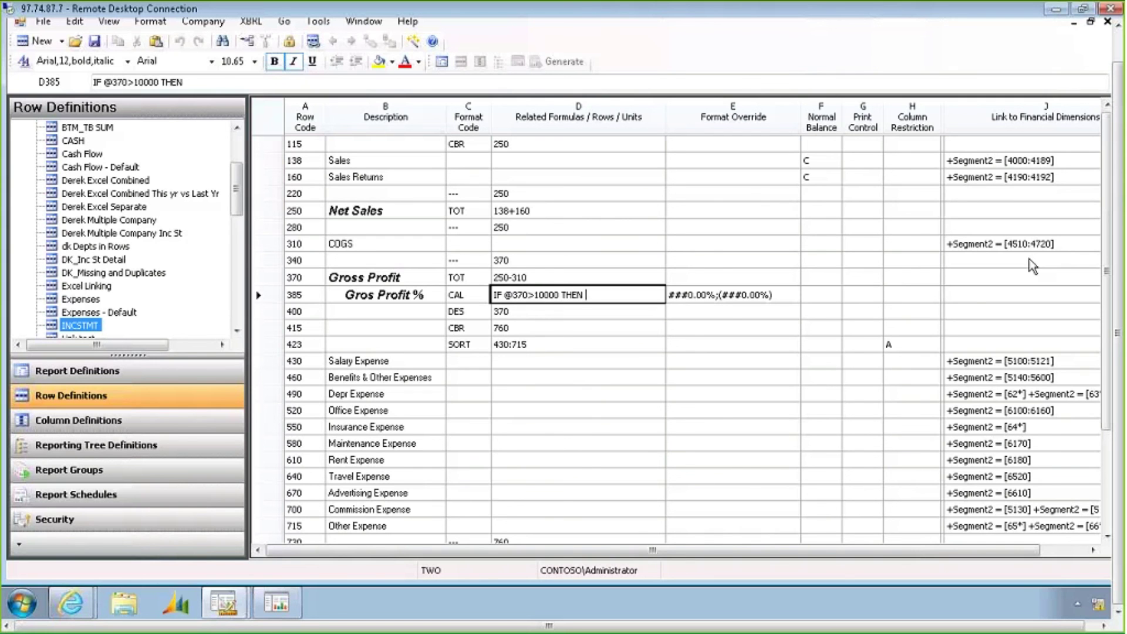
type("4500")
left_click(465, 299)
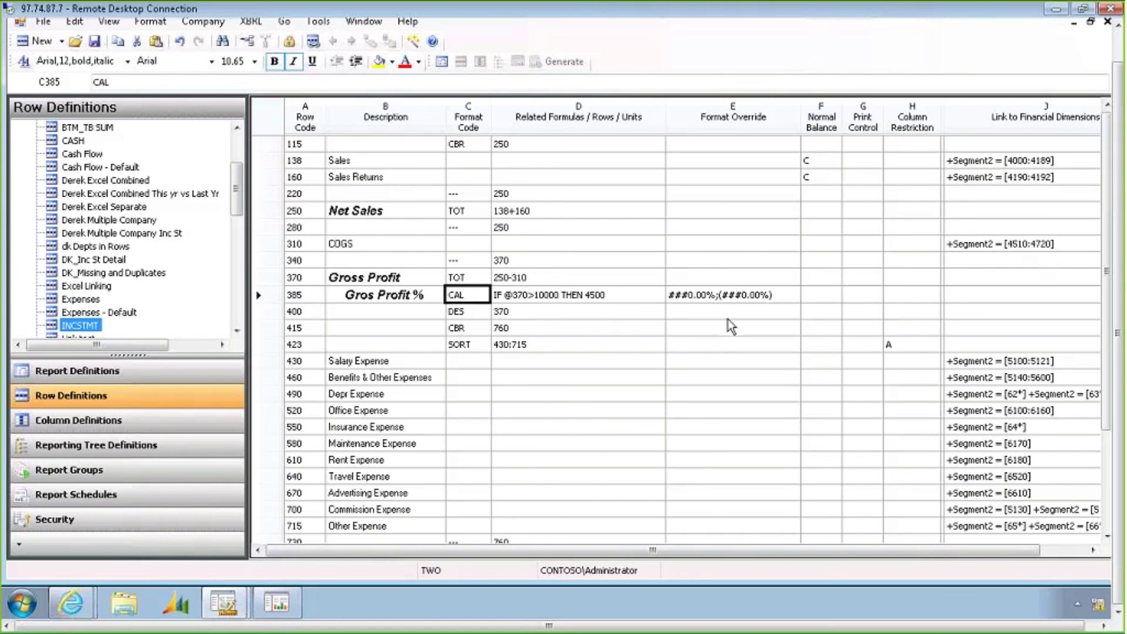